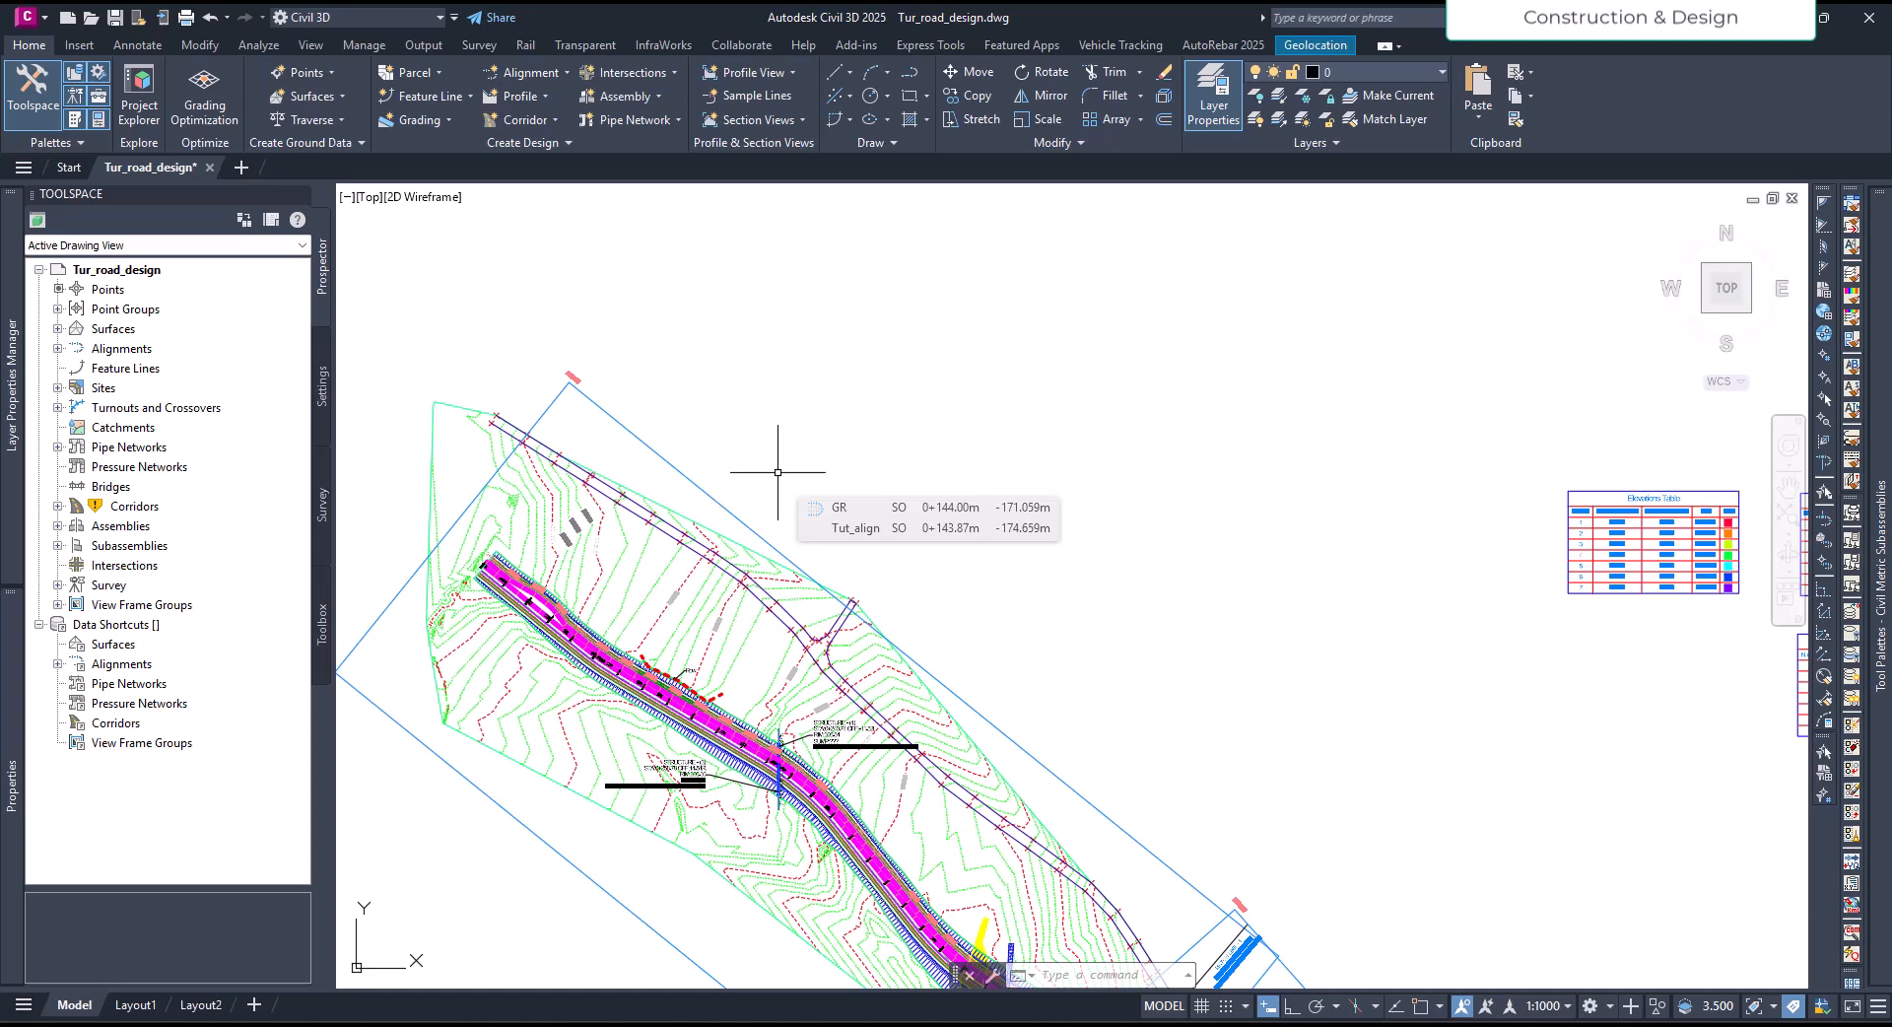
# - Draw a horizontal polyline 6 units long in the empty area above the surface, with Ortho on
pyautogui.moveTo(720, 459); pyautogui.dragTo(734, 456, button='middle')
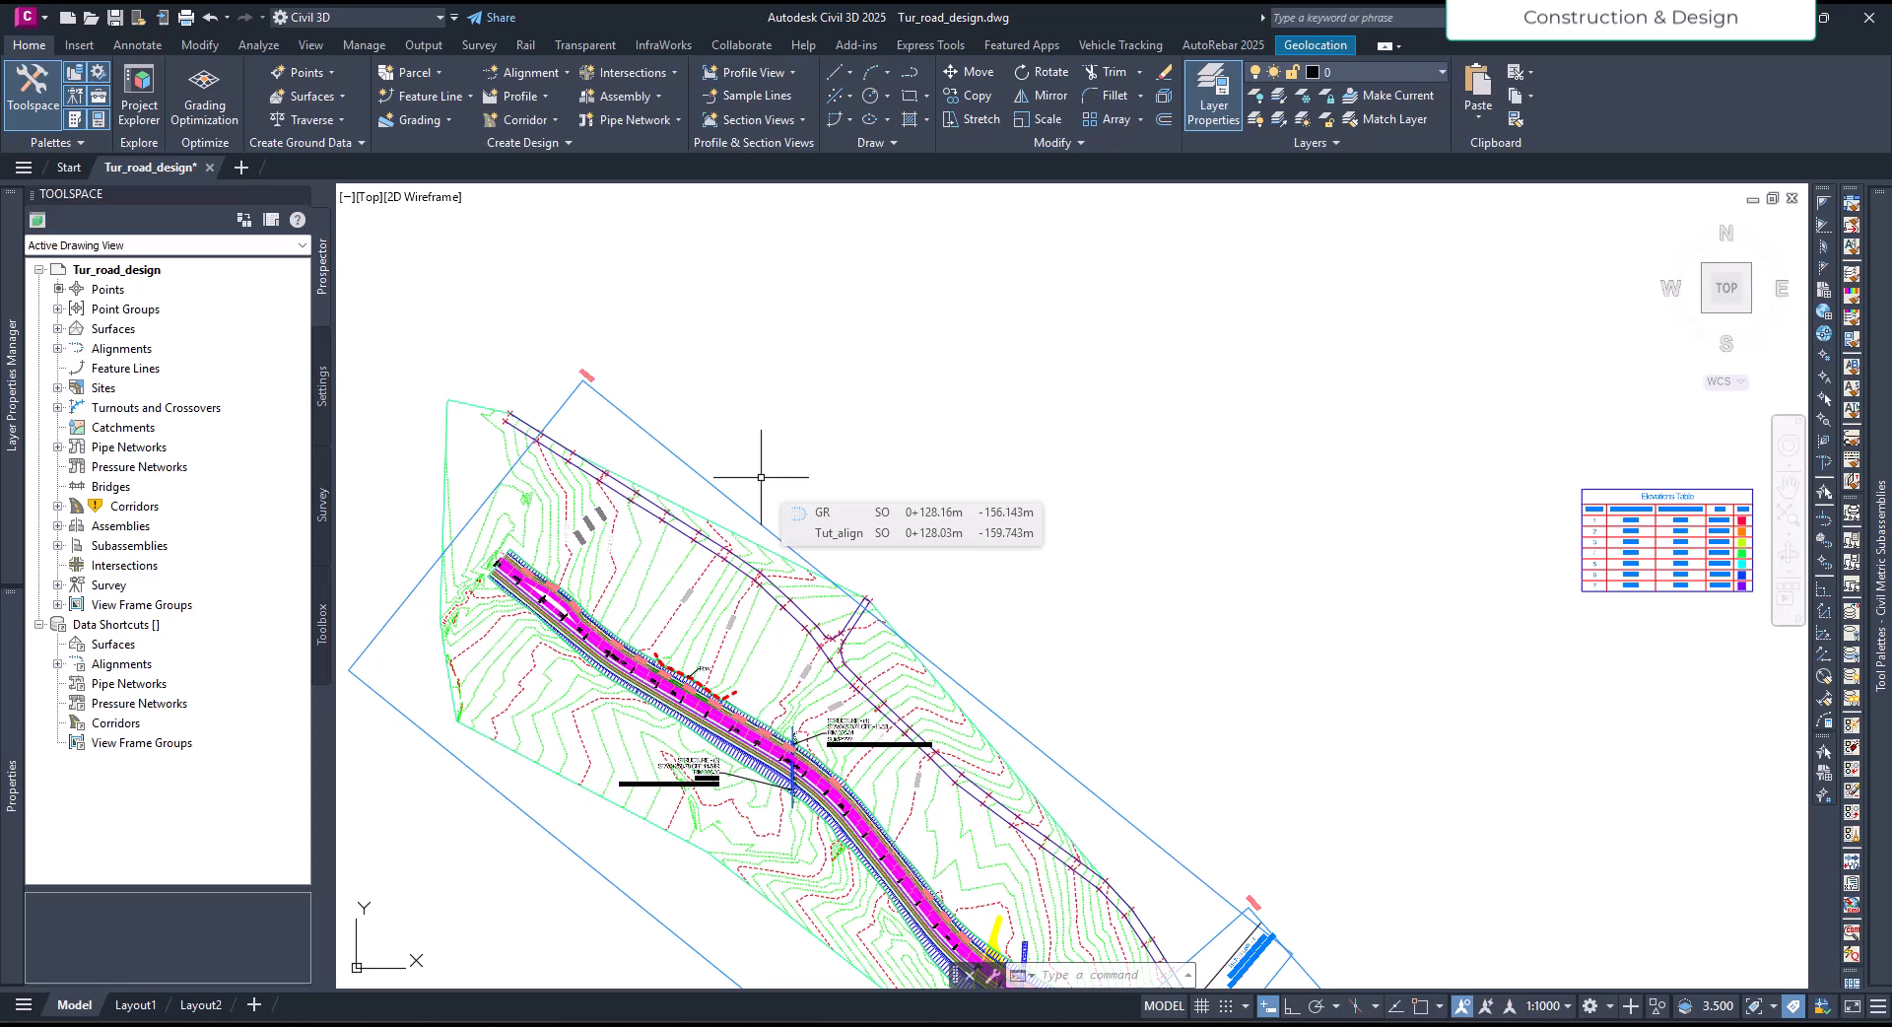
pyautogui.scroll(6, 758, 493)
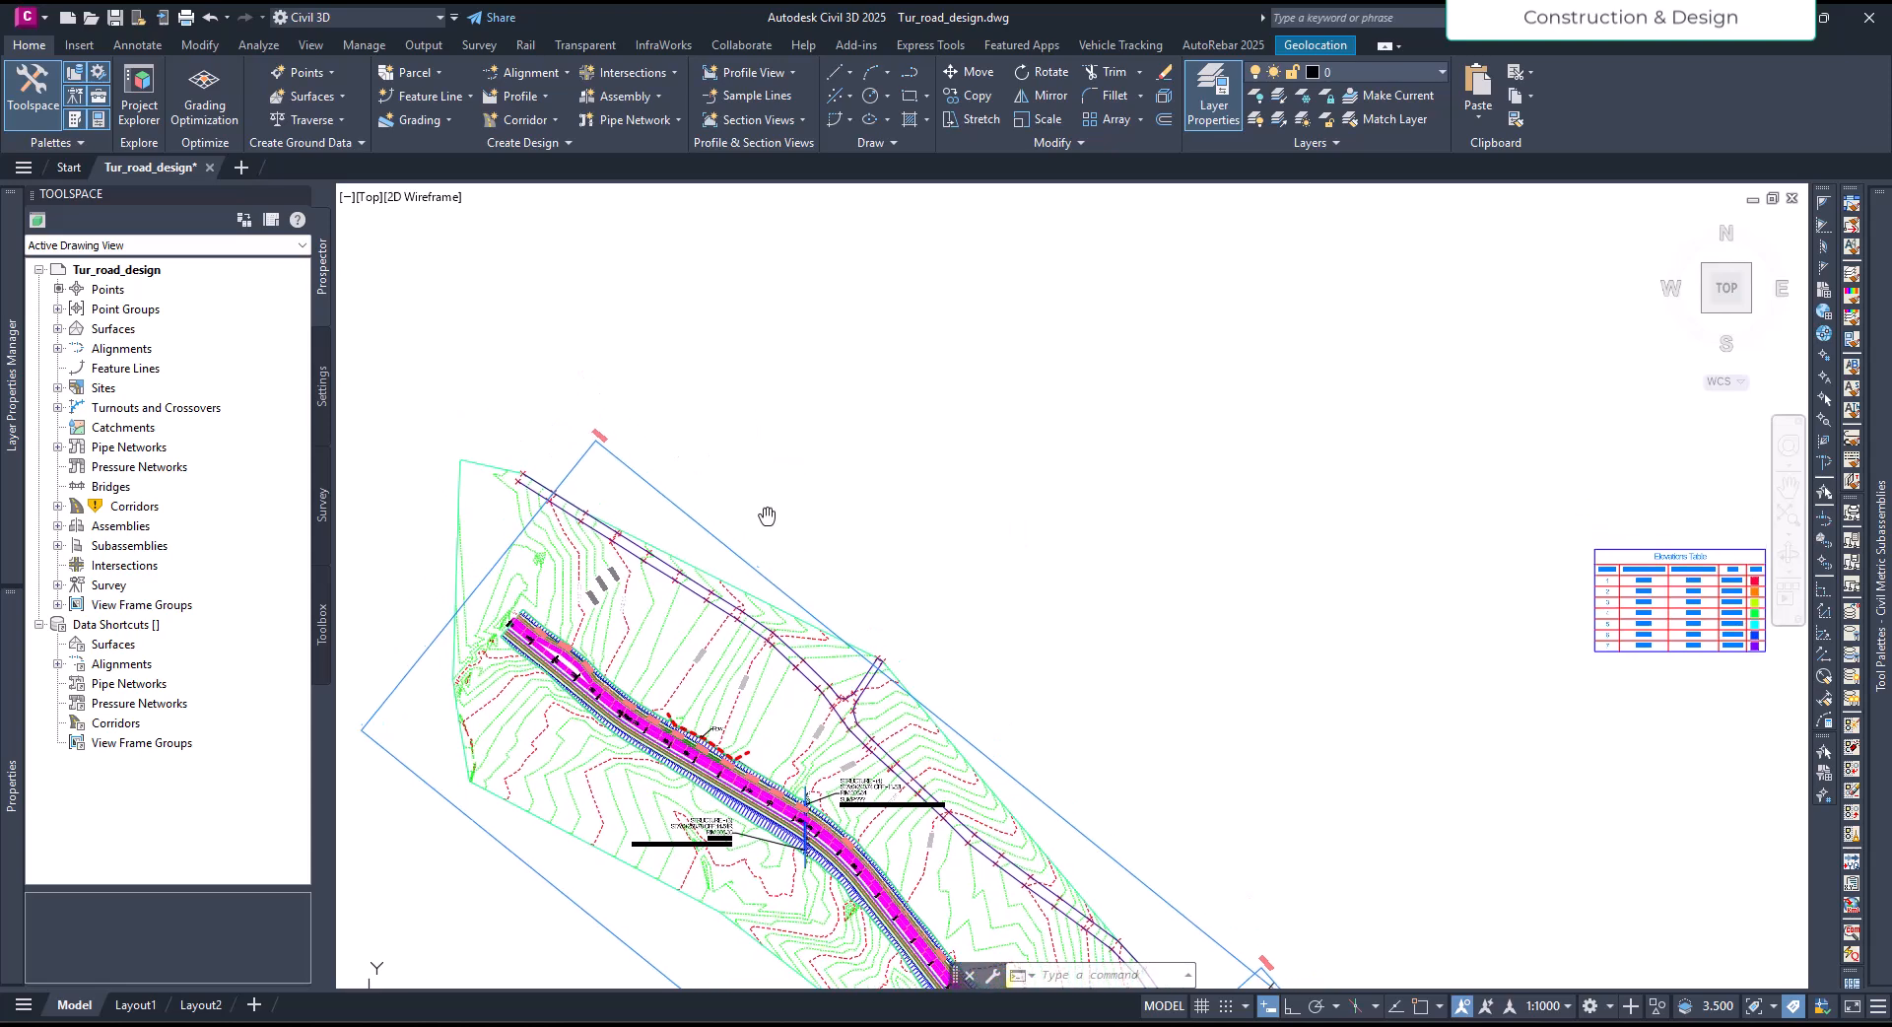
pyautogui.write('pl')
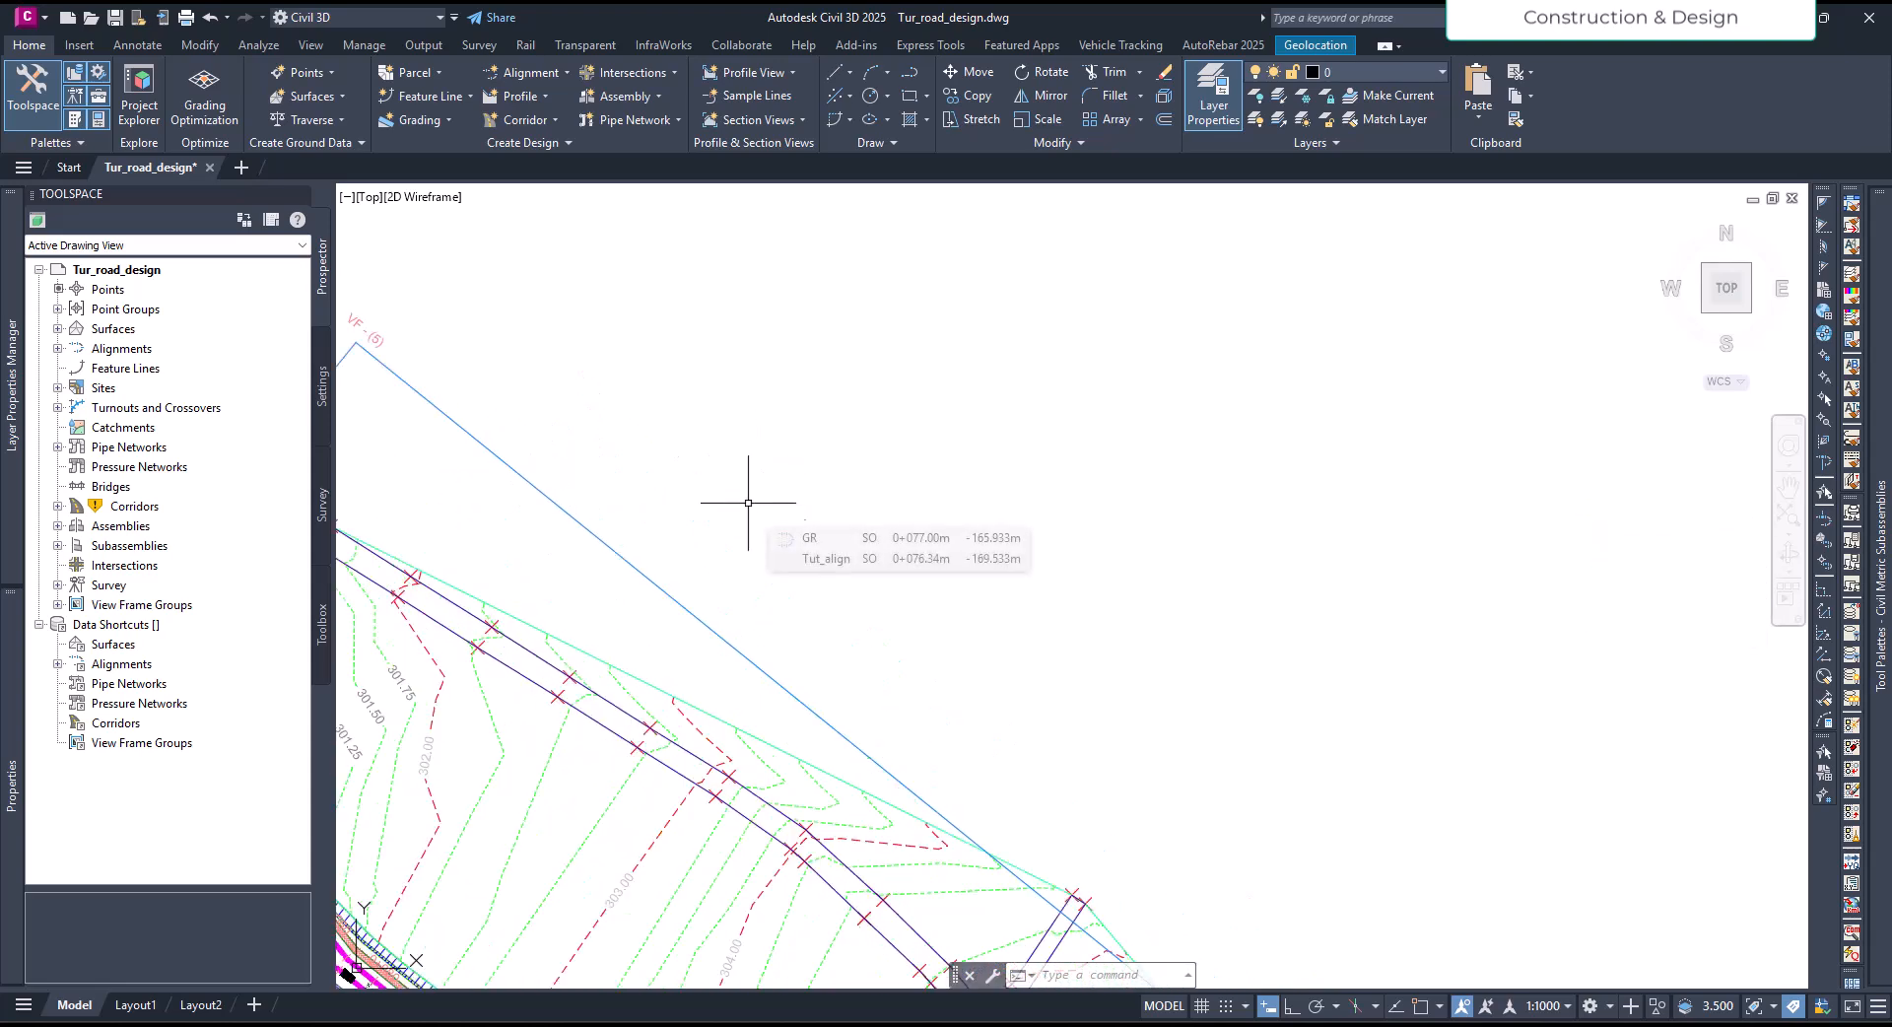
pyautogui.press('Return')
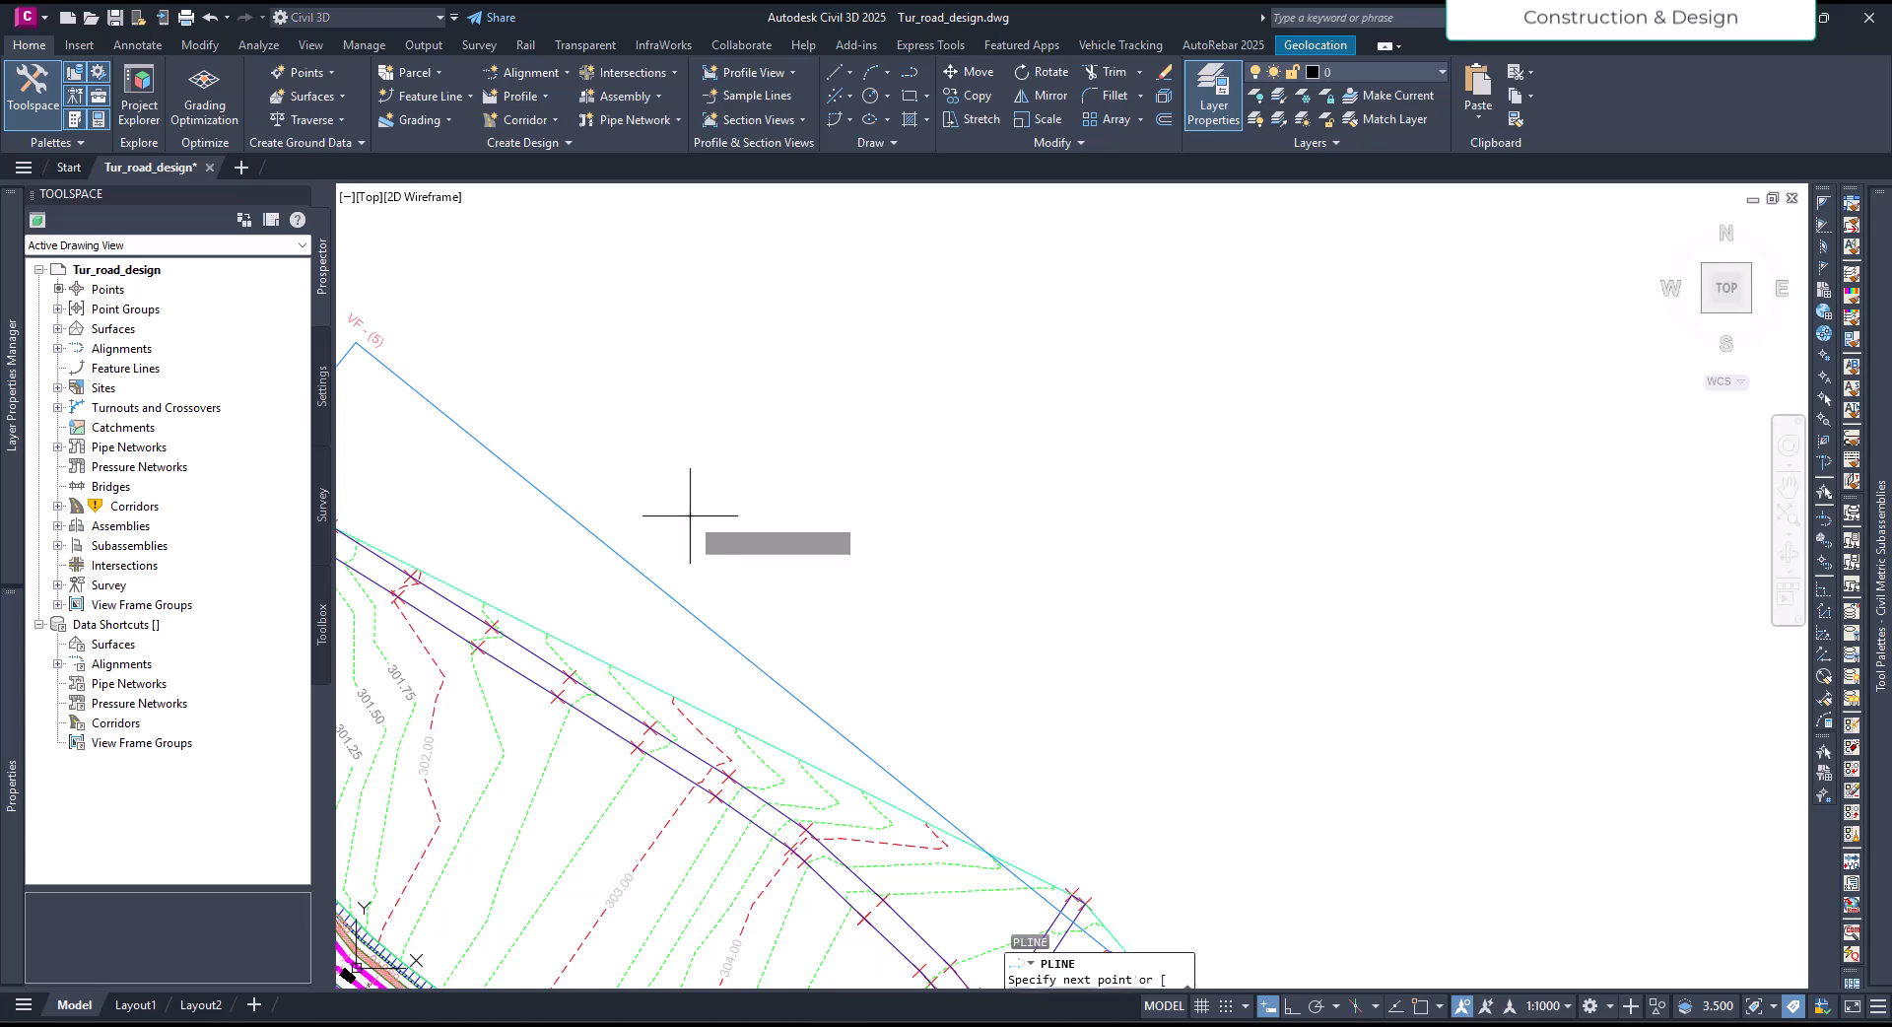
pyautogui.click(690, 516)
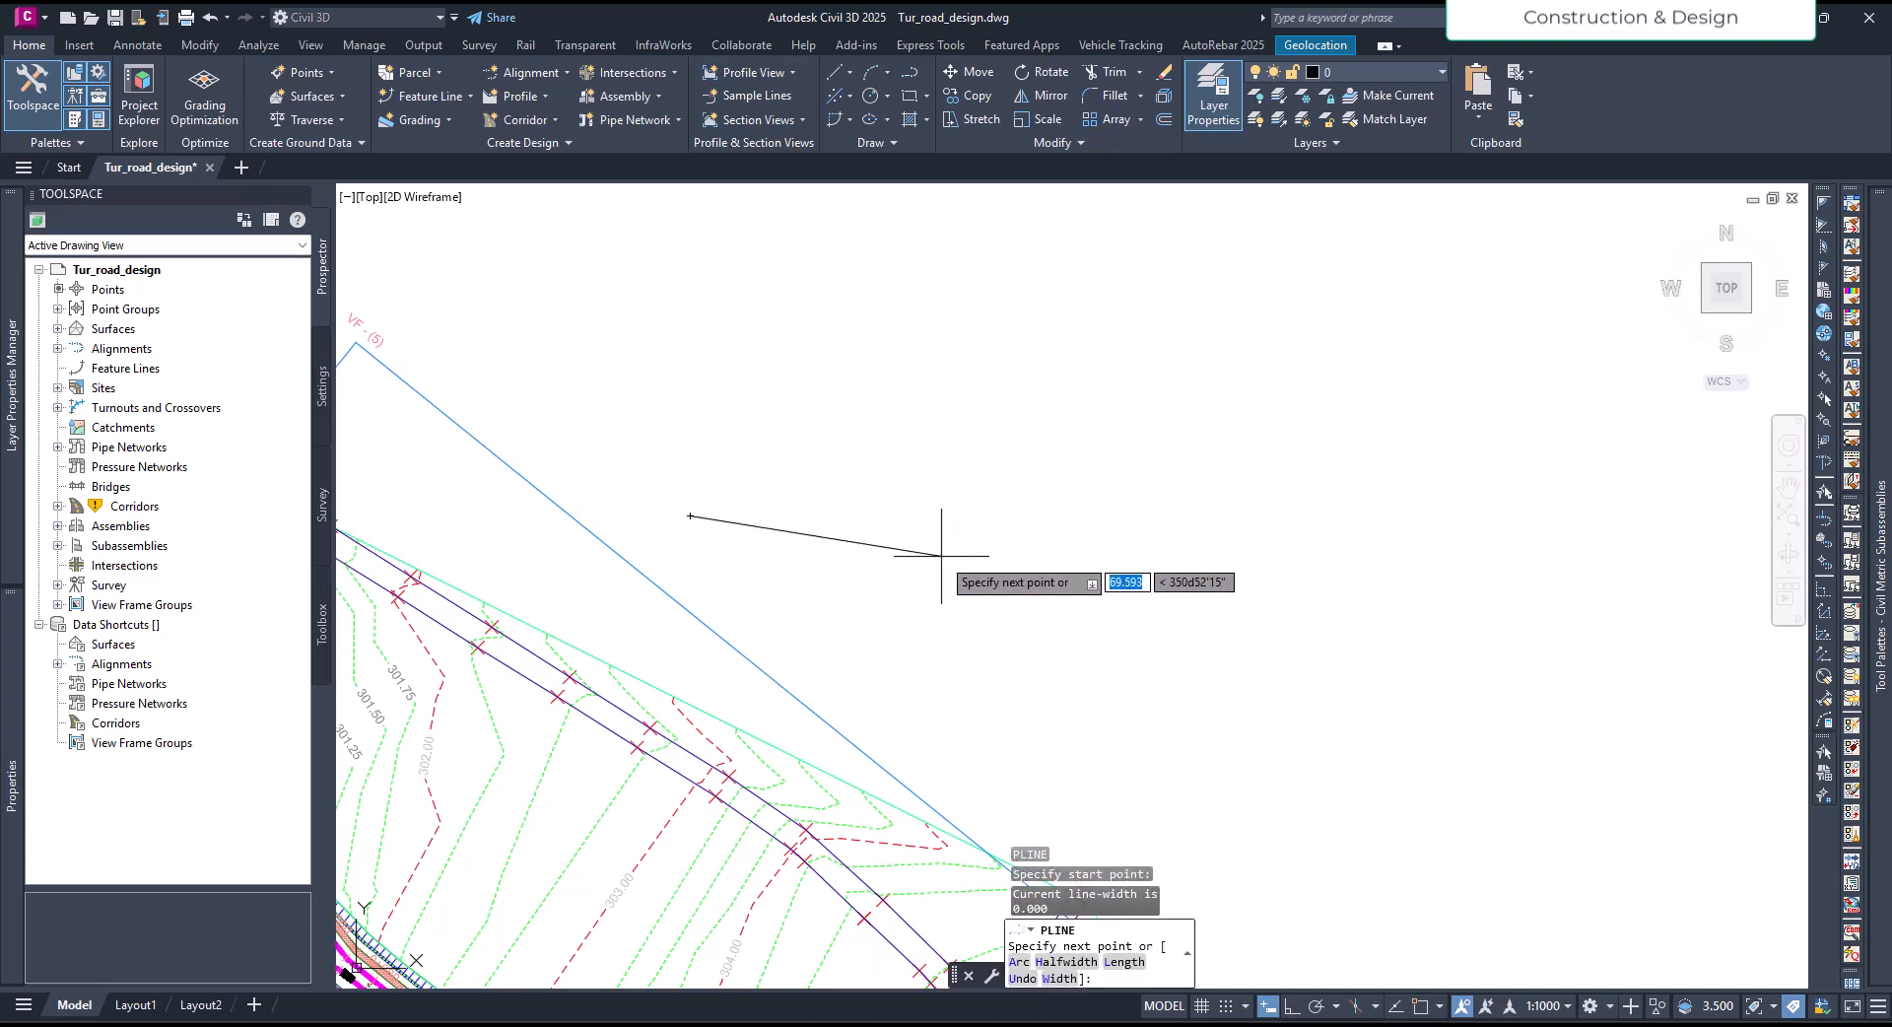
pyautogui.press('F8')
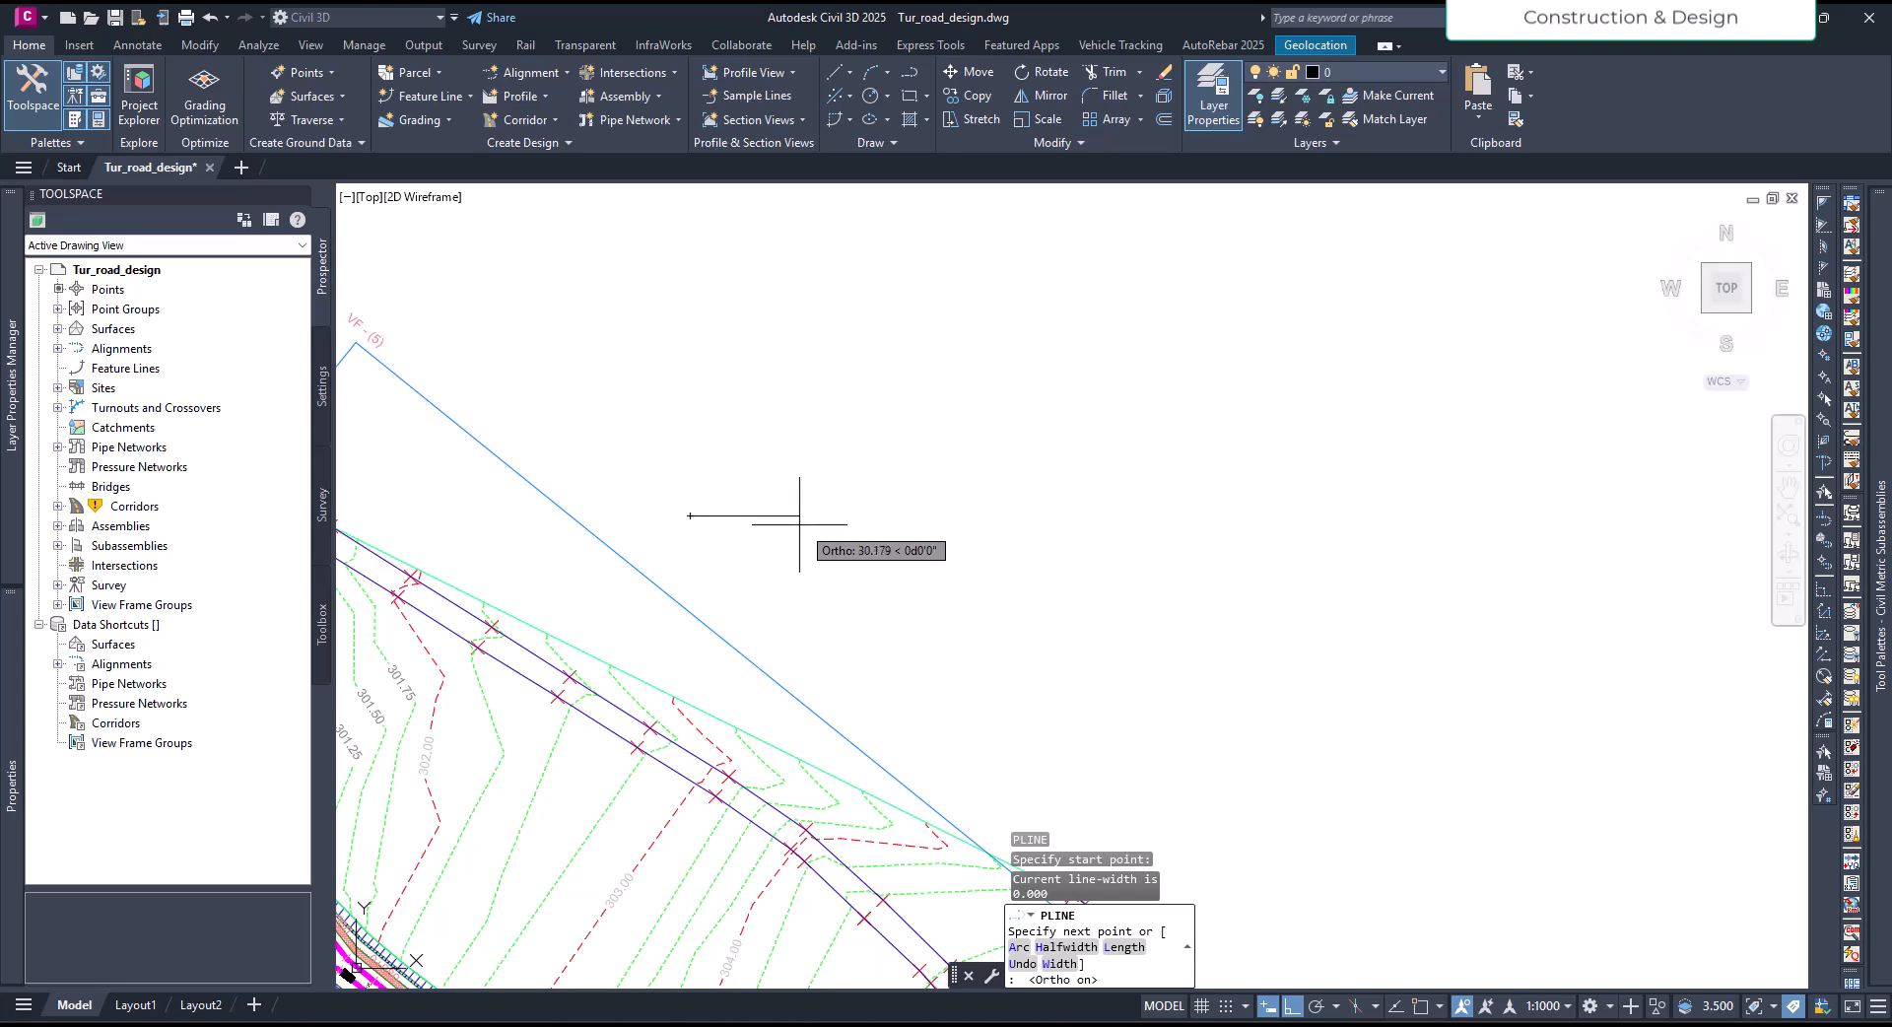
pyautogui.scroll(4, 782, 527)
pyautogui.moveTo(782, 535); pyautogui.dragTo(924, 554, button='middle')
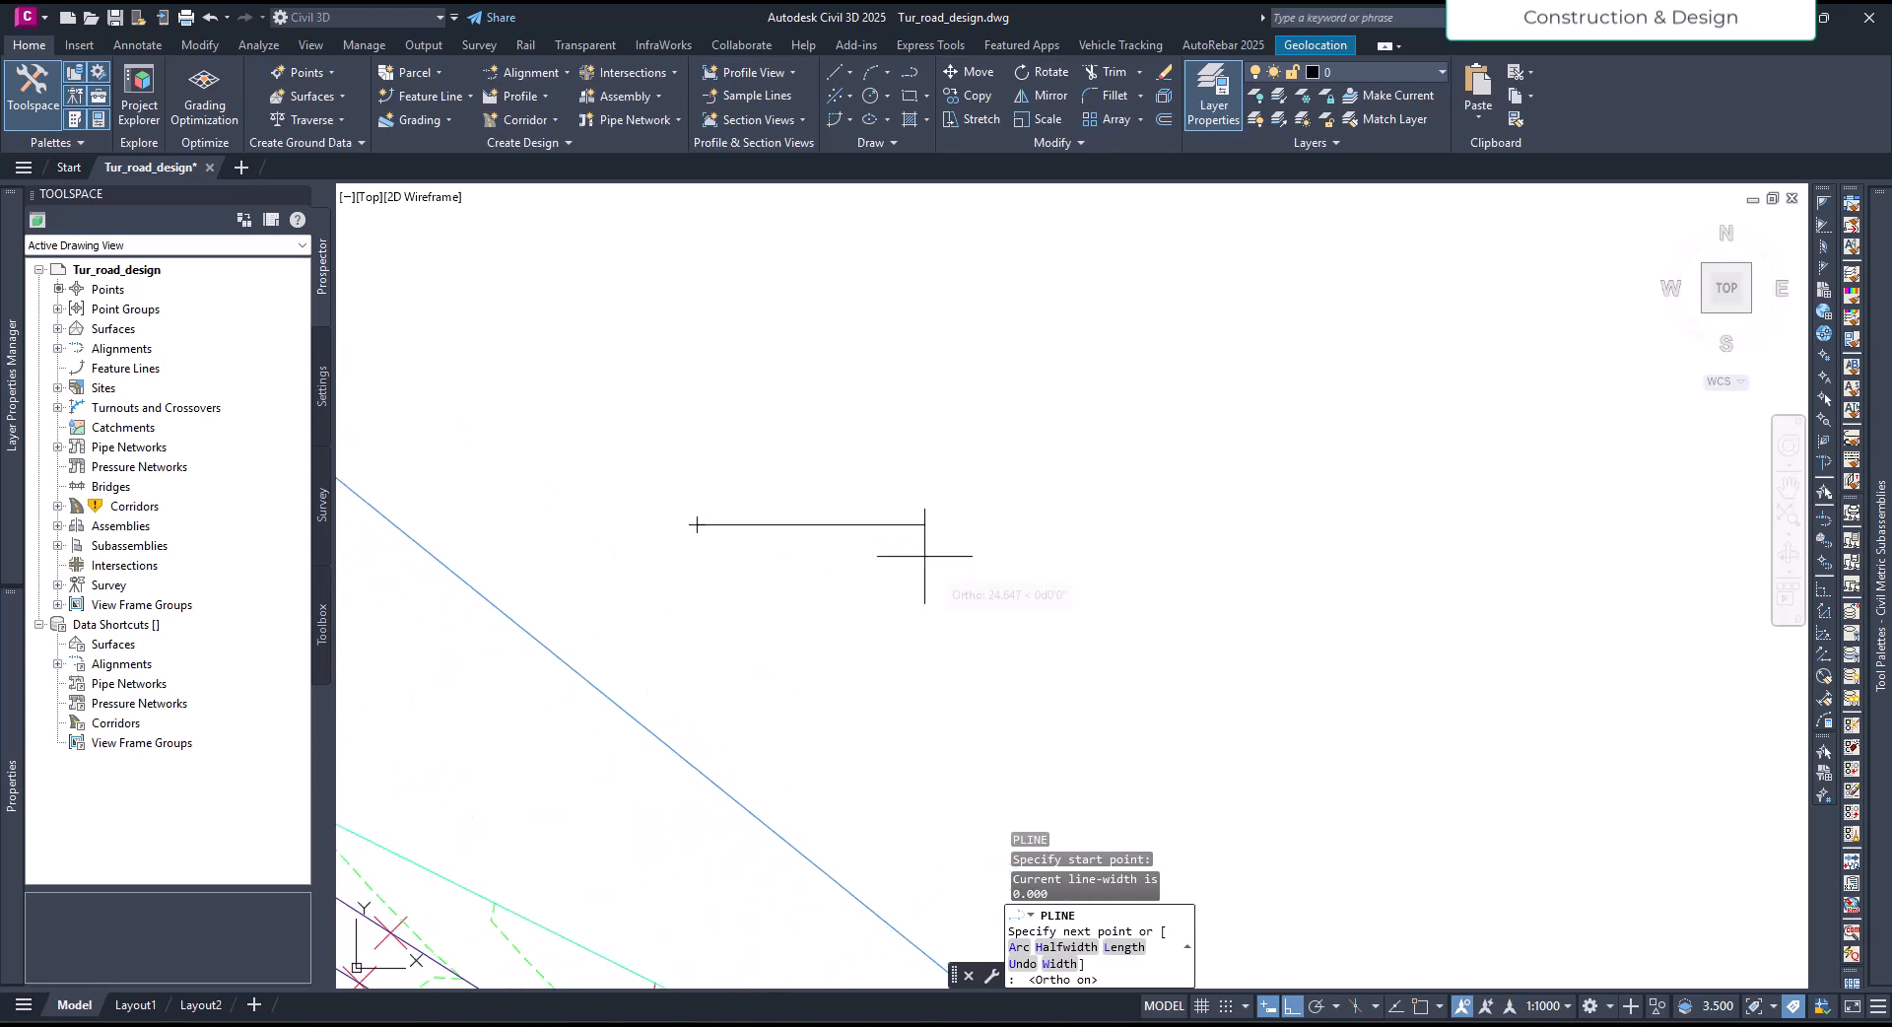
pyautogui.scroll(6, 760, 541)
pyautogui.scroll(2, 879, 559)
pyautogui.moveTo(880, 558); pyautogui.dragTo(915, 568, button='middle')
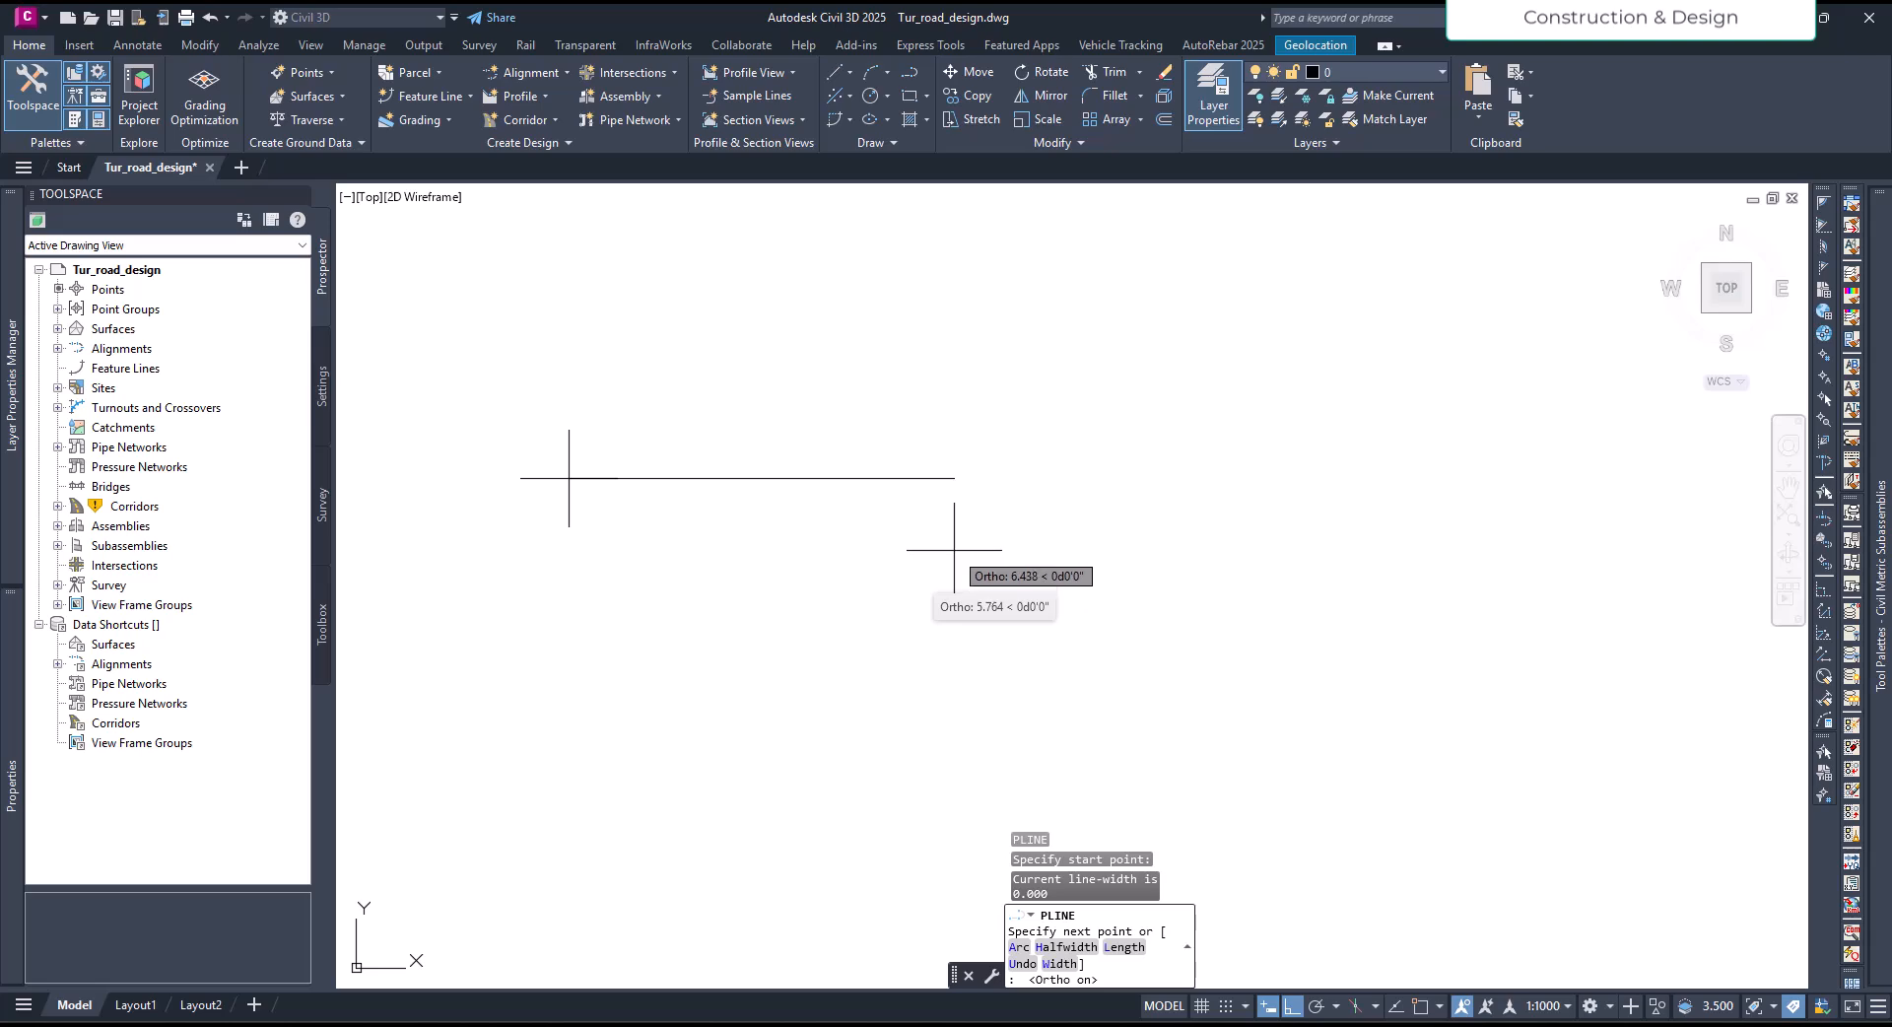
pyautogui.write('6+')
pyautogui.press('Return')
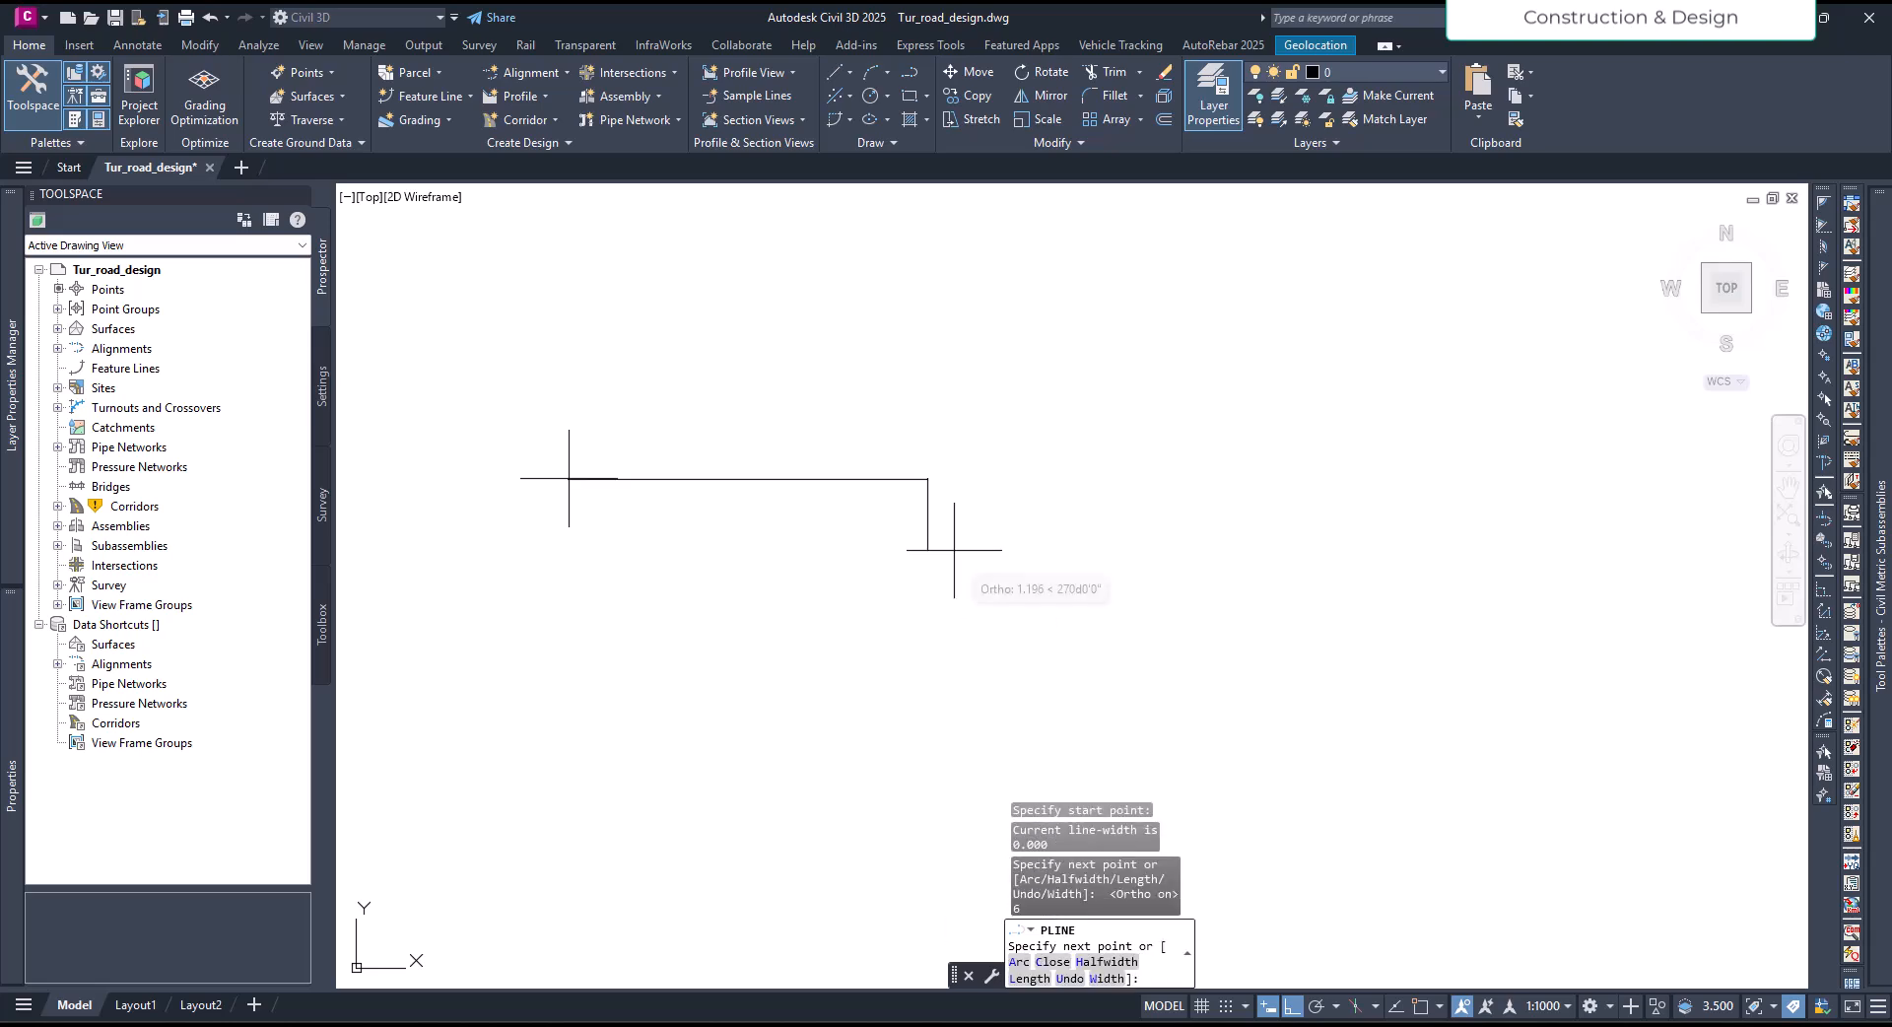
pyautogui.press('Escape')
# - Add the single-line text "GR" just above the polyline, with a height of 0.200 and zero rotation
pyautogui.scroll(2, 681, 471)
pyautogui.moveTo(724, 450); pyautogui.dragTo(736, 489, button='middle')
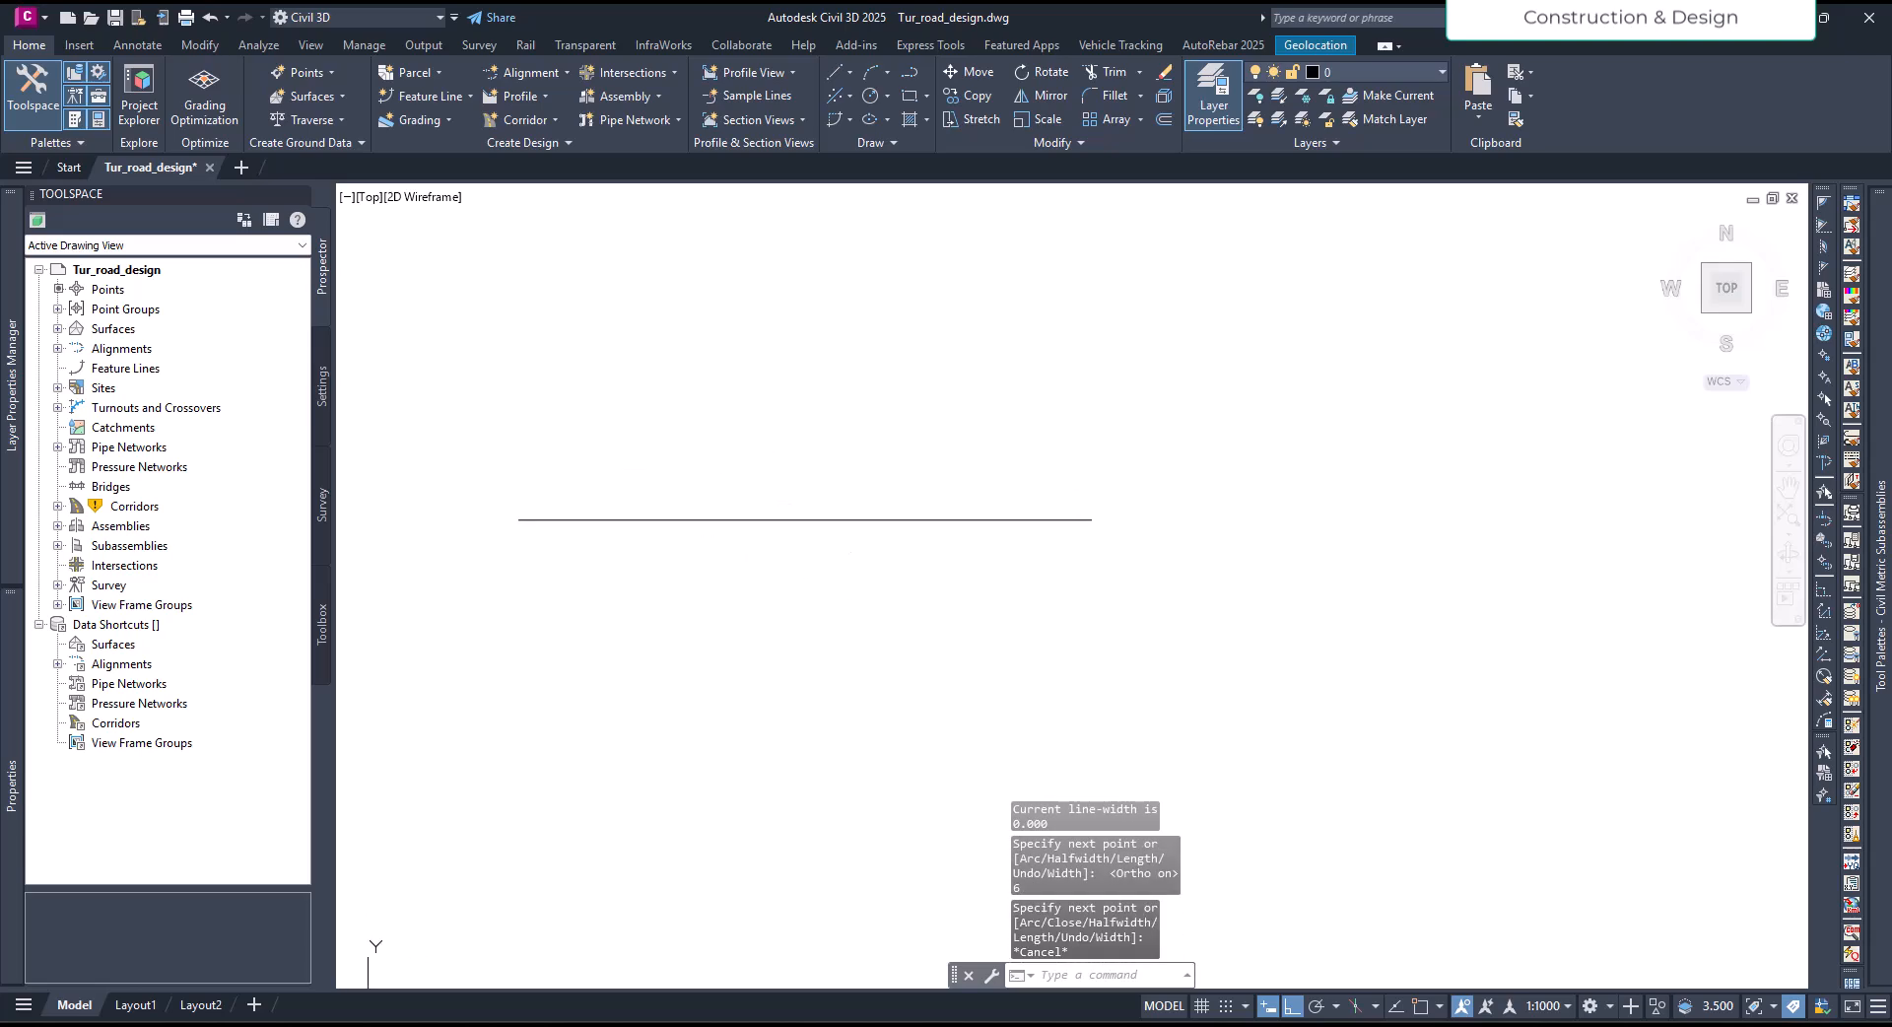
pyautogui.write('DT')
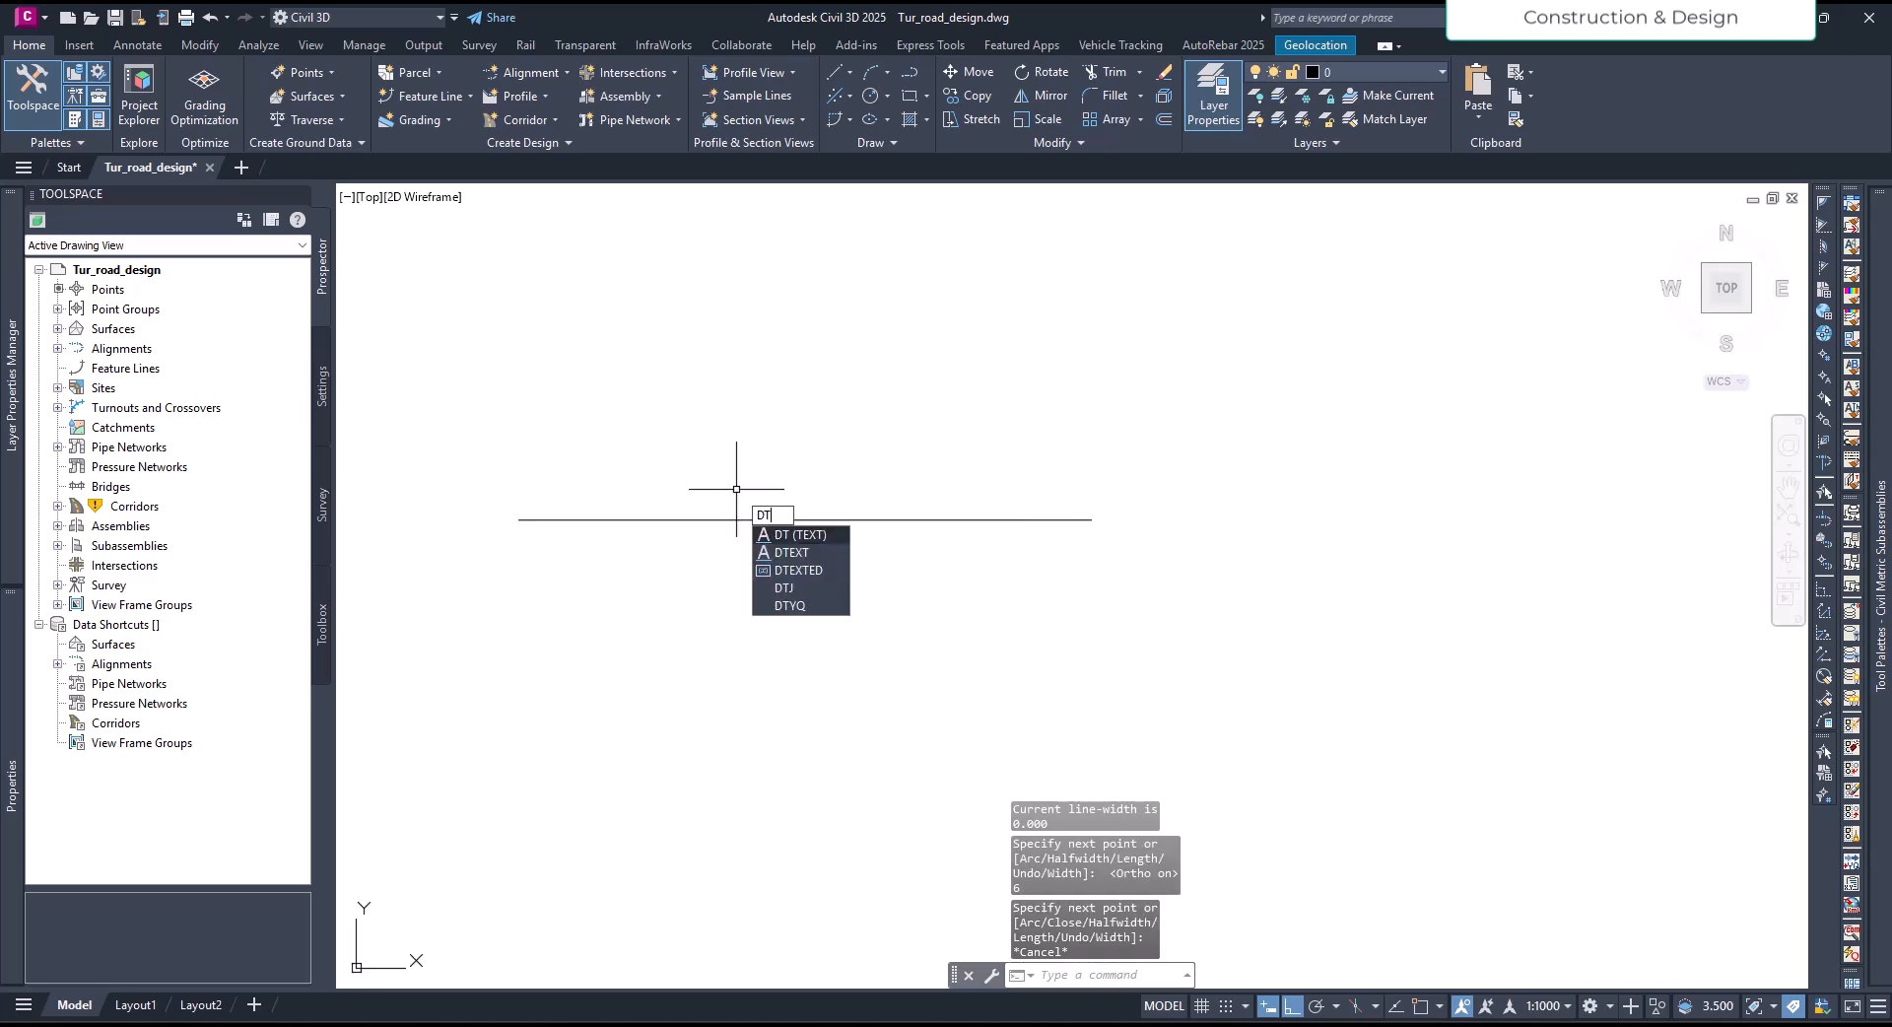
pyautogui.press('Return')
pyautogui.click(736, 488)
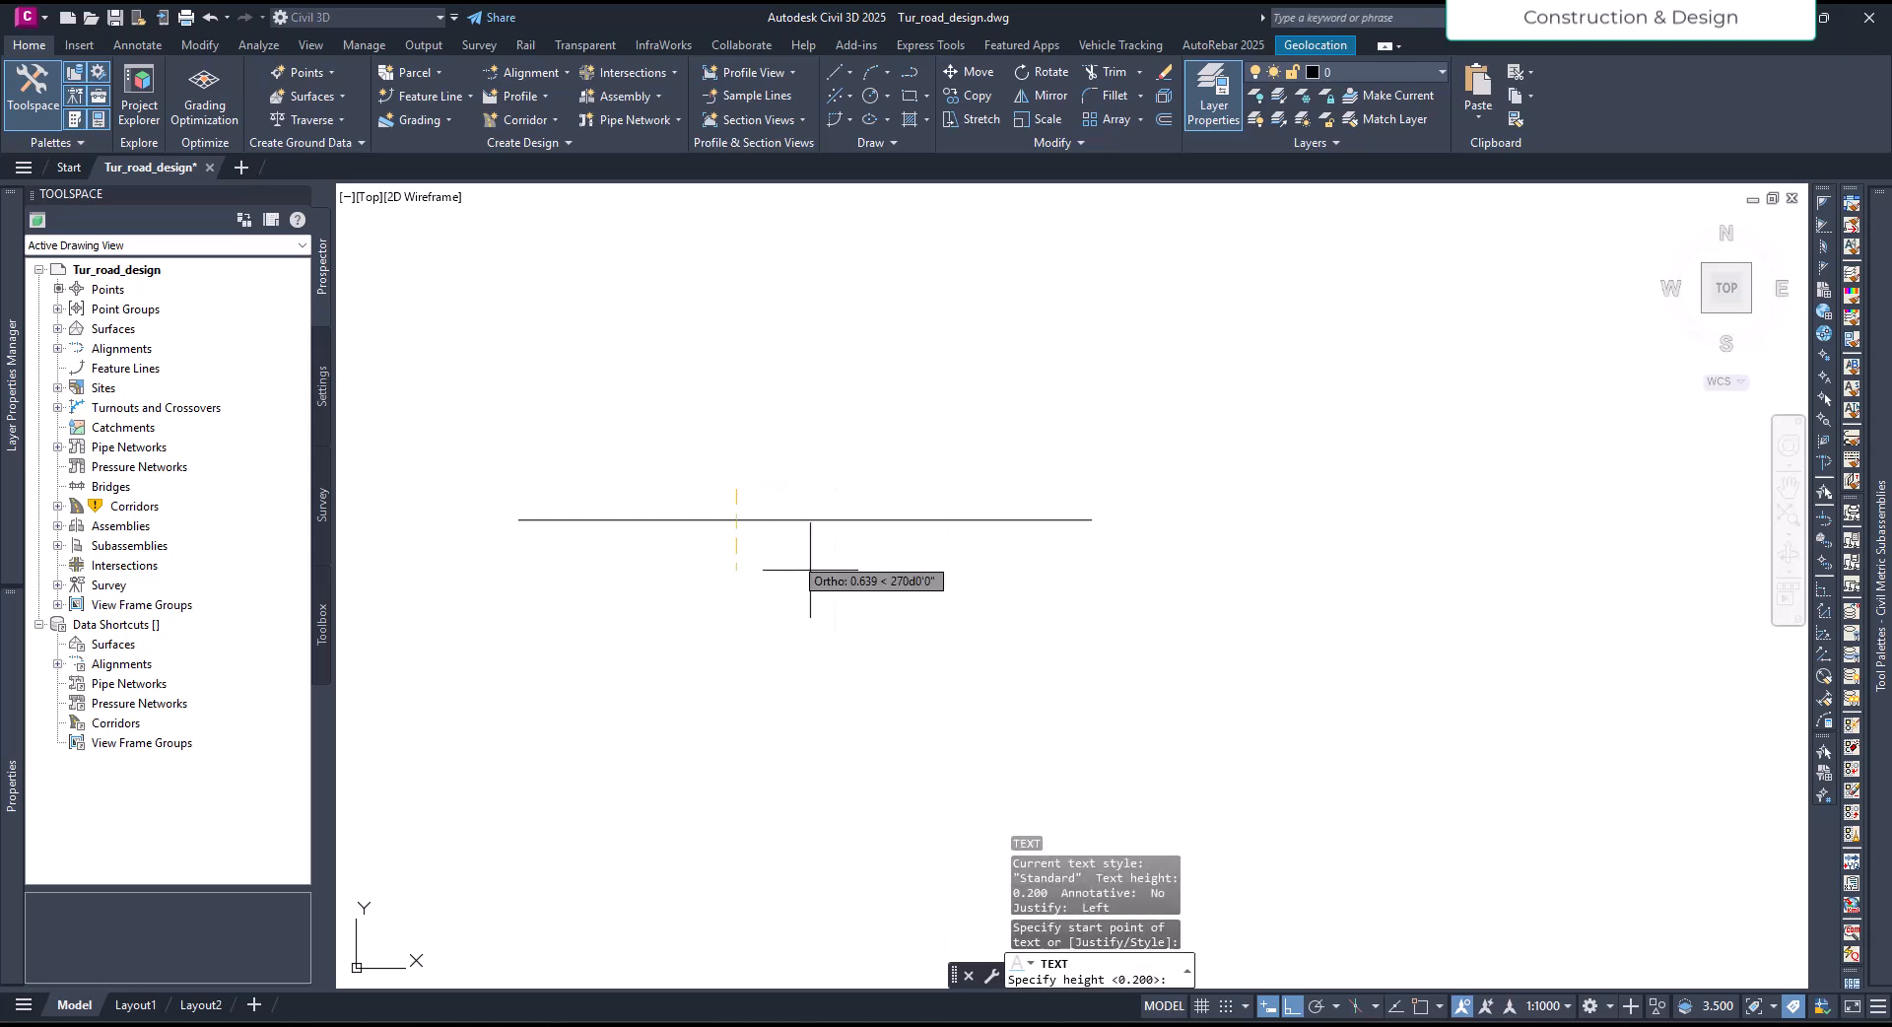
pyautogui.press('Return')
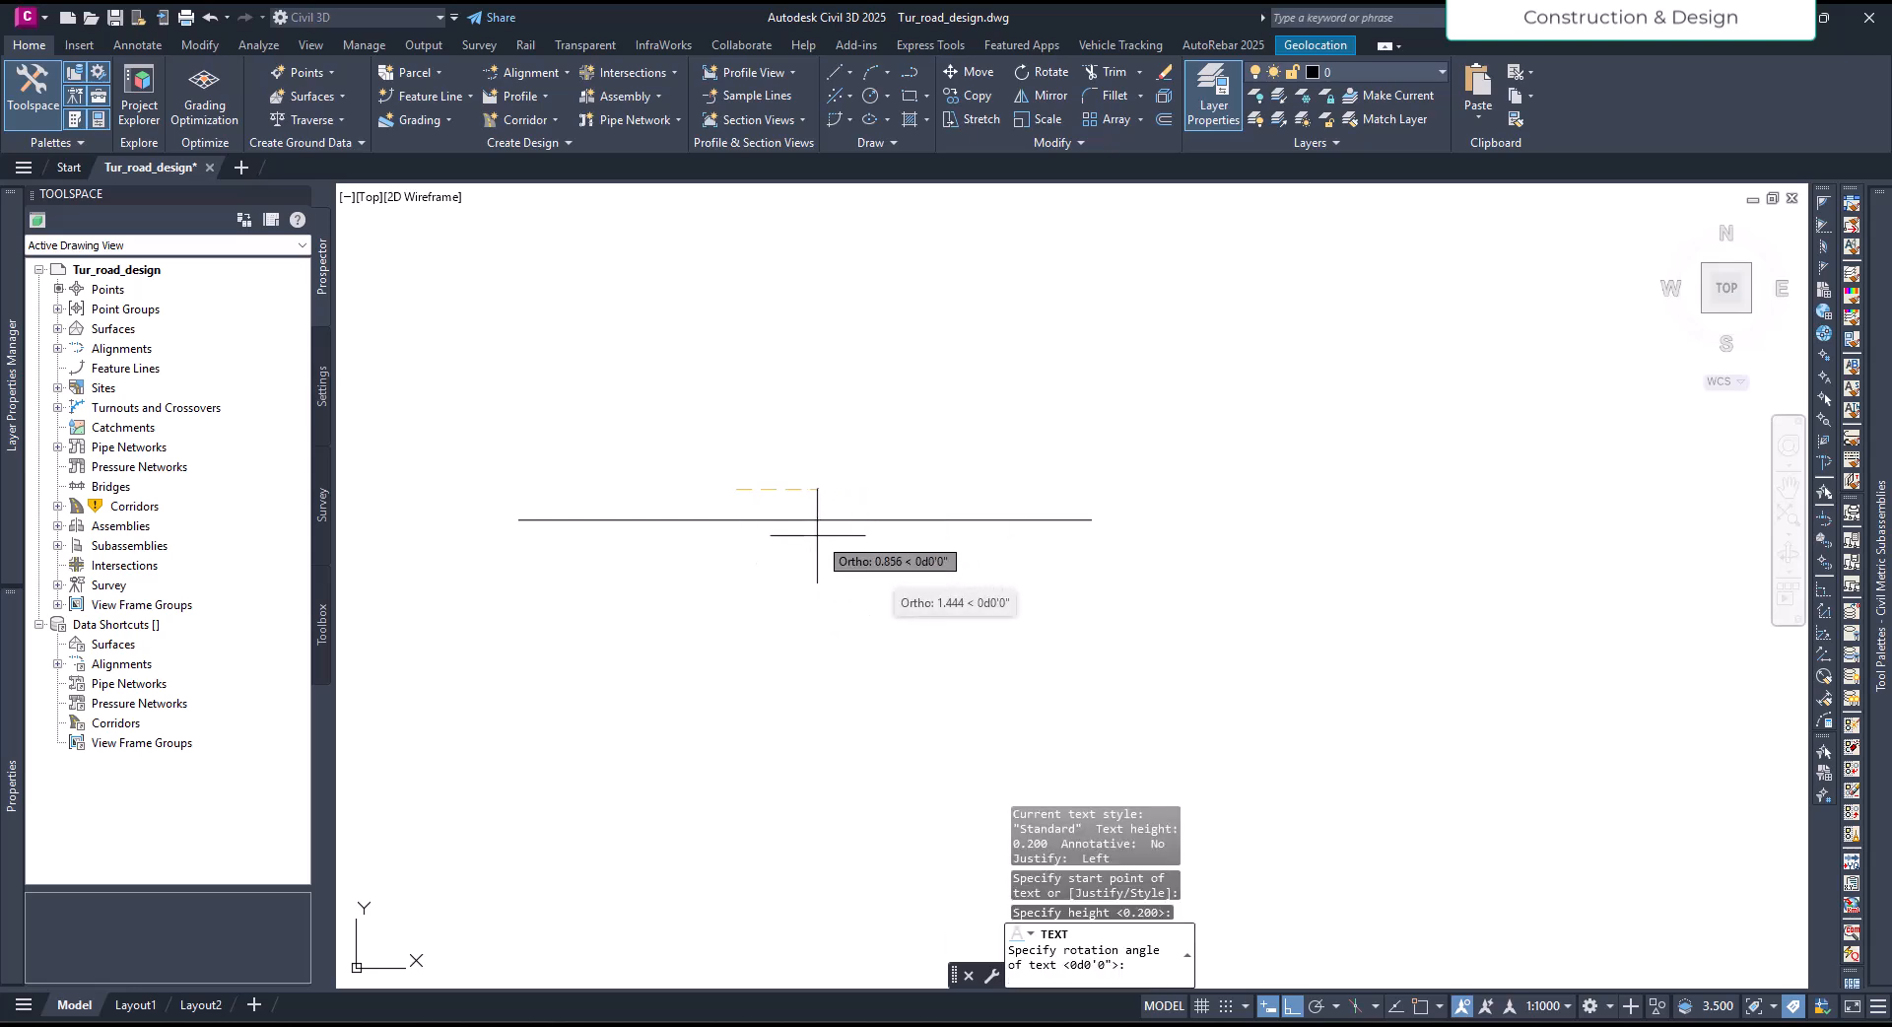
pyautogui.press('Return')
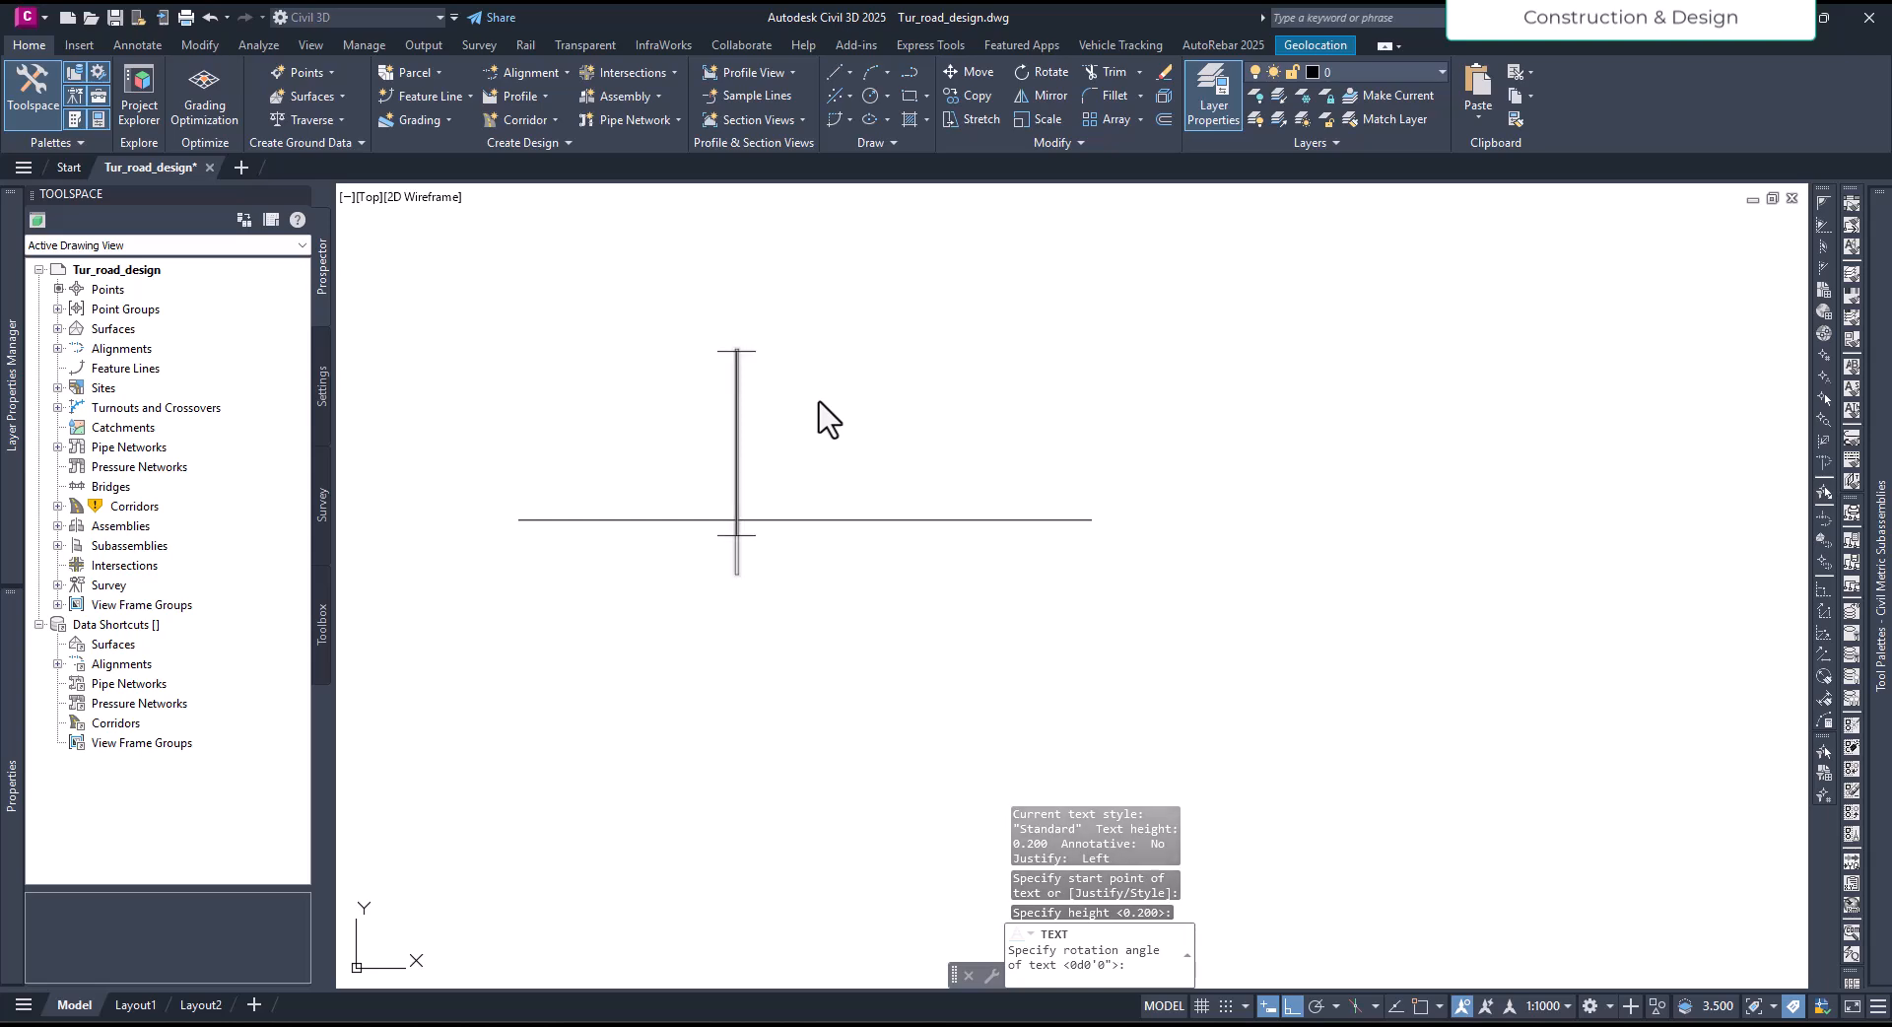
pyautogui.write('GR')
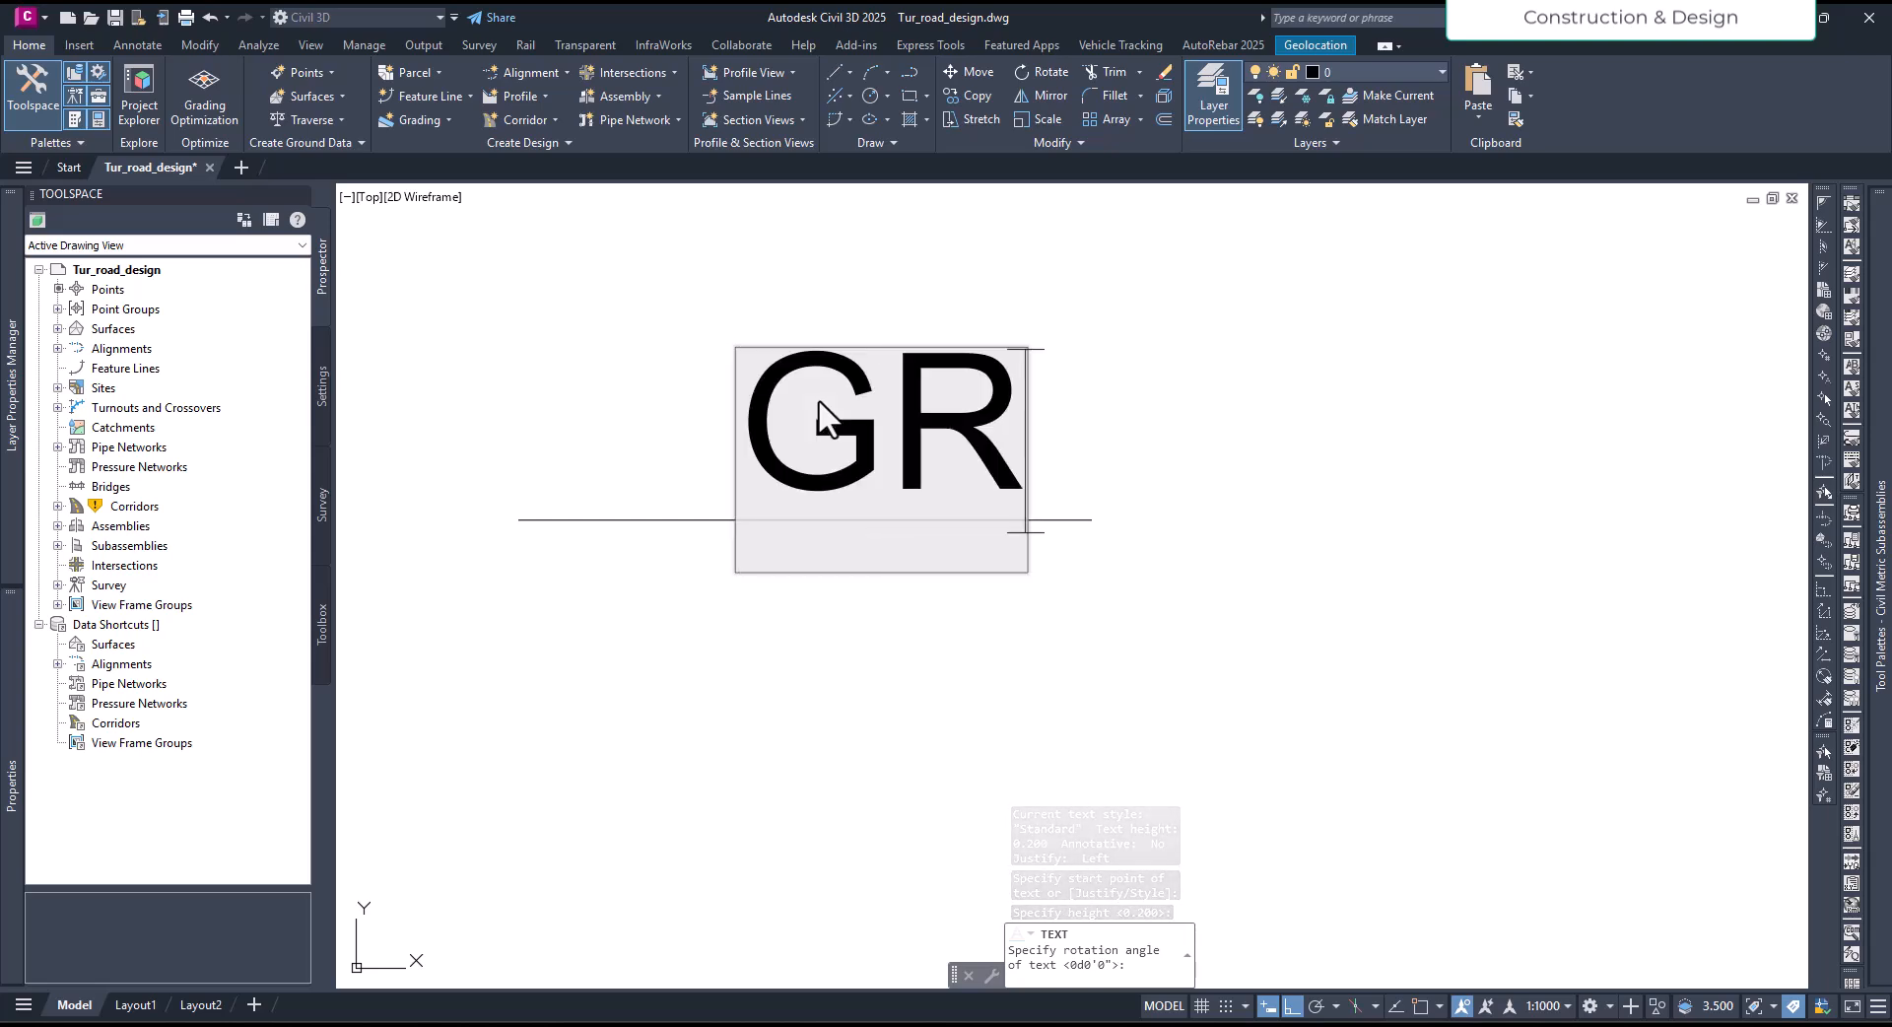
pyautogui.click(1173, 621)
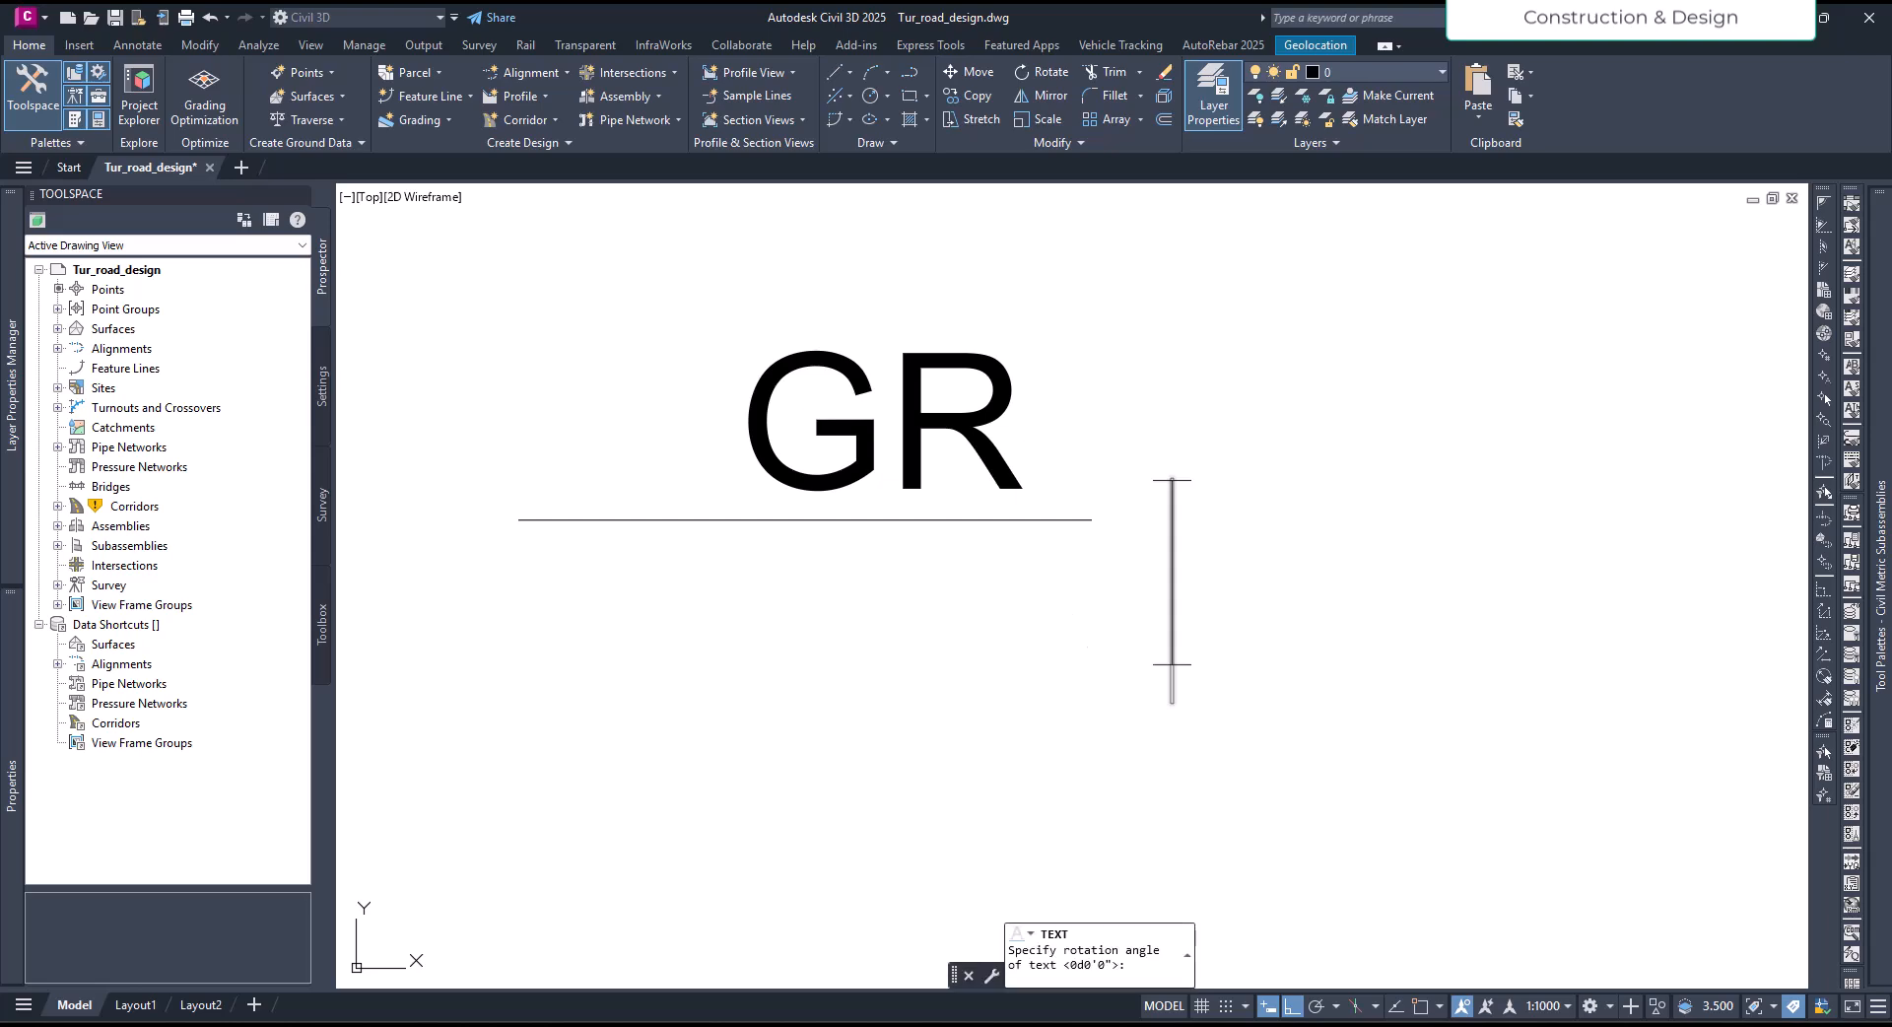
pyautogui.press('Escape')
# - Move the GR text down and sideways so it sits centred on the polyline
pyautogui.click(934, 443)
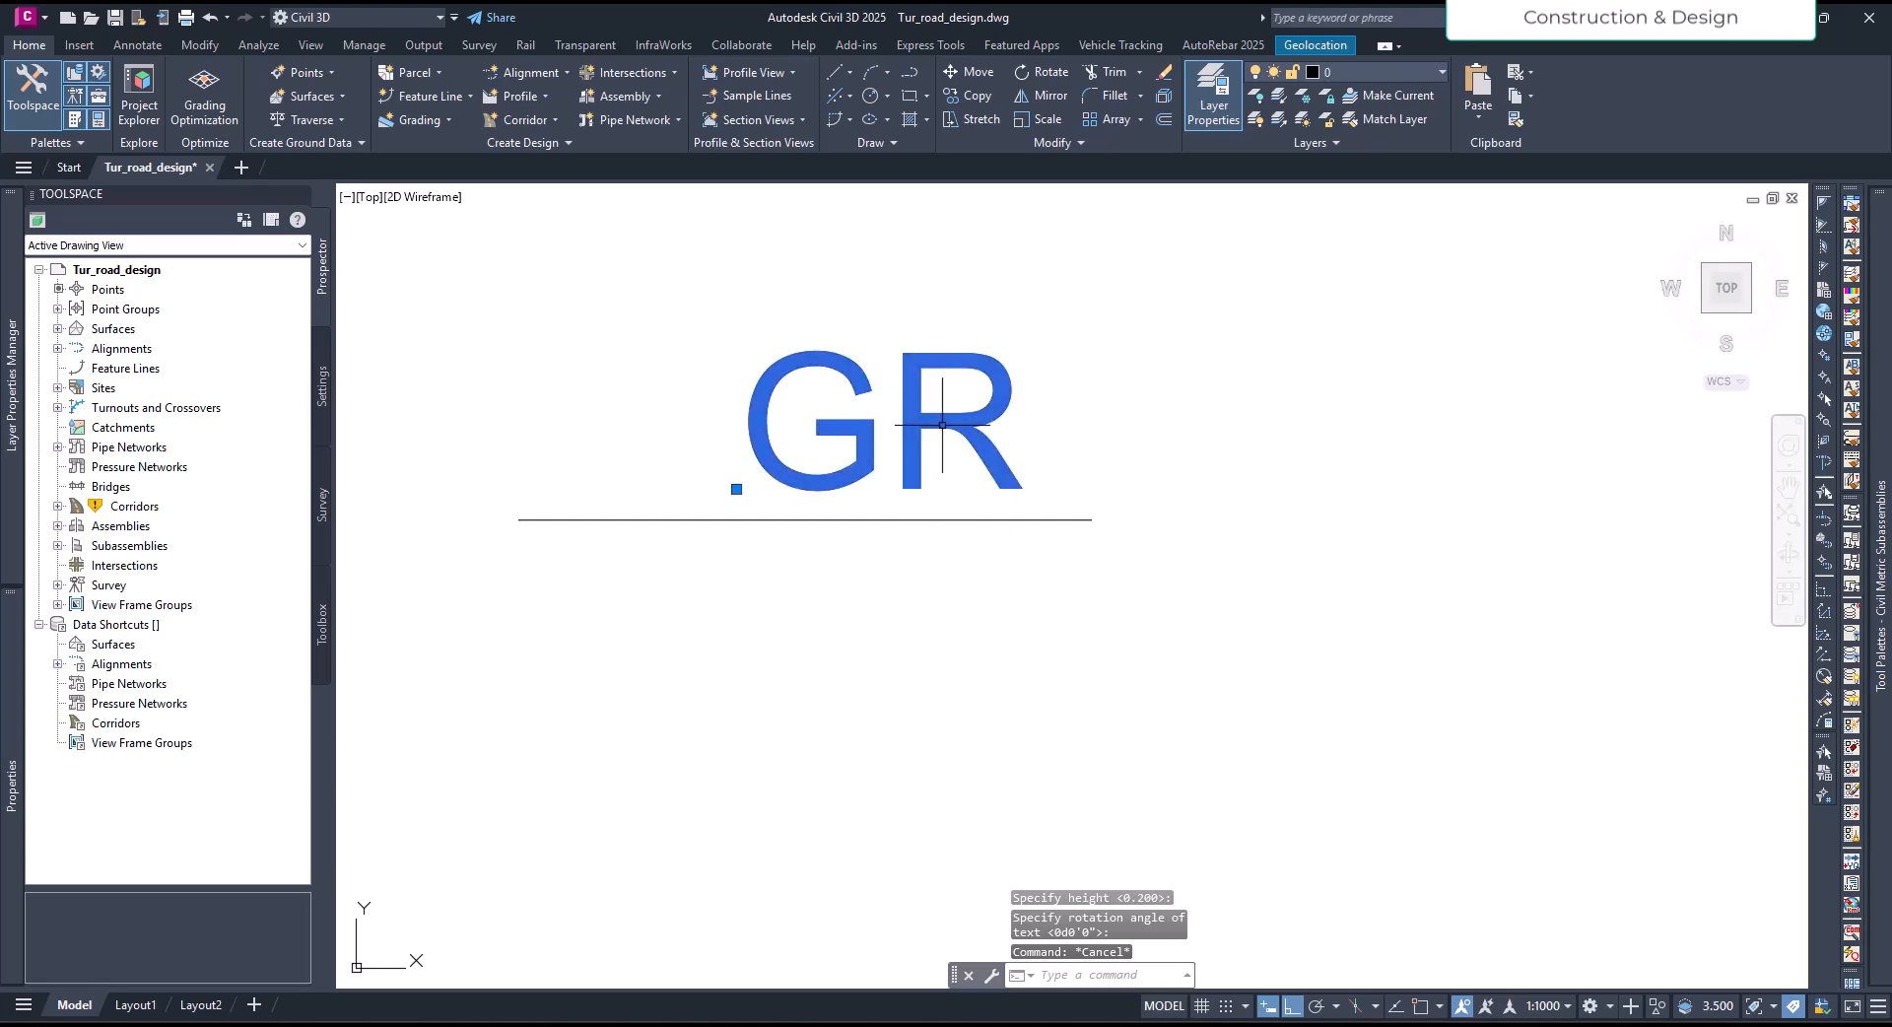
pyautogui.click(736, 489)
pyautogui.click(750, 584)
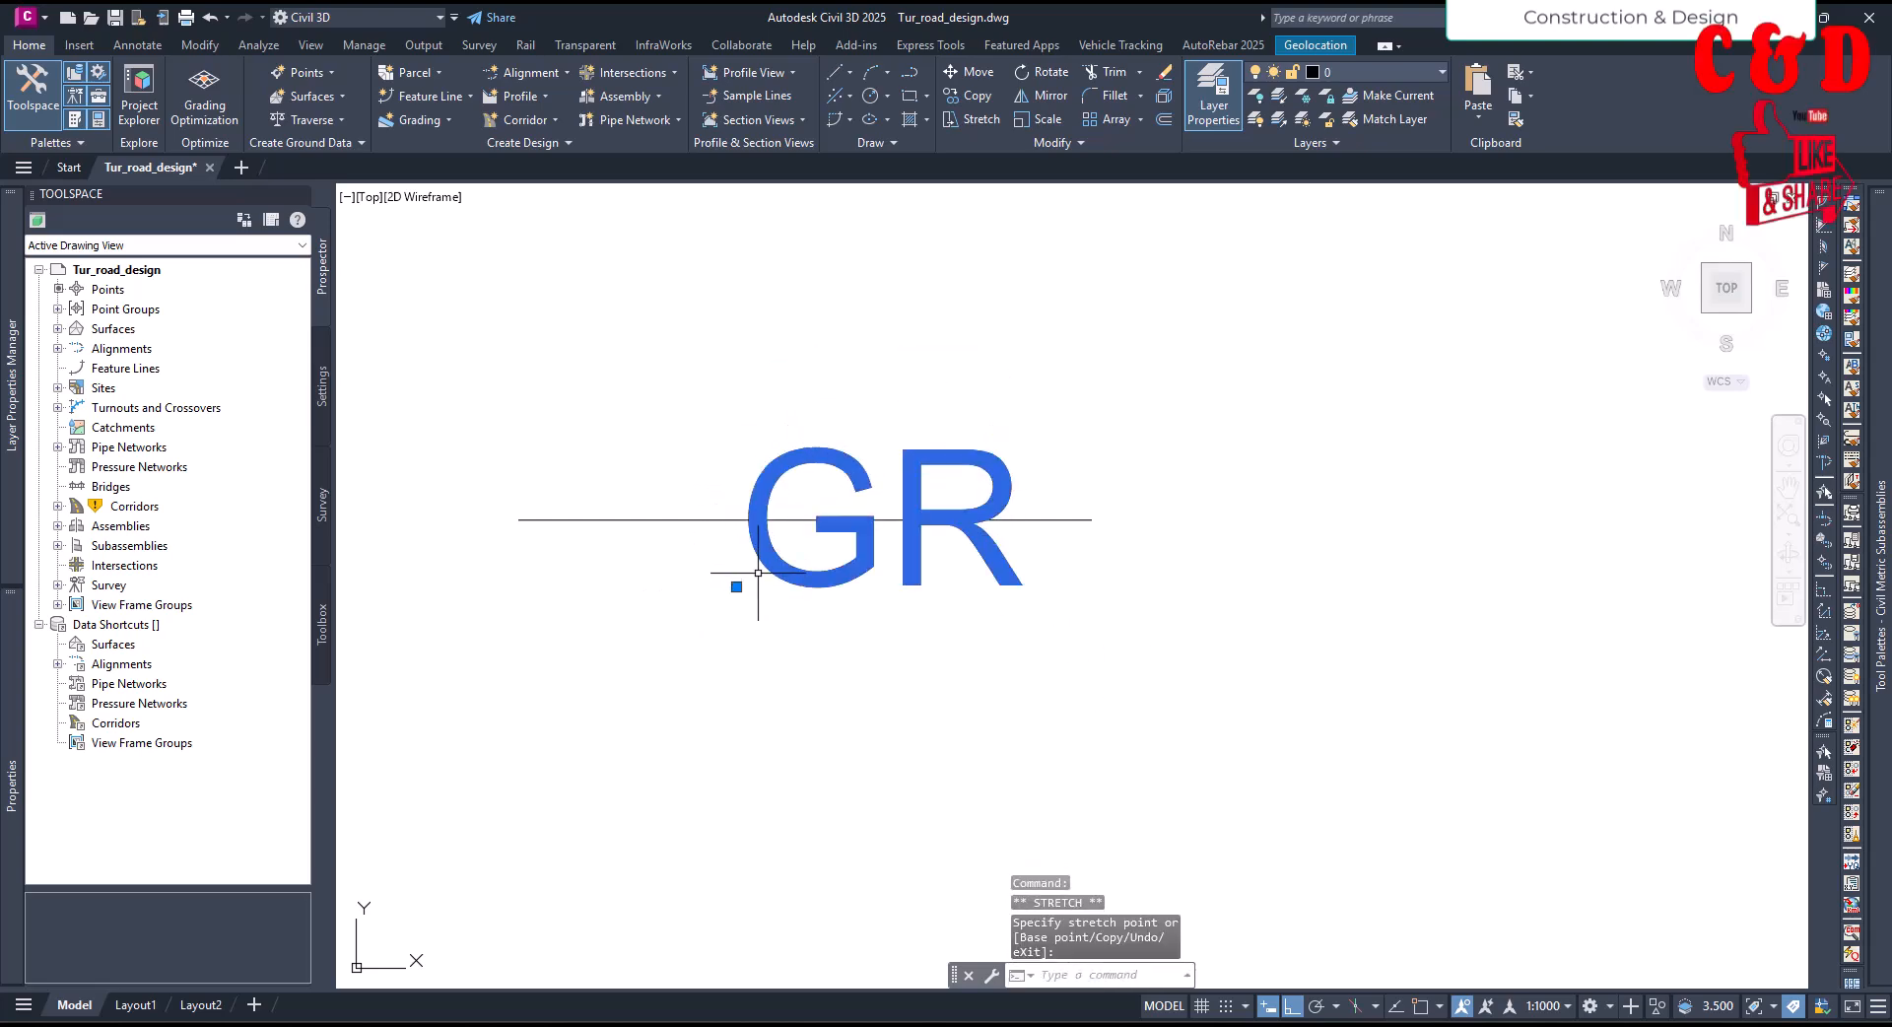
pyautogui.click(736, 586)
pyautogui.click(668, 589)
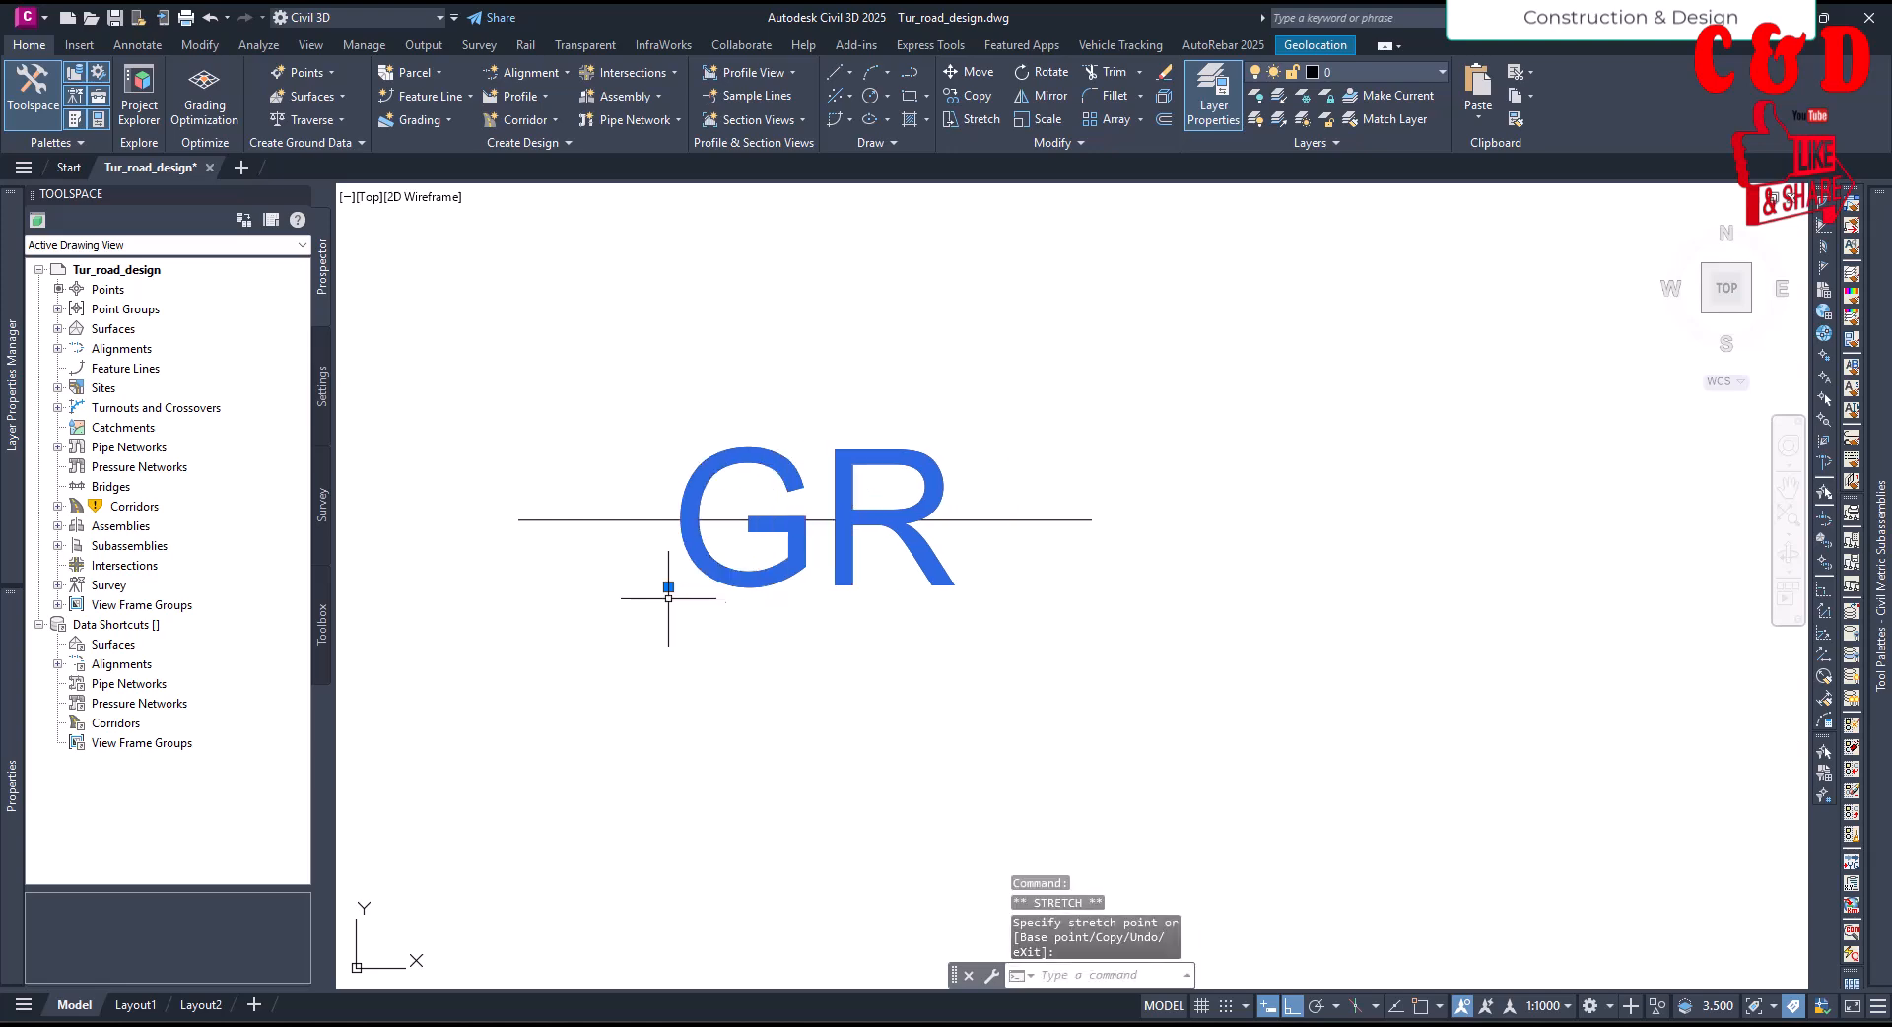
pyautogui.press('Escape')
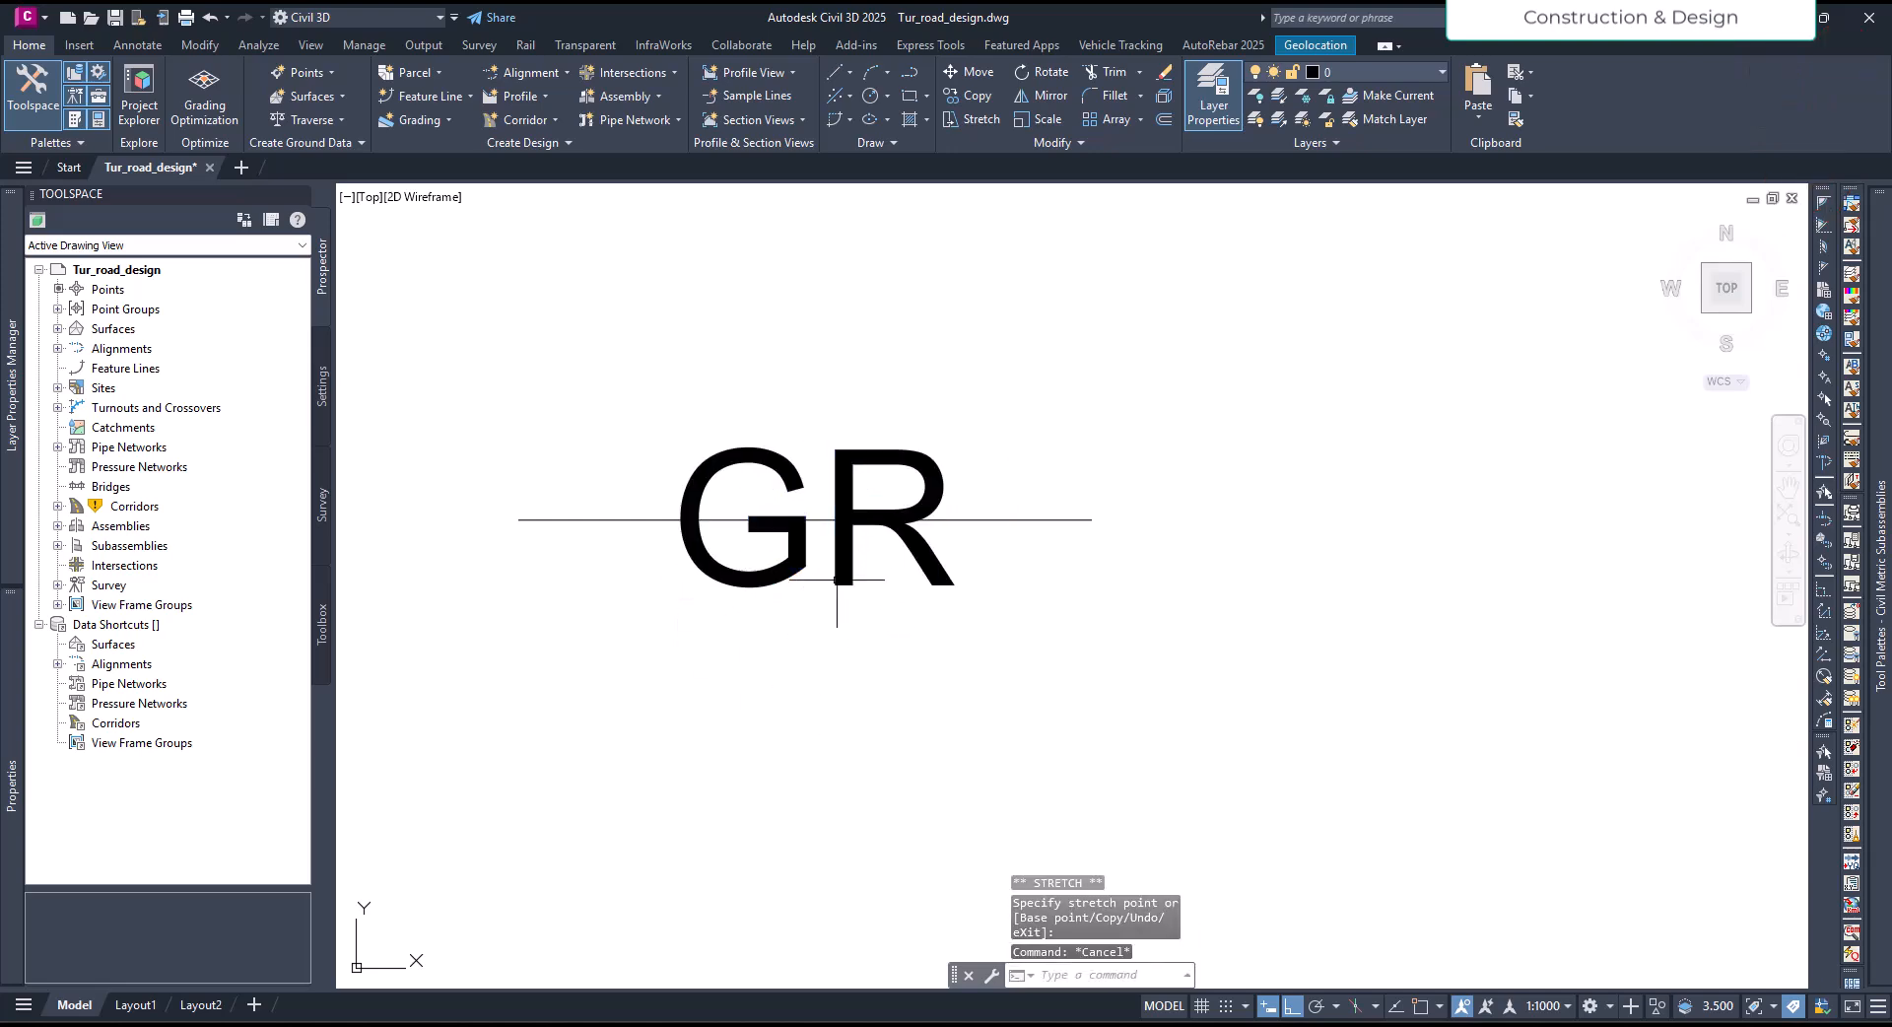
pyautogui.click(821, 520)
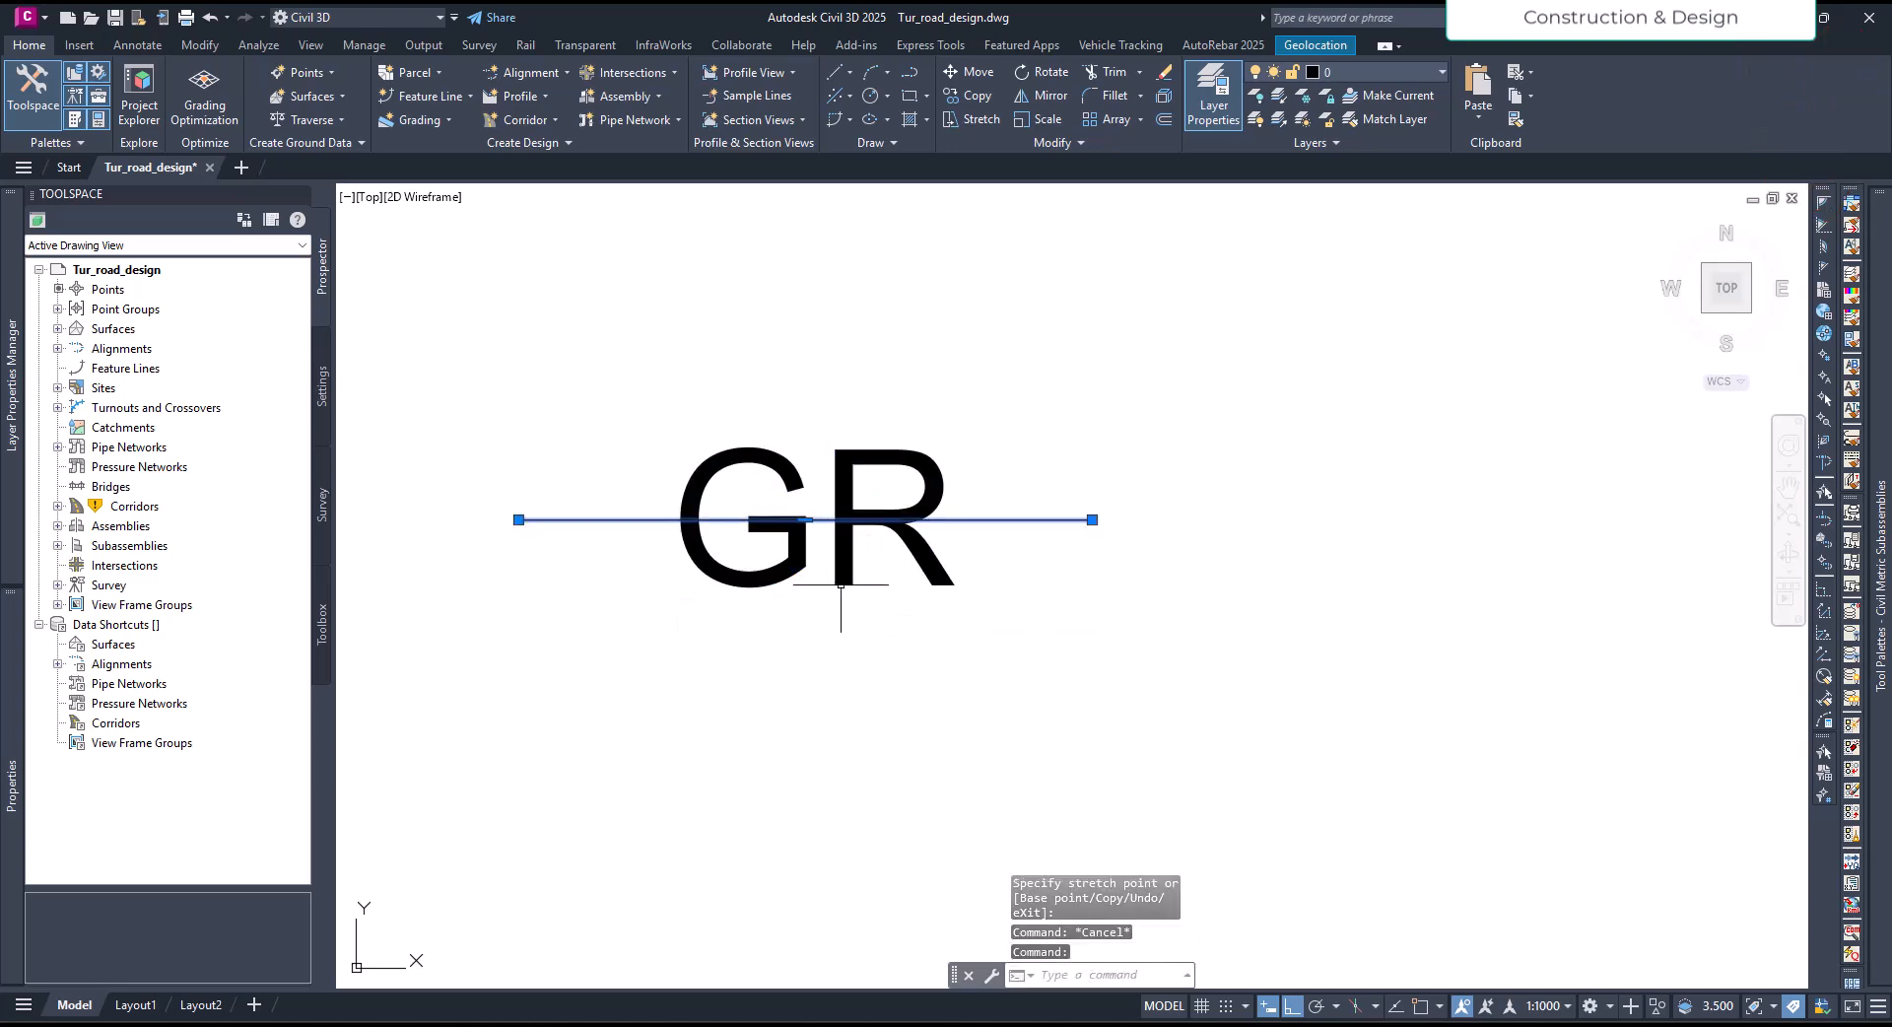
pyautogui.press('Escape')
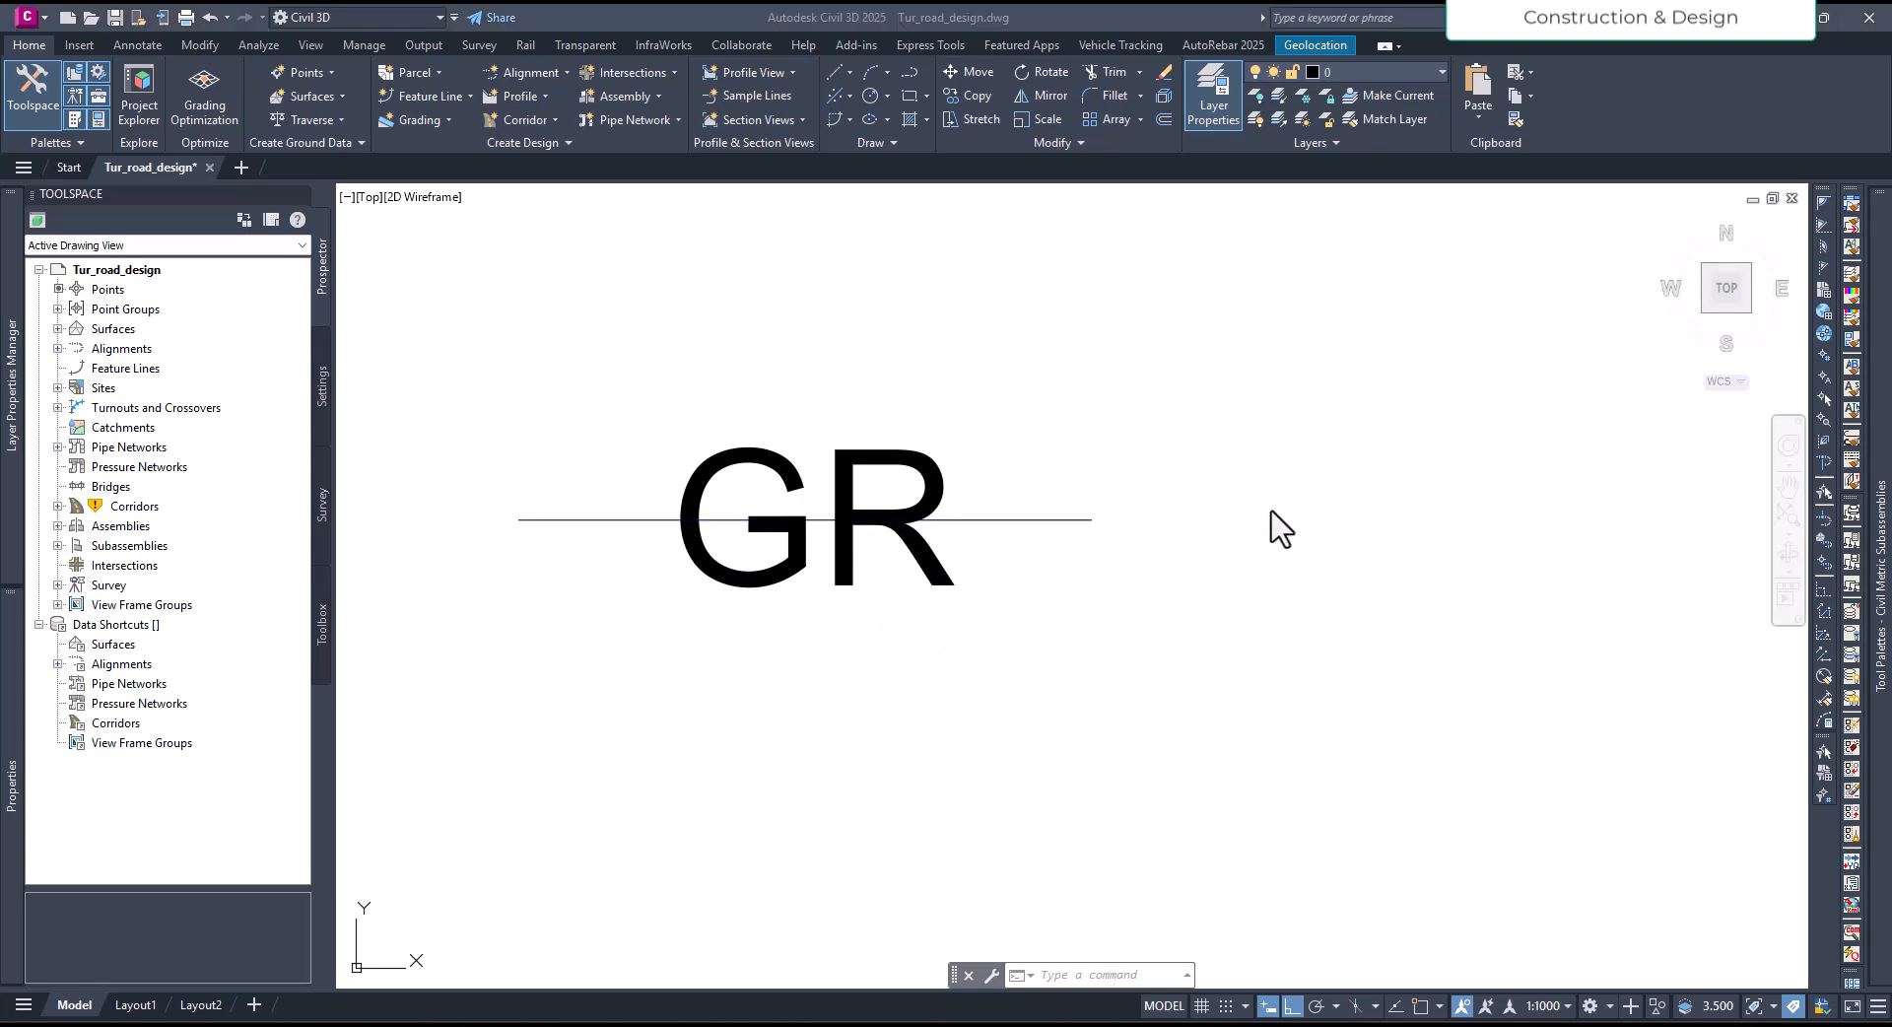
# - Trim away the part of the polyline running through the GR text, using the text as the cutting edge
pyautogui.moveTo(1116, 572)
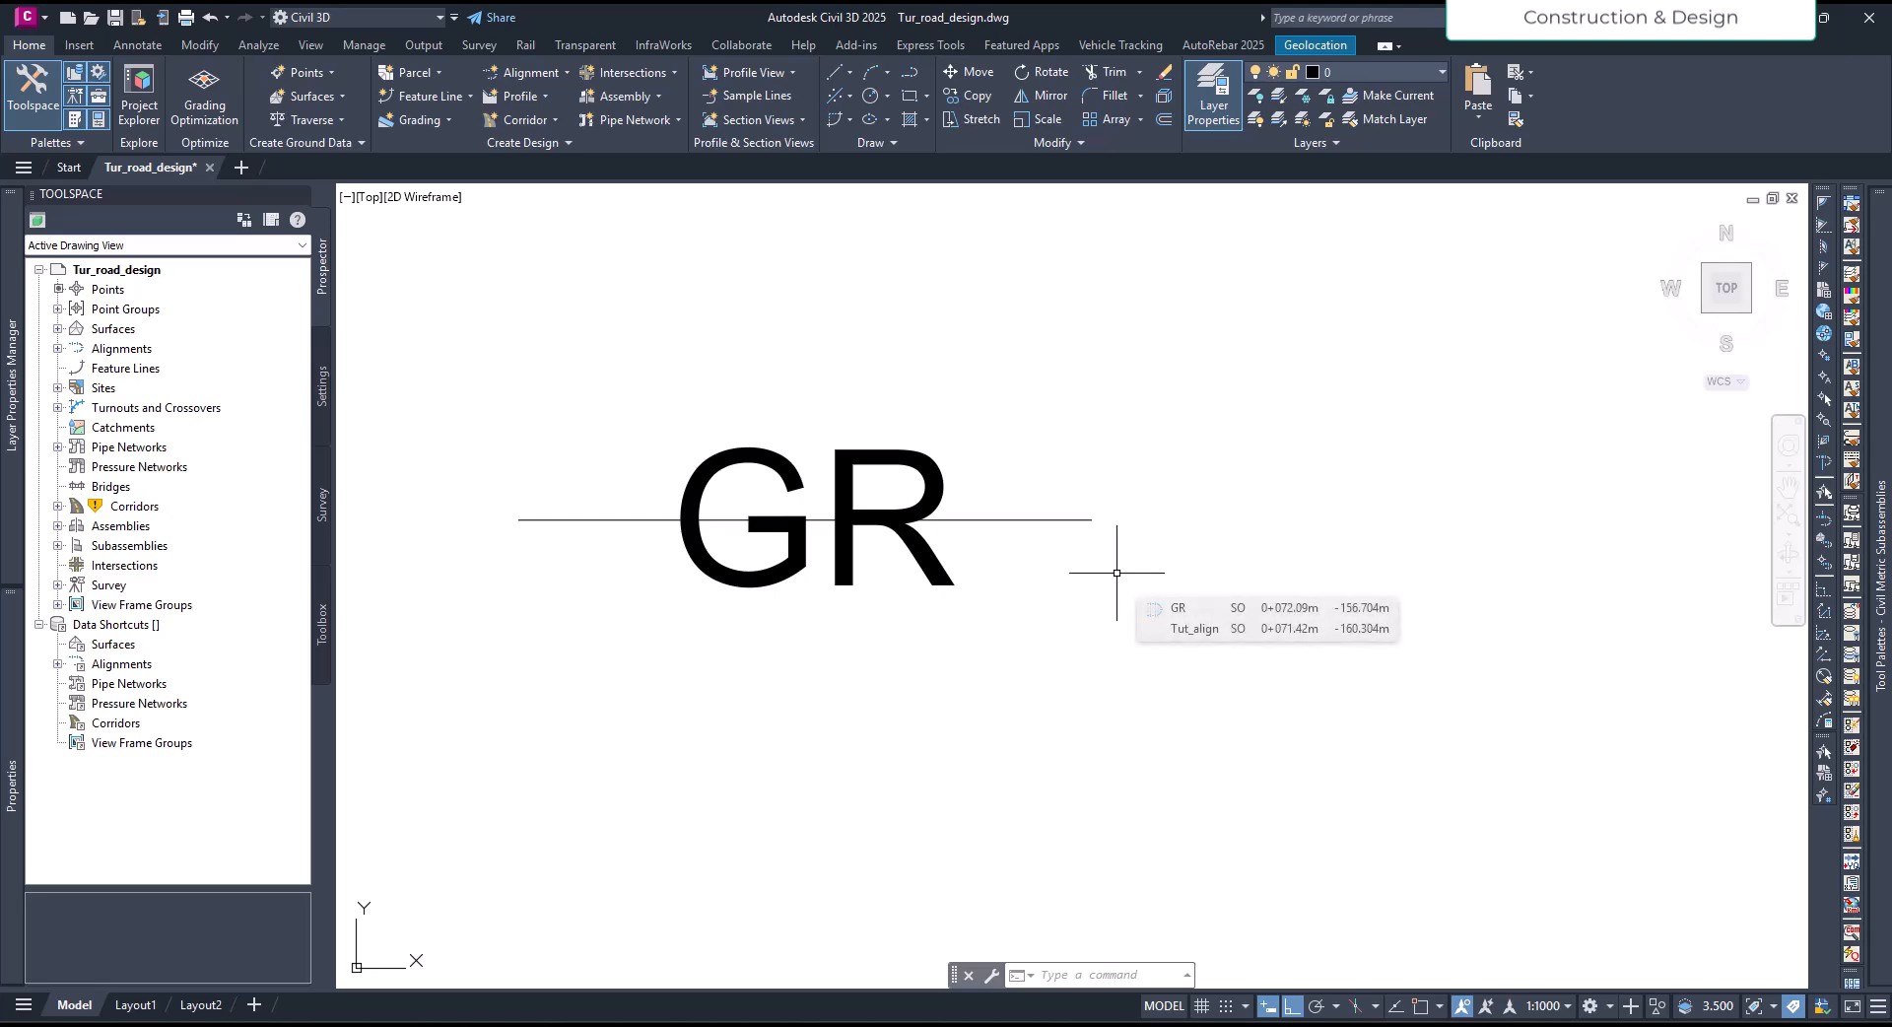
pyautogui.write('tr')
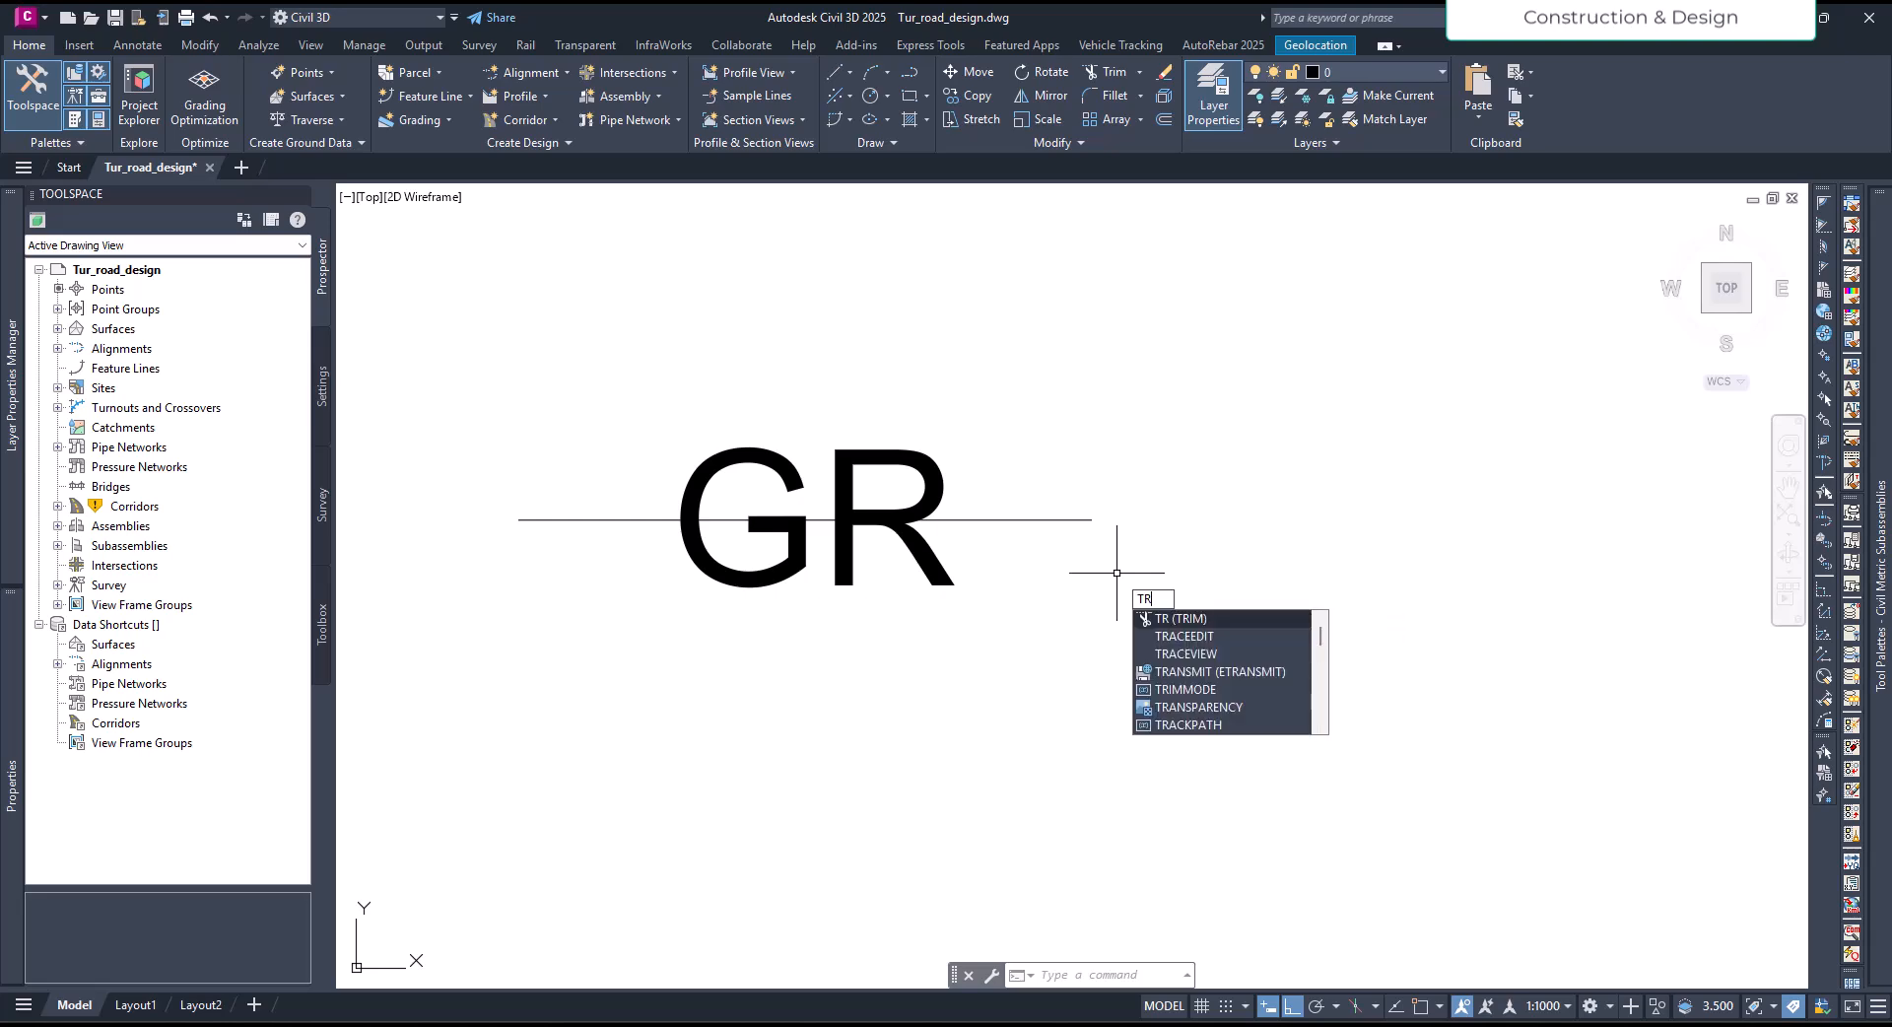
pyautogui.press('Return')
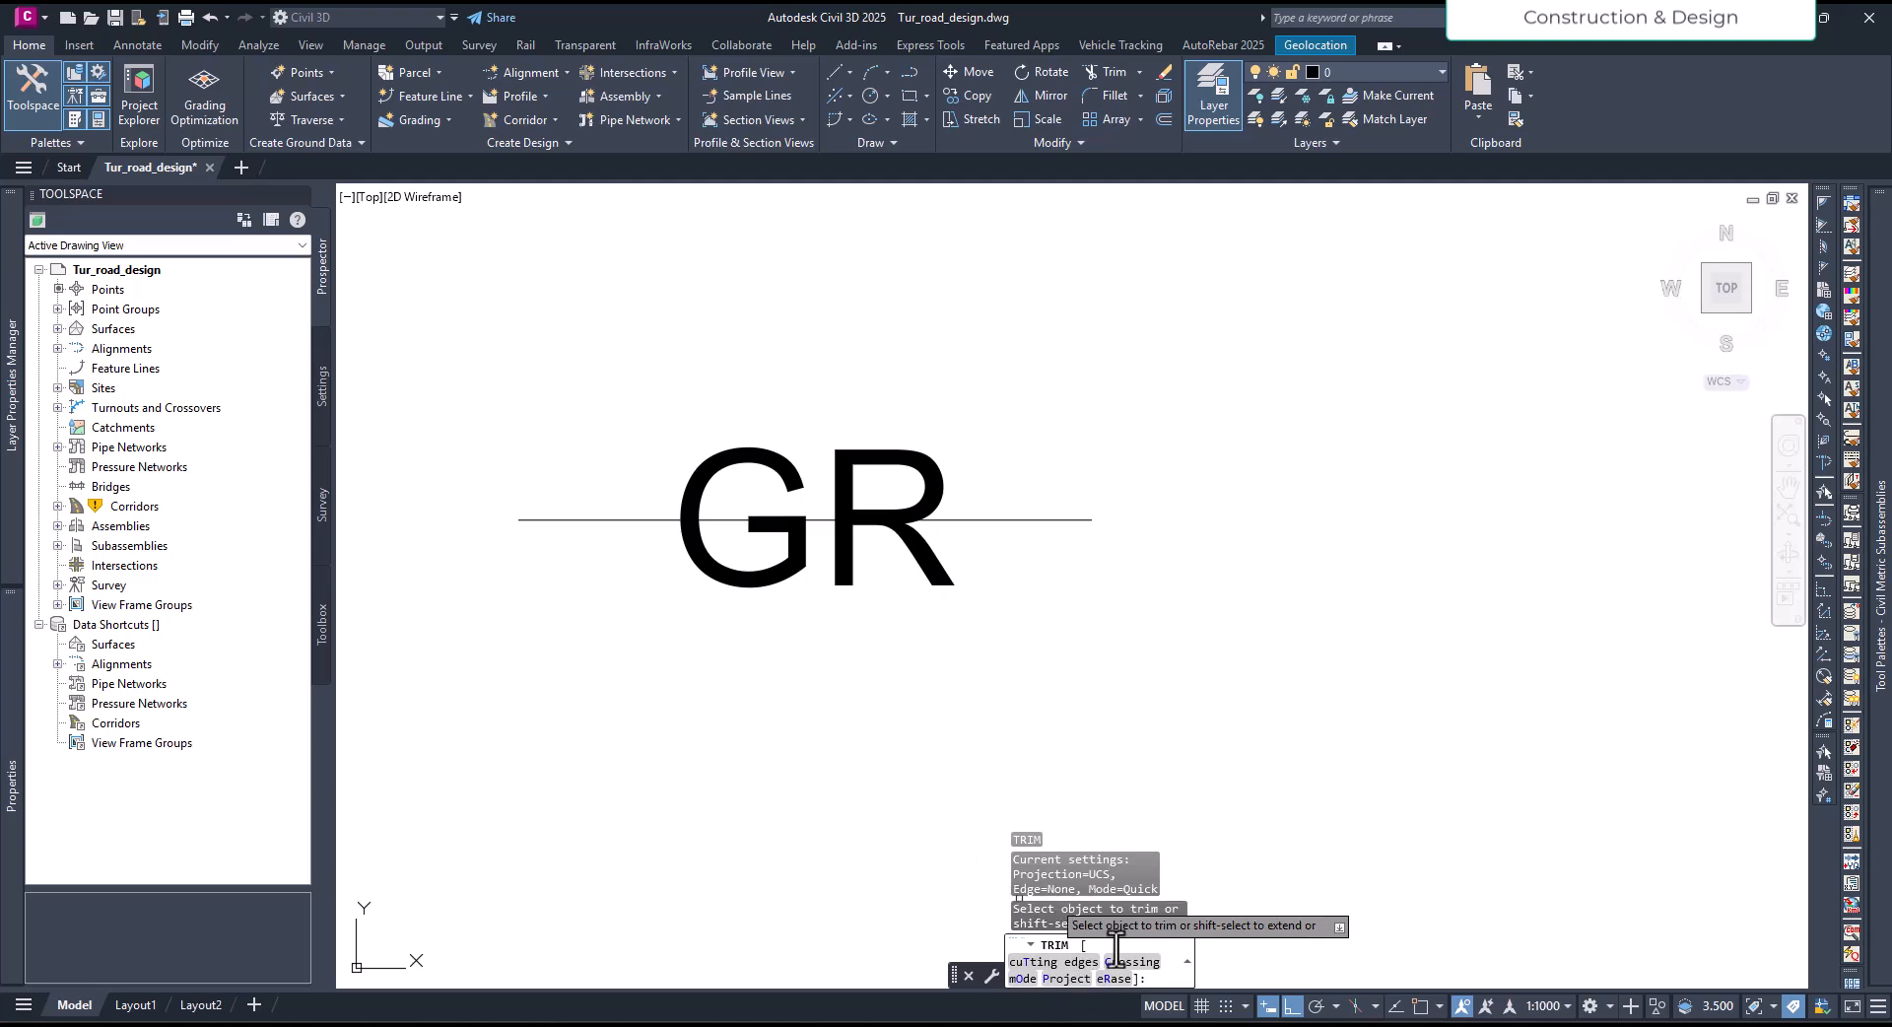
pyautogui.click(1049, 962)
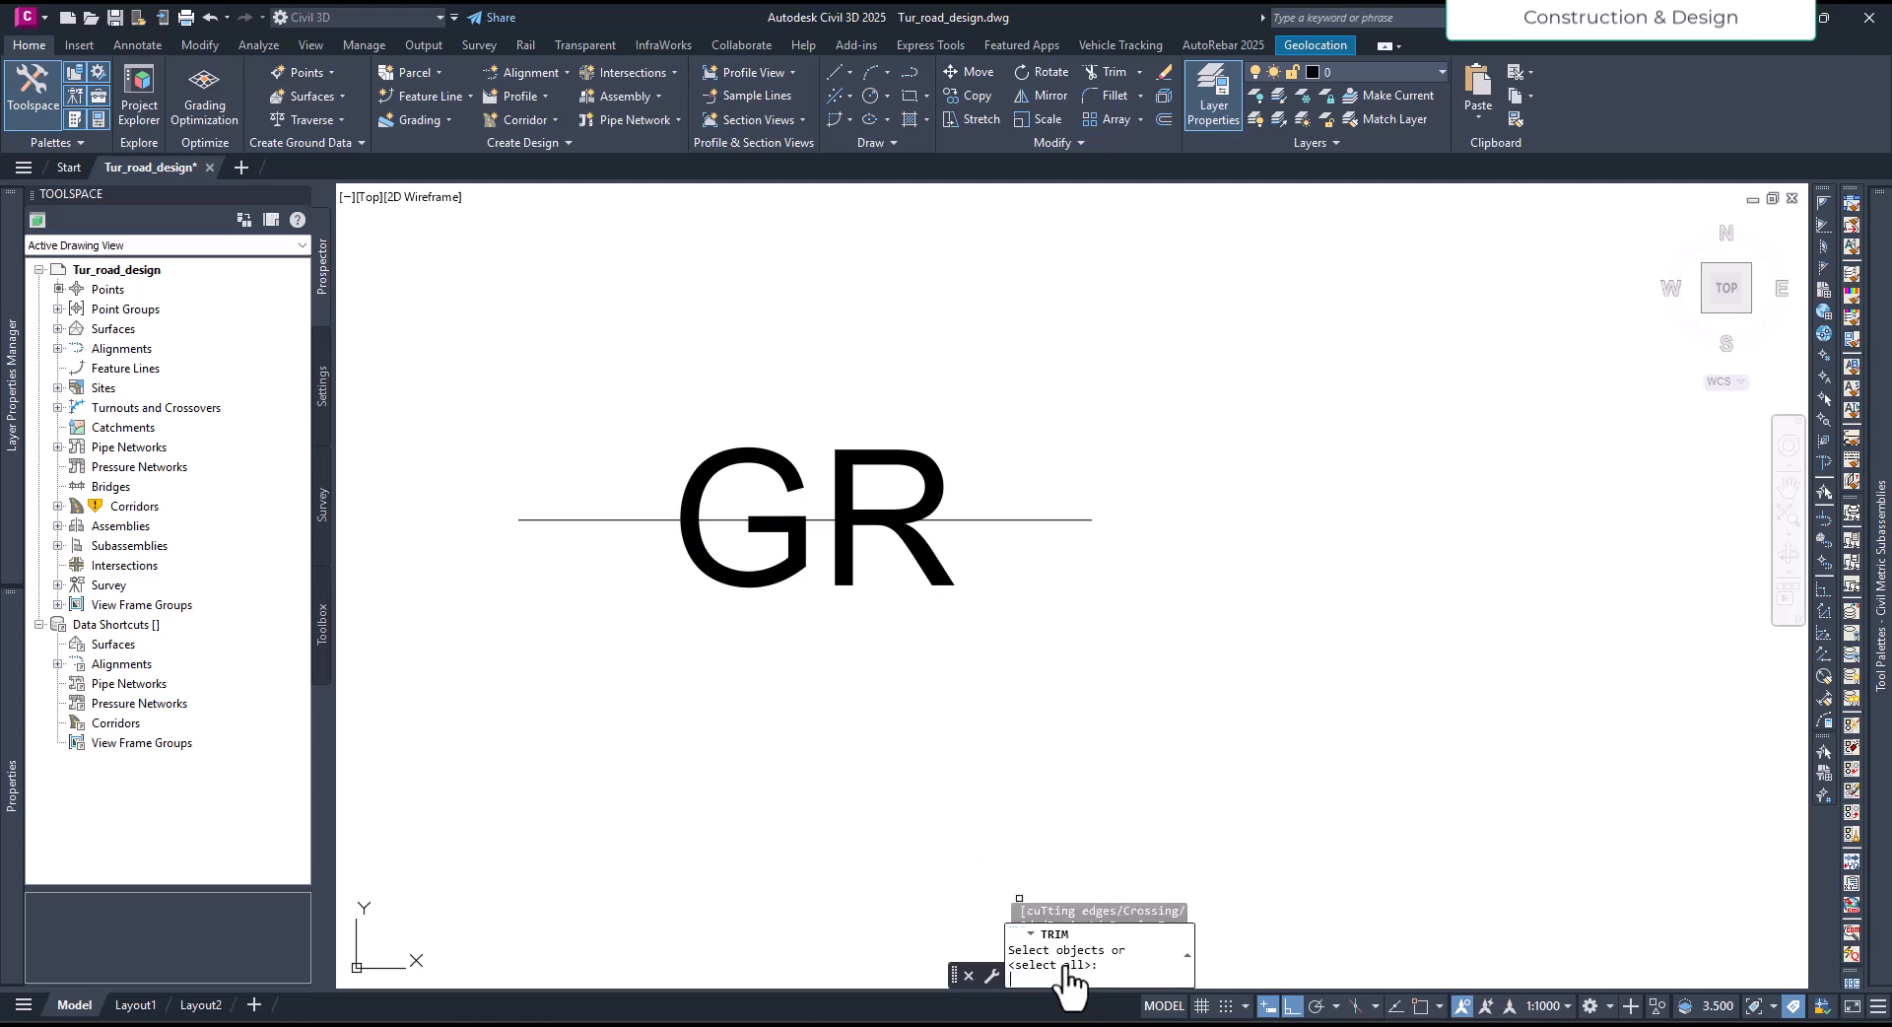
pyautogui.click(850, 564)
pyautogui.press('Return')
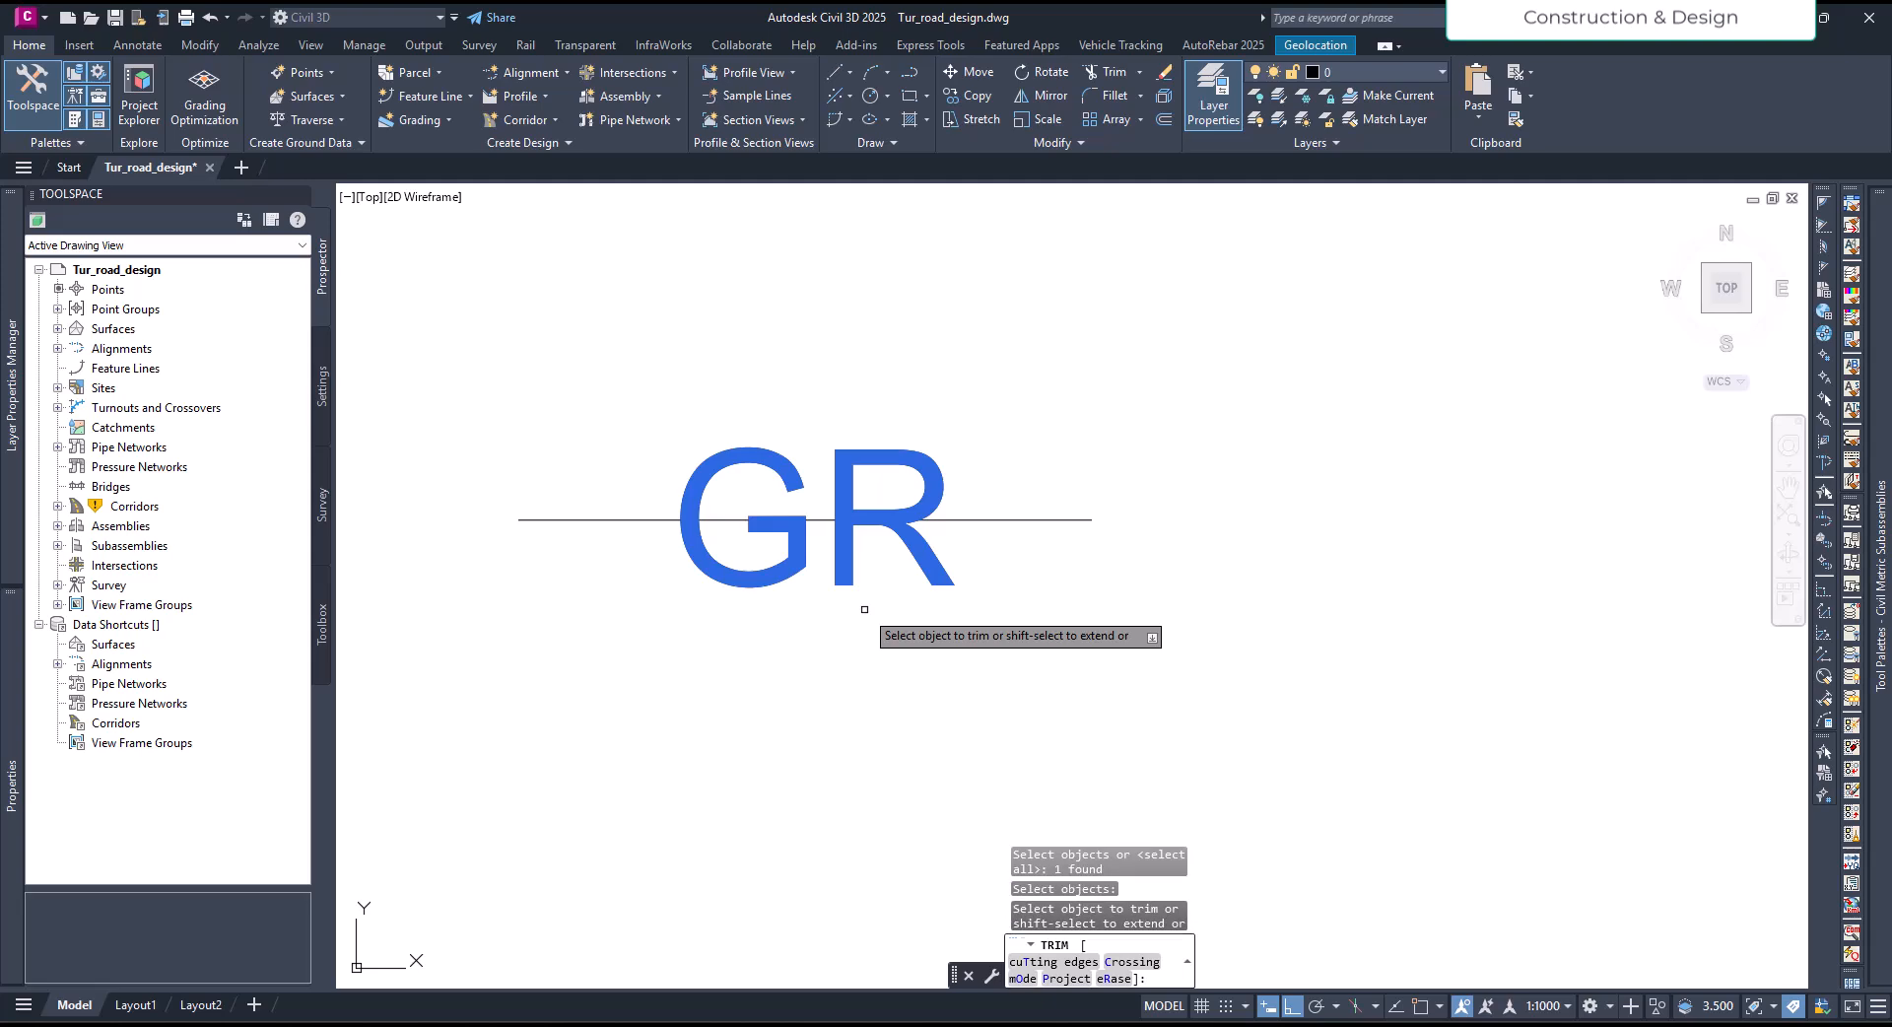
pyautogui.click(717, 521)
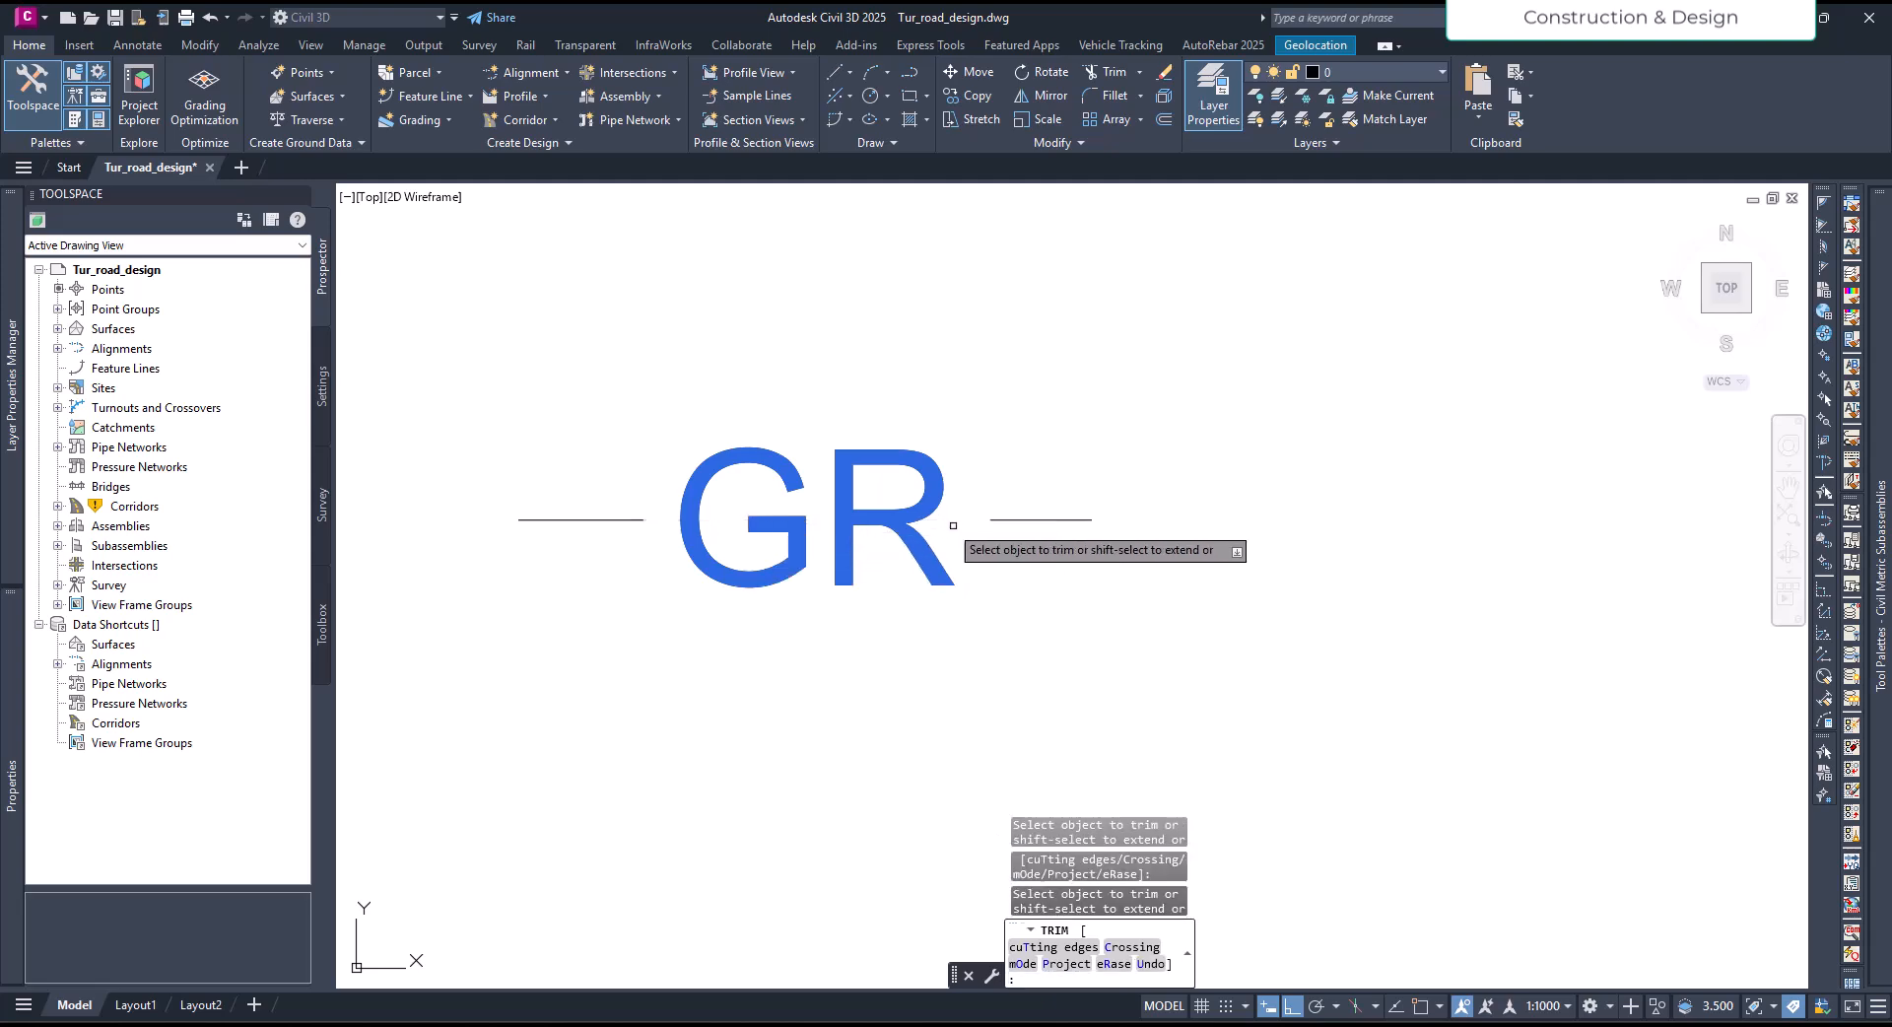
pyautogui.press('Escape')
# - Start the Make Linetype express tool and save the linetype file as GR in the D:\TUT folder
pyautogui.scroll(-1, 808, 631)
pyautogui.click(946, 46)
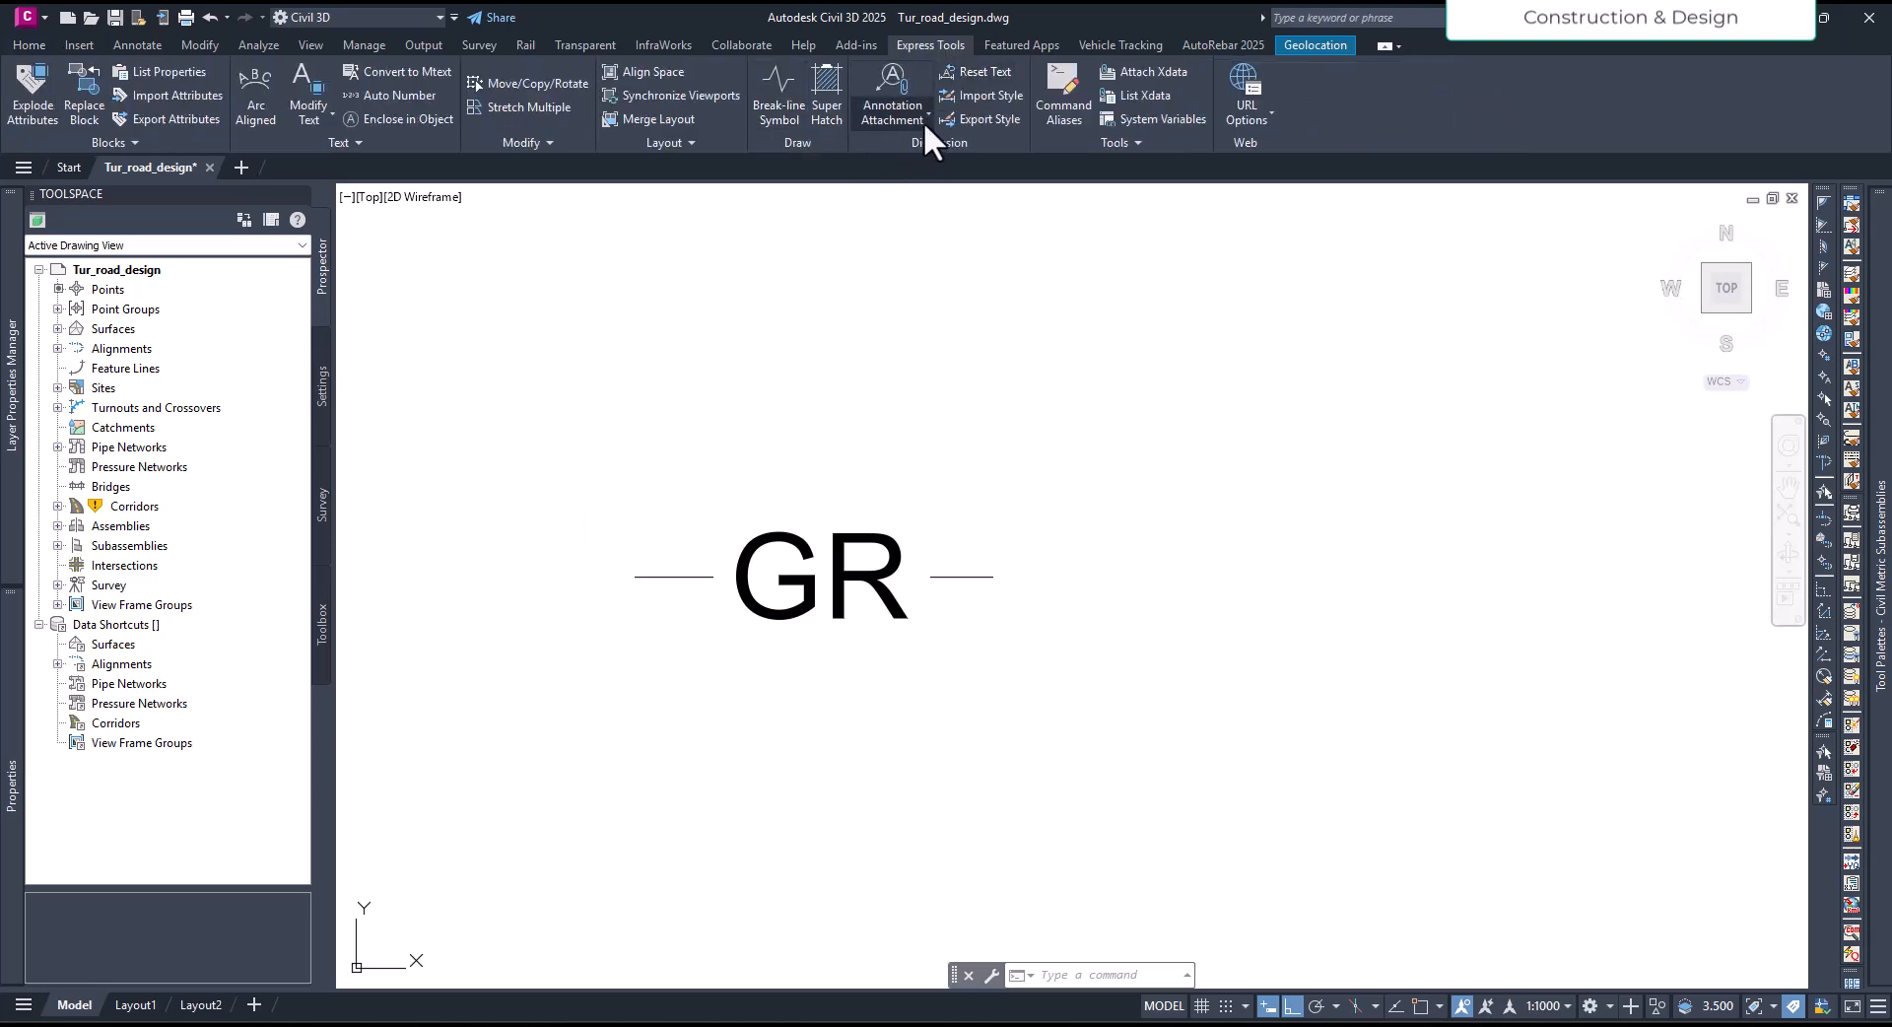
pyautogui.click(1132, 145)
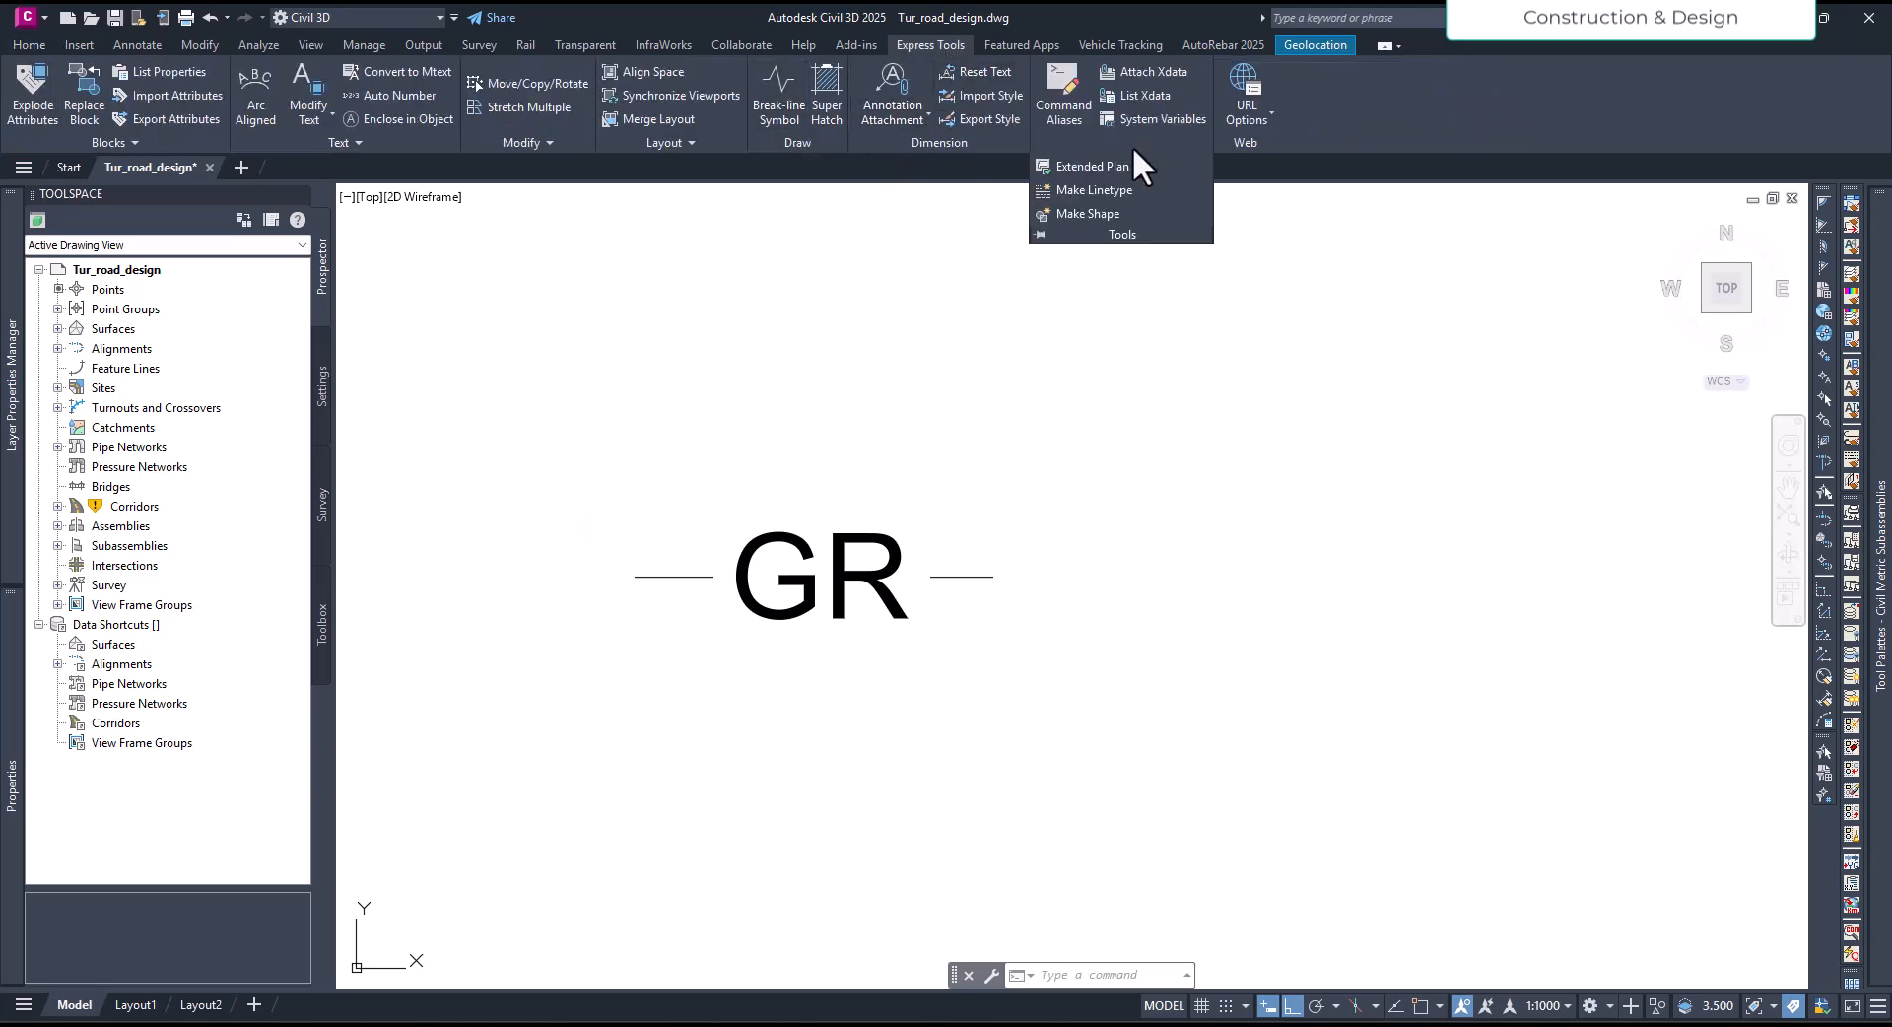
pyautogui.click(1084, 190)
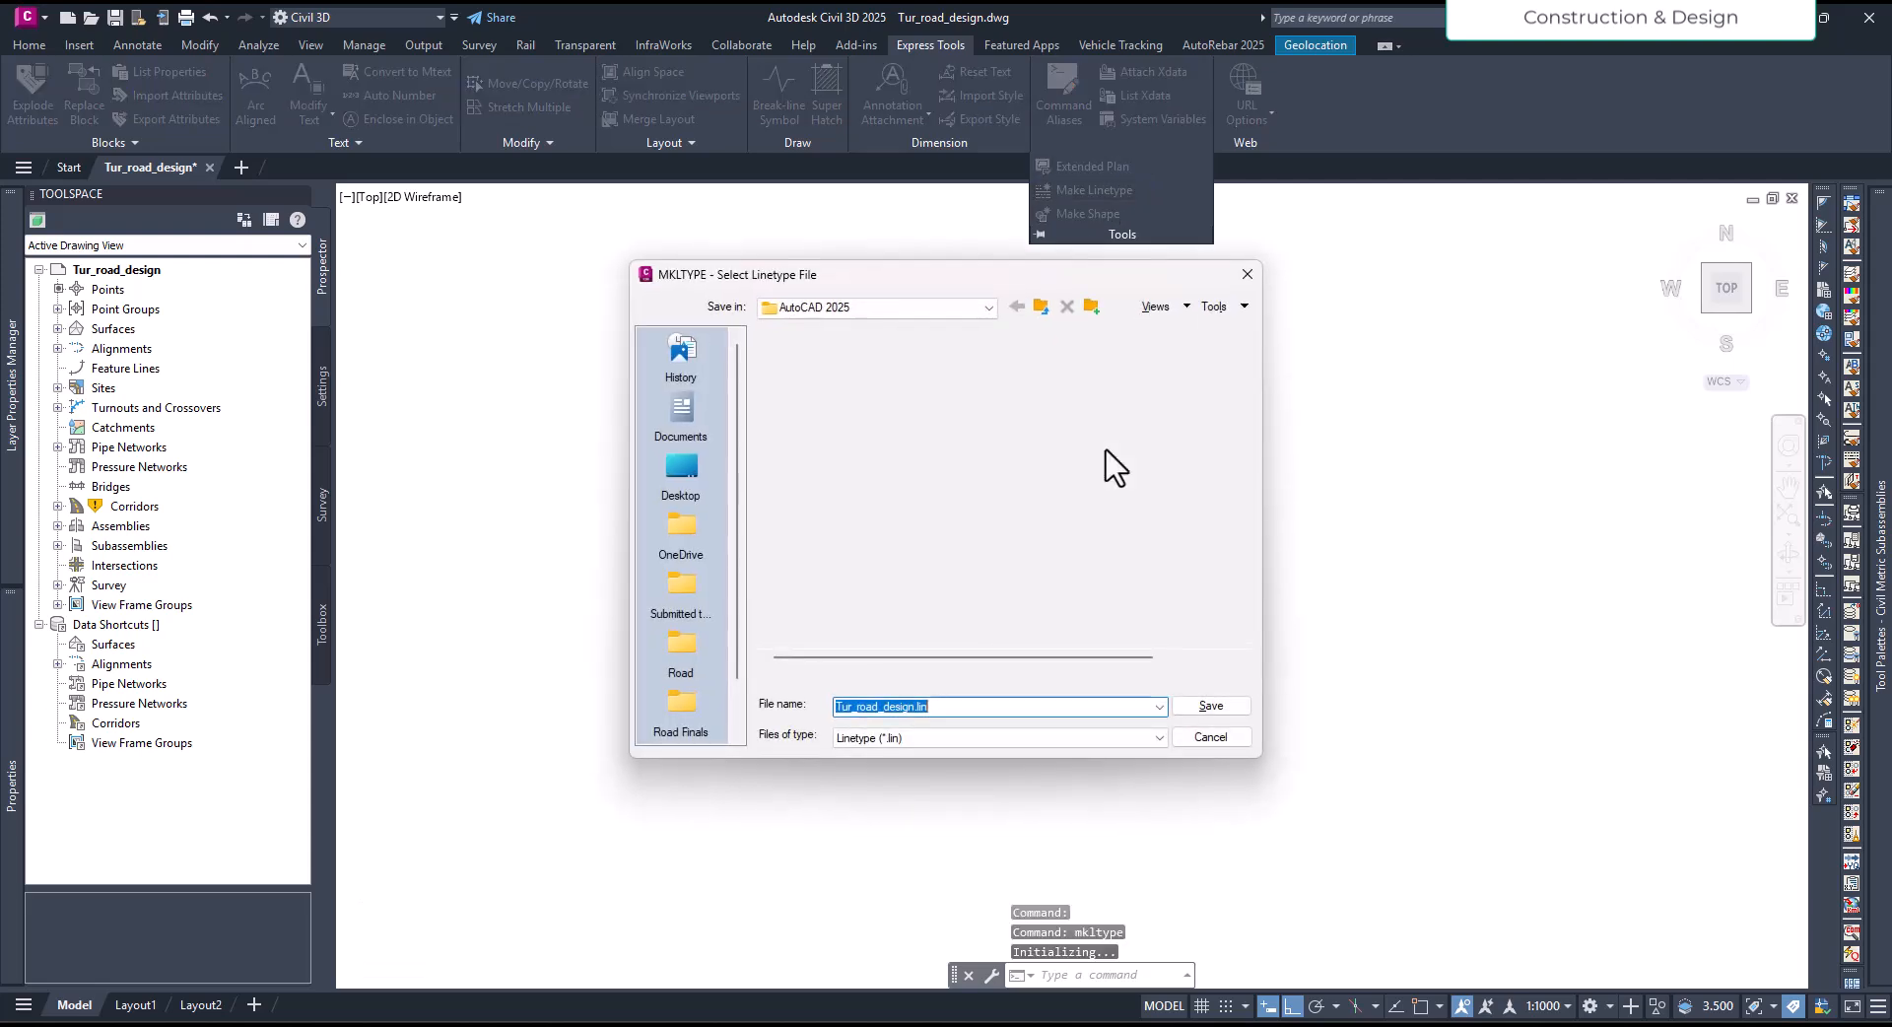
pyautogui.scroll(-1, 694, 710)
pyautogui.scroll(1, 691, 714)
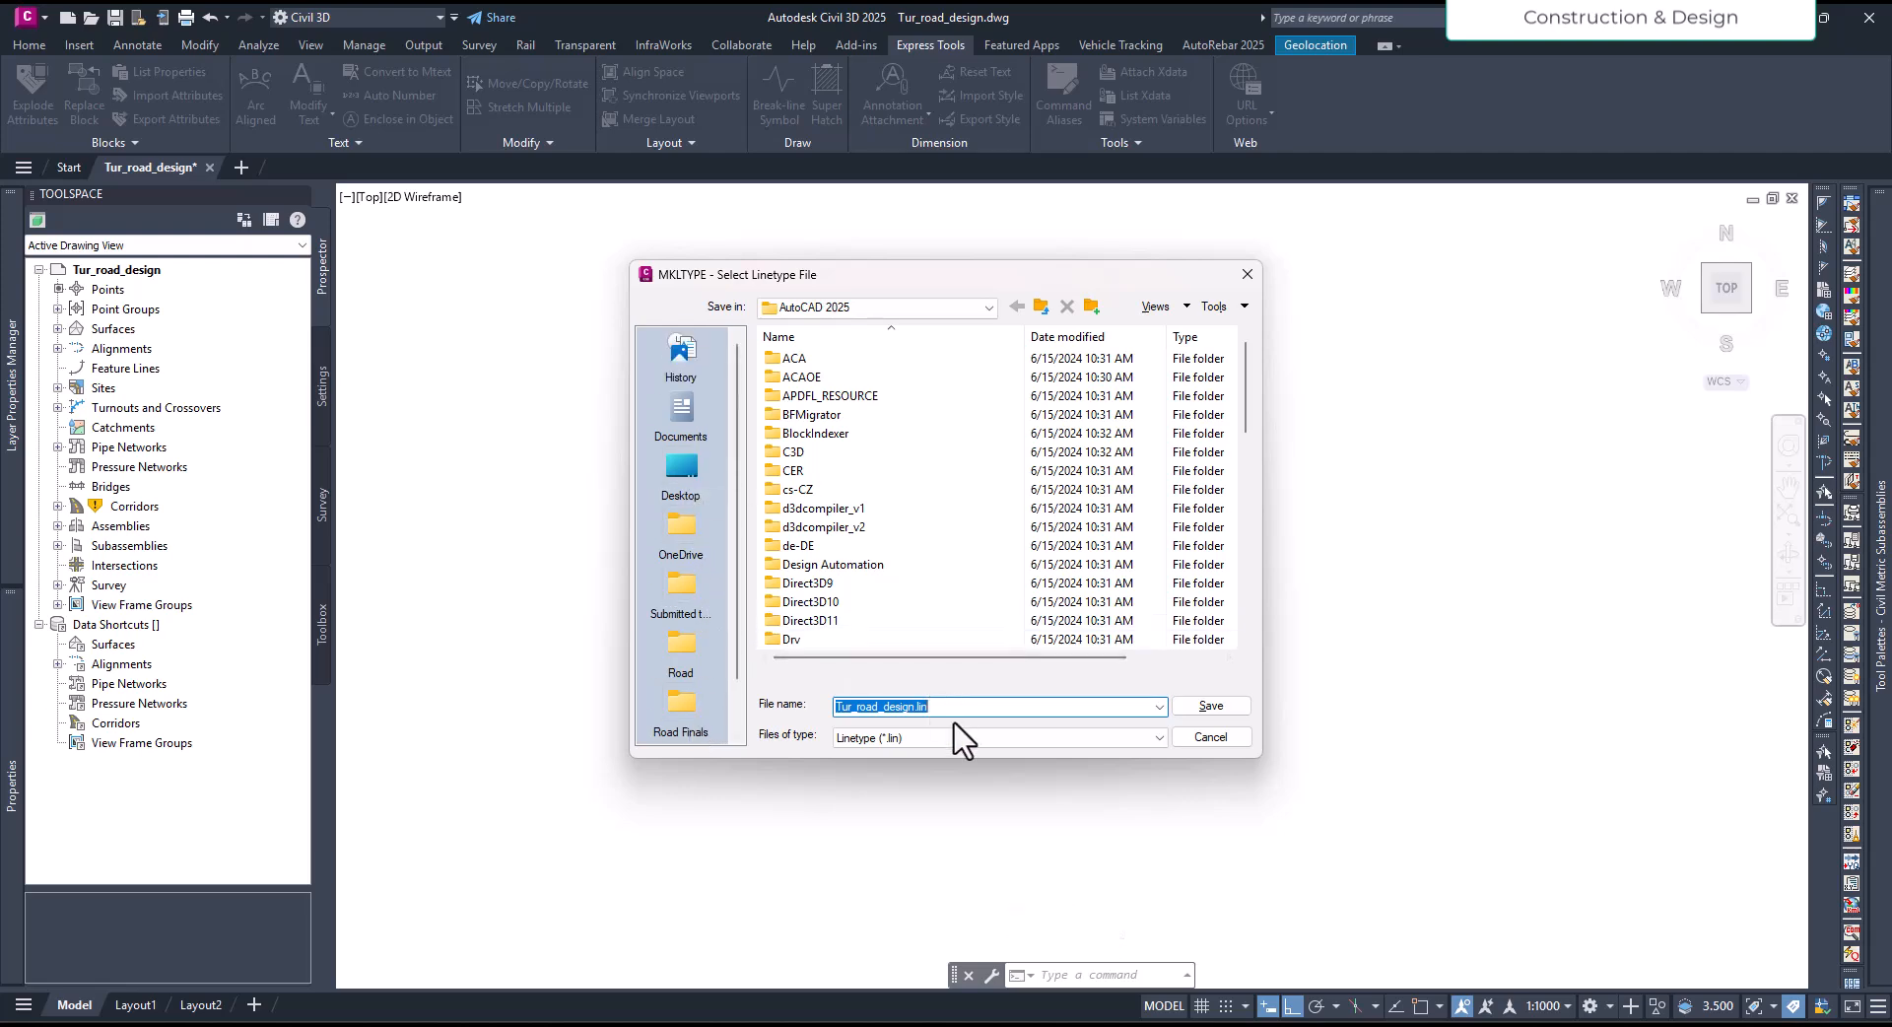
pyautogui.click(773, 1026)
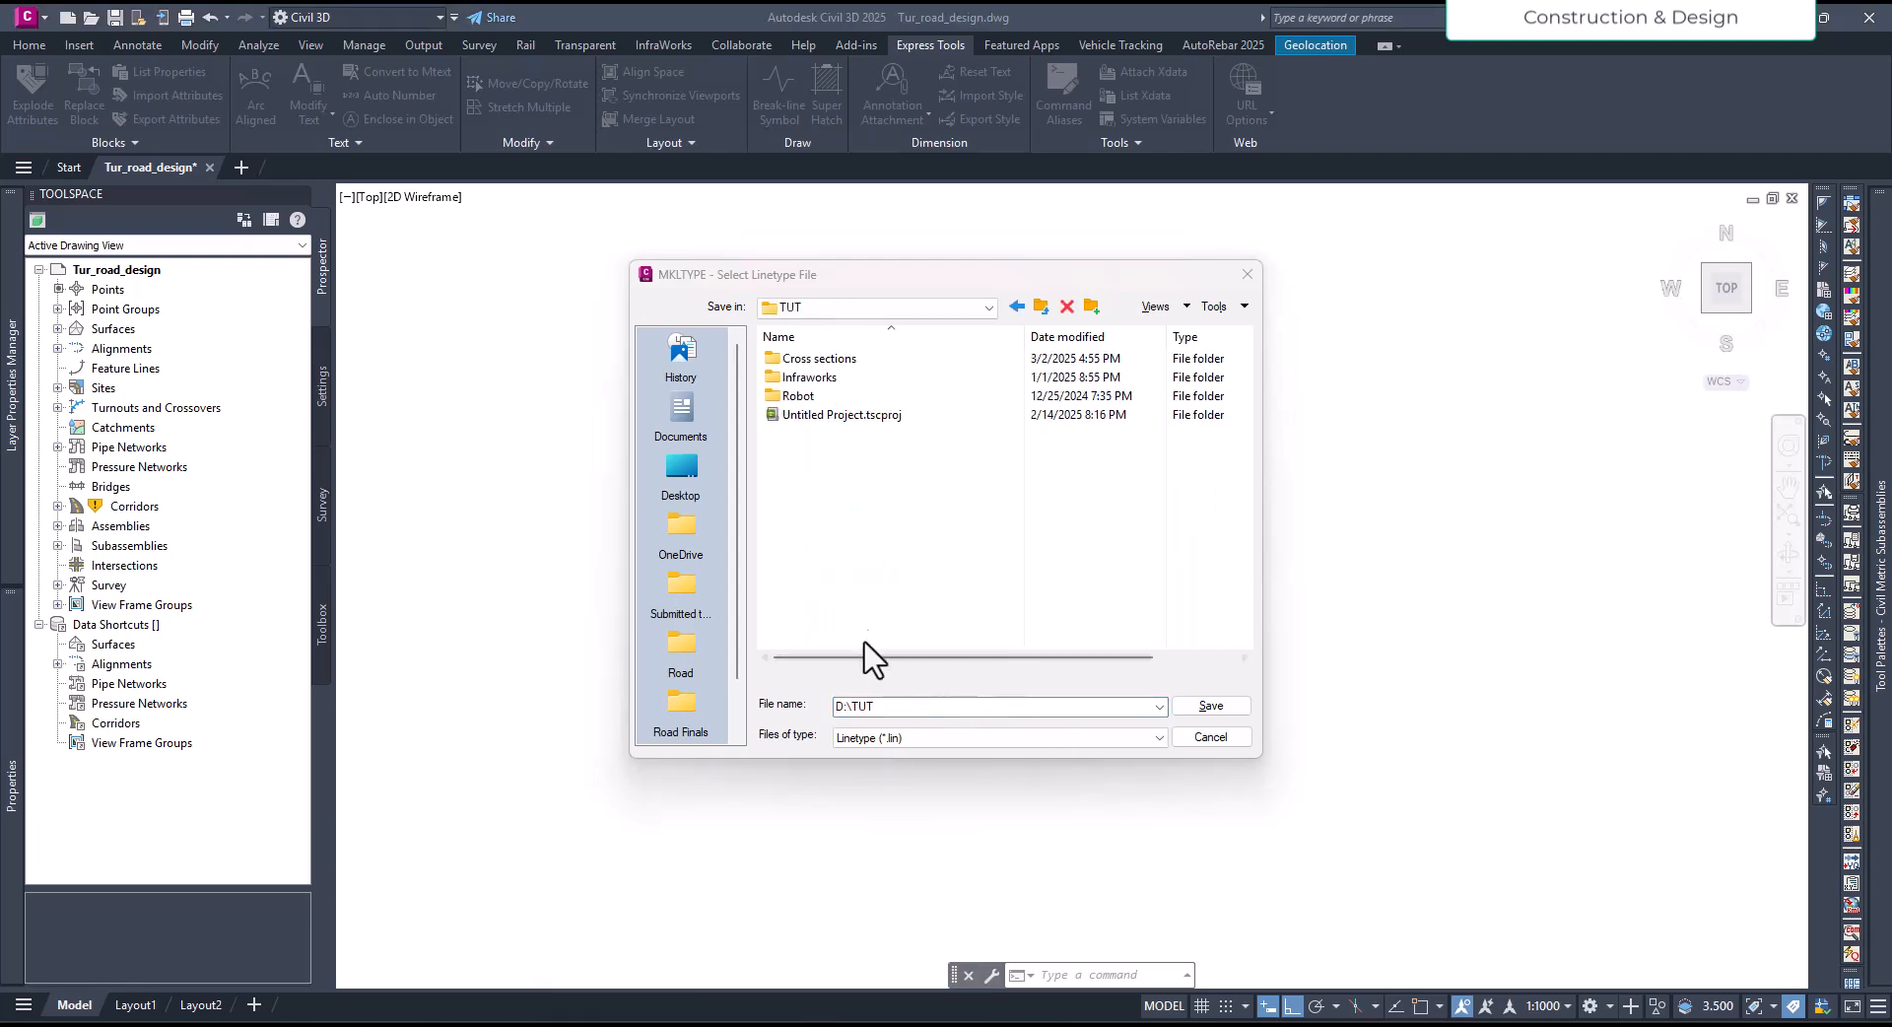
pyautogui.click(853, 593)
pyautogui.click(887, 705)
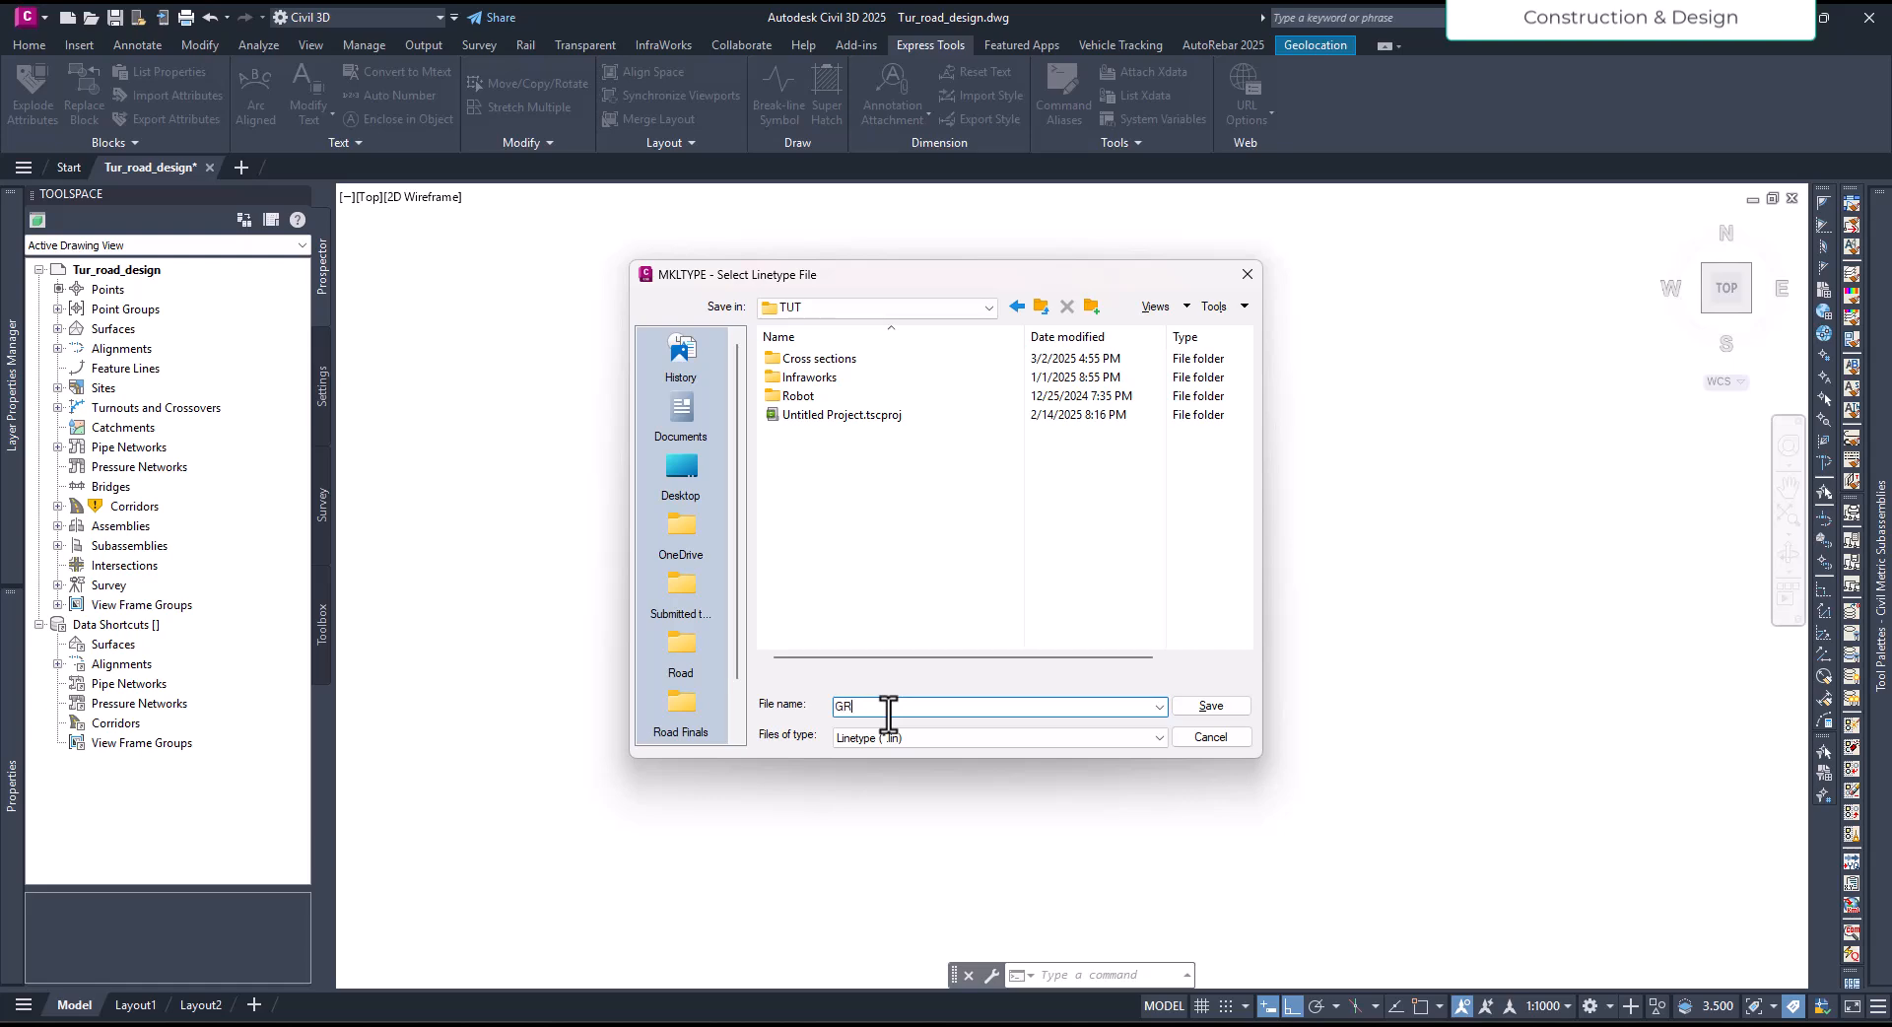
pyautogui.click(1222, 709)
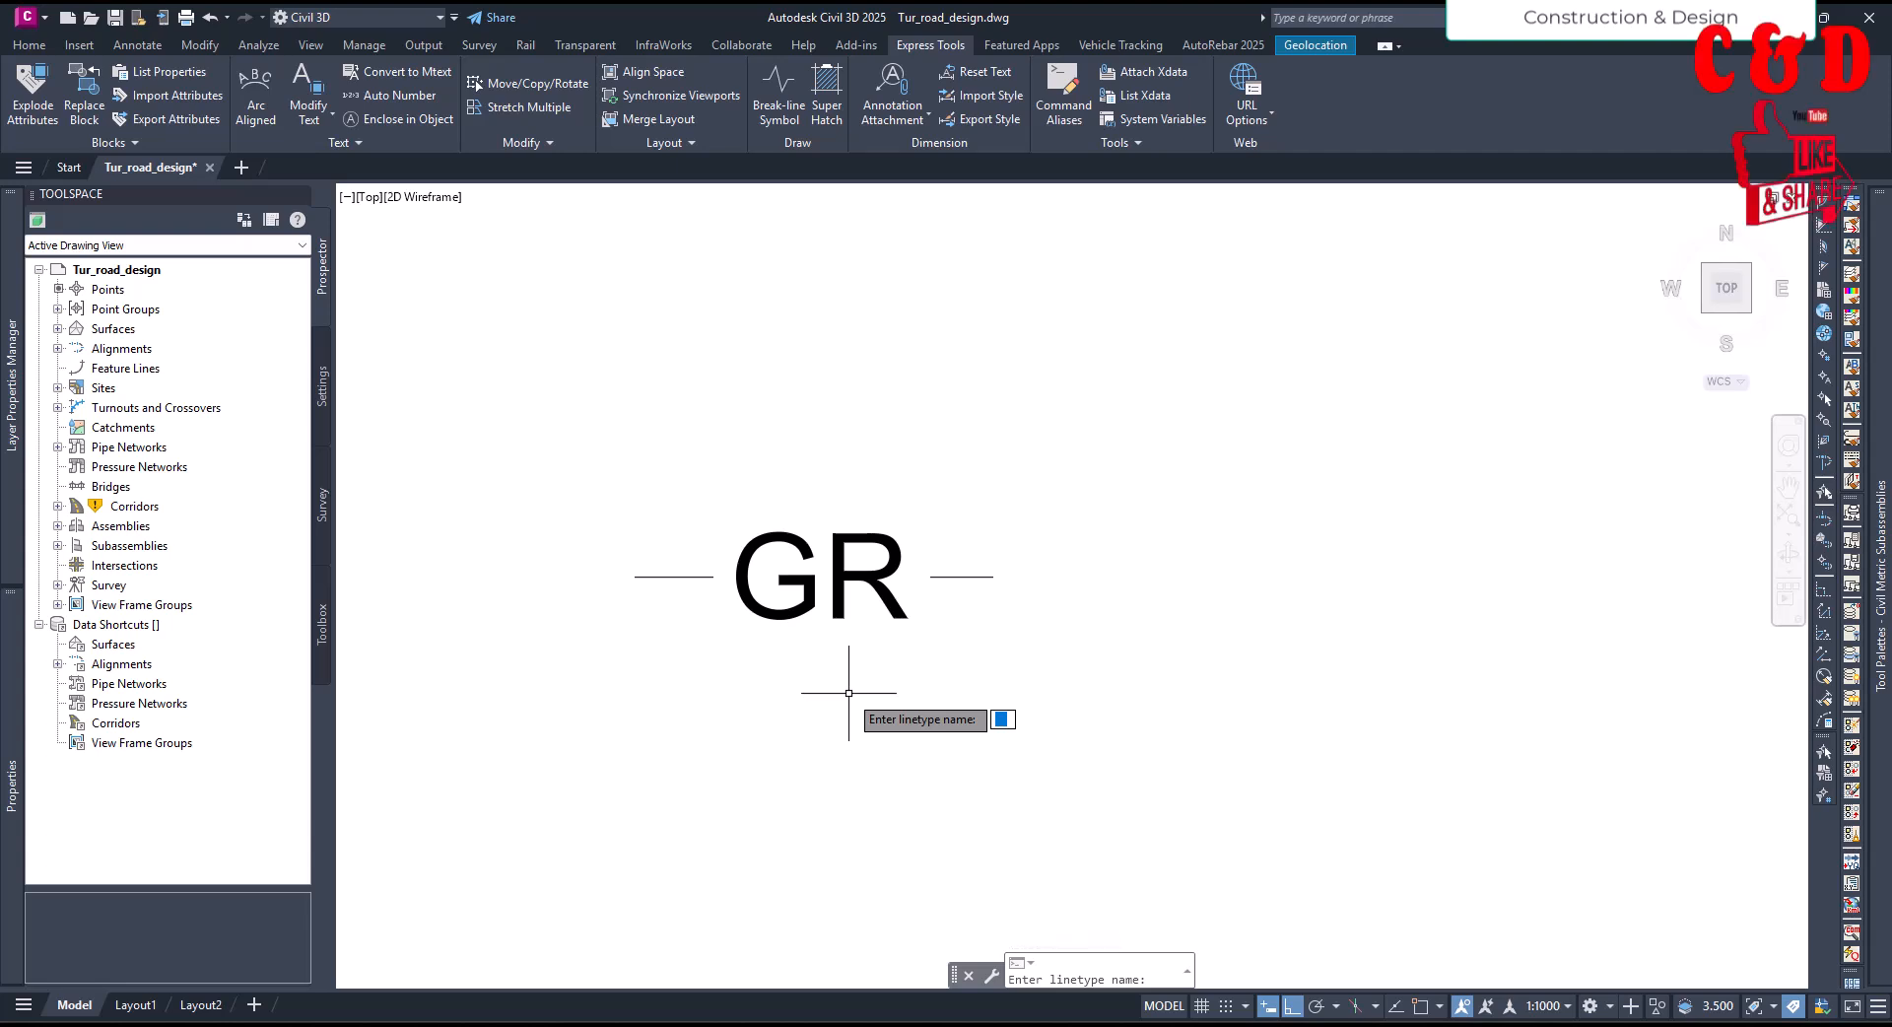
# - Name the new linetype GR and give it the description --GR--
pyautogui.press('Return')
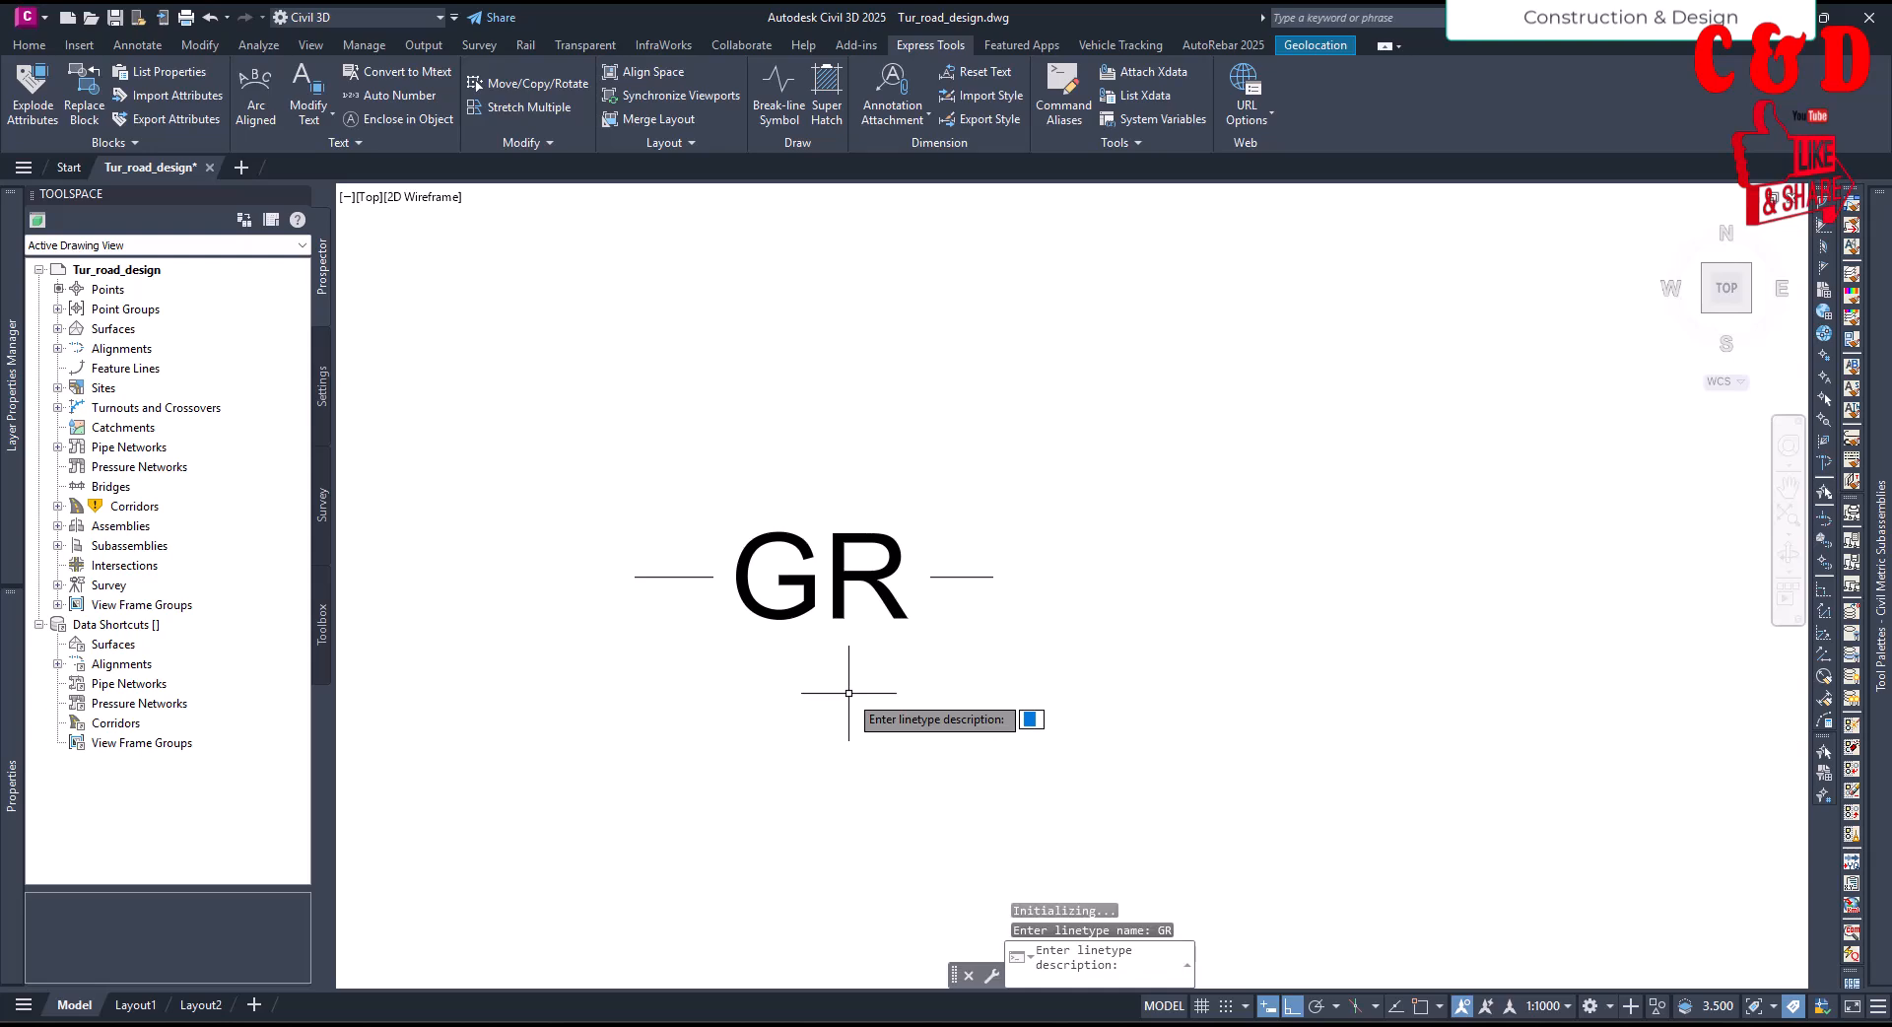
pyautogui.write('--')
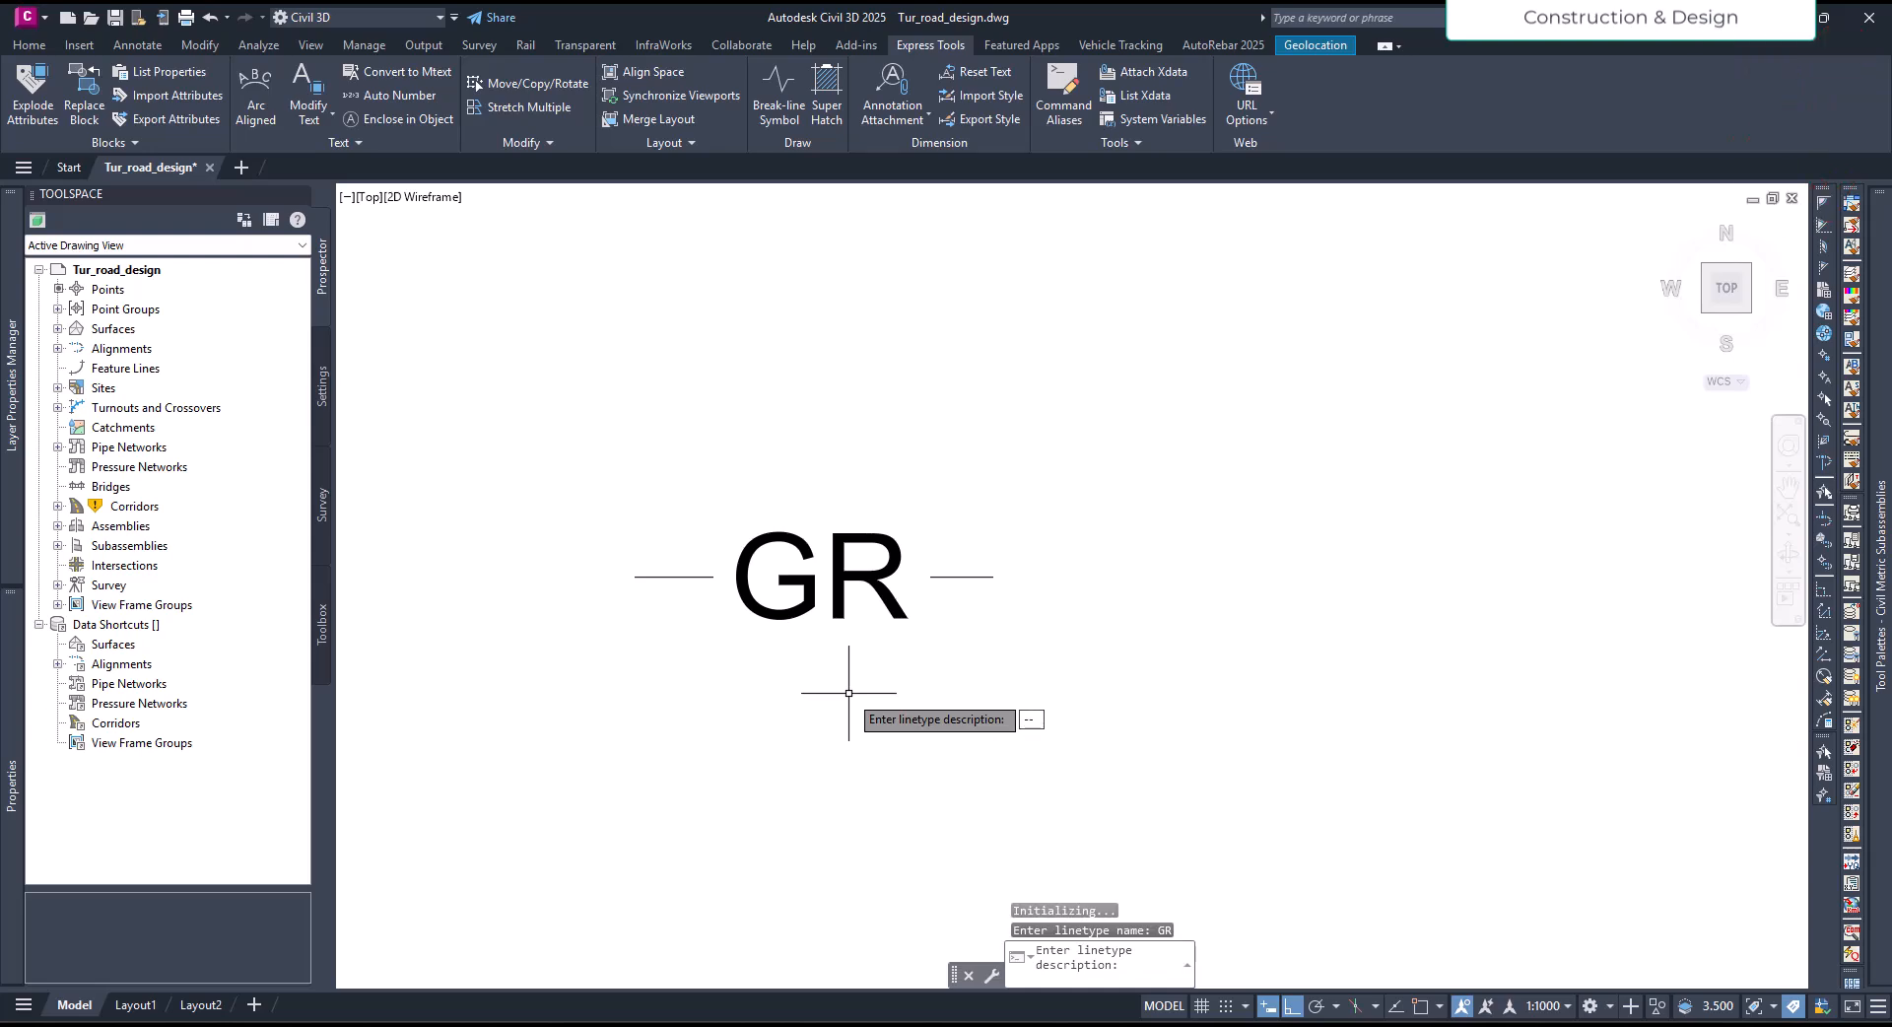
pyautogui.write('GR')
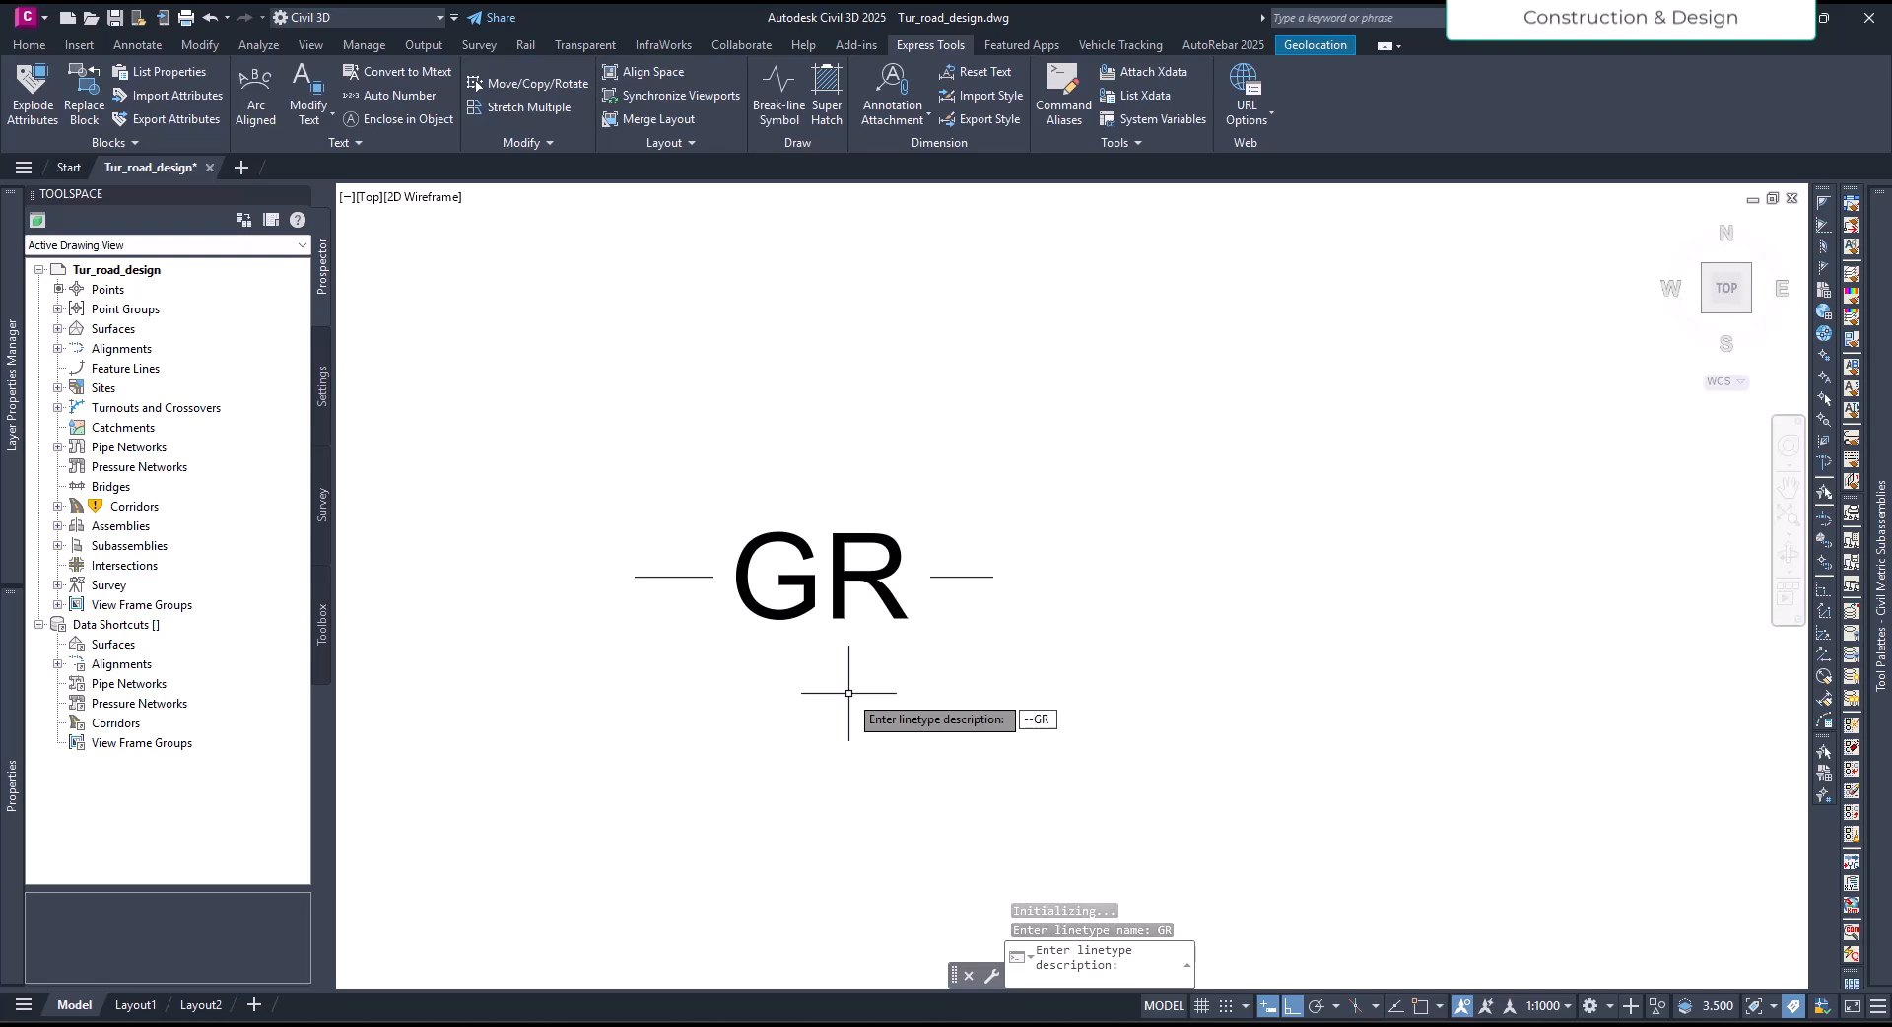
pyautogui.write('--')
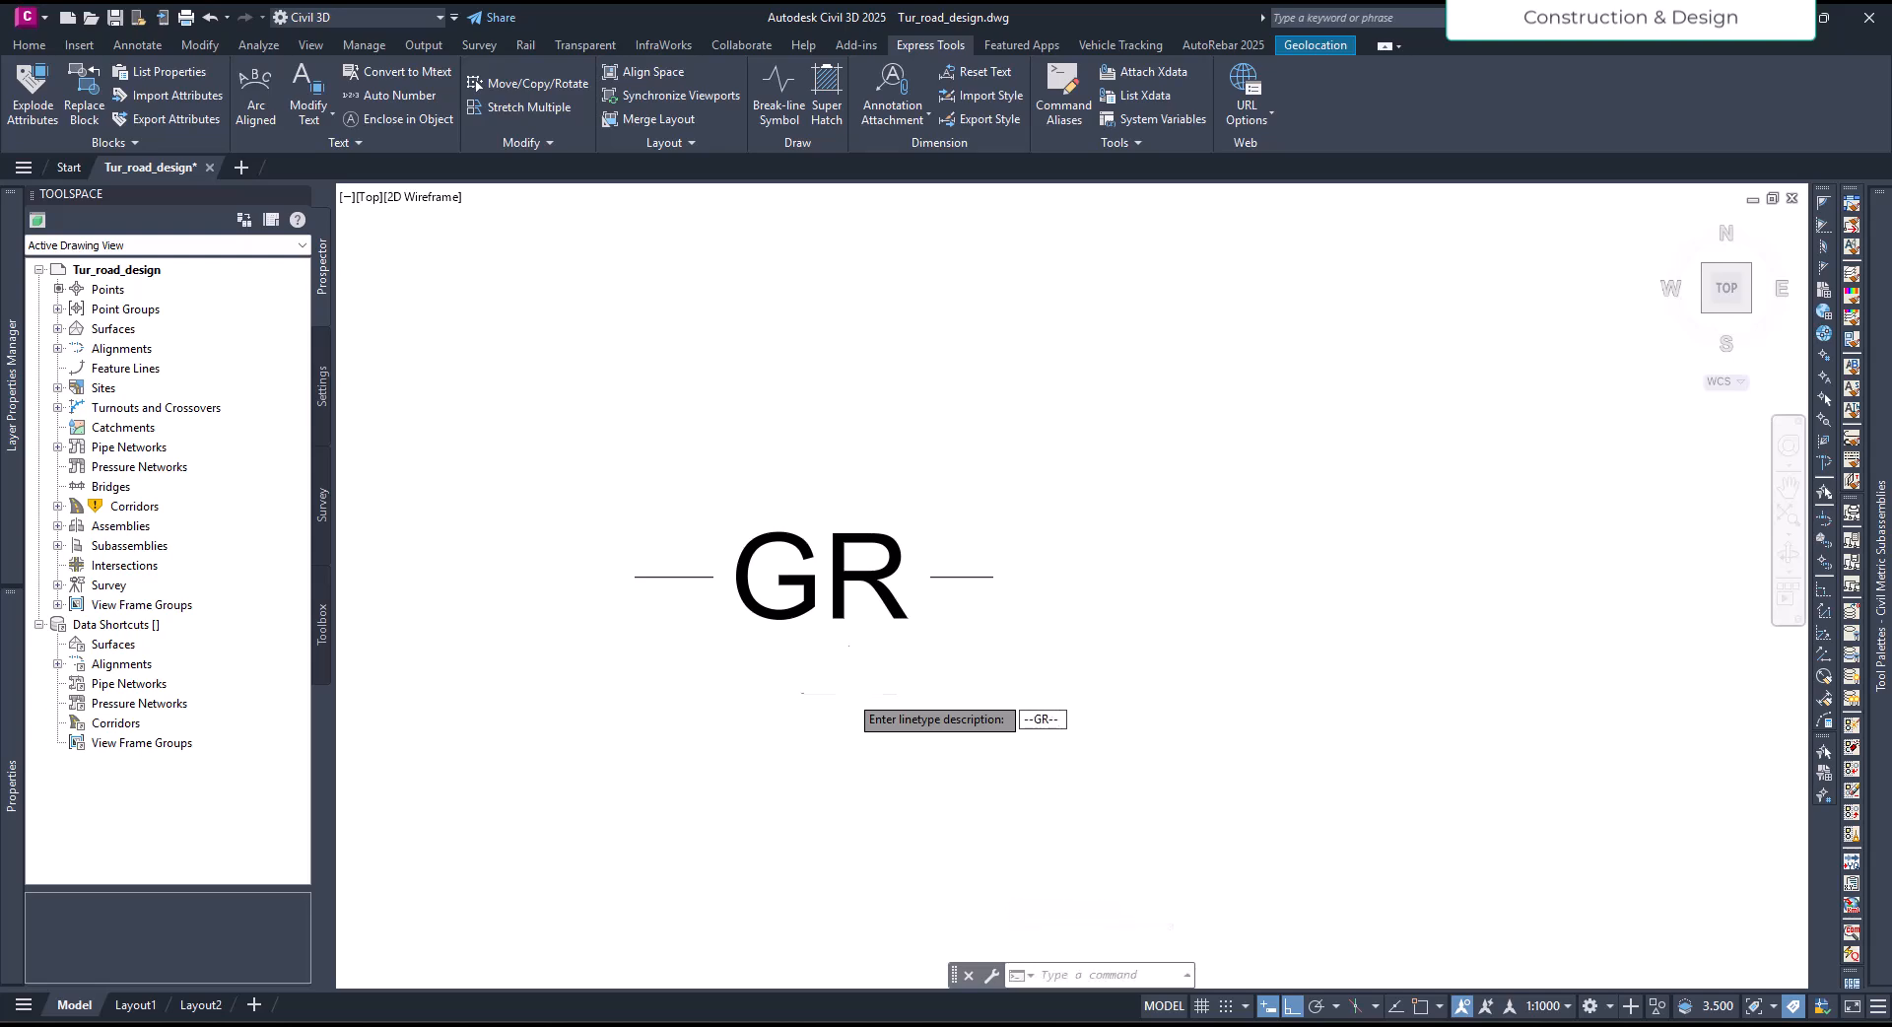
pyautogui.press('Return')
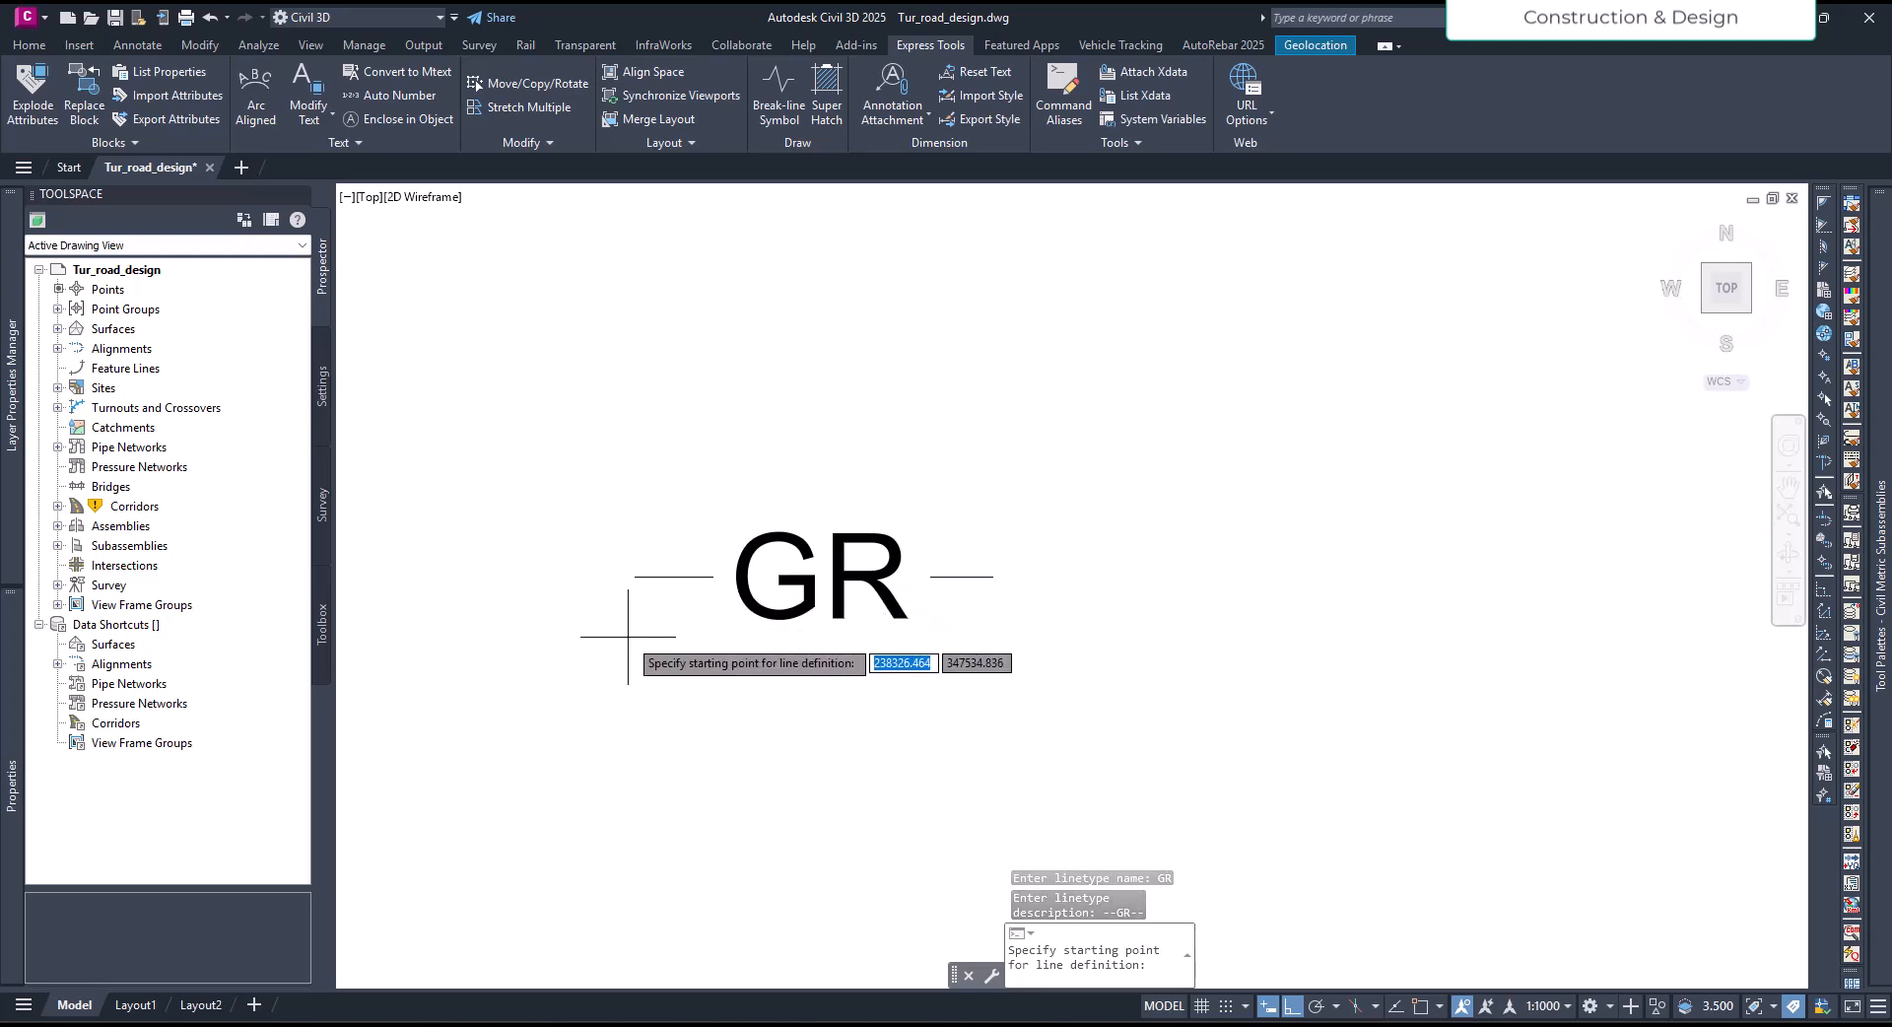
# - Define the linetype from the outer end of one line segment to the outer end of the other, using both segments and the GR text
pyautogui.press('F3')
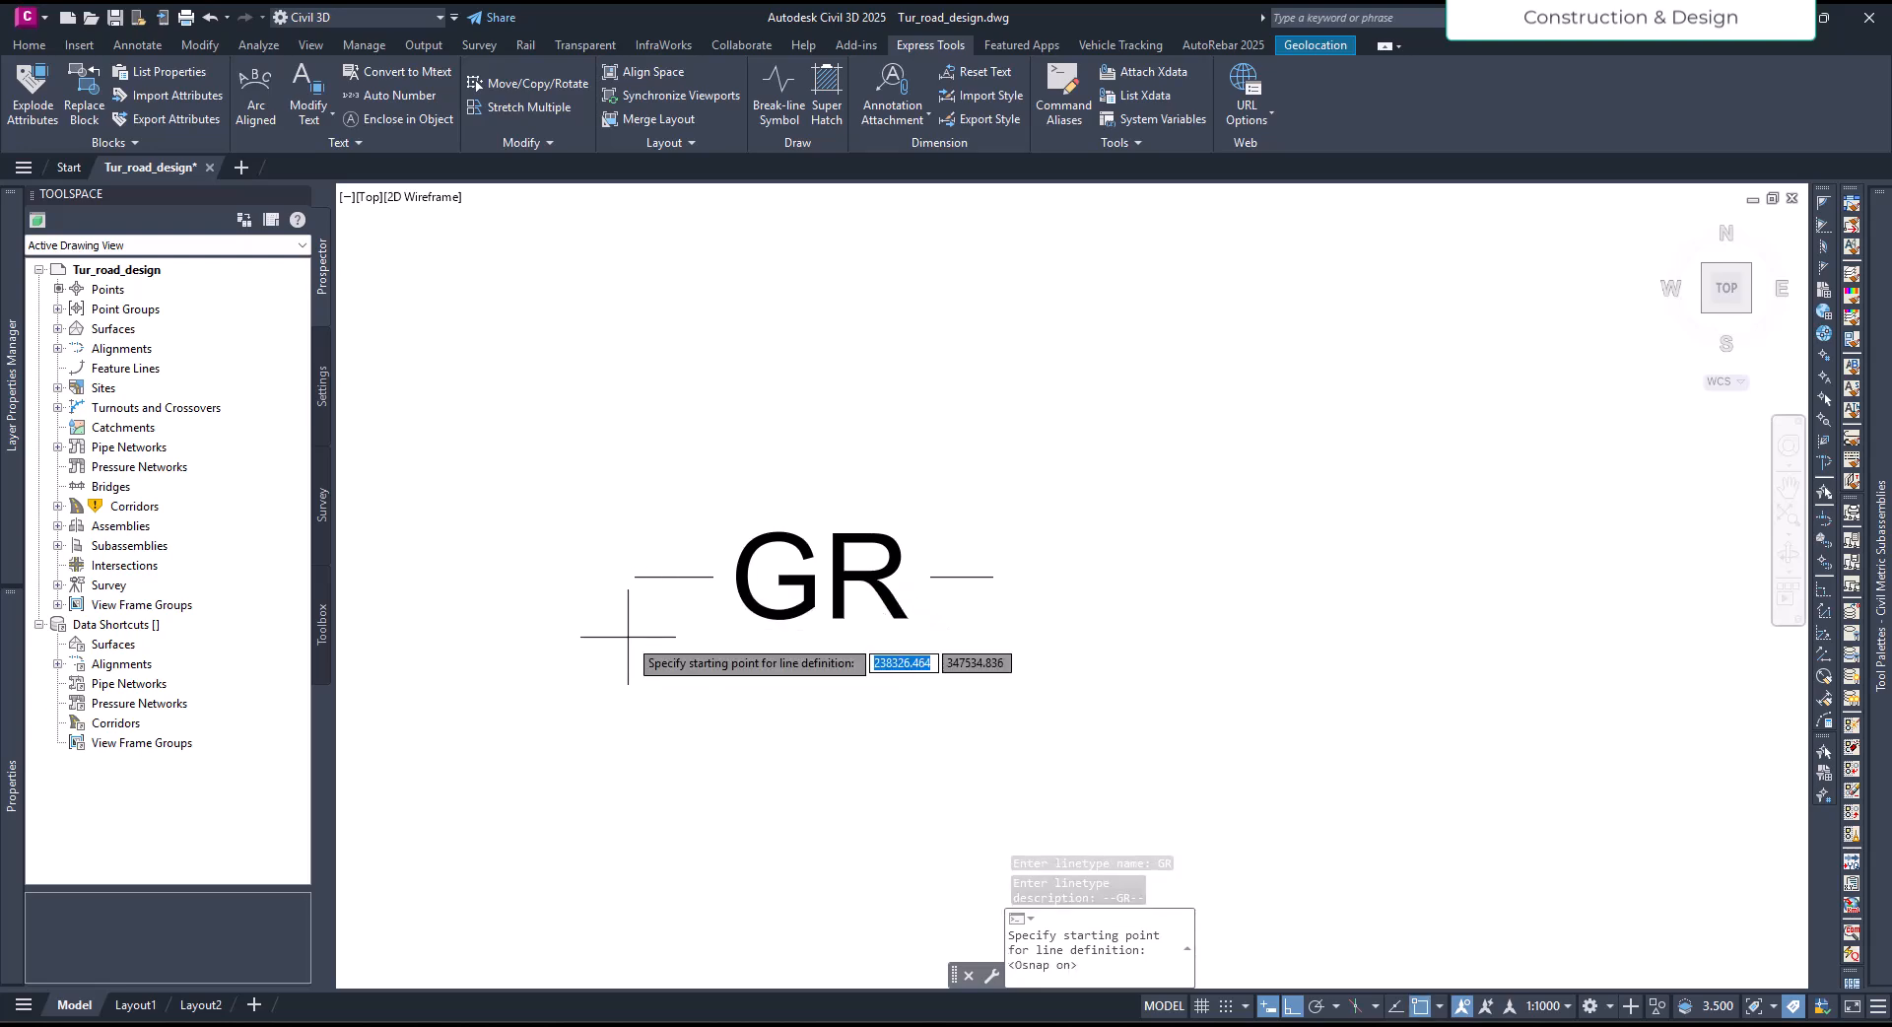
pyautogui.click(635, 576)
pyautogui.click(992, 577)
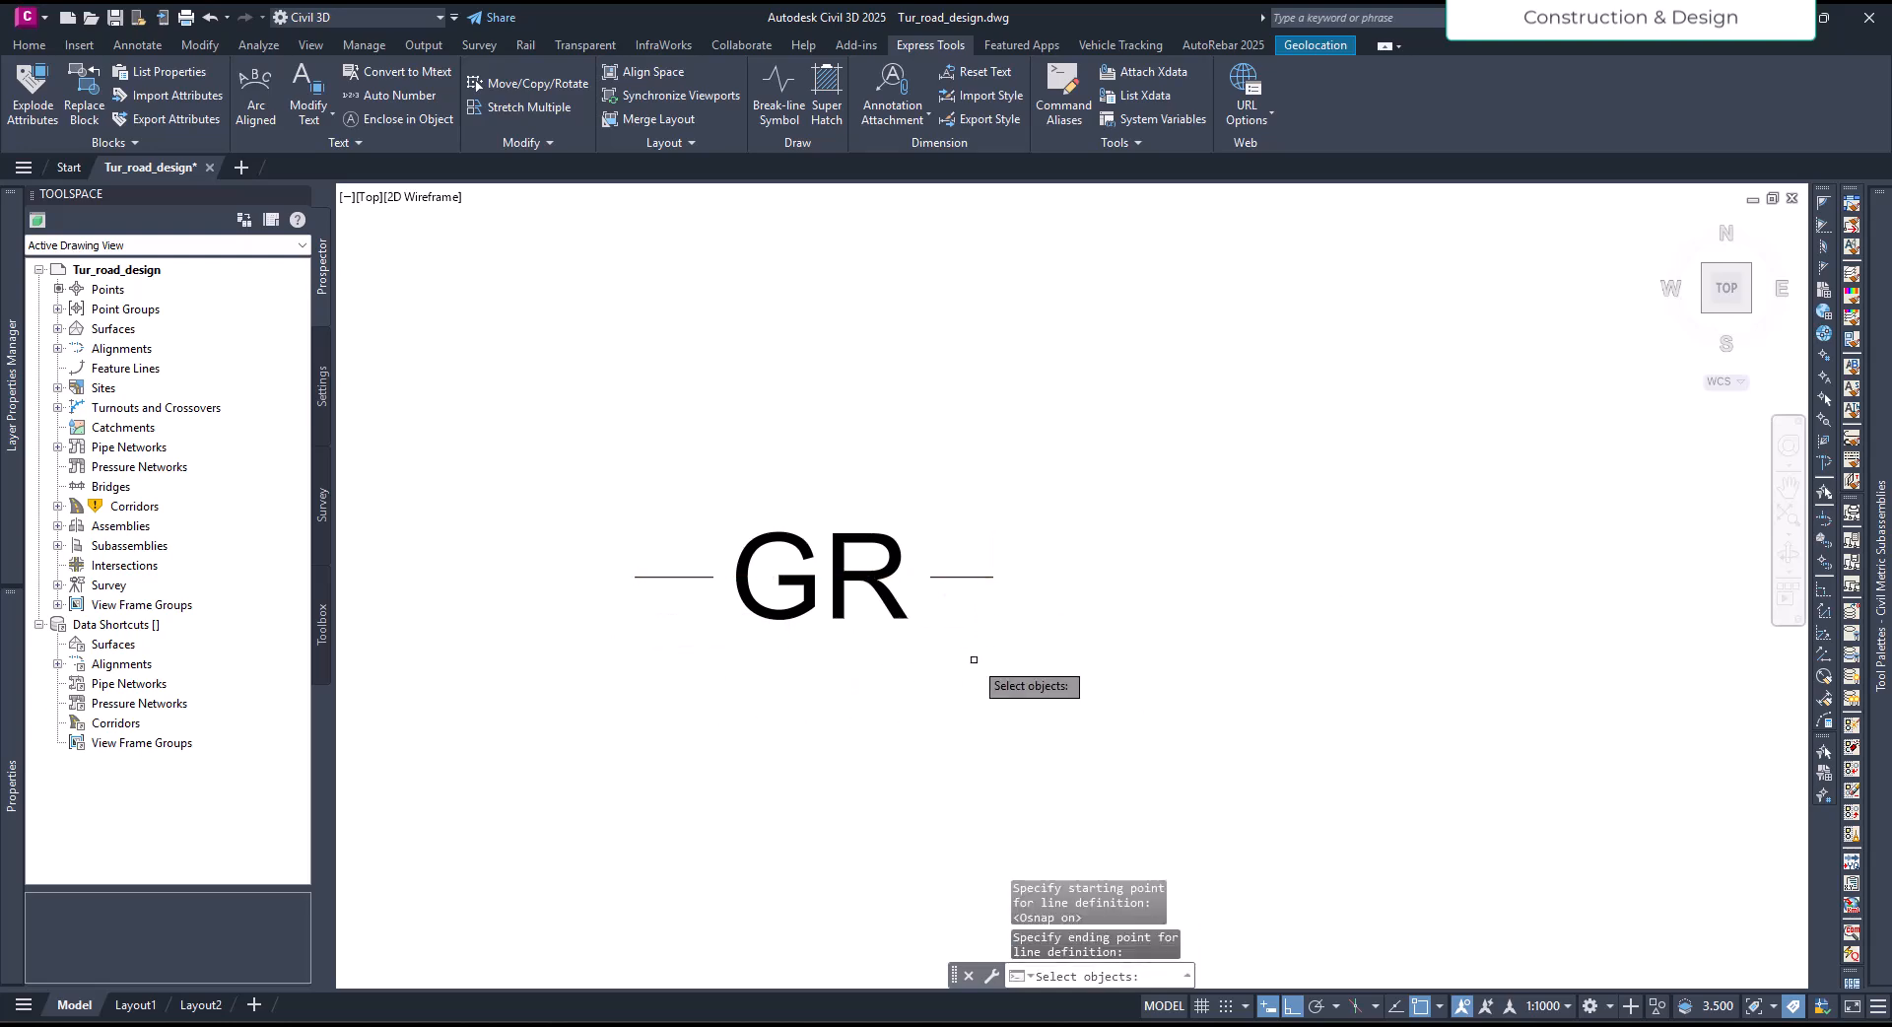
pyautogui.click(573, 485)
pyautogui.click(1084, 680)
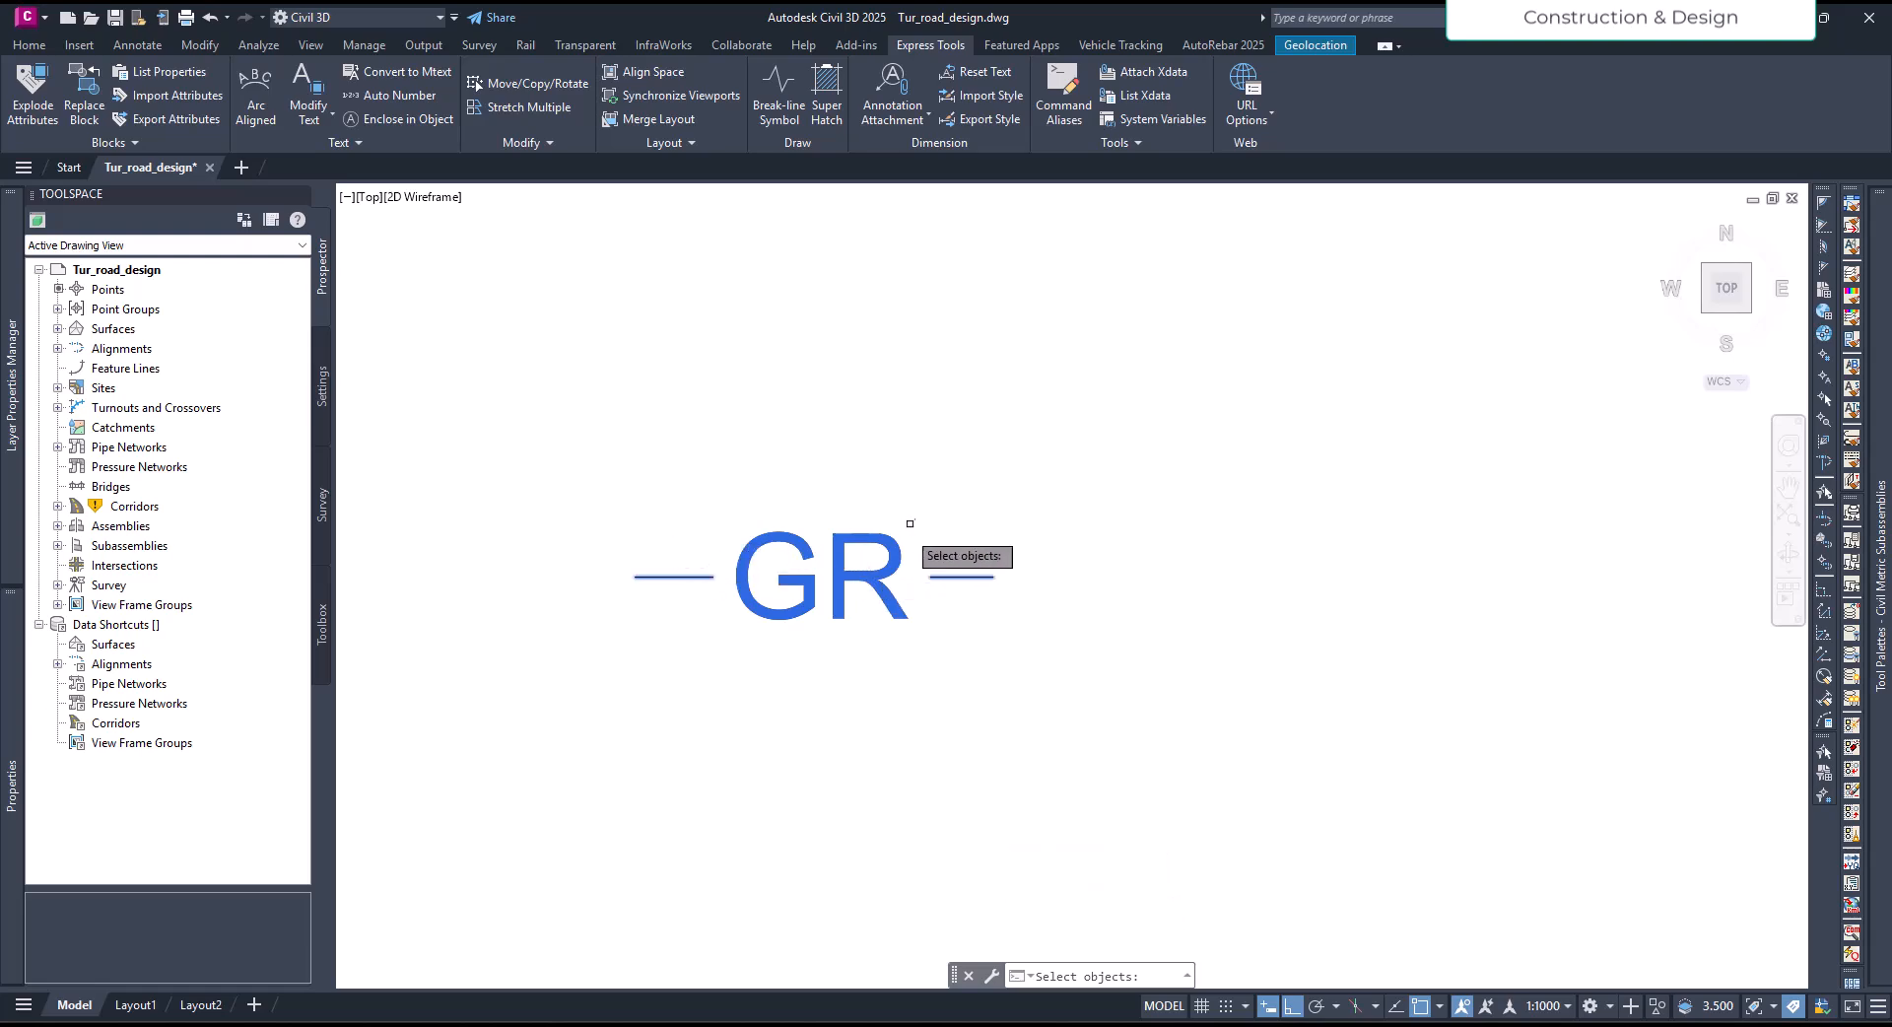
pyautogui.press('Return')
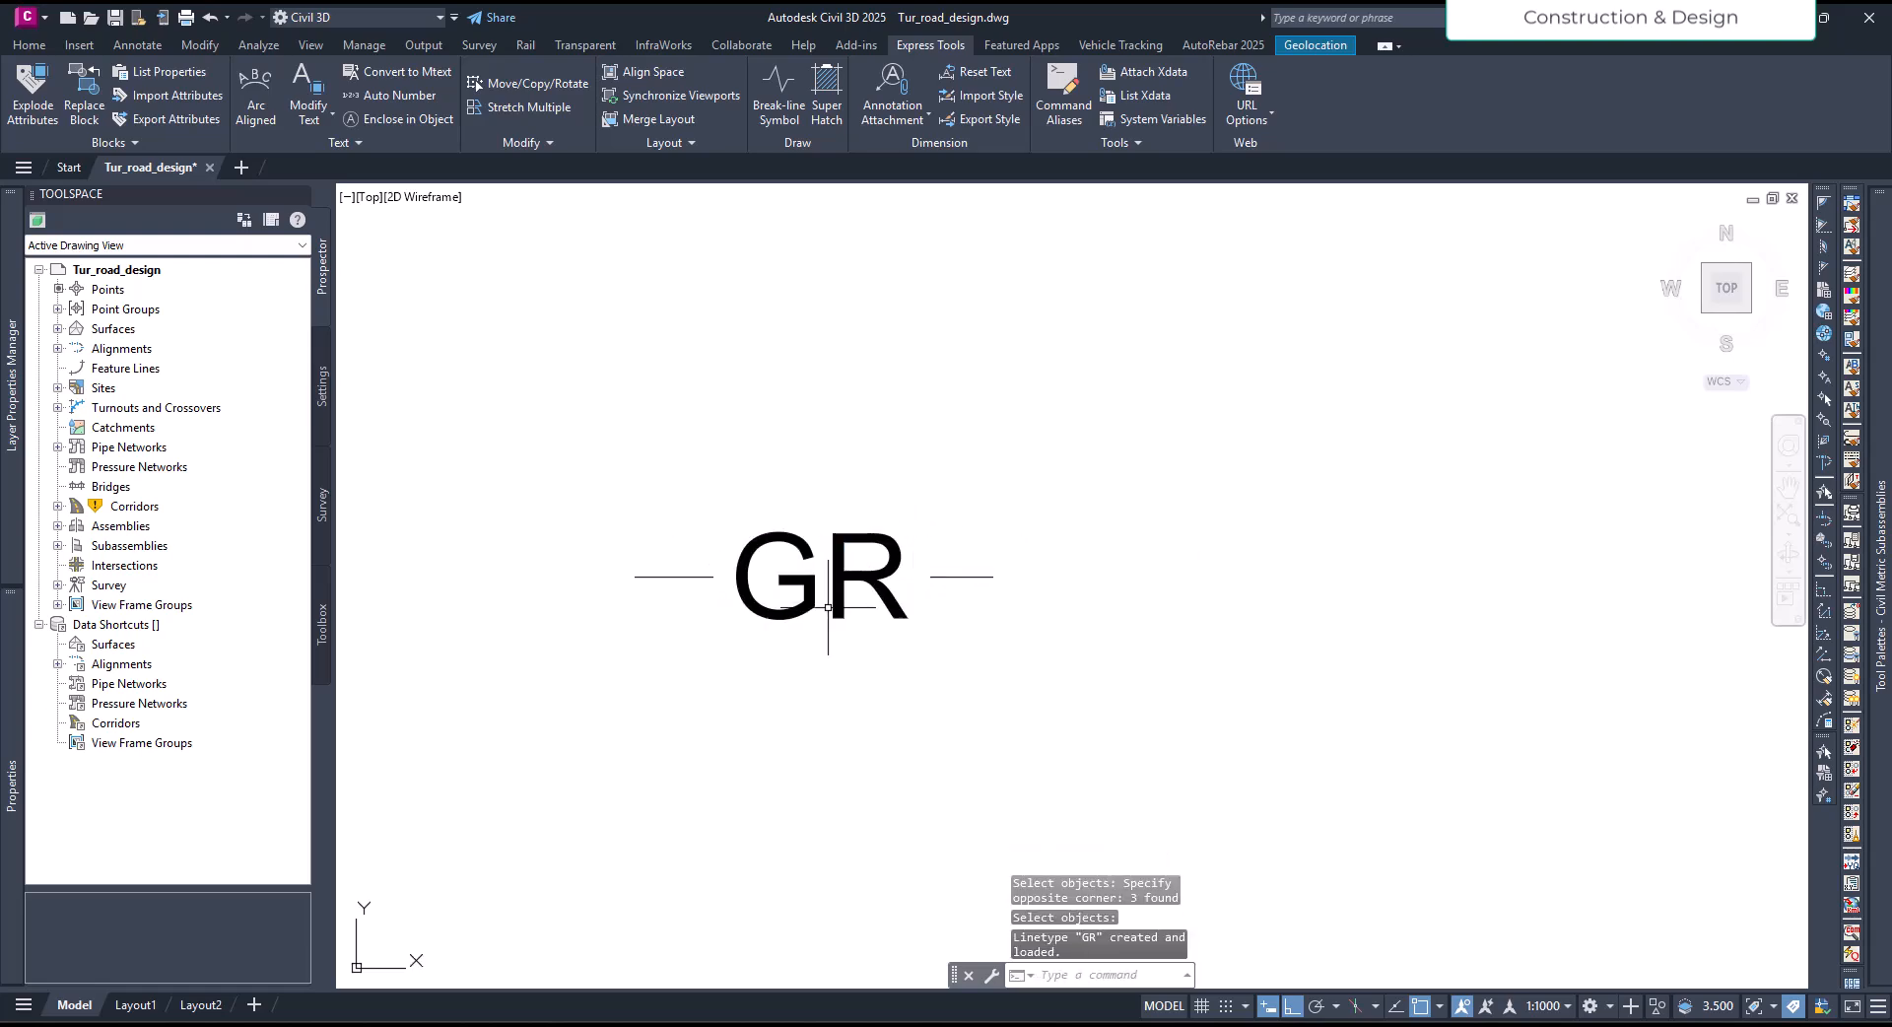
pyautogui.click(880, 585)
pyautogui.press('Escape')
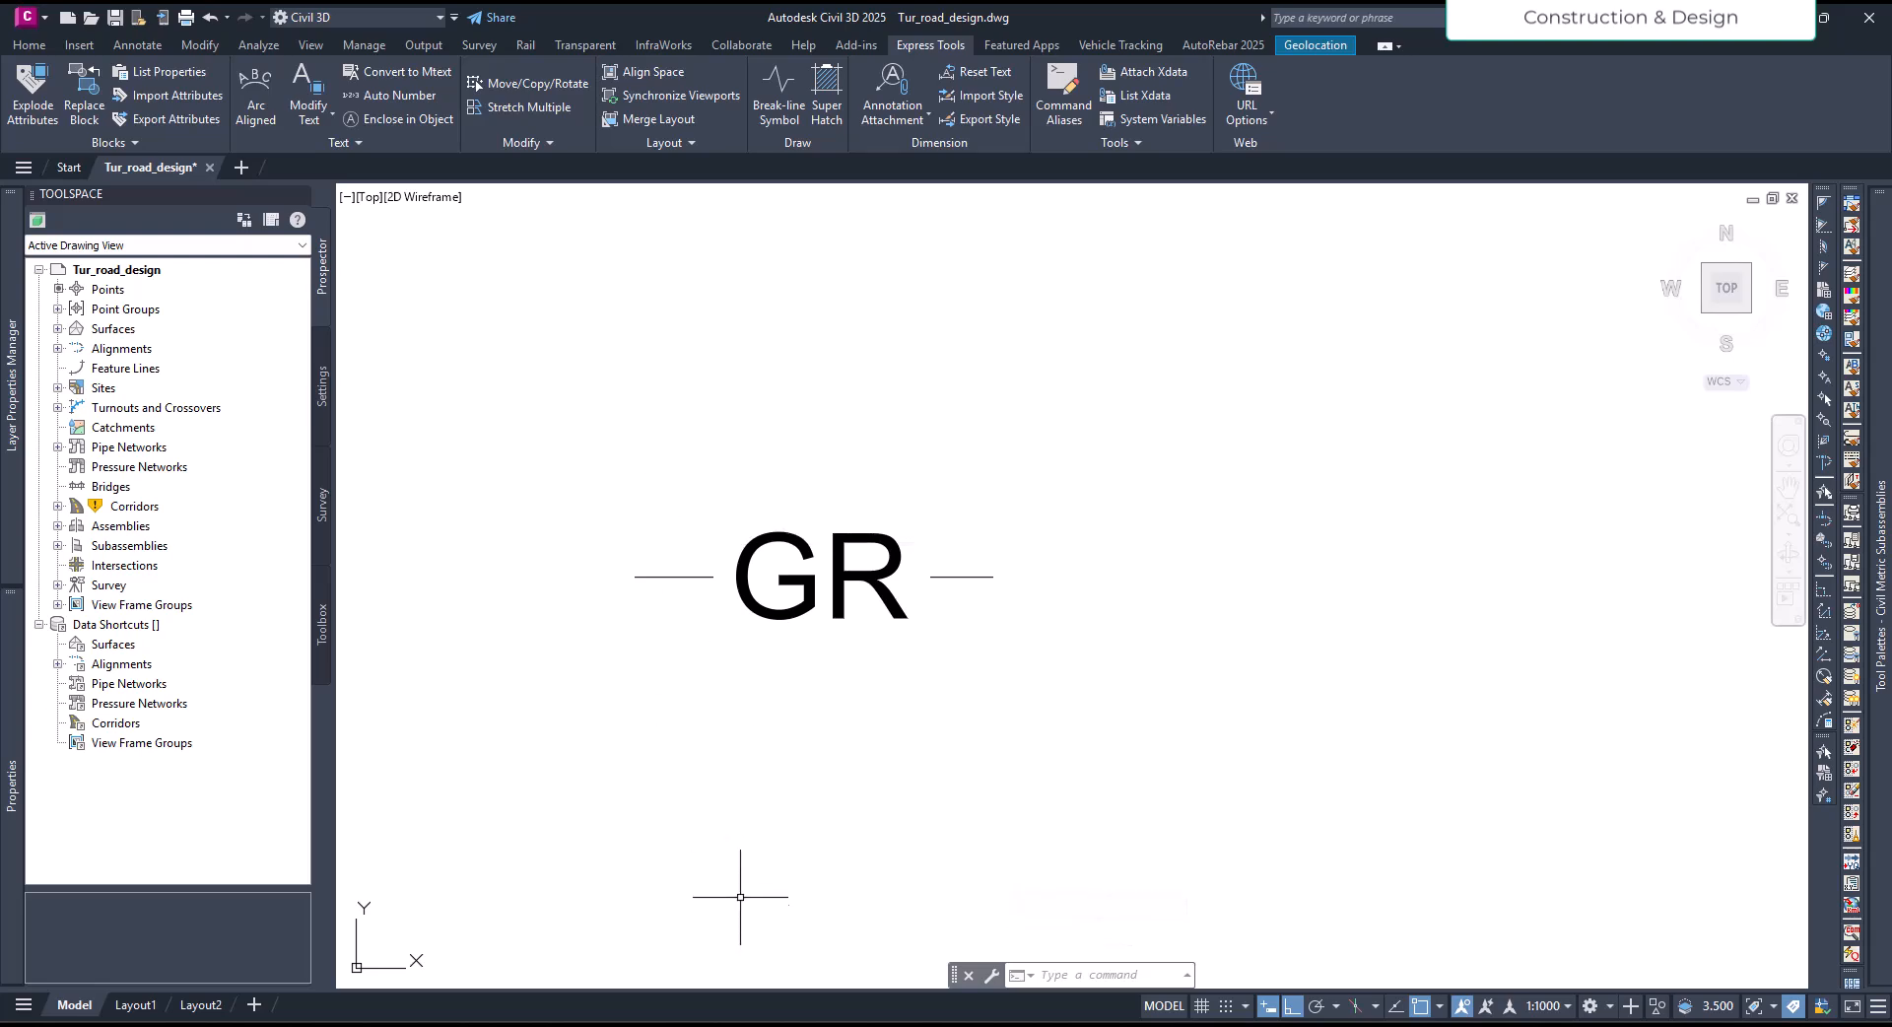
# - Switch to the TUT folder in File Explorer, sort it by newest modification date and open the GR linetype file
pyautogui.moveTo(771, 1026)
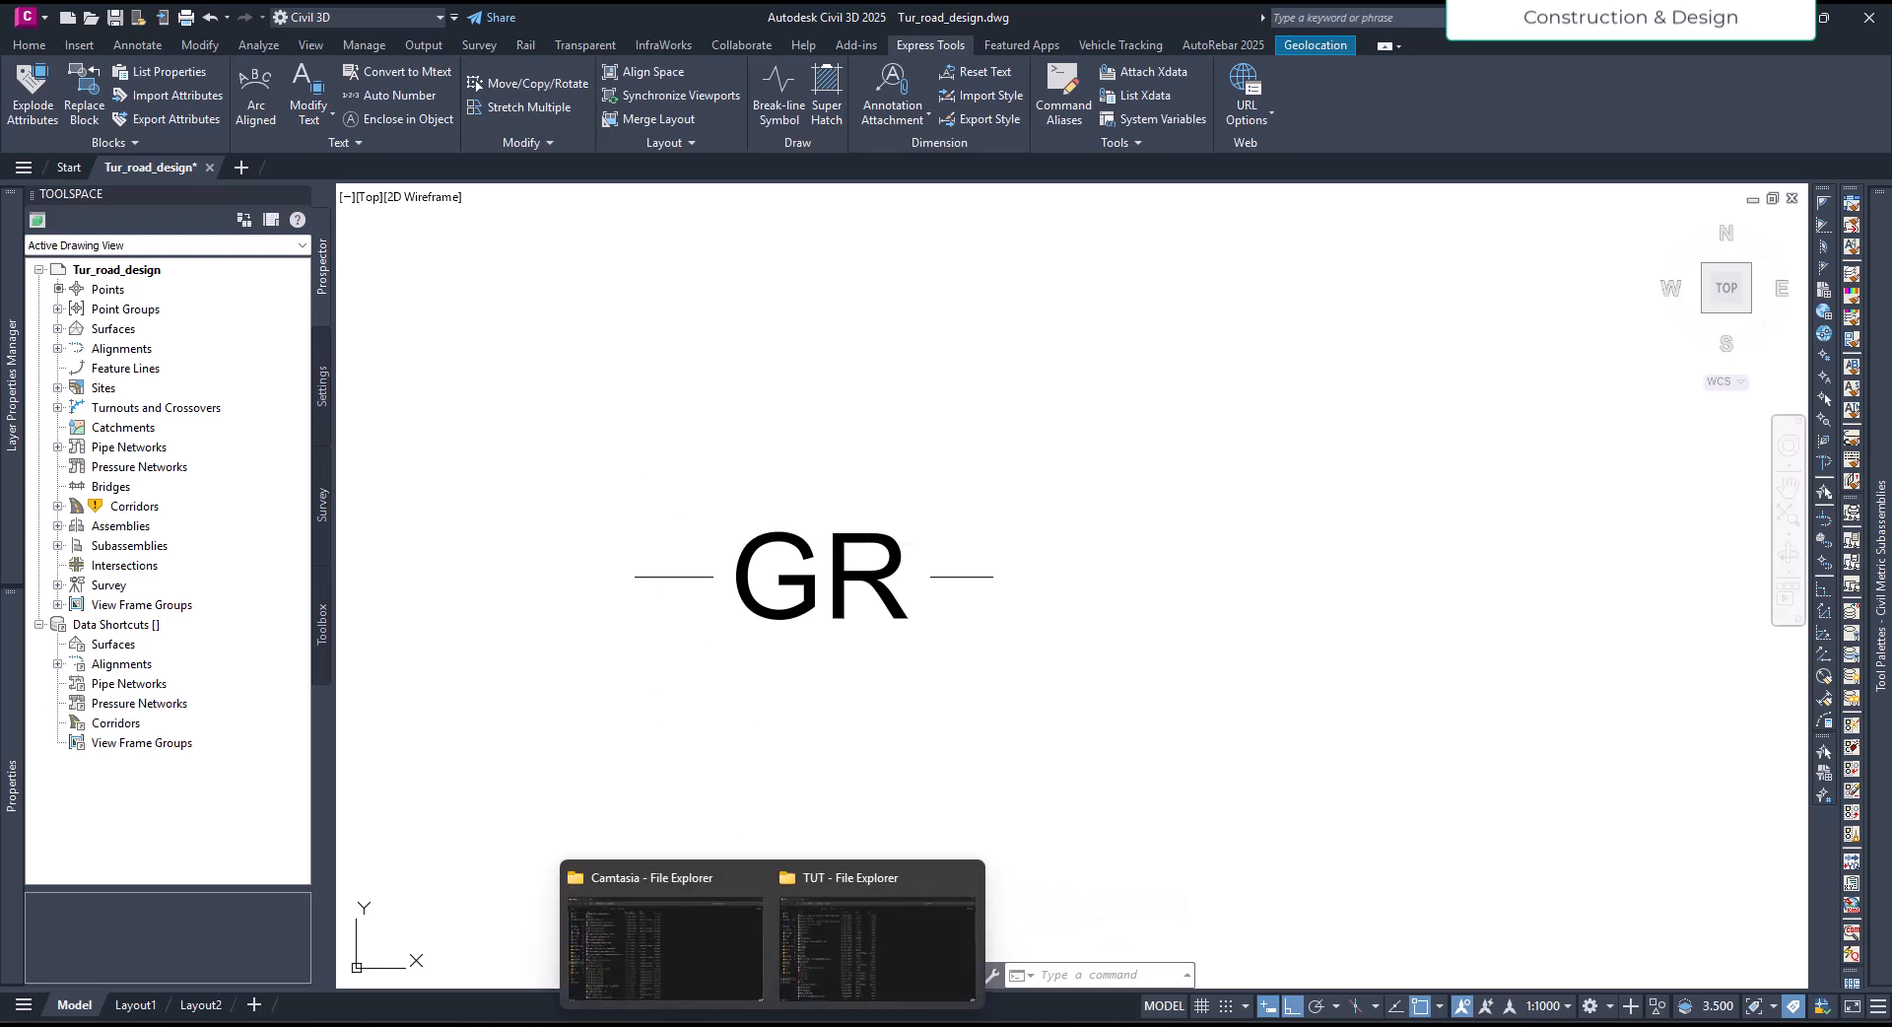
pyautogui.click(842, 960)
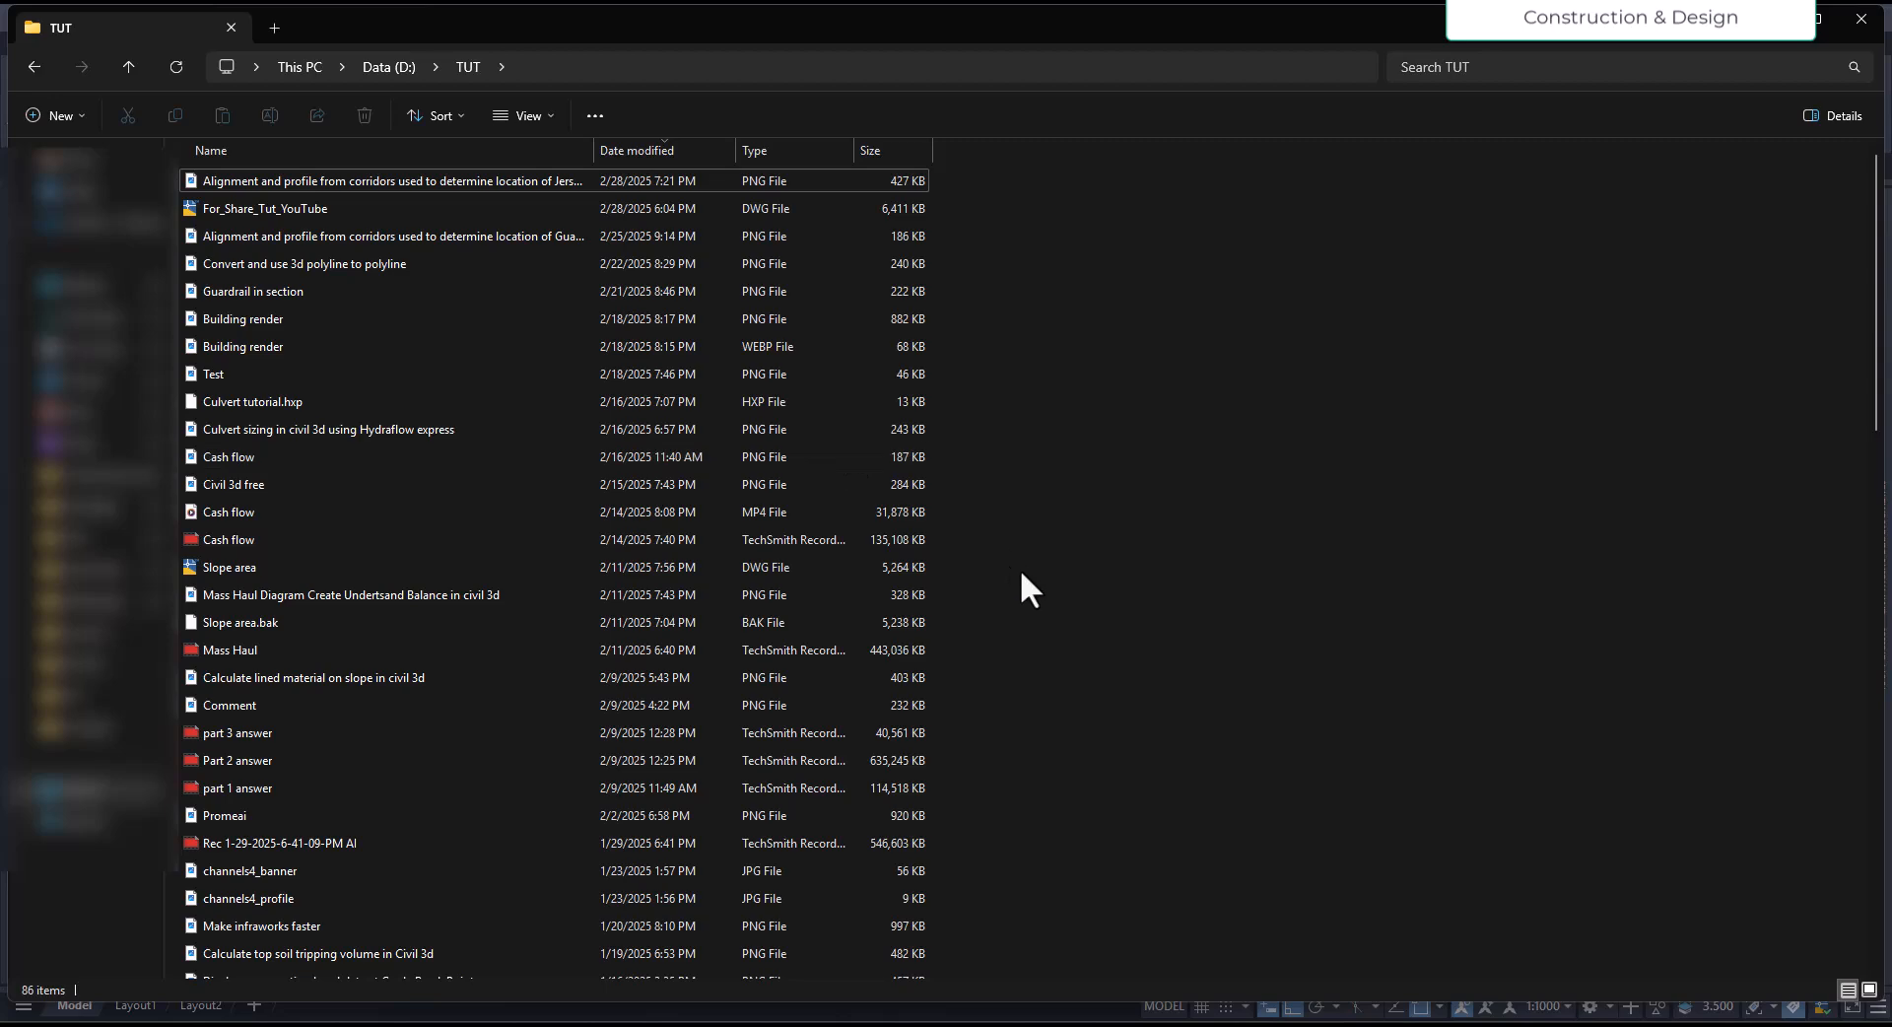
pyautogui.click(645, 150)
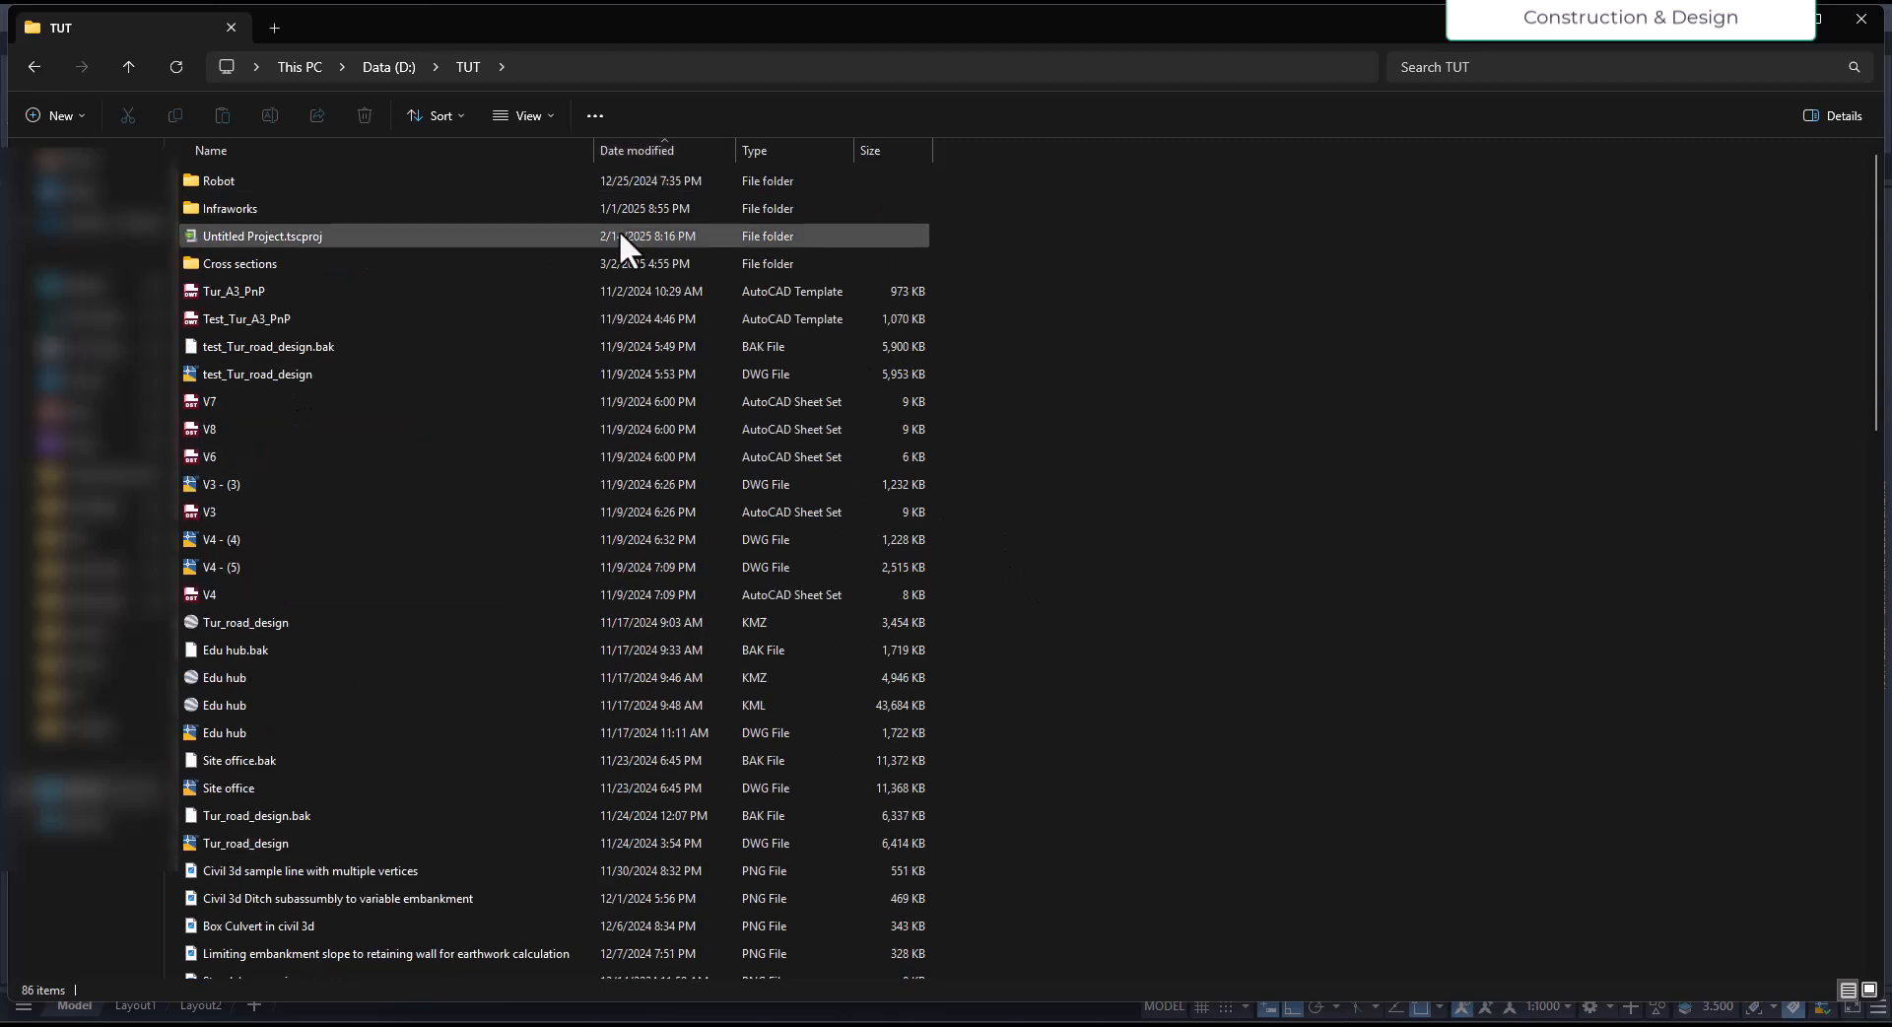
pyautogui.click(647, 148)
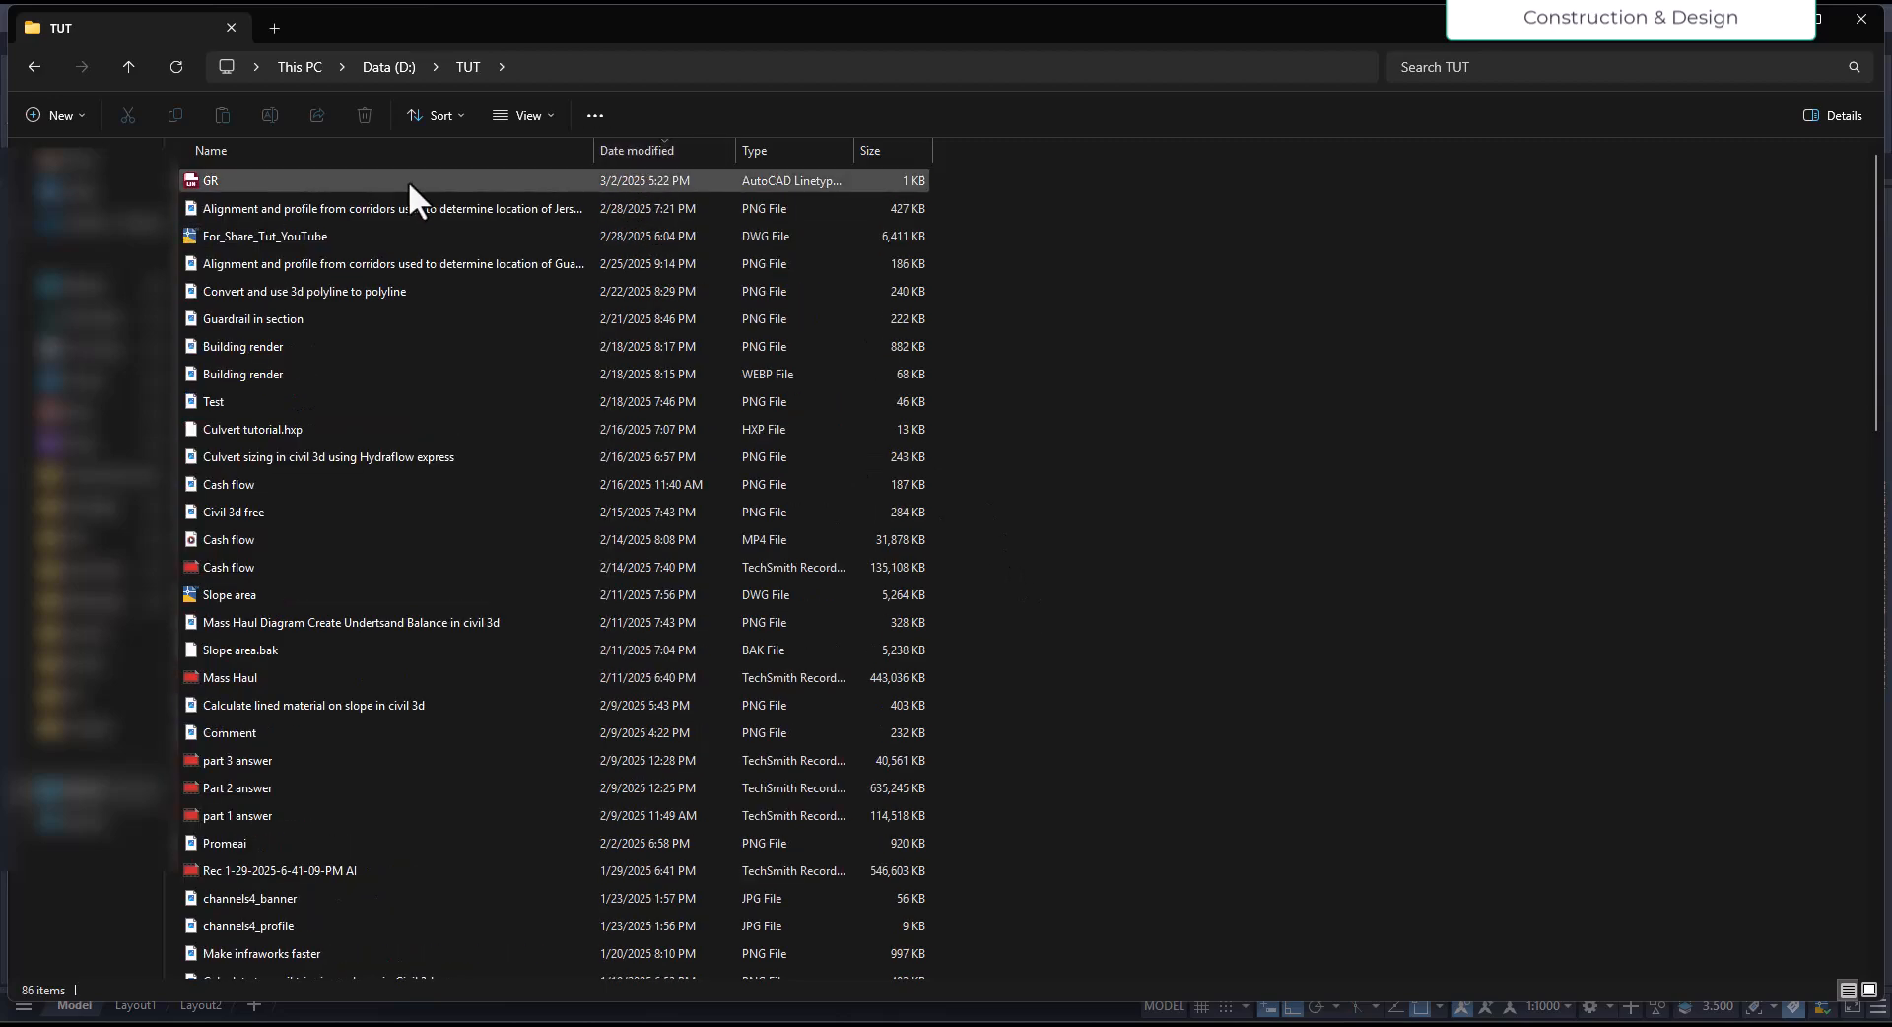
pyautogui.click(434, 180)
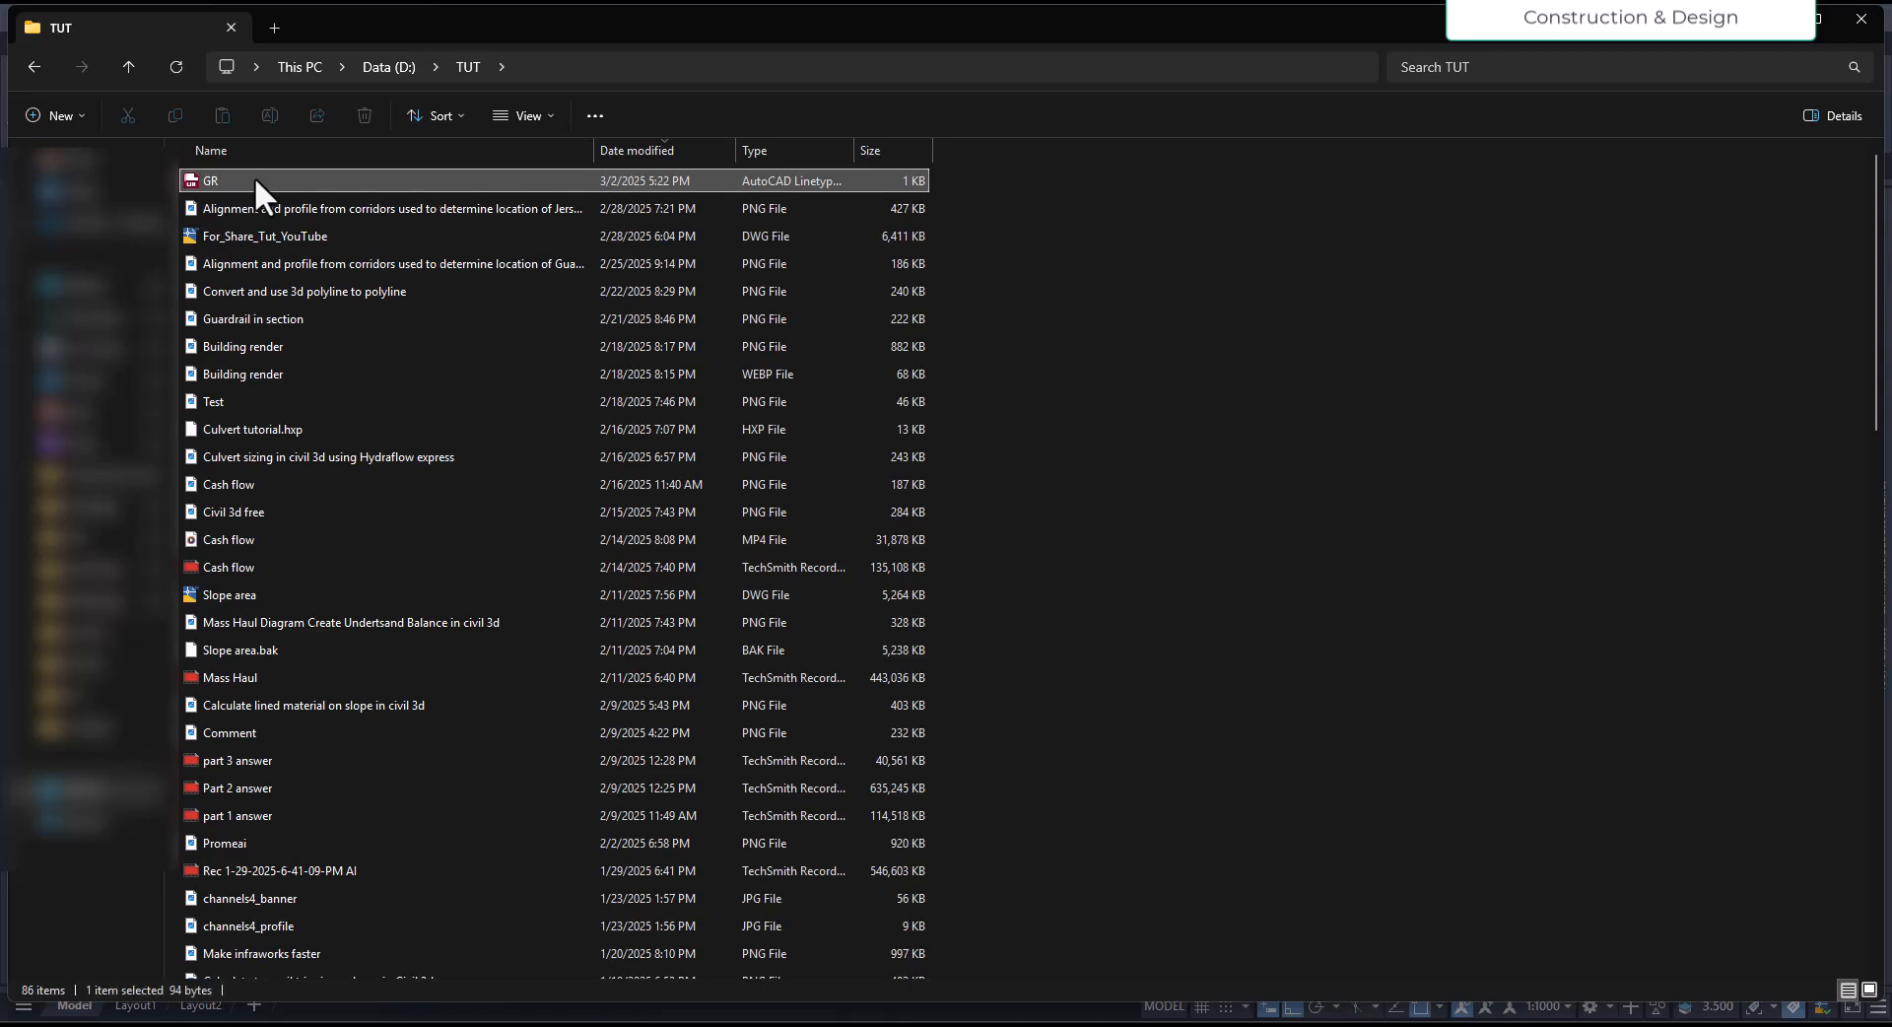
pyautogui.doubleClick(306, 187)
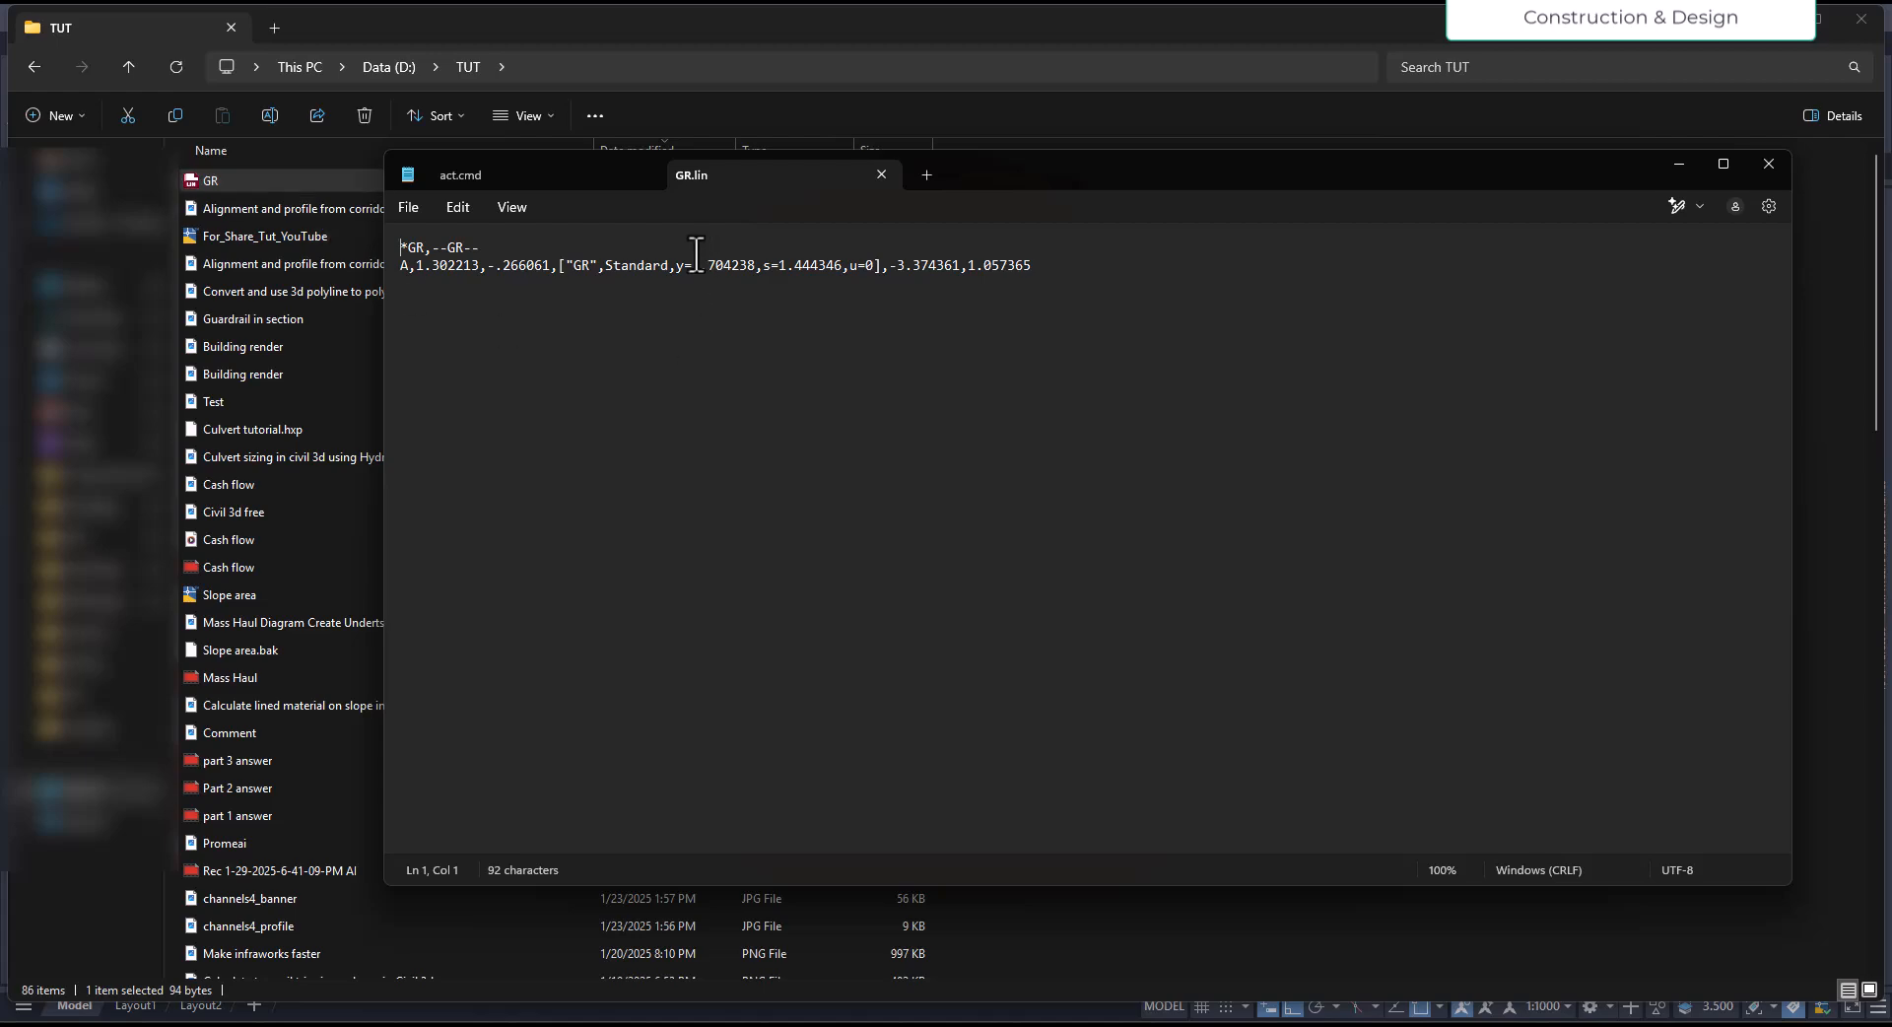
# - Close the act.cmd file, examine the GR.lin definition in an enlarged Notepad window and switch back to Civil 3D
pyautogui.click(646, 174)
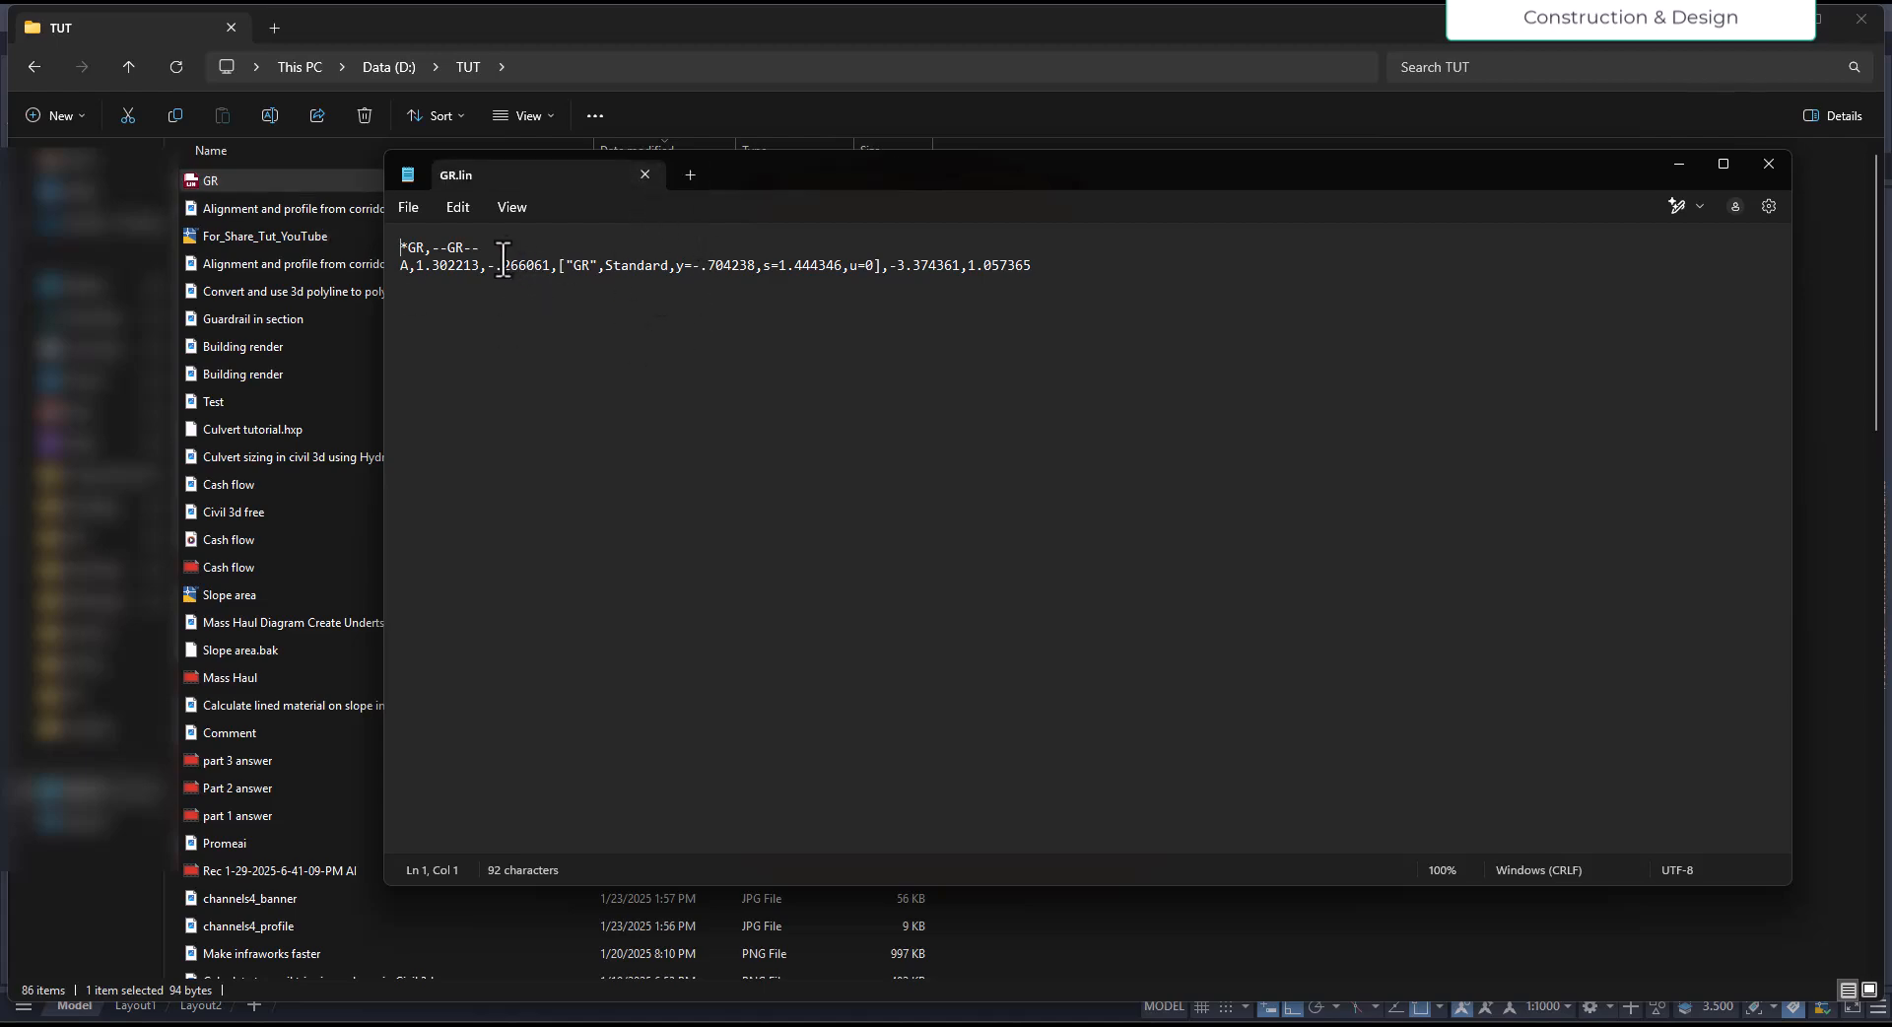
pyautogui.moveTo(926, 173); pyautogui.dragTo(867, 4)
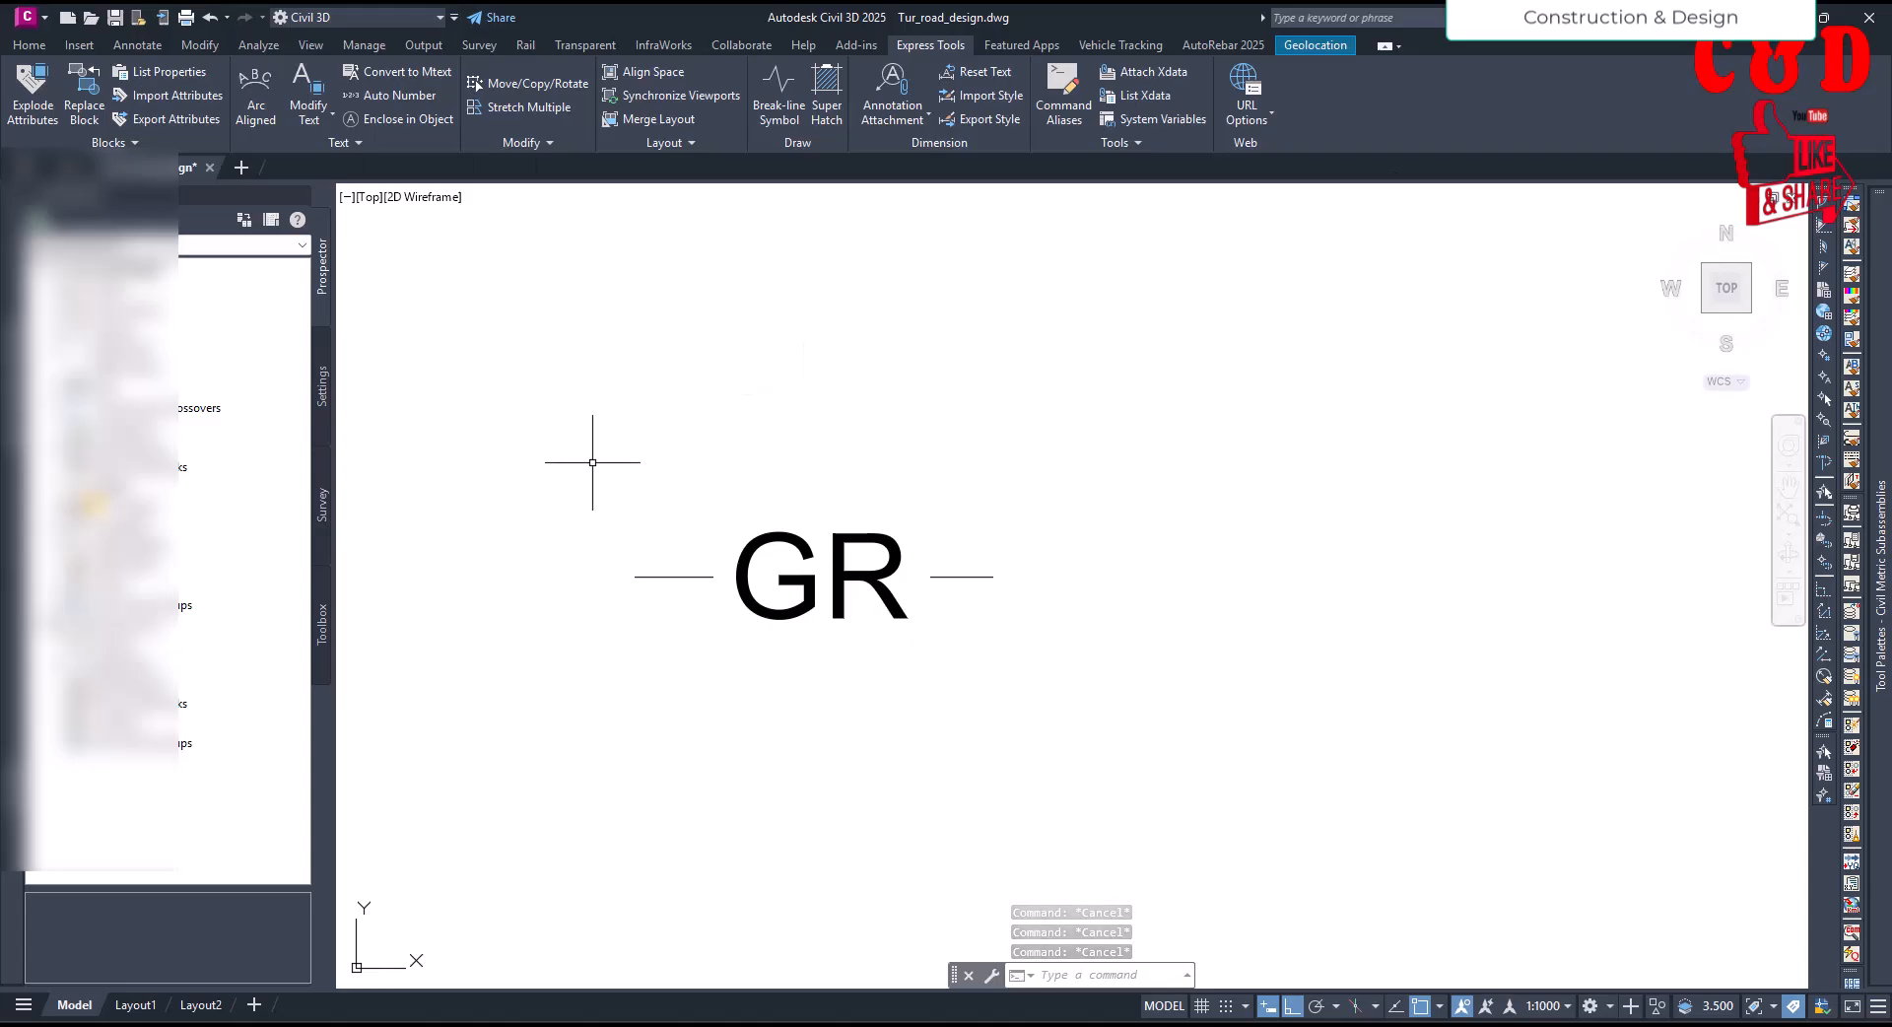
pyautogui.click(596, 456)
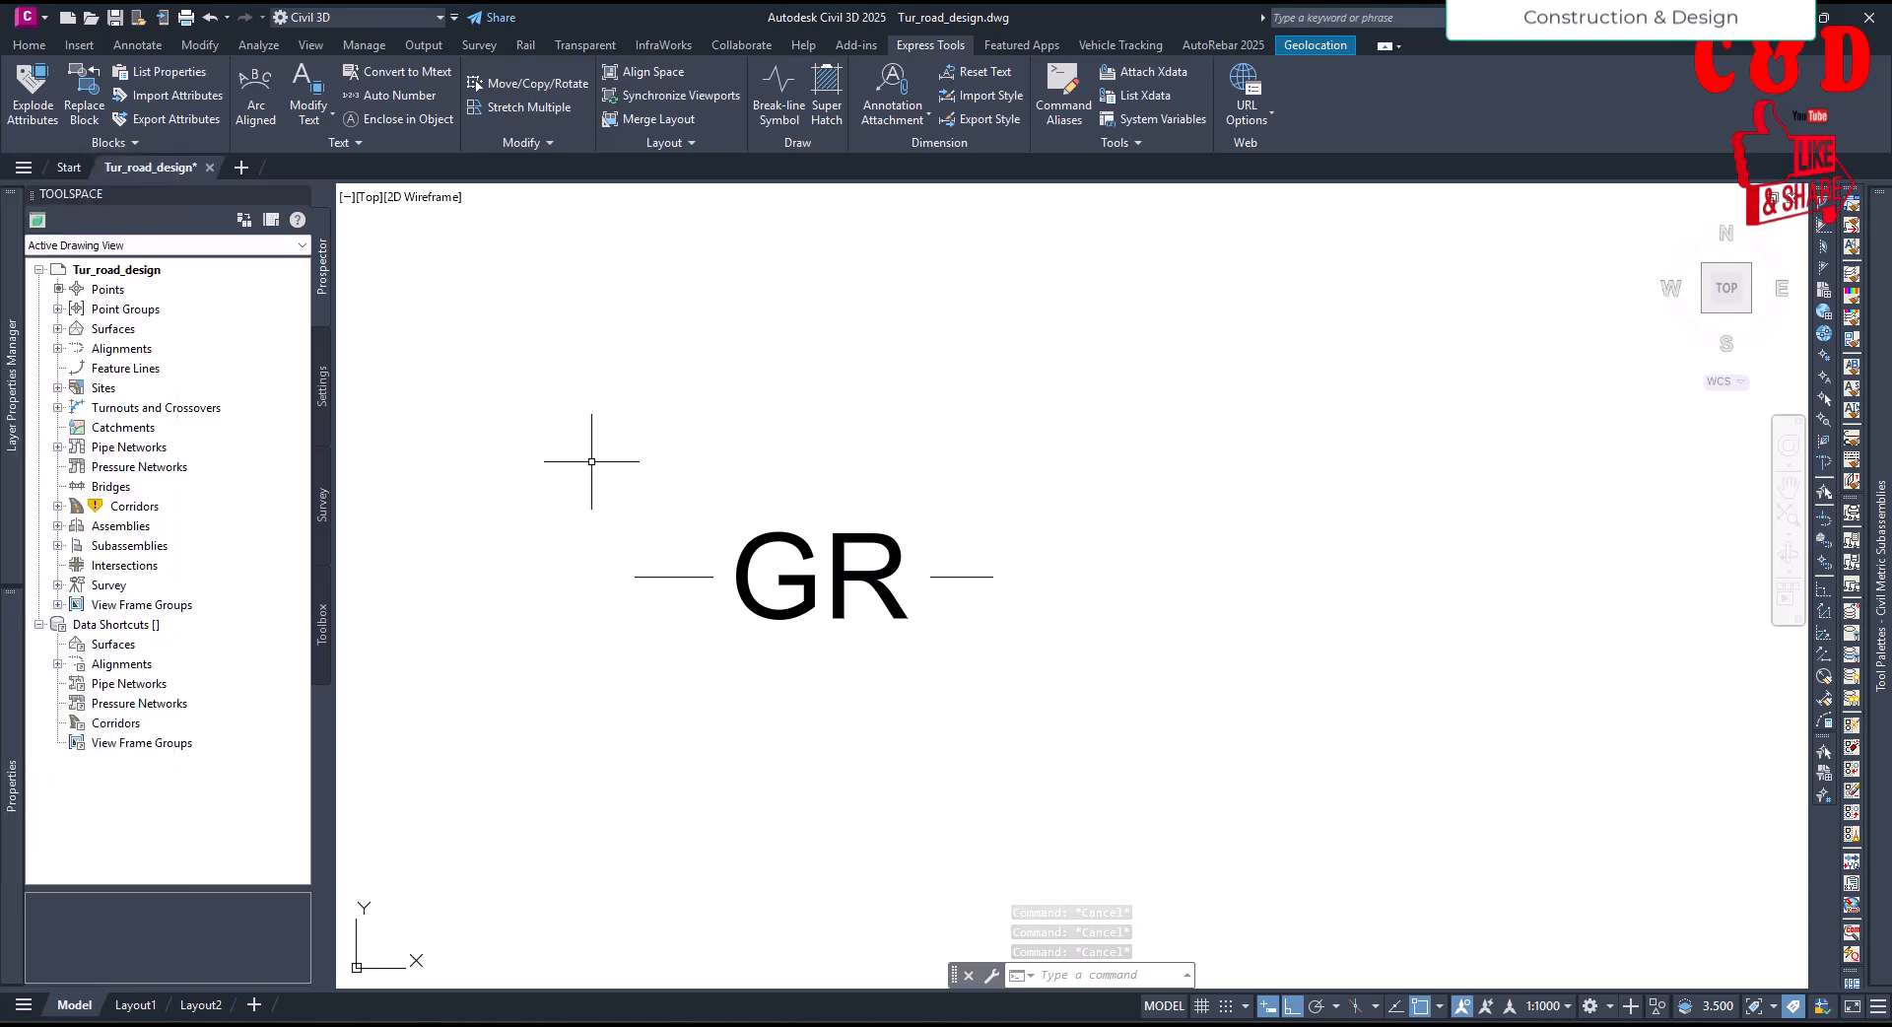
pyautogui.click(727, 594)
pyautogui.press('Escape')
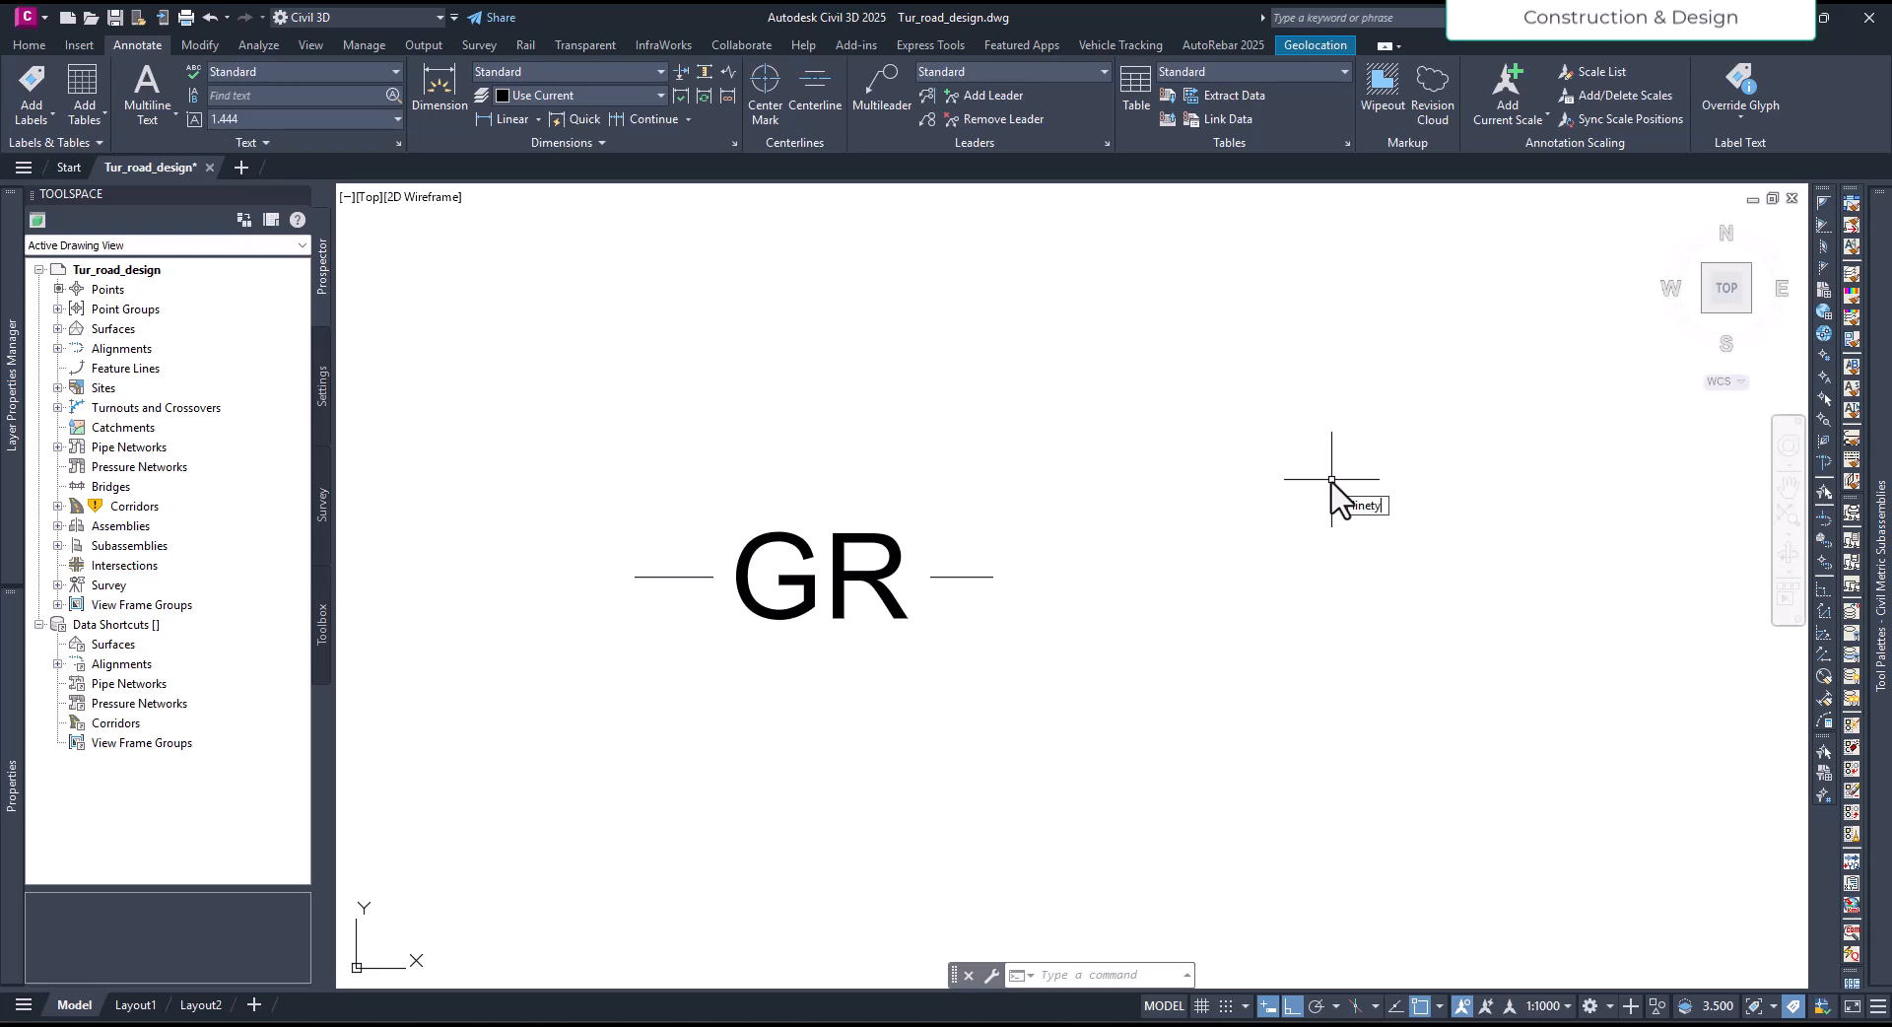
# - Reload the GR linetype from D:\TUT\GR.lin using the Linetype Manager
pyautogui.press('Return')
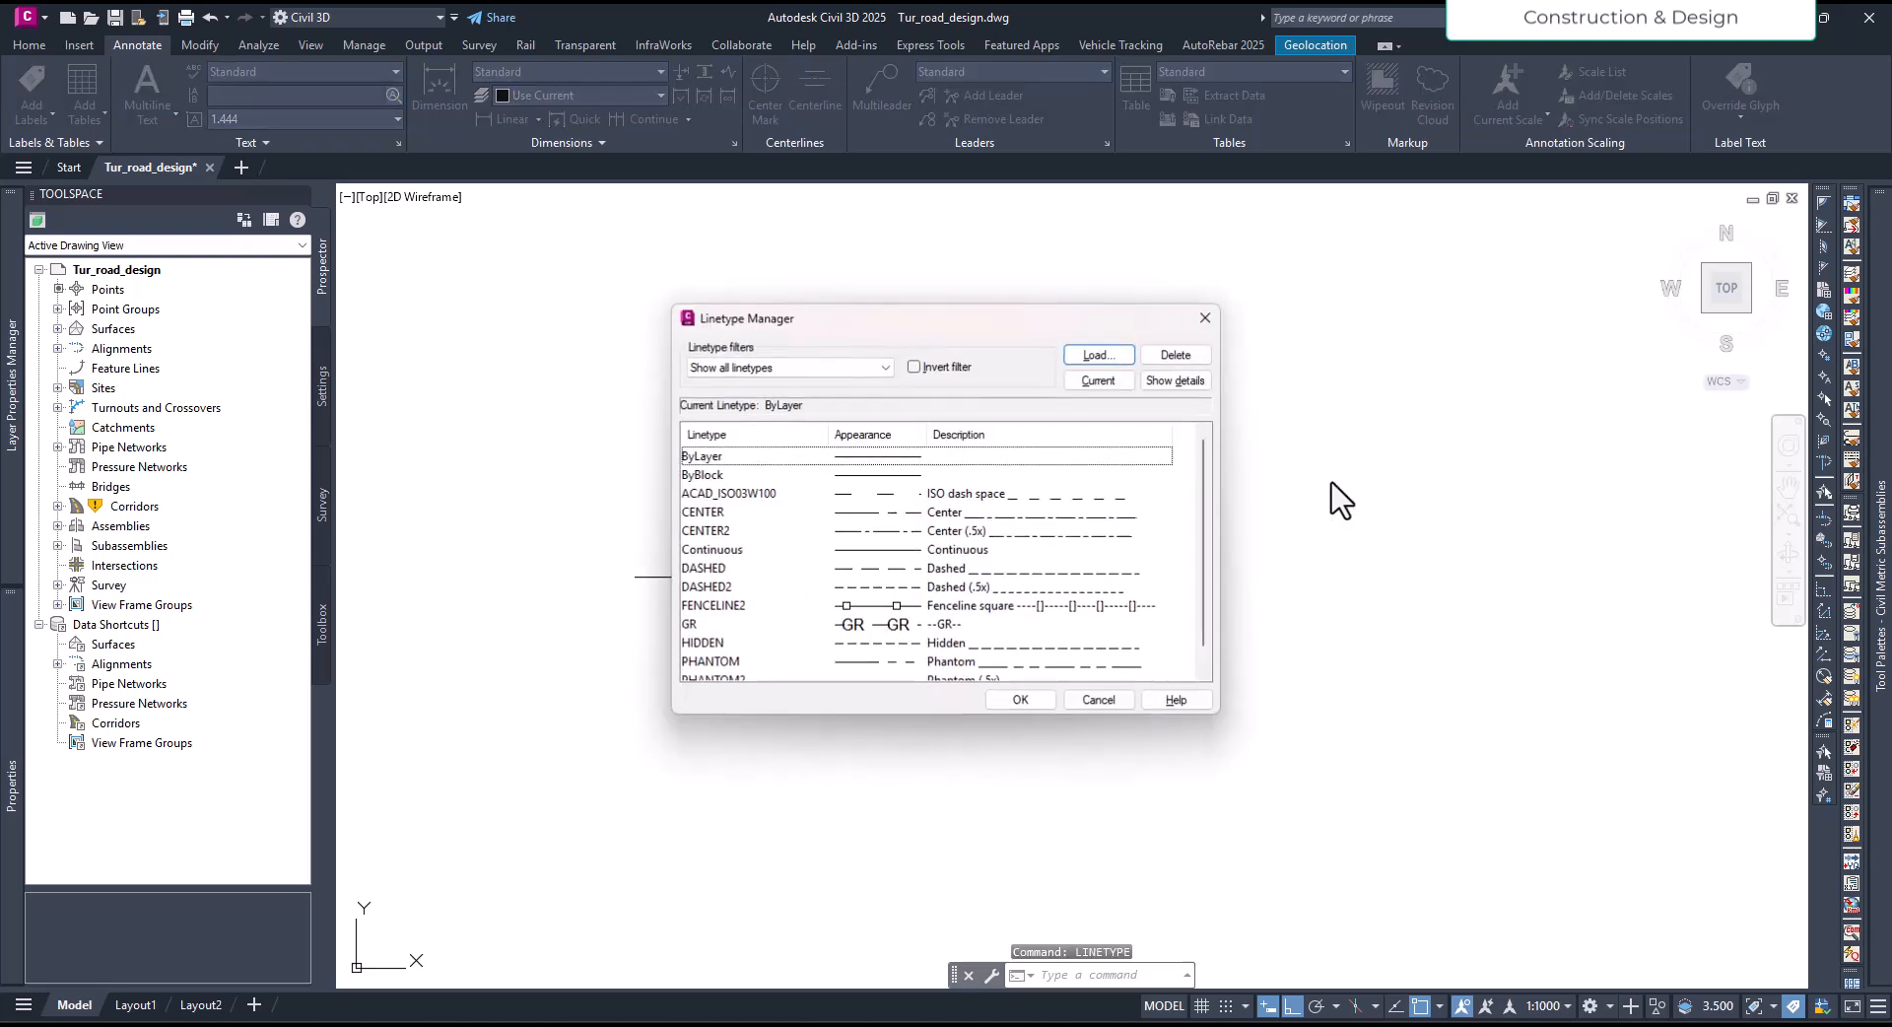
pyautogui.click(1096, 355)
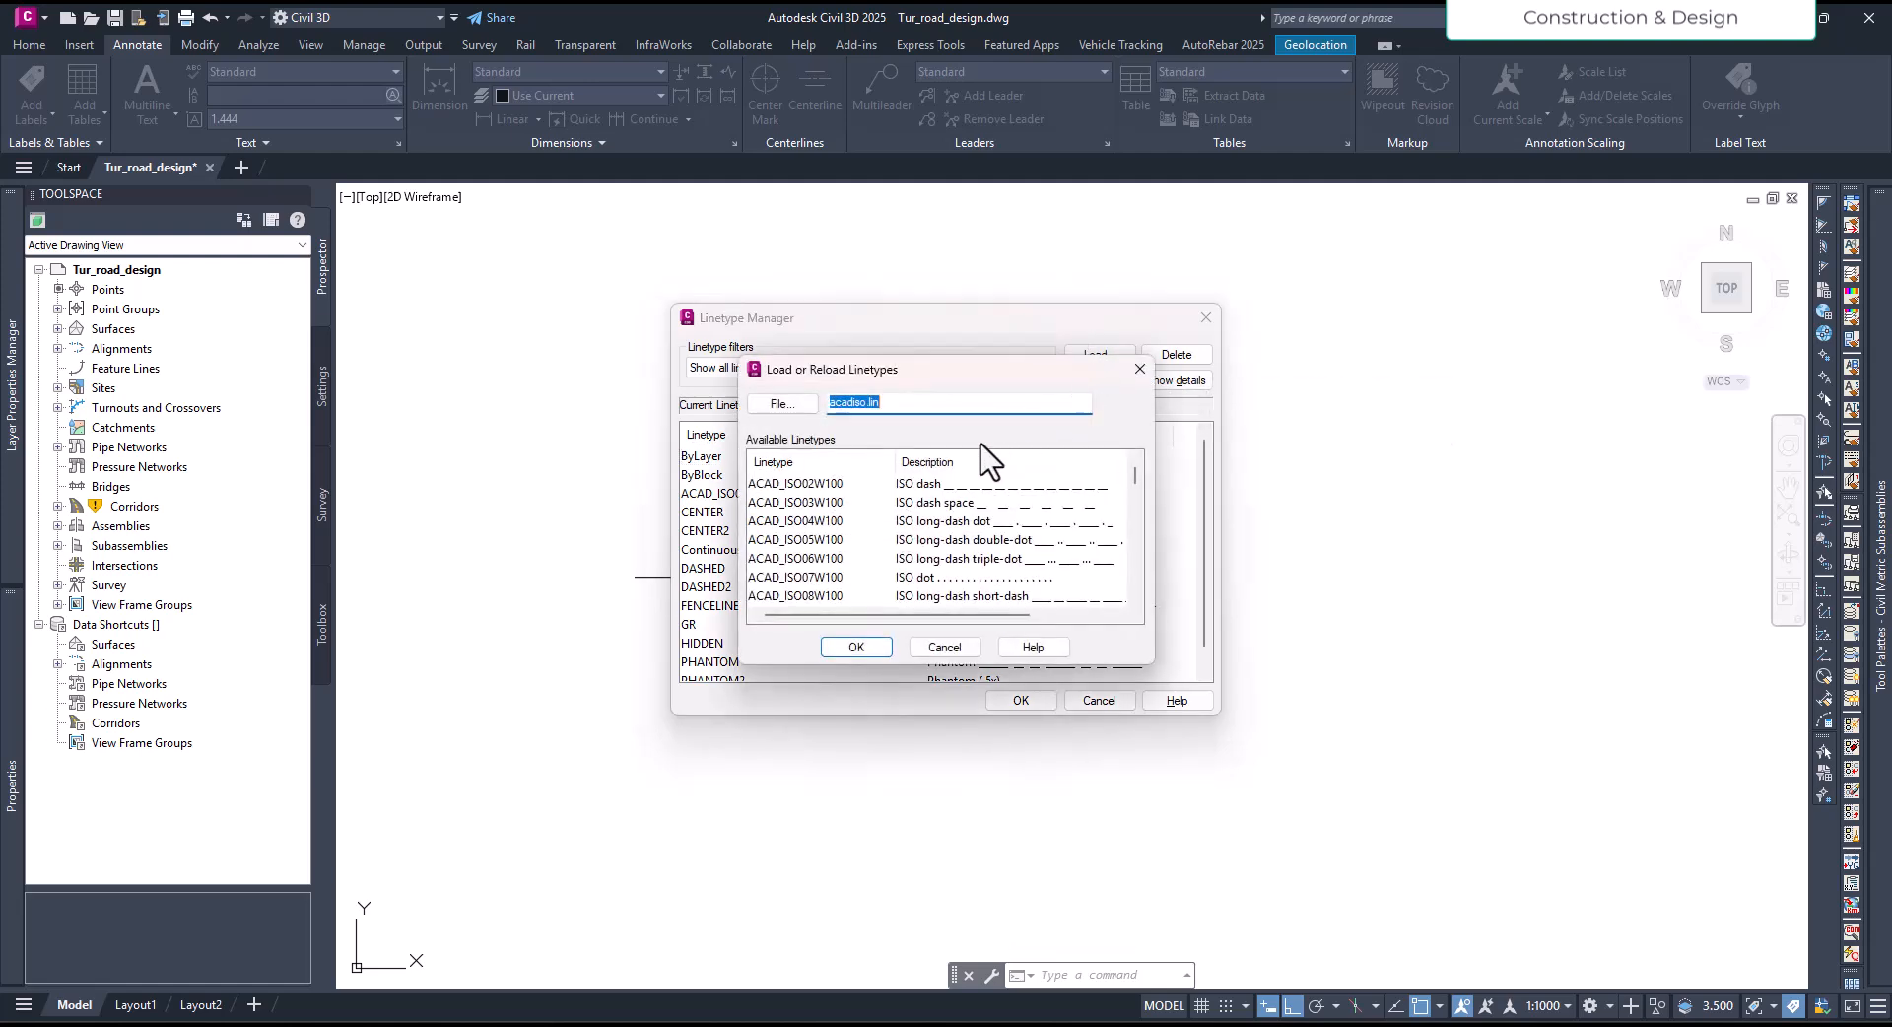
pyautogui.click(796, 407)
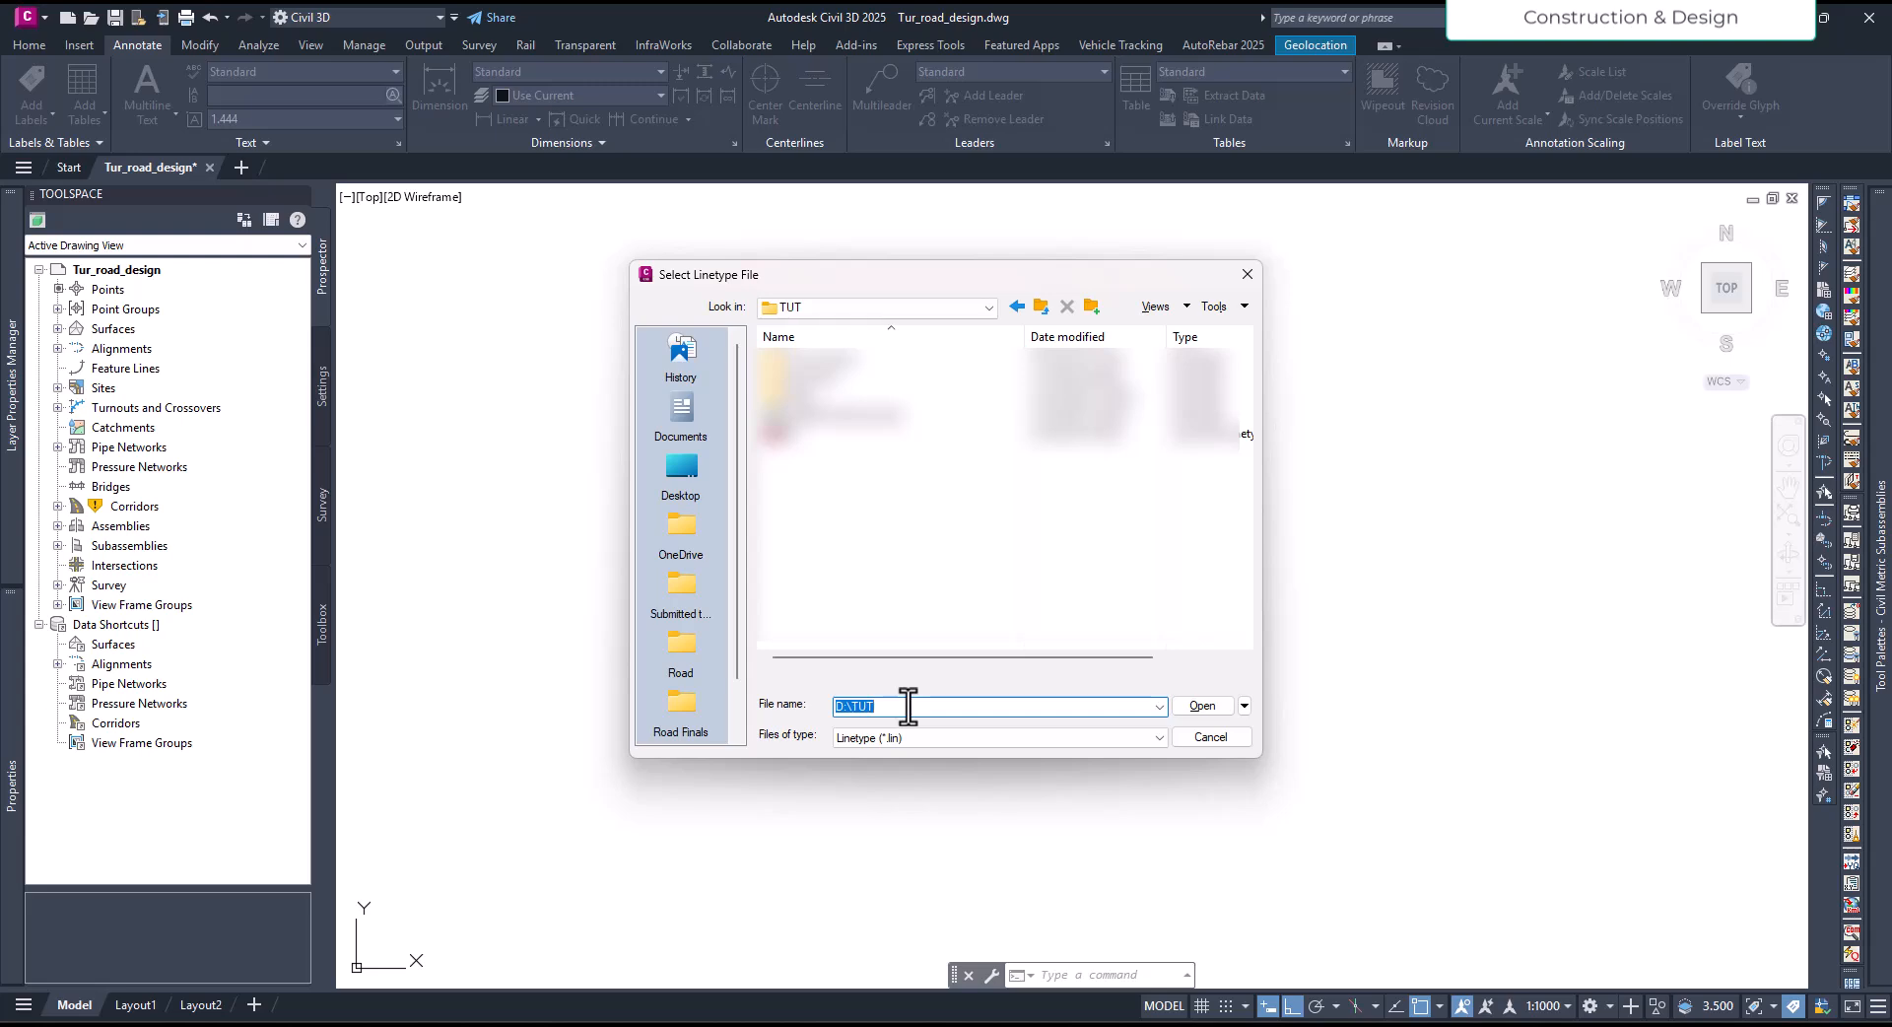
pyautogui.click(800, 434)
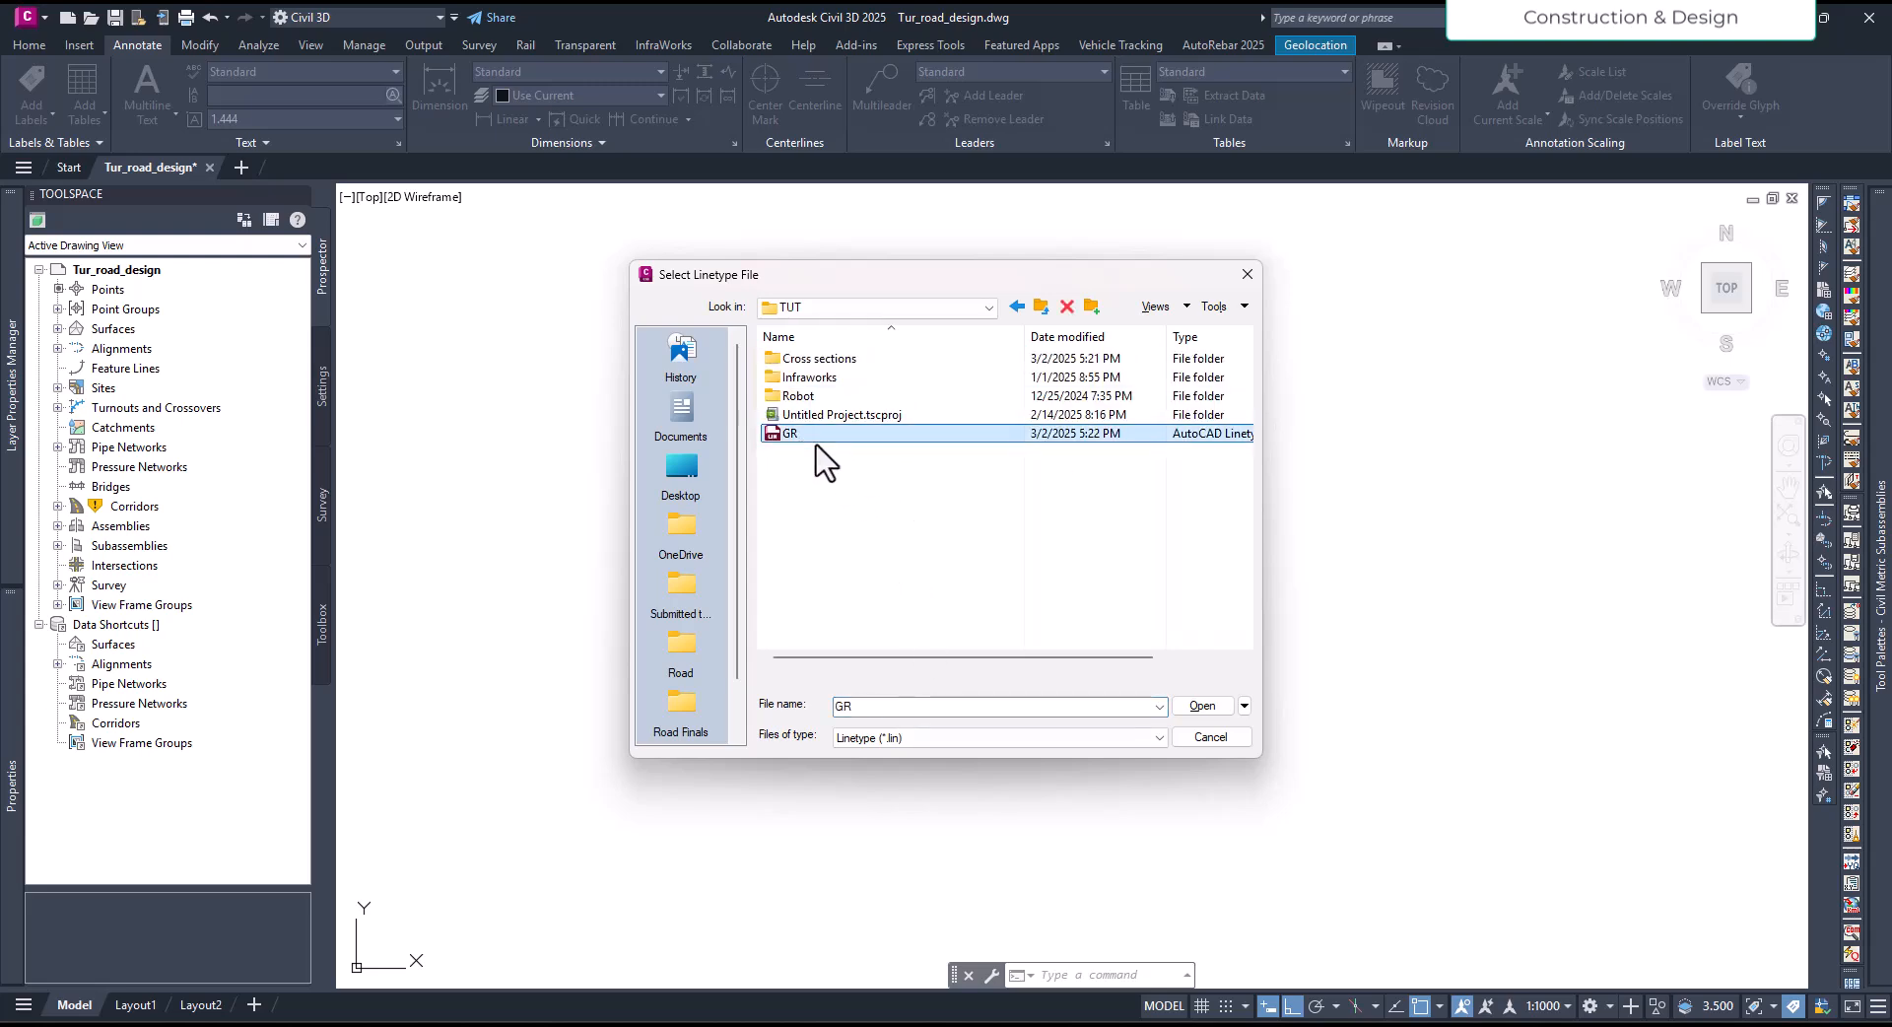
pyautogui.click(1200, 707)
pyautogui.click(754, 483)
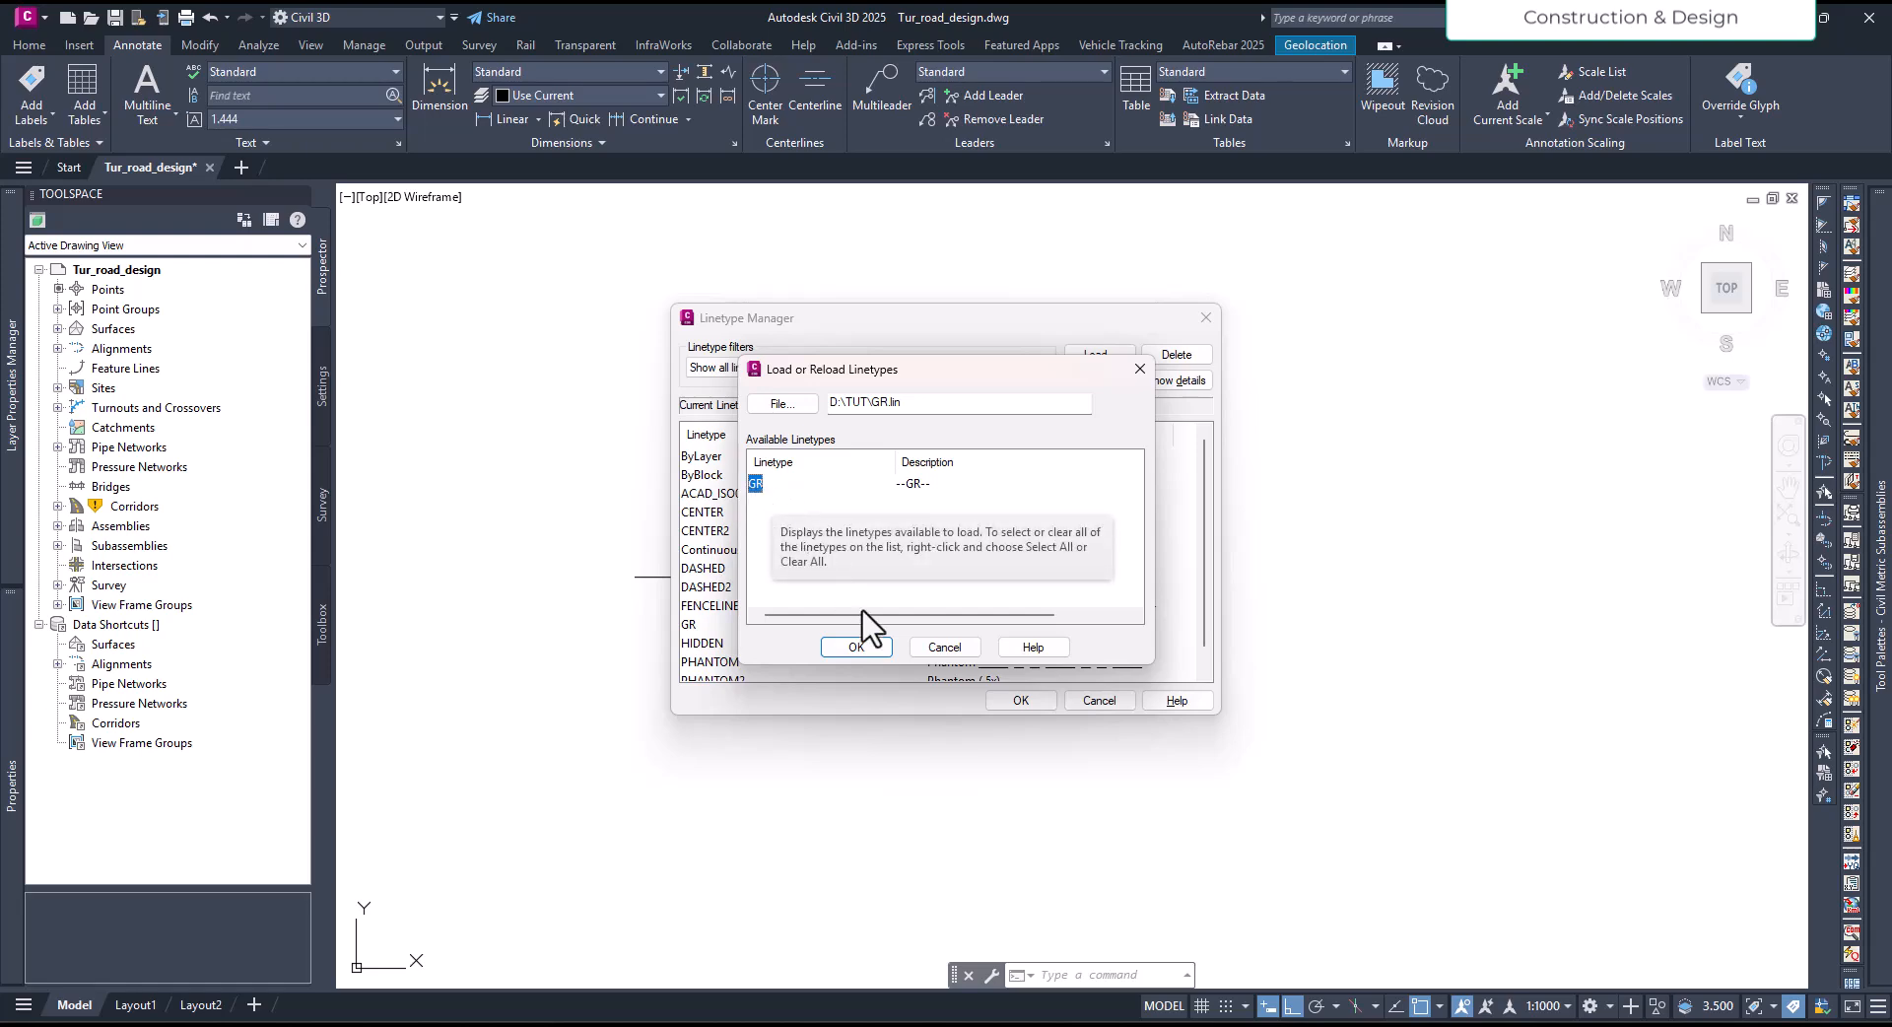
pyautogui.click(882, 645)
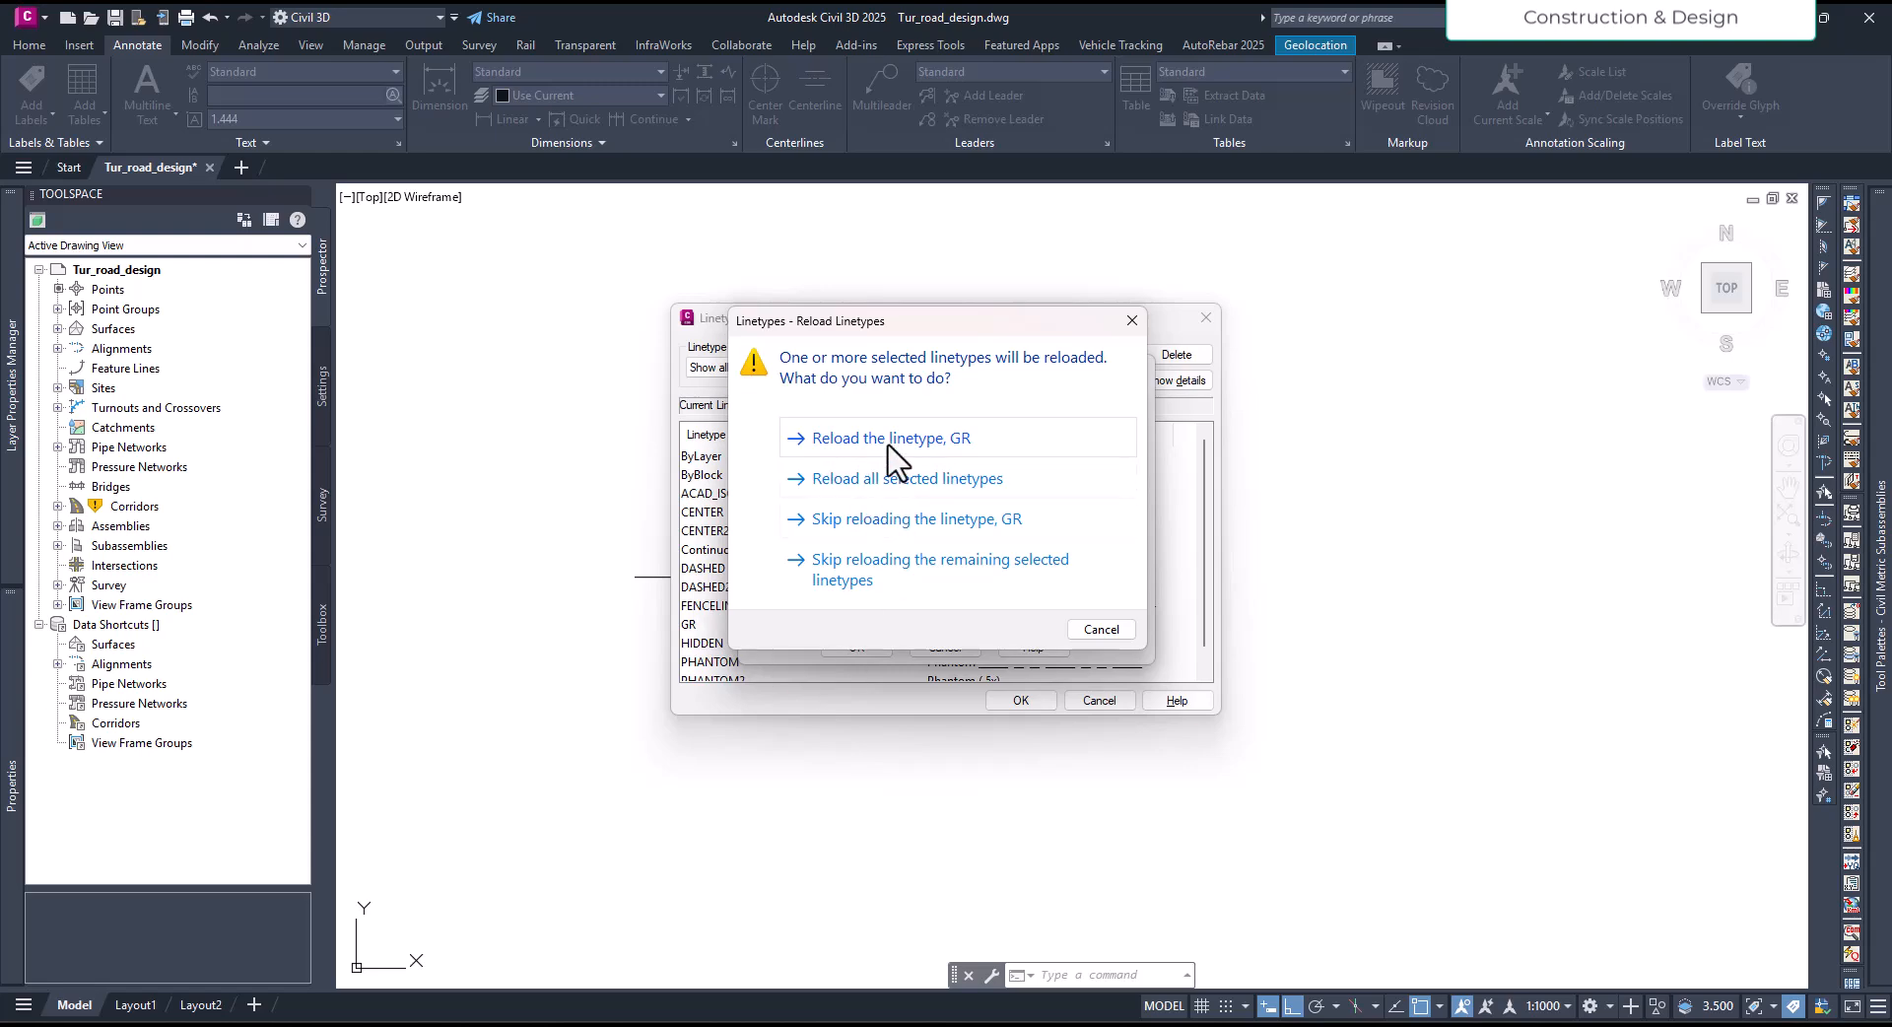
pyautogui.click(926, 442)
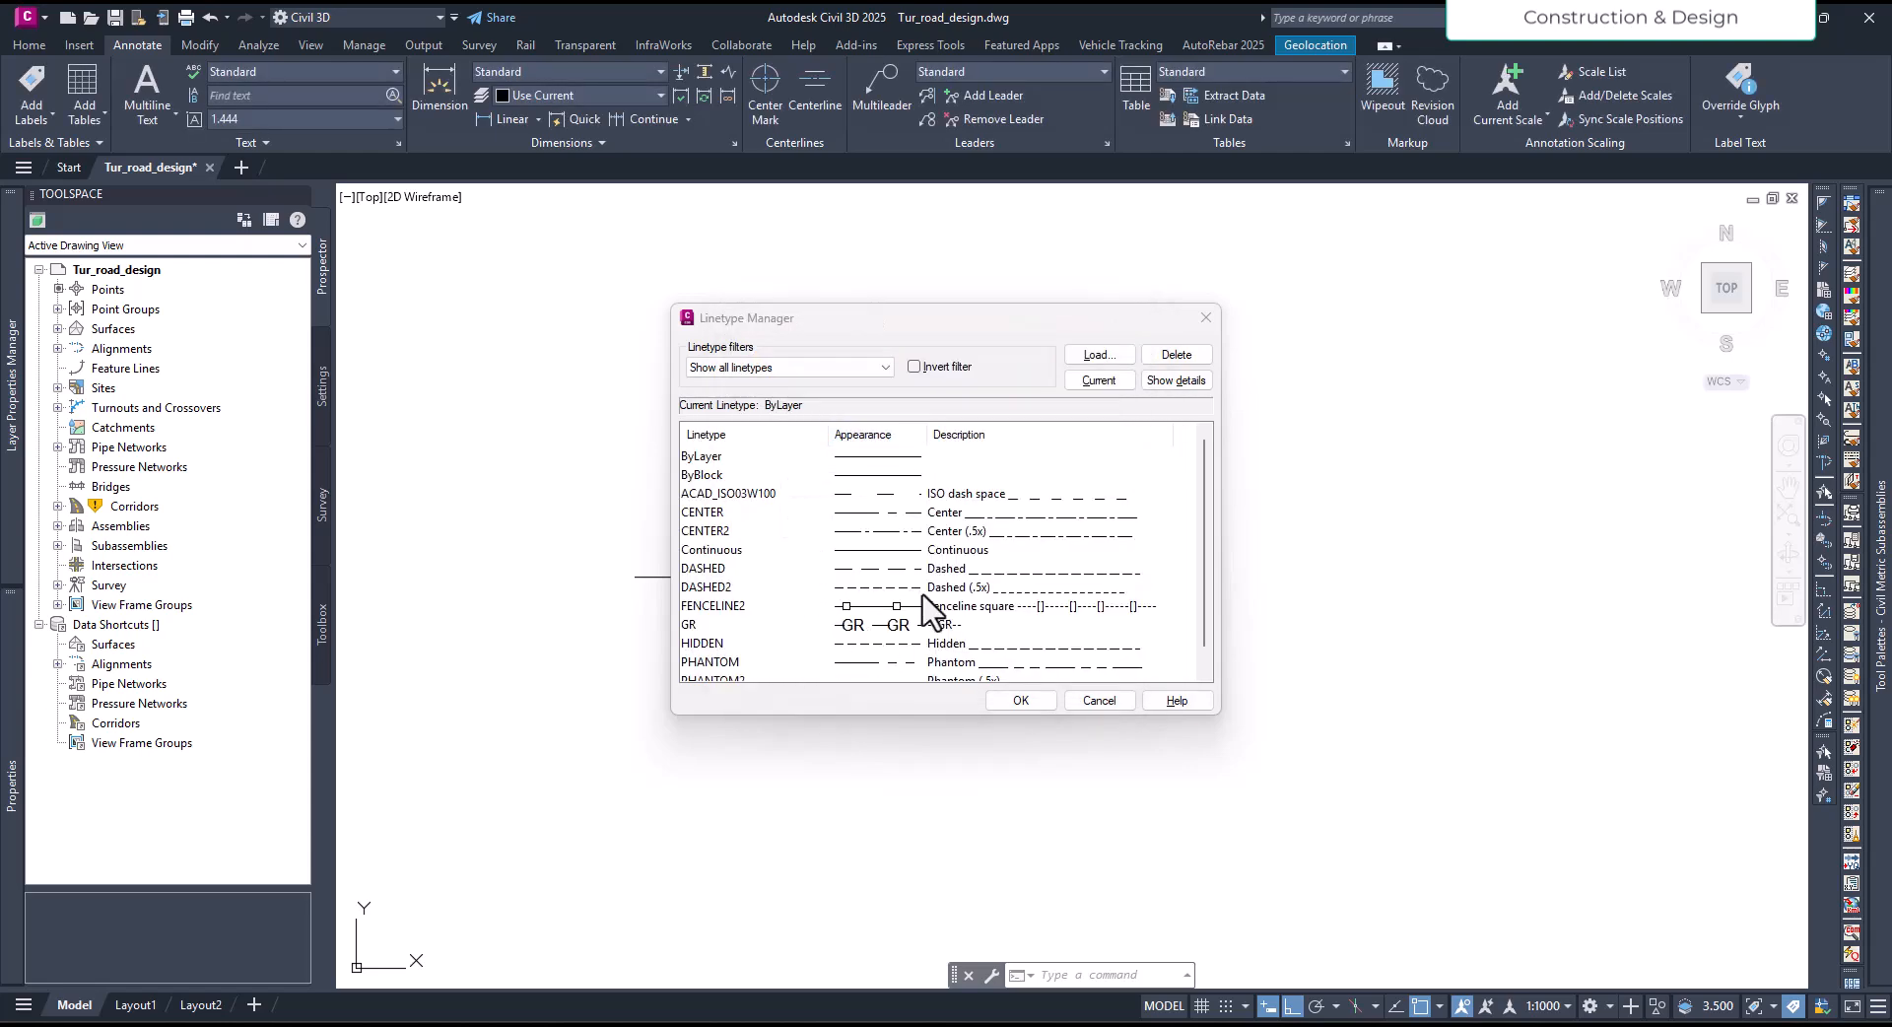
pyautogui.click(1036, 702)
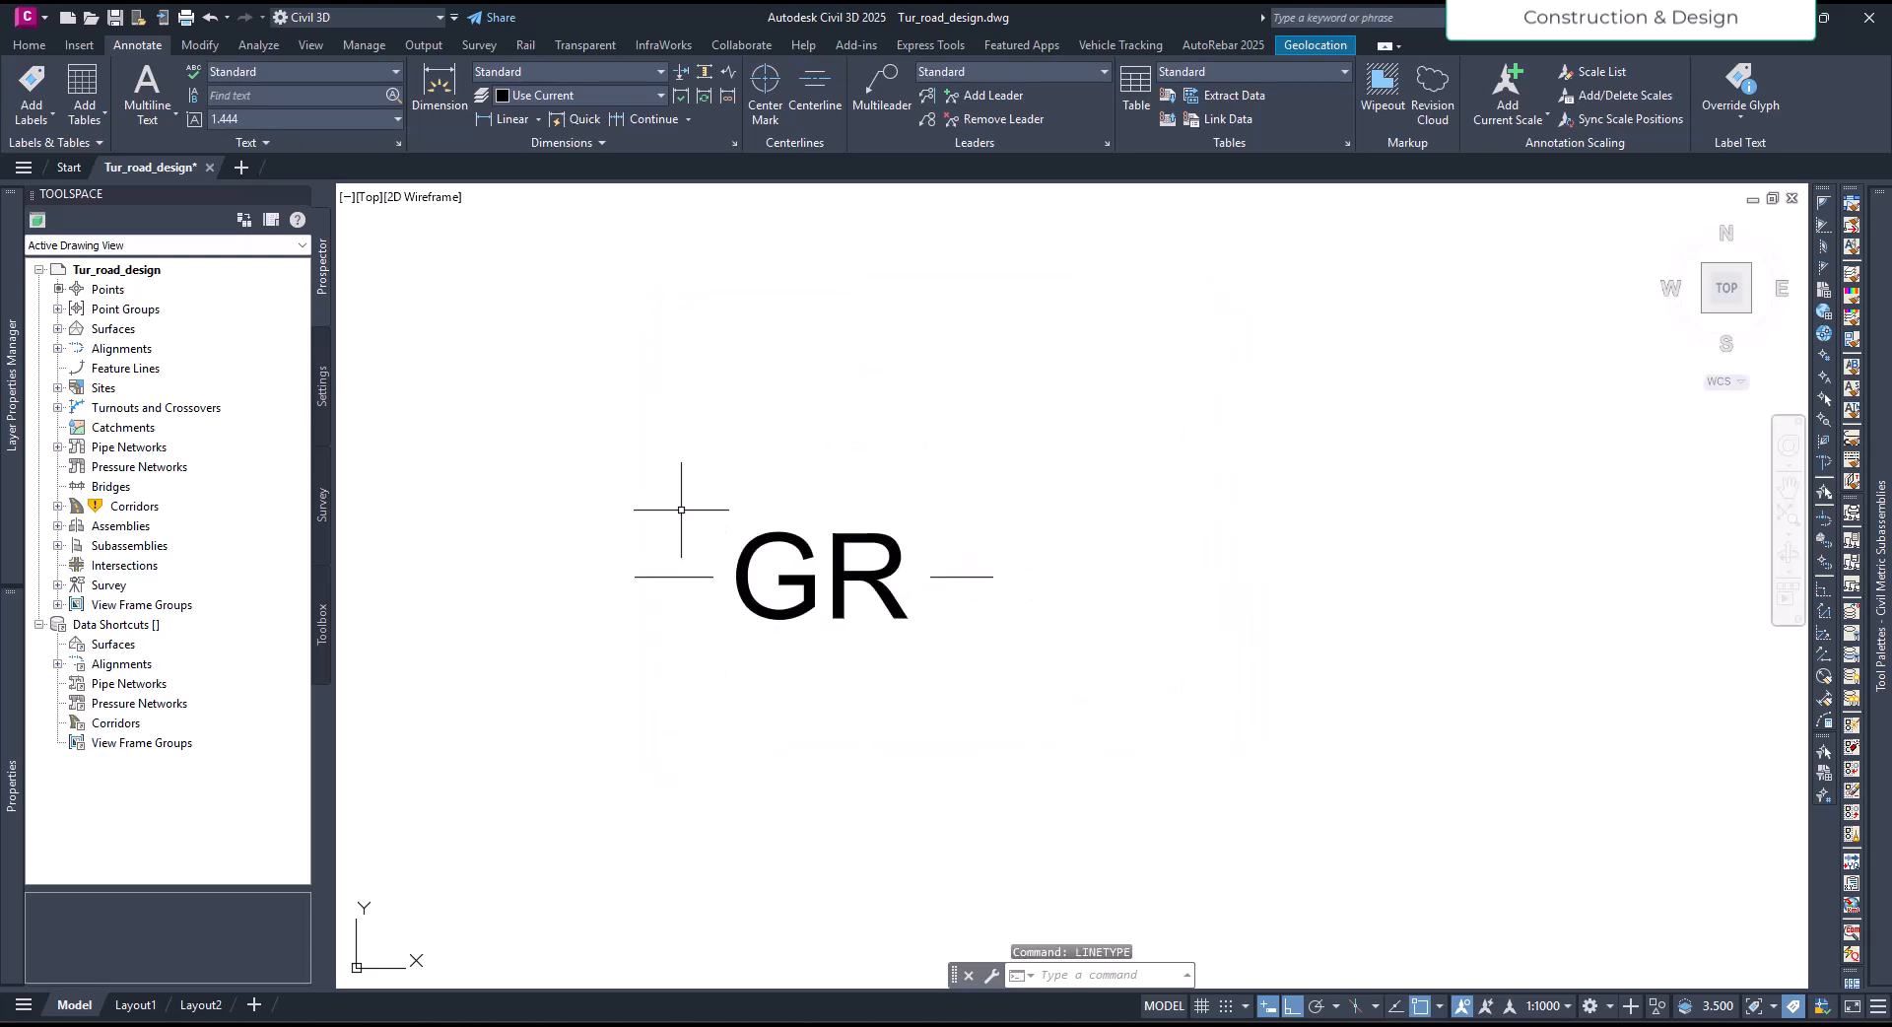
# - Draw a horizontal polyline about 7.28 units long just below the GR text and line segments
pyautogui.scroll(-2, 710, 583)
pyautogui.moveTo(726, 653); pyautogui.dragTo(738, 598, button='middle')
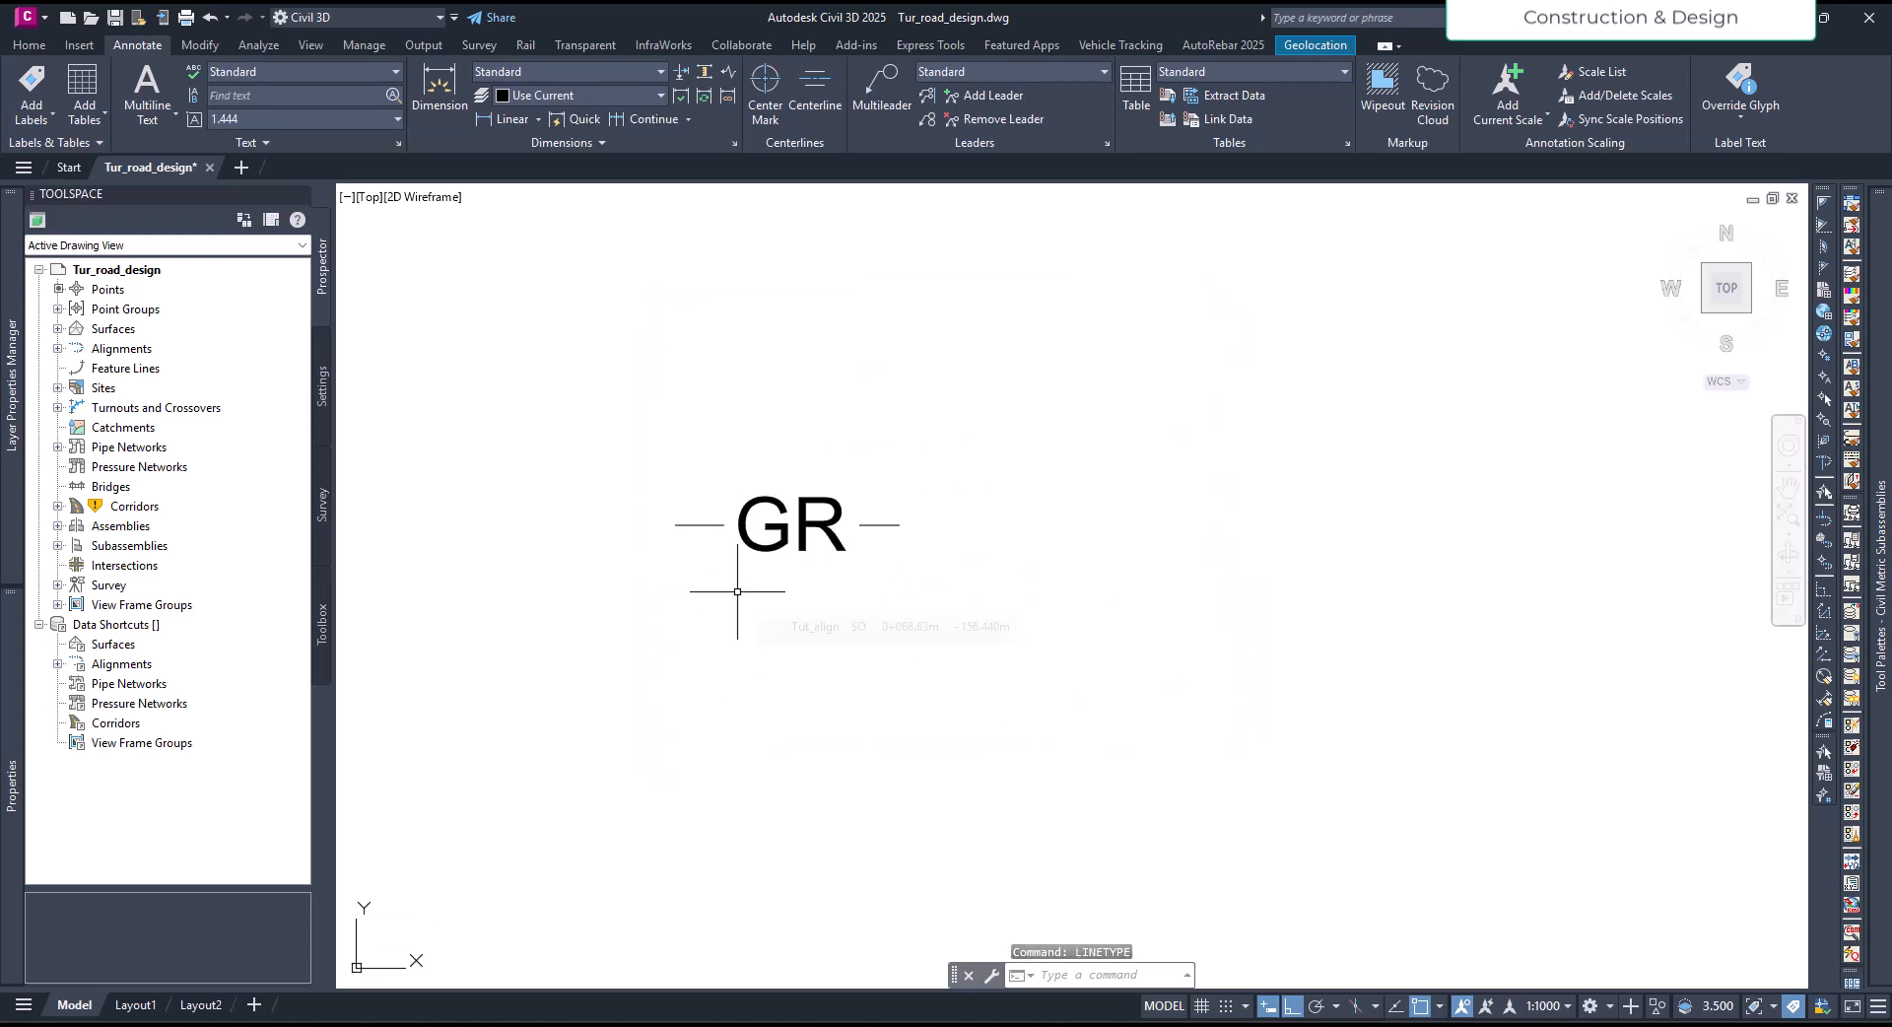
pyautogui.press('Return')
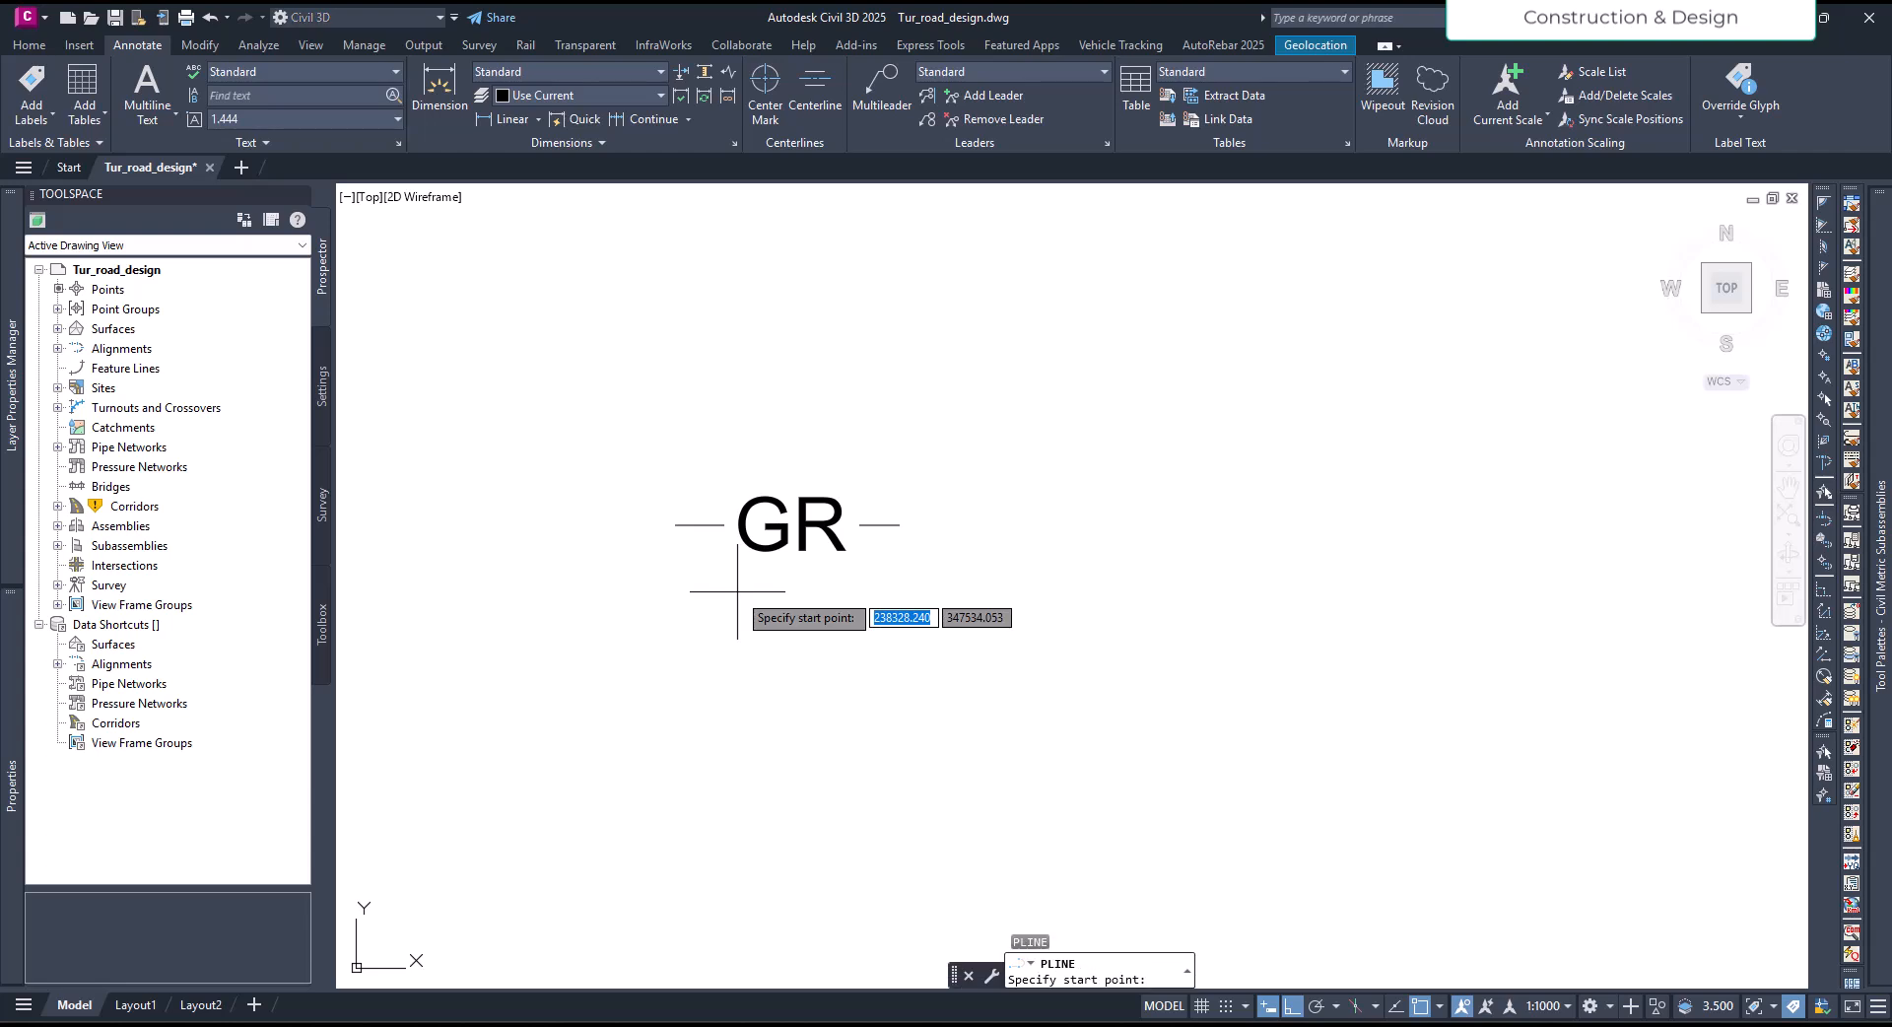
pyautogui.click(668, 643)
pyautogui.click(938, 644)
pyautogui.press('Escape')
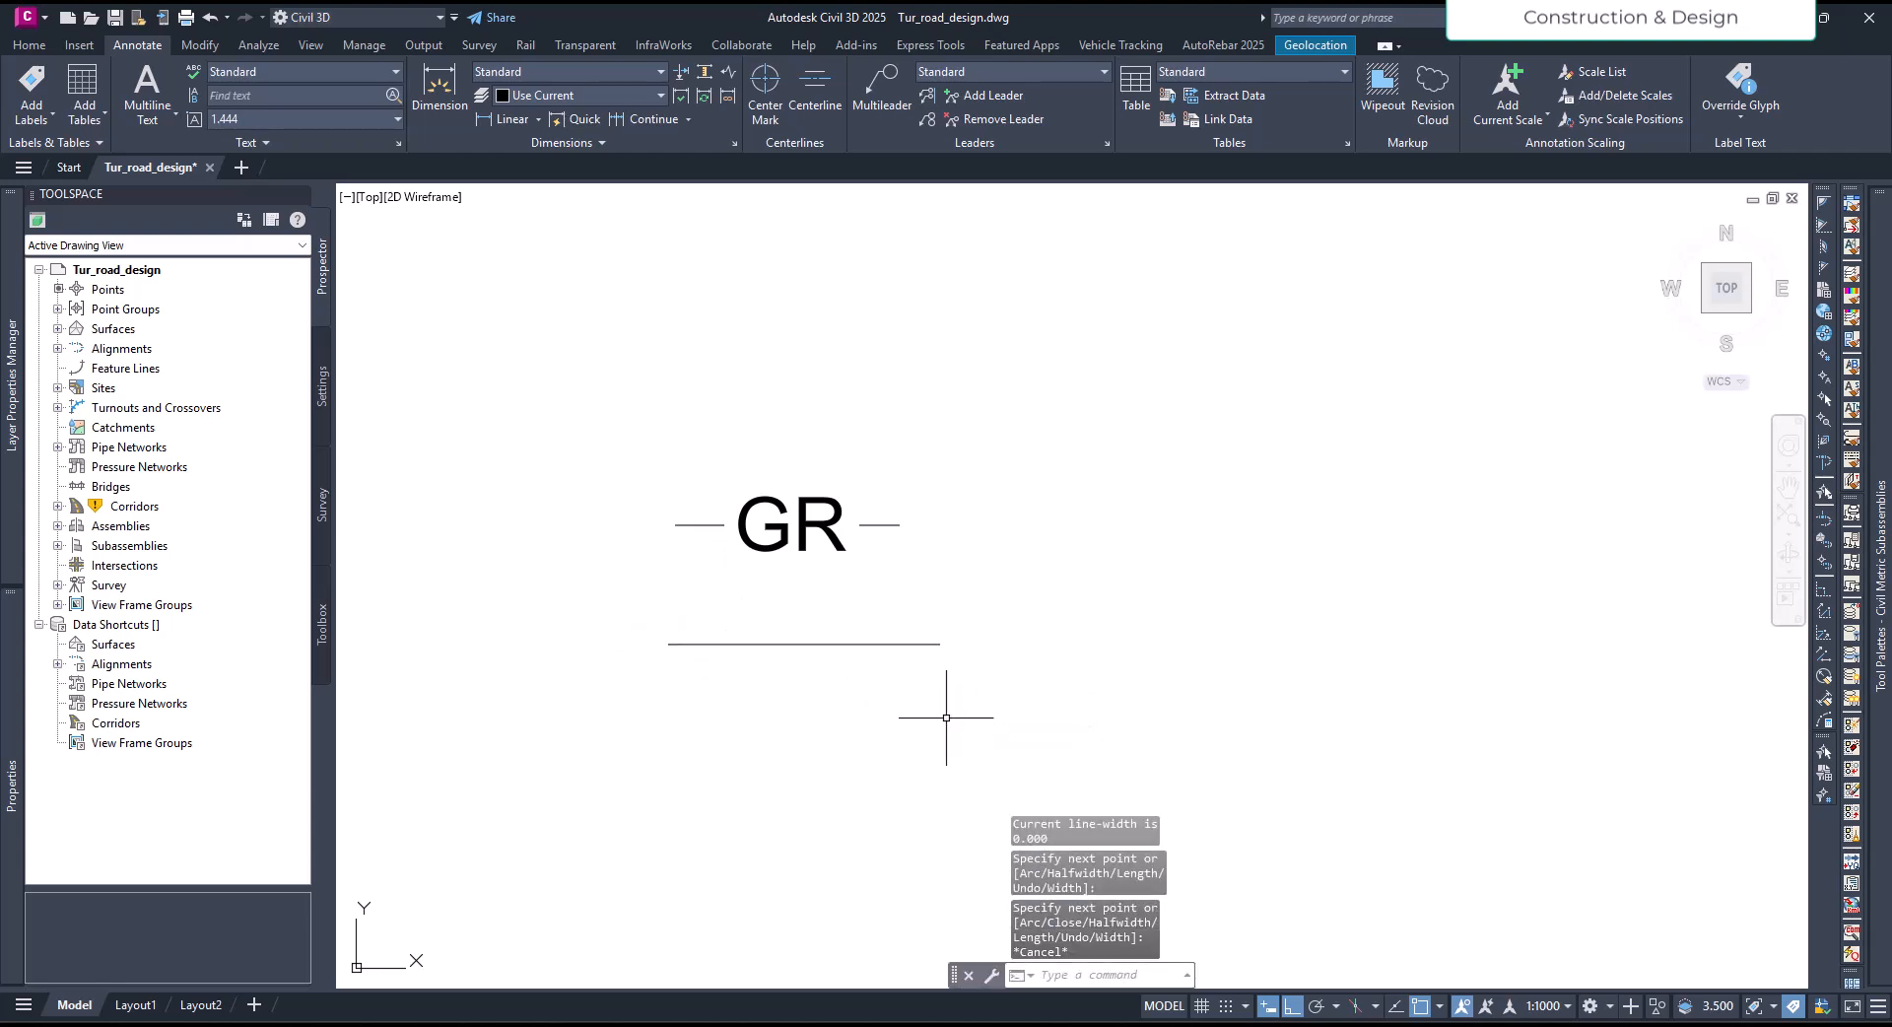
# - Set the linetype of the new polyline below the original GR text to GR
pyautogui.click(856, 645)
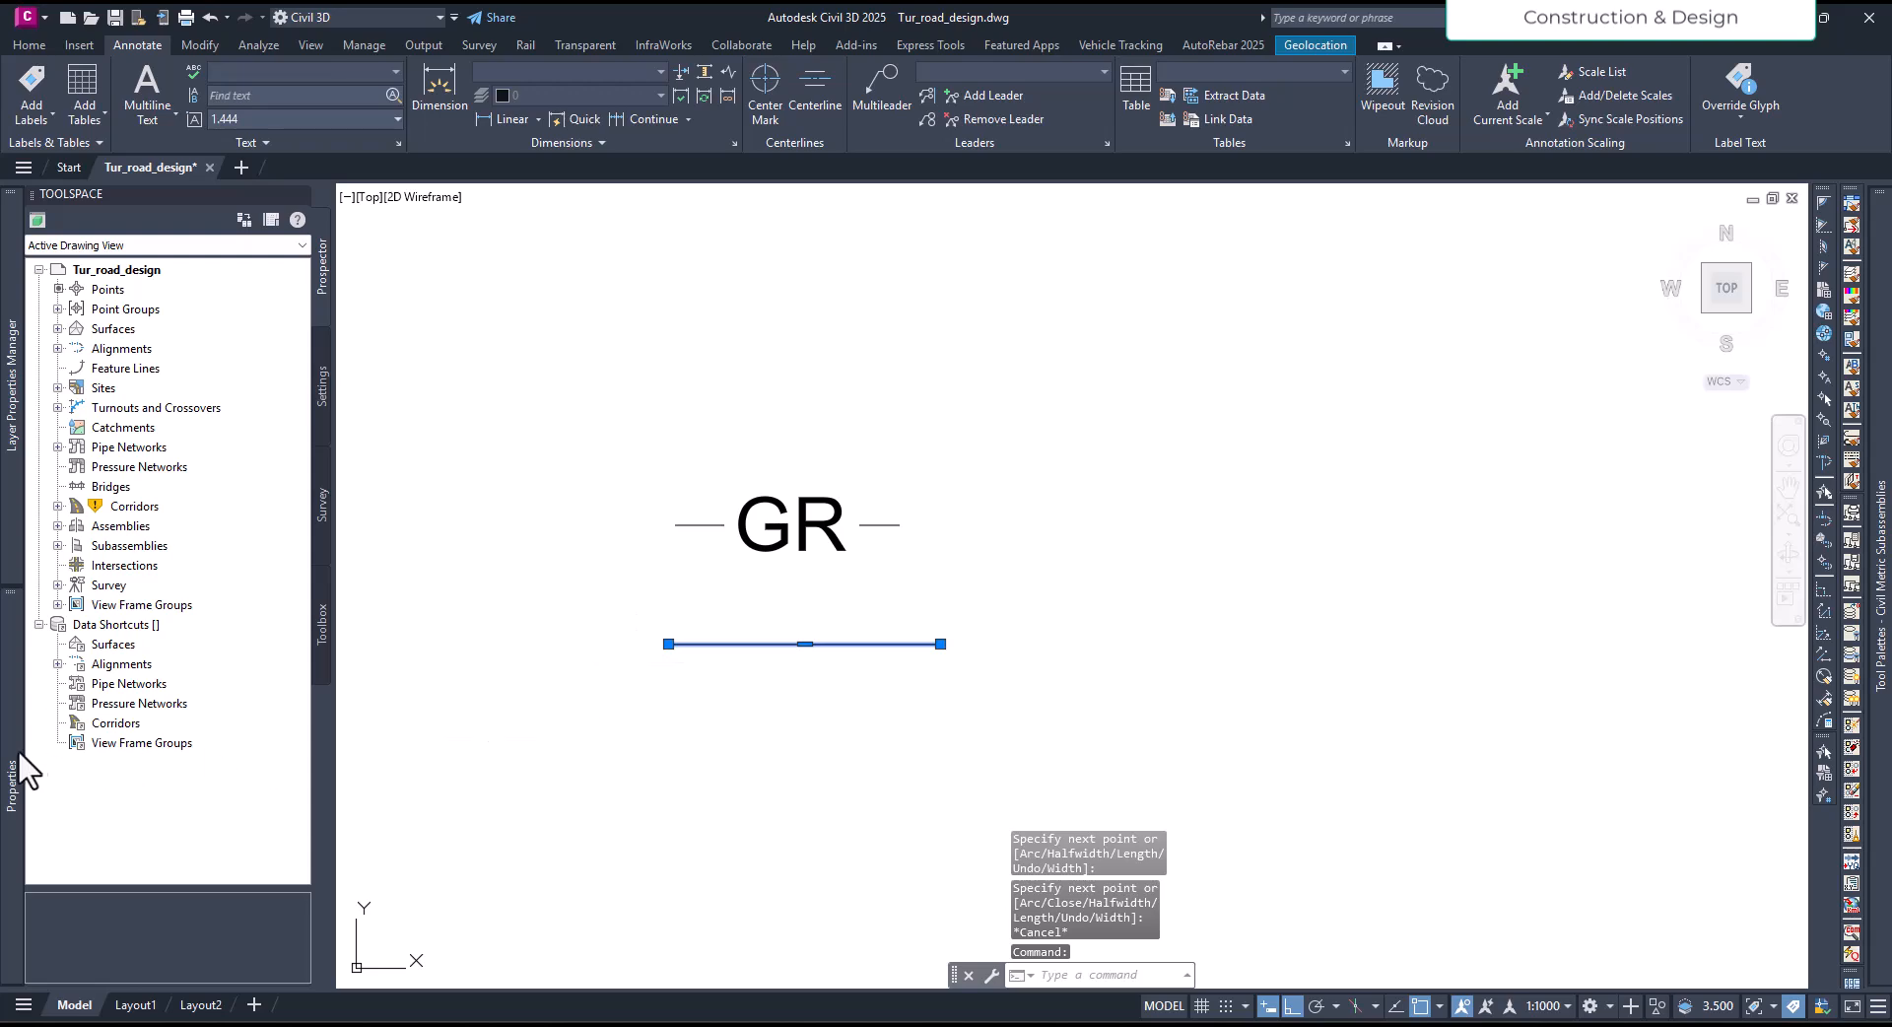
pyautogui.moveTo(7, 749)
pyautogui.click(332, 292)
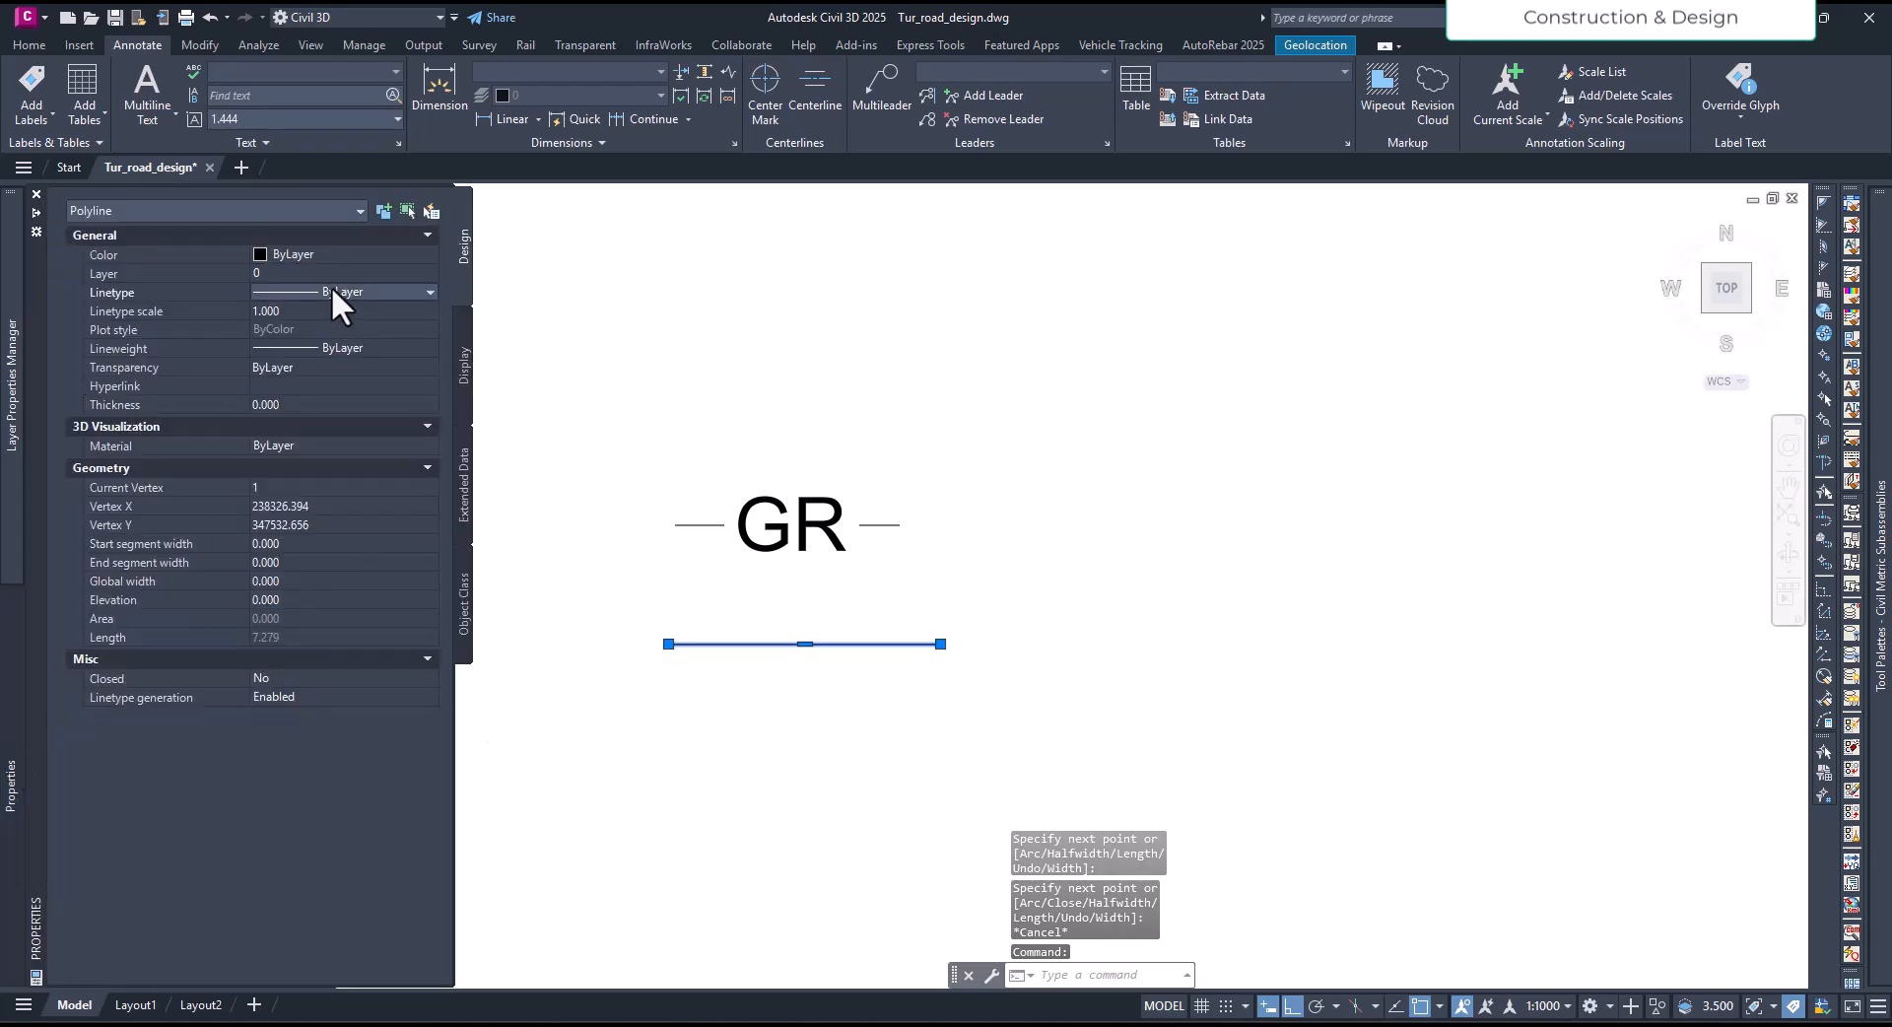
pyautogui.click(332, 291)
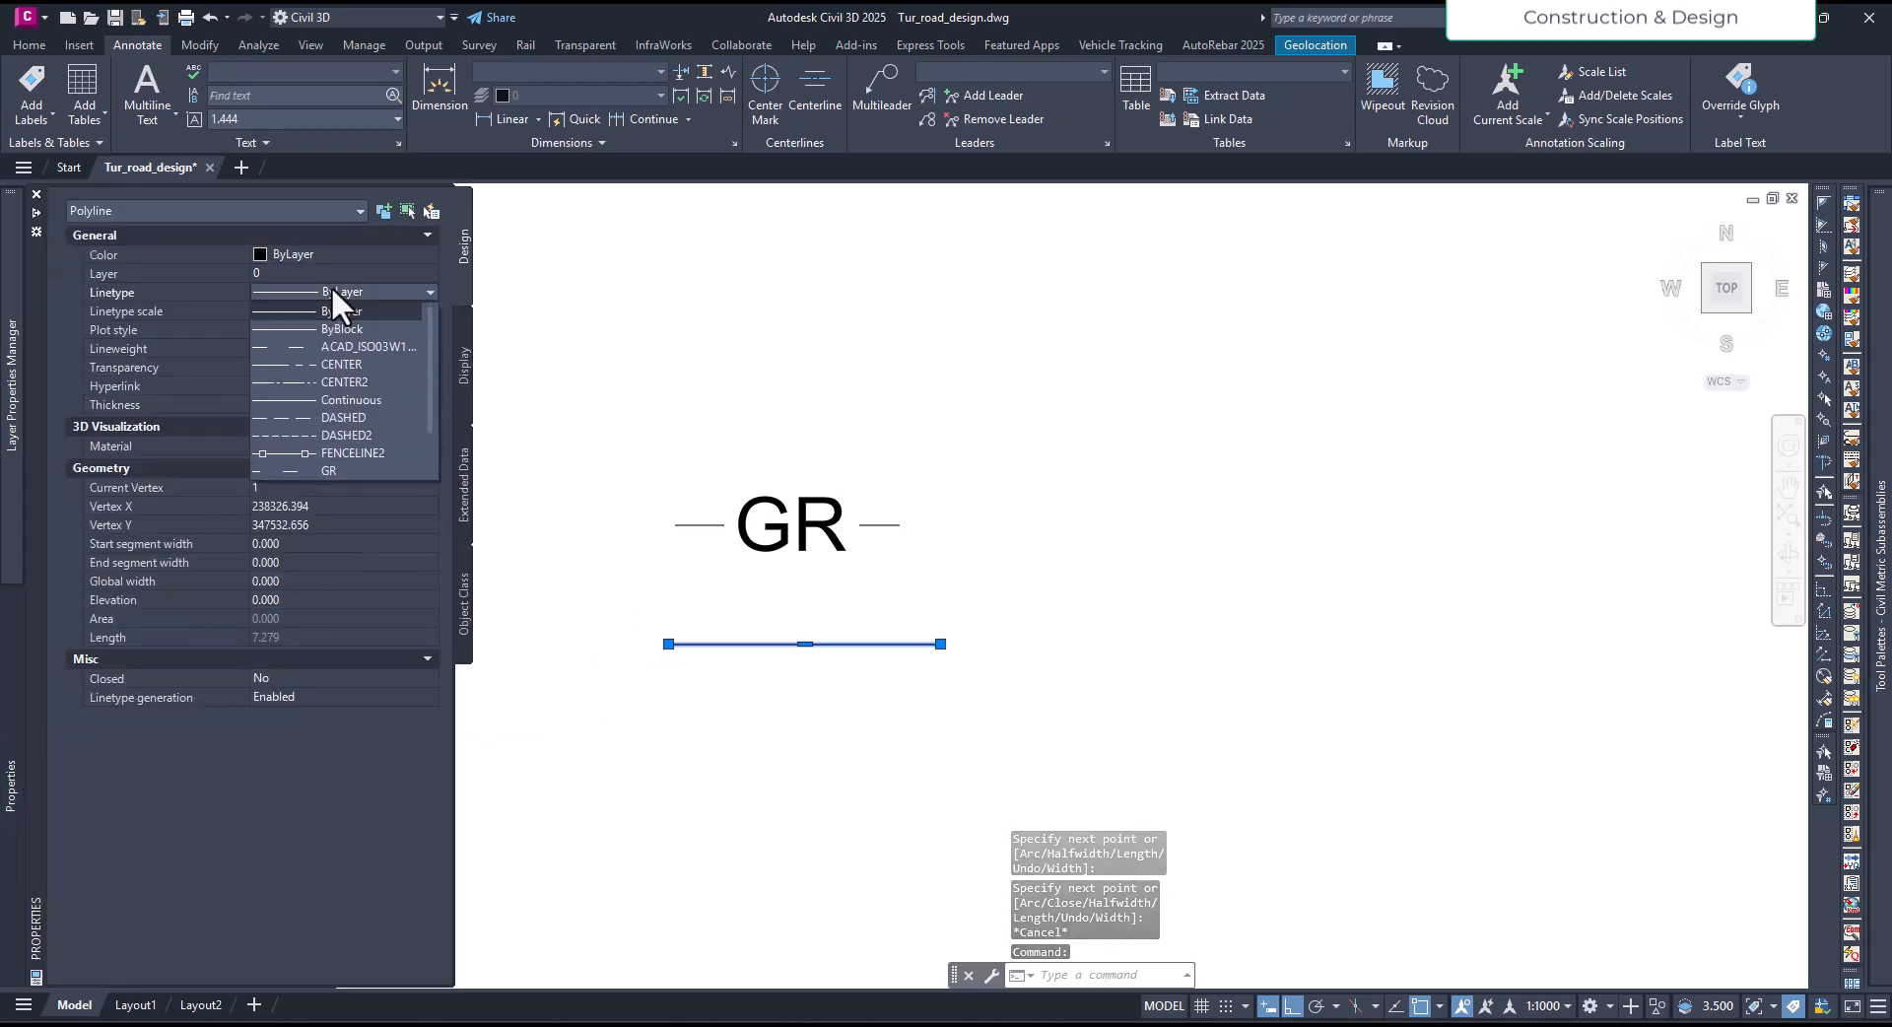
pyautogui.click(328, 470)
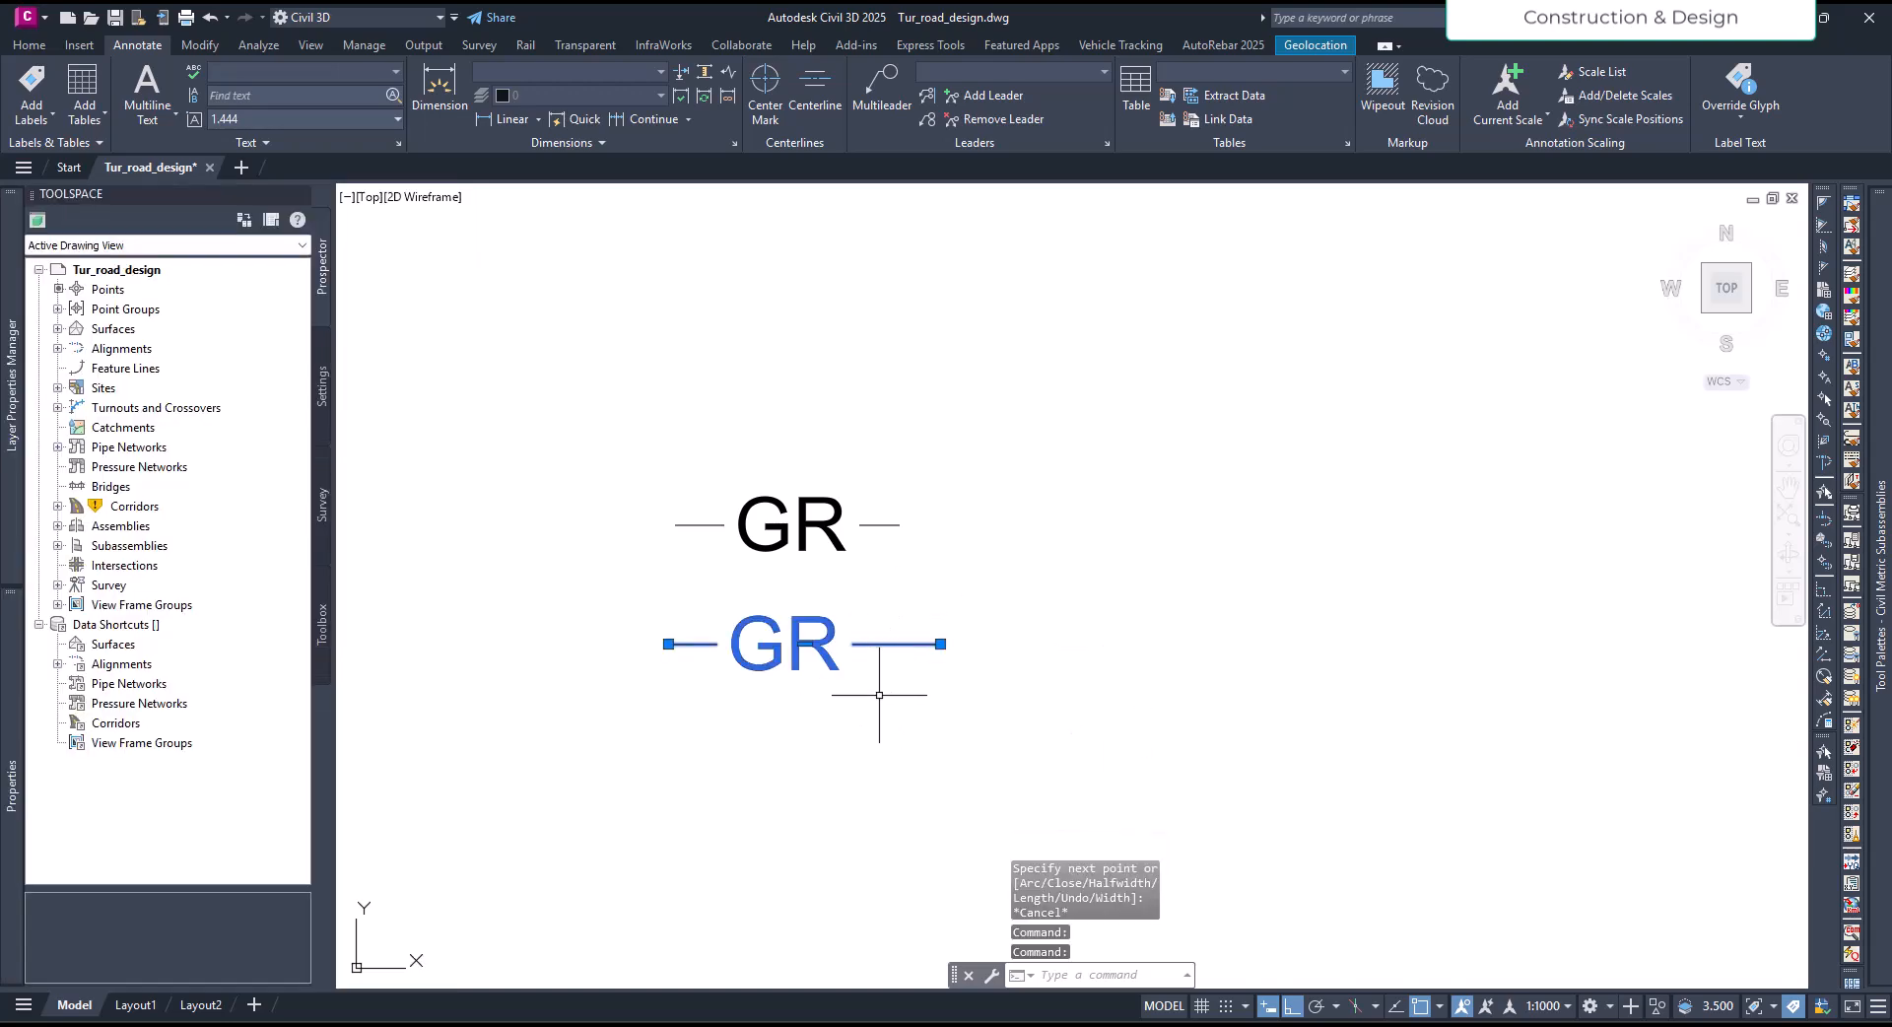
# - Stretch the endpoint of the GR linetype polyline horizontally until it is about 25.21 units long, then deselect it
pyautogui.click(940, 644)
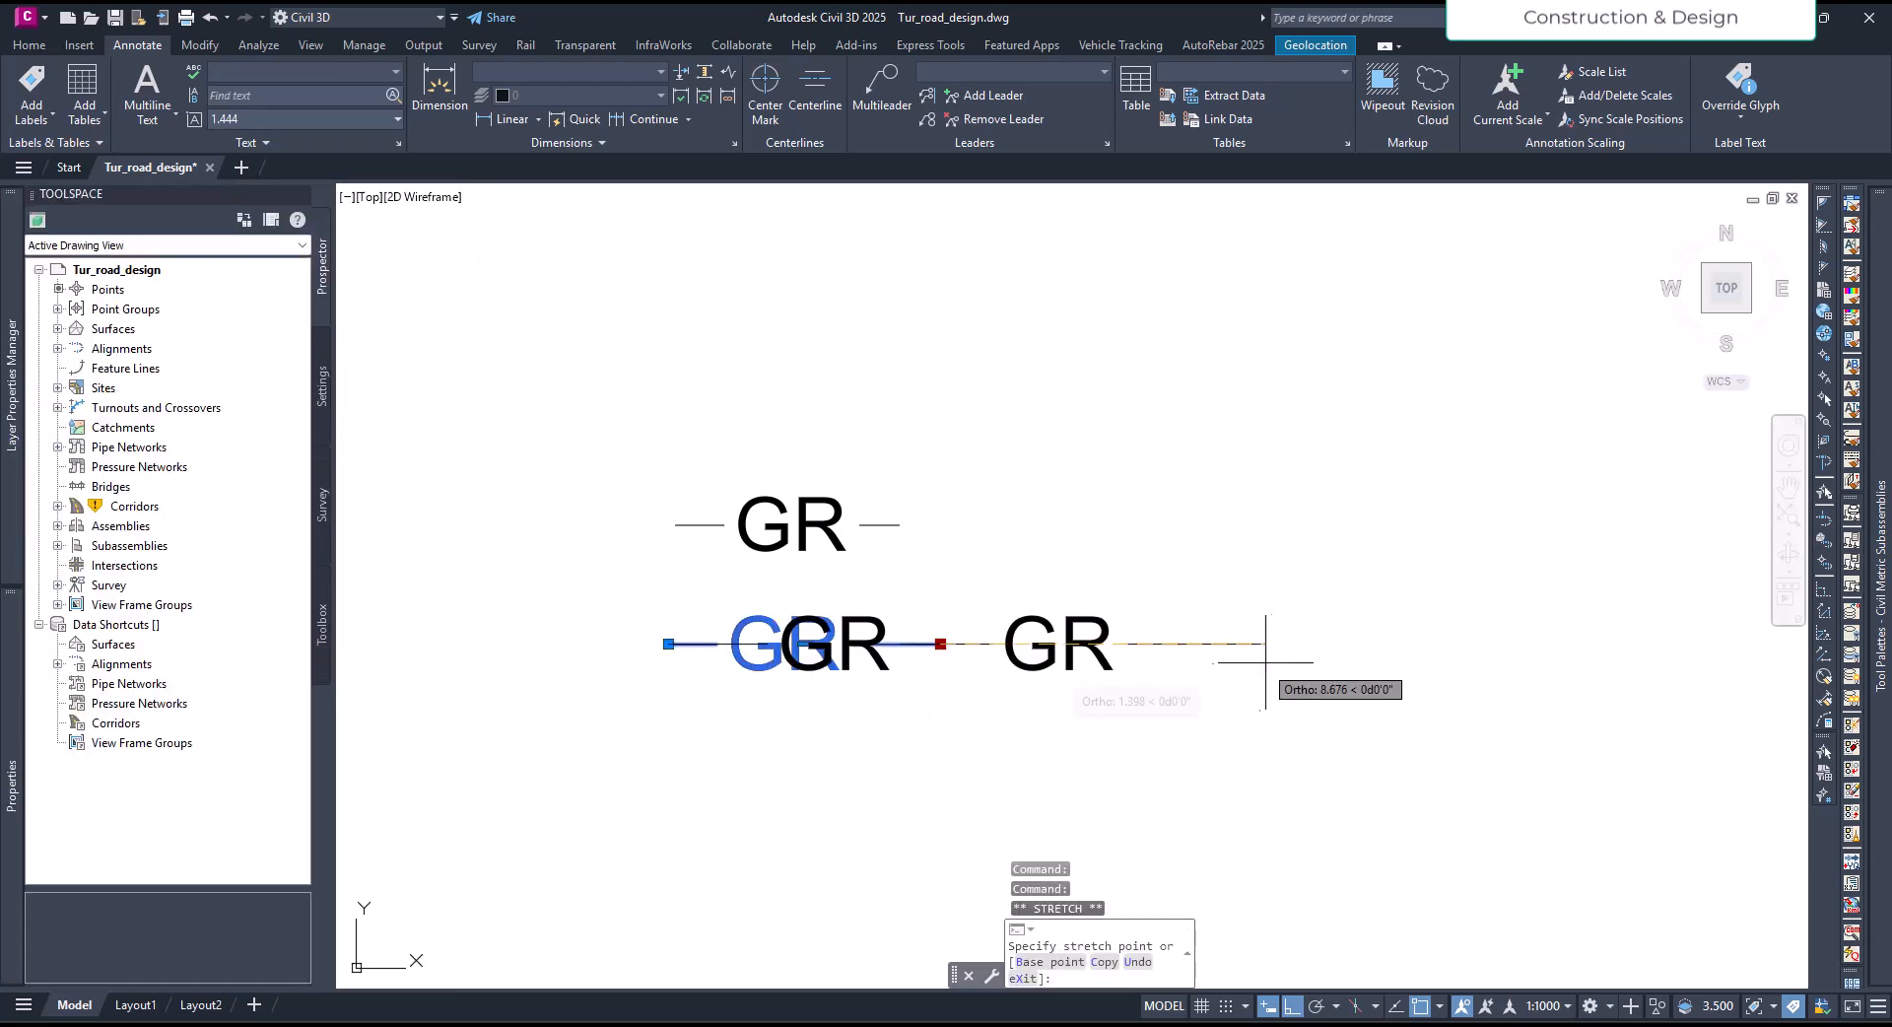
pyautogui.moveTo(1530, 645); pyautogui.dragTo(1394, 645, button='middle')
pyautogui.click(1478, 645)
pyautogui.scroll(-2, 935, 728)
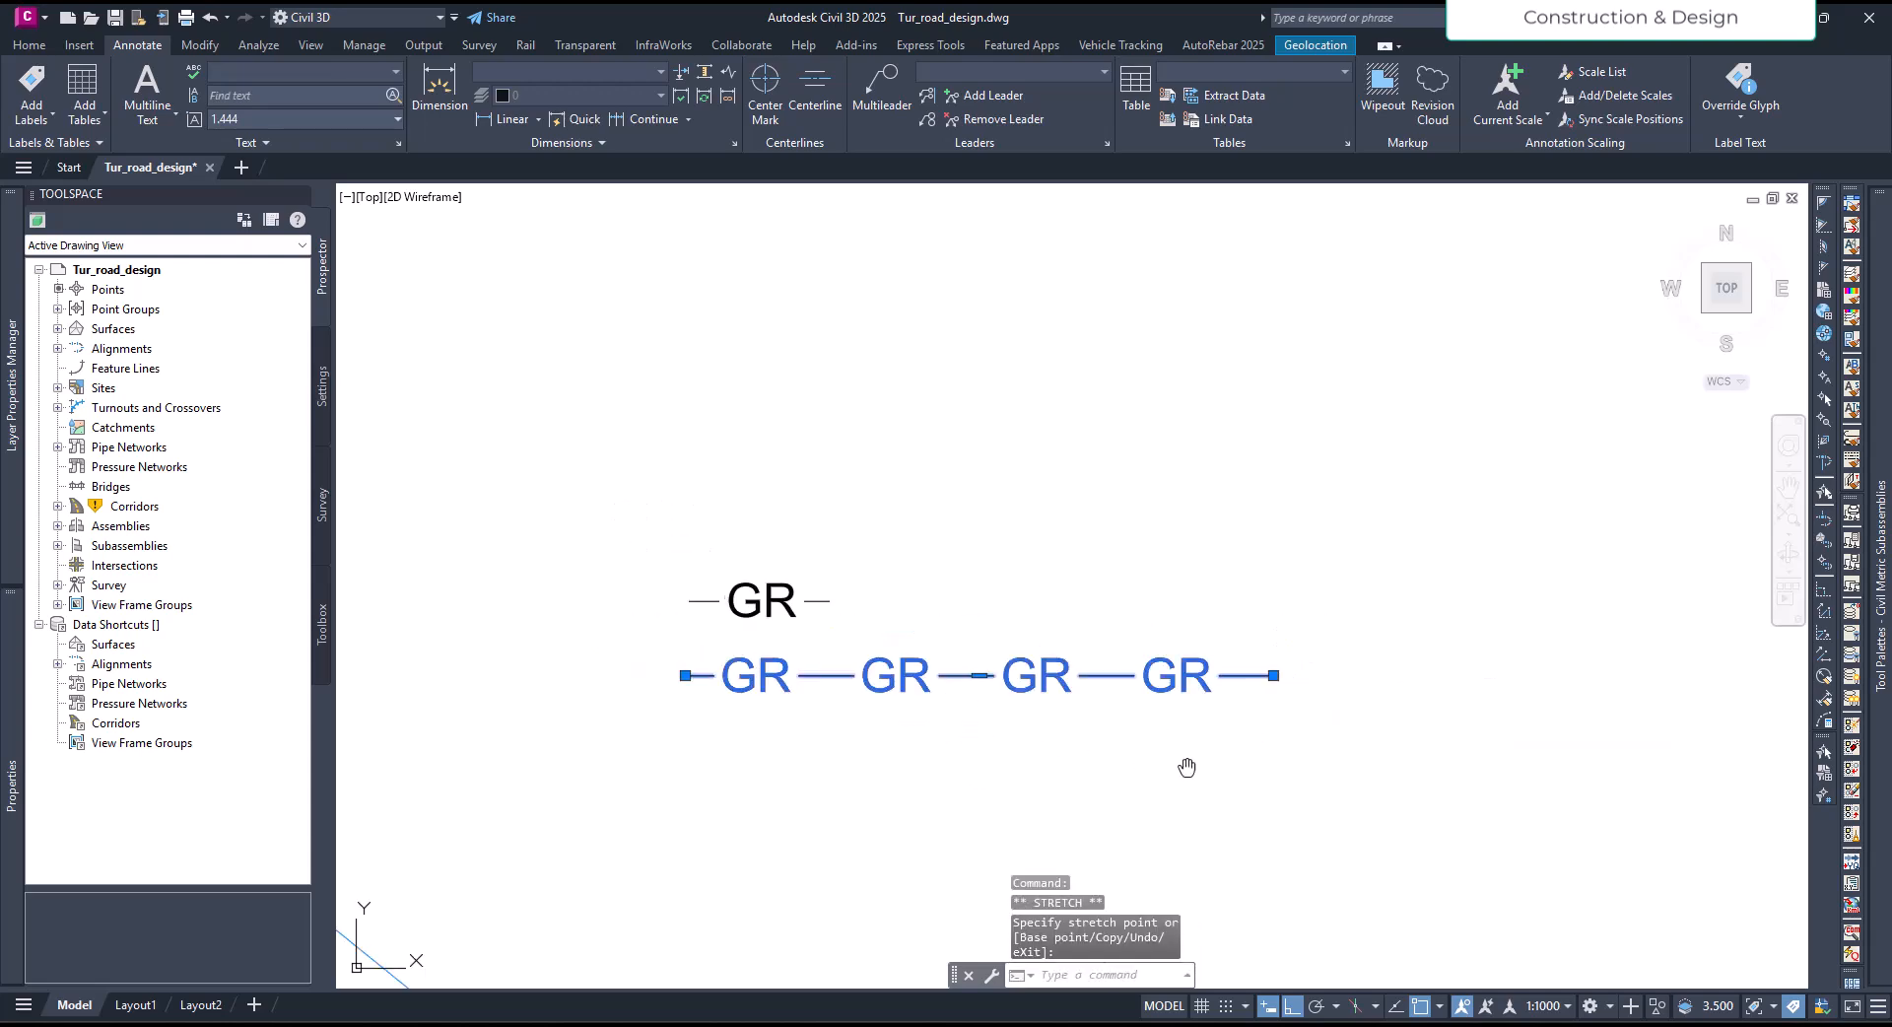
pyautogui.moveTo(1195, 765); pyautogui.dragTo(1132, 743, button='middle')
pyautogui.press('Escape')
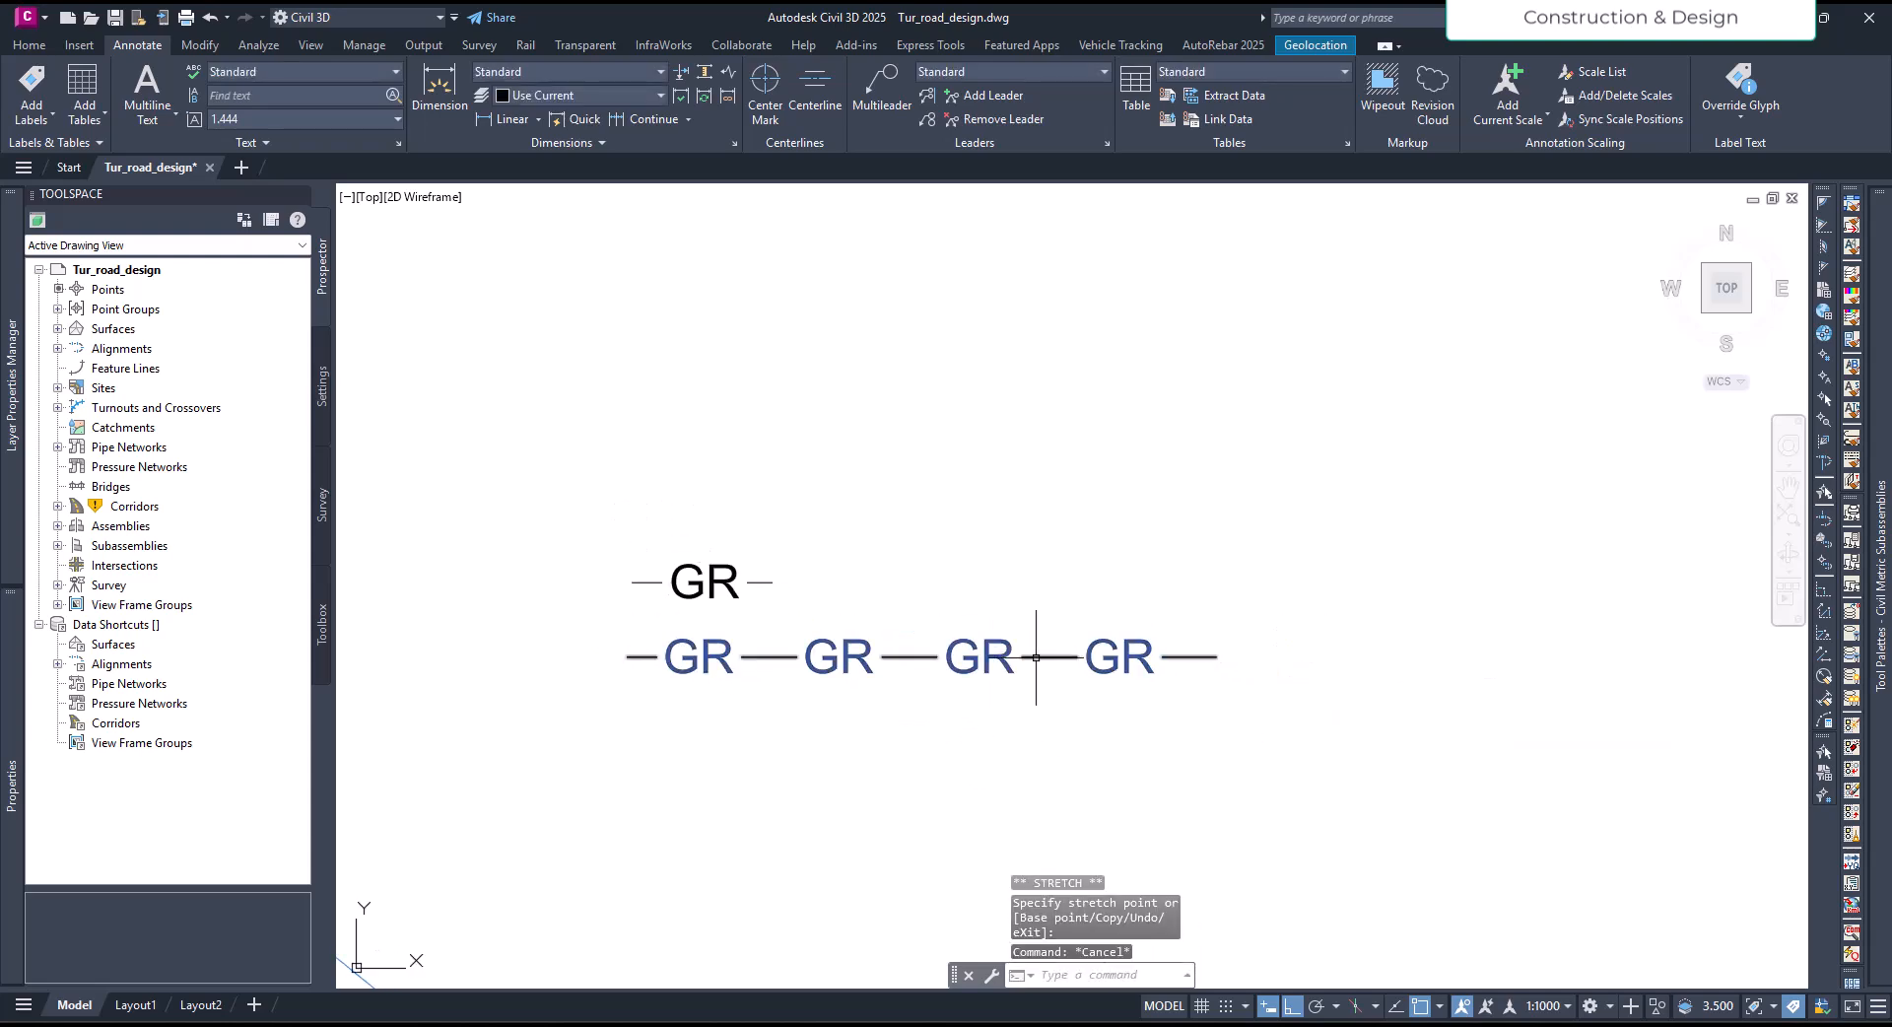
# - Set the global width of the stretched GR linetype polyline to 0.5
pyautogui.click(1033, 651)
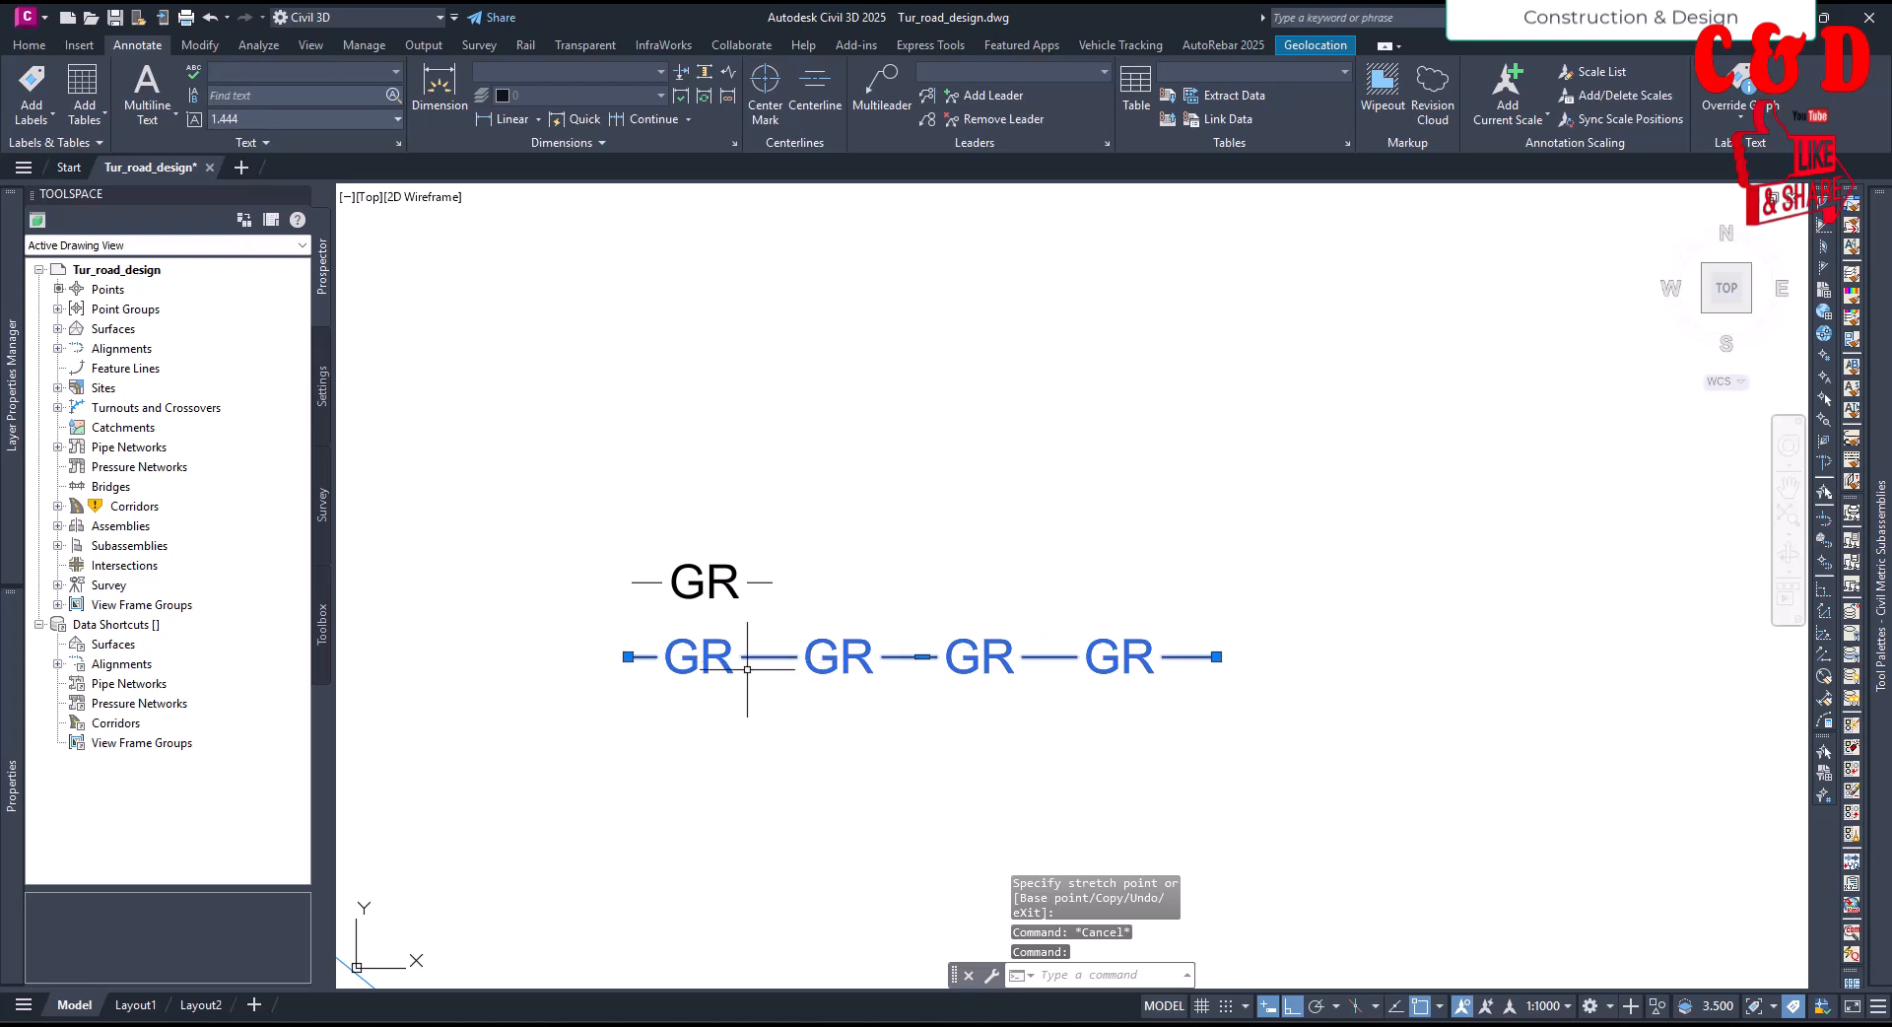
pyautogui.scroll(2, 657, 690)
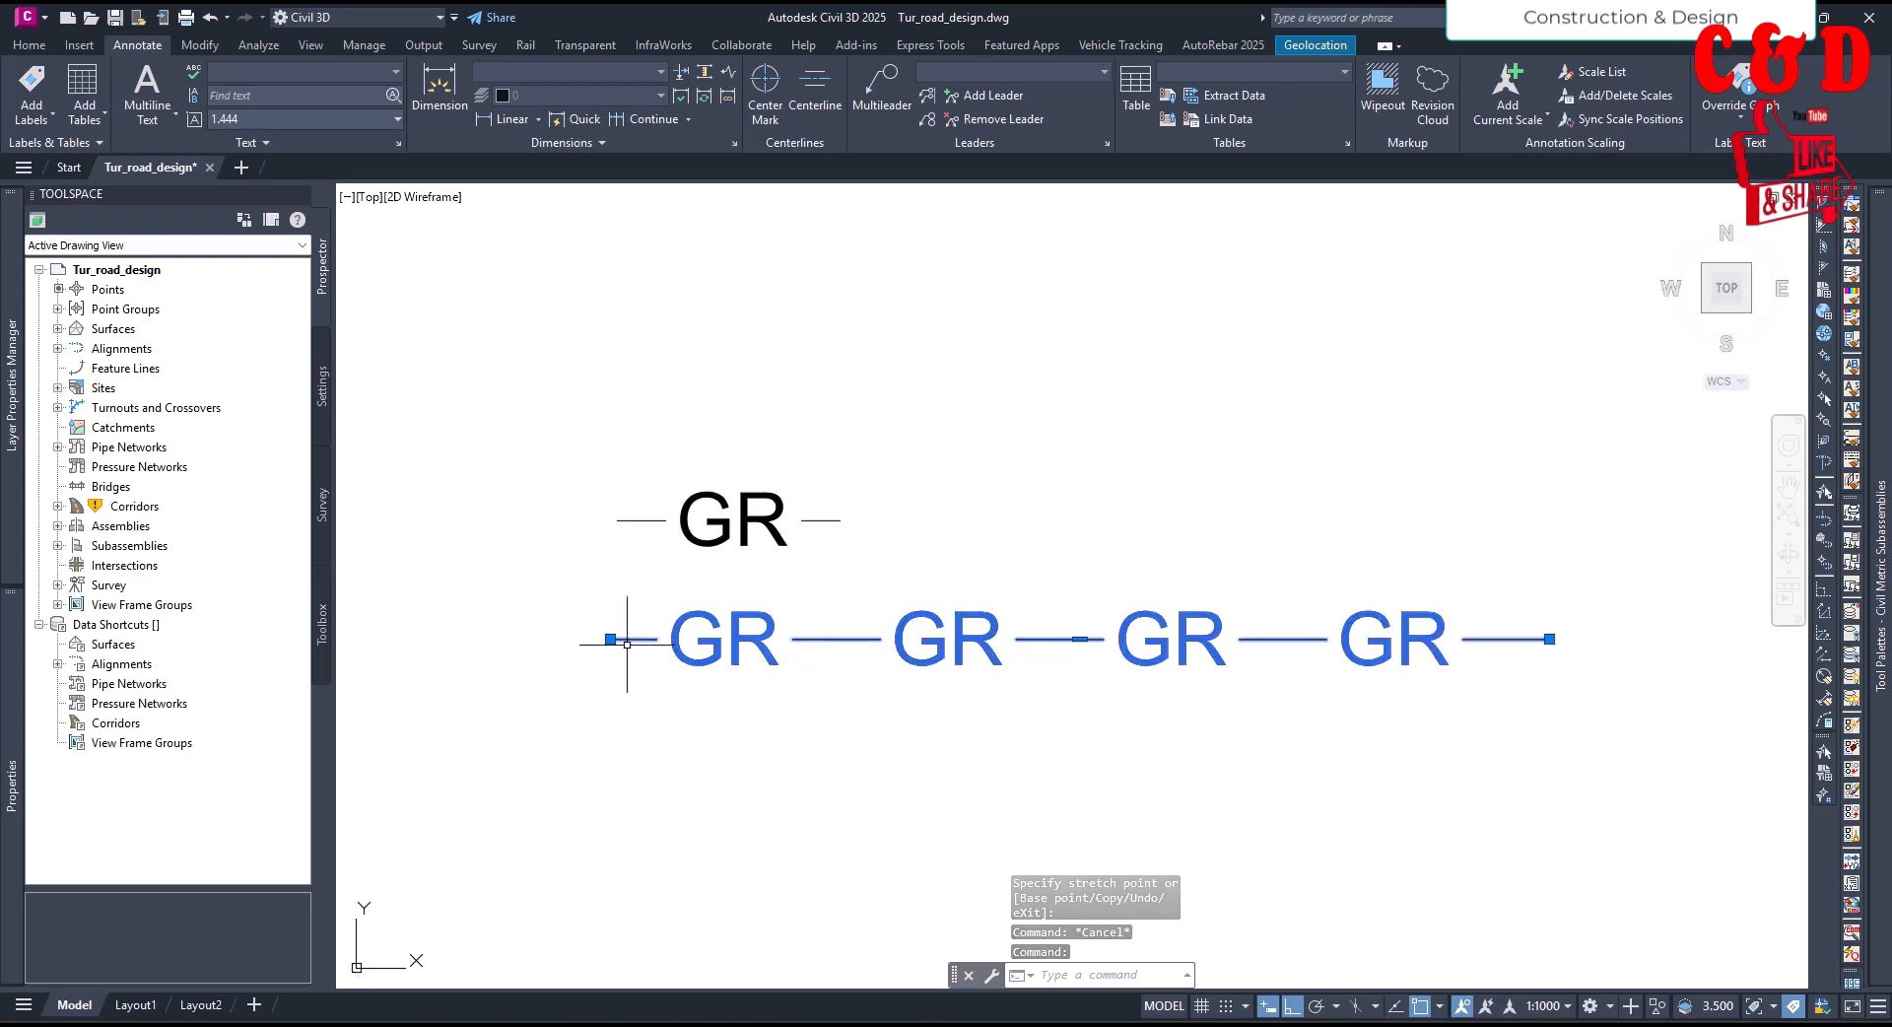
pyautogui.moveTo(22, 786)
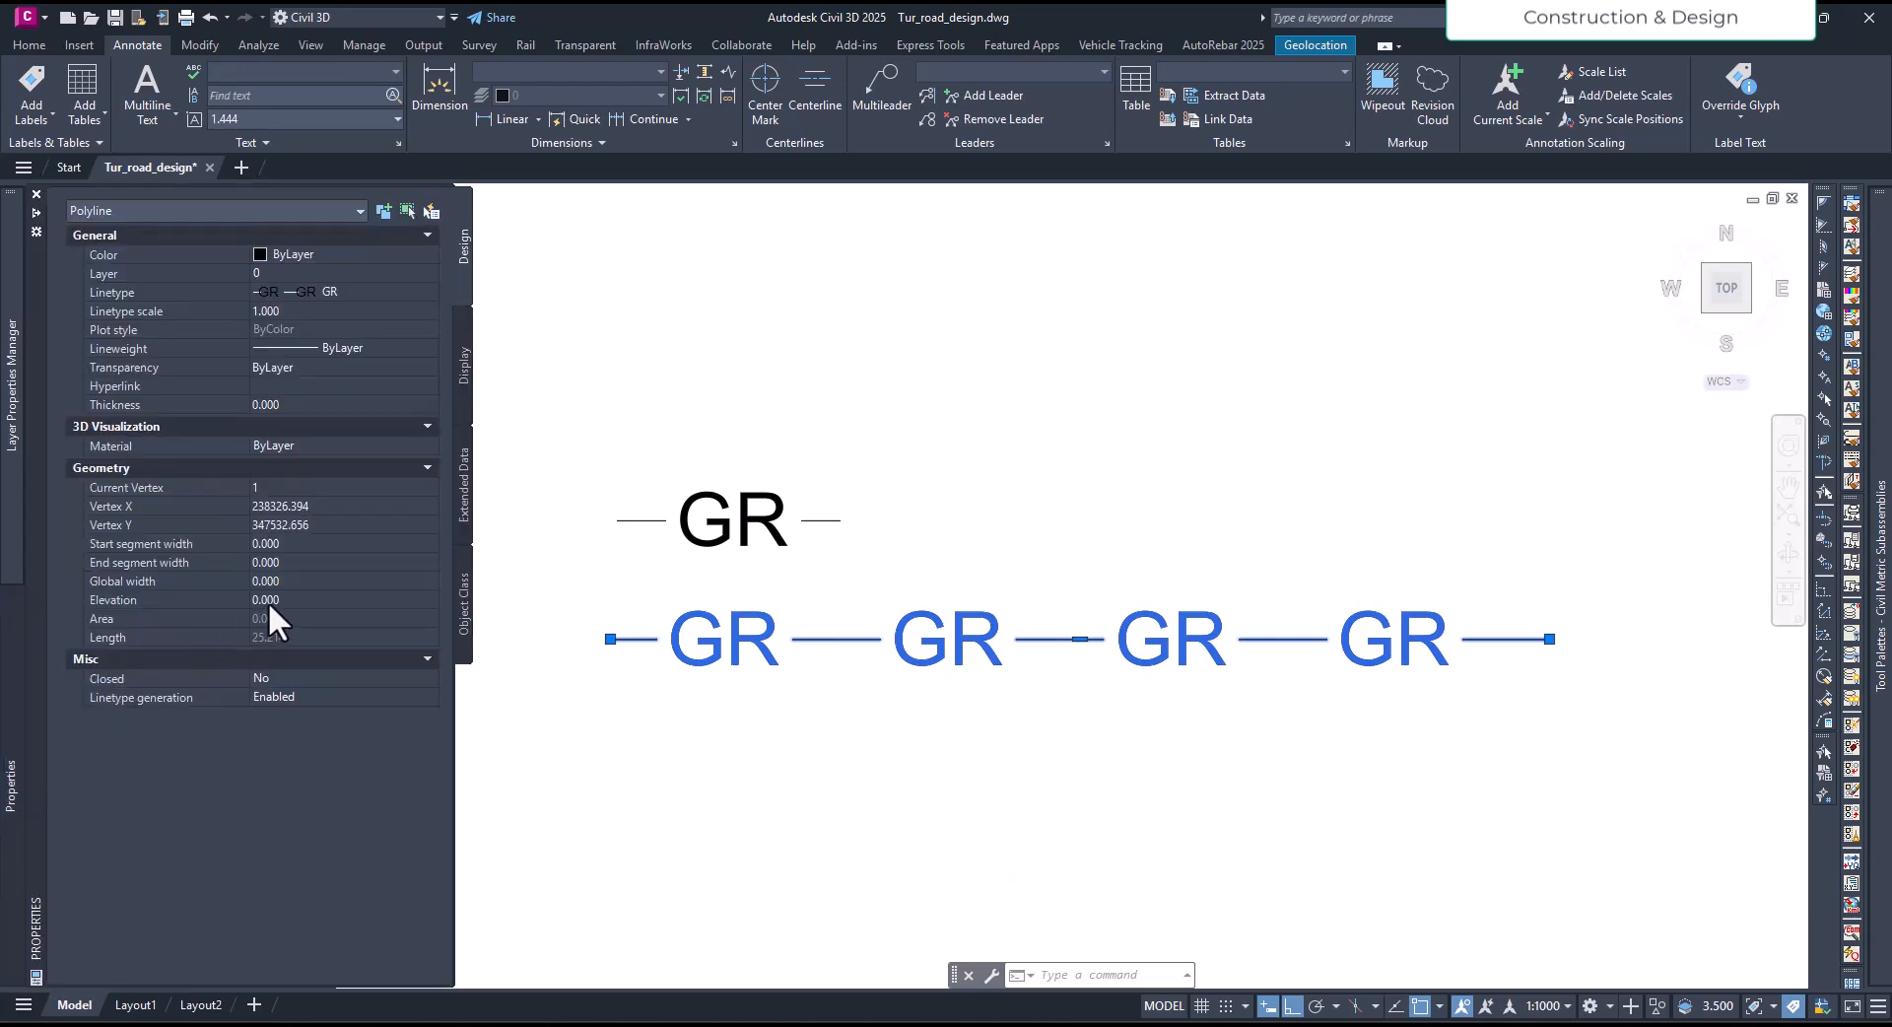
pyautogui.click(306, 579)
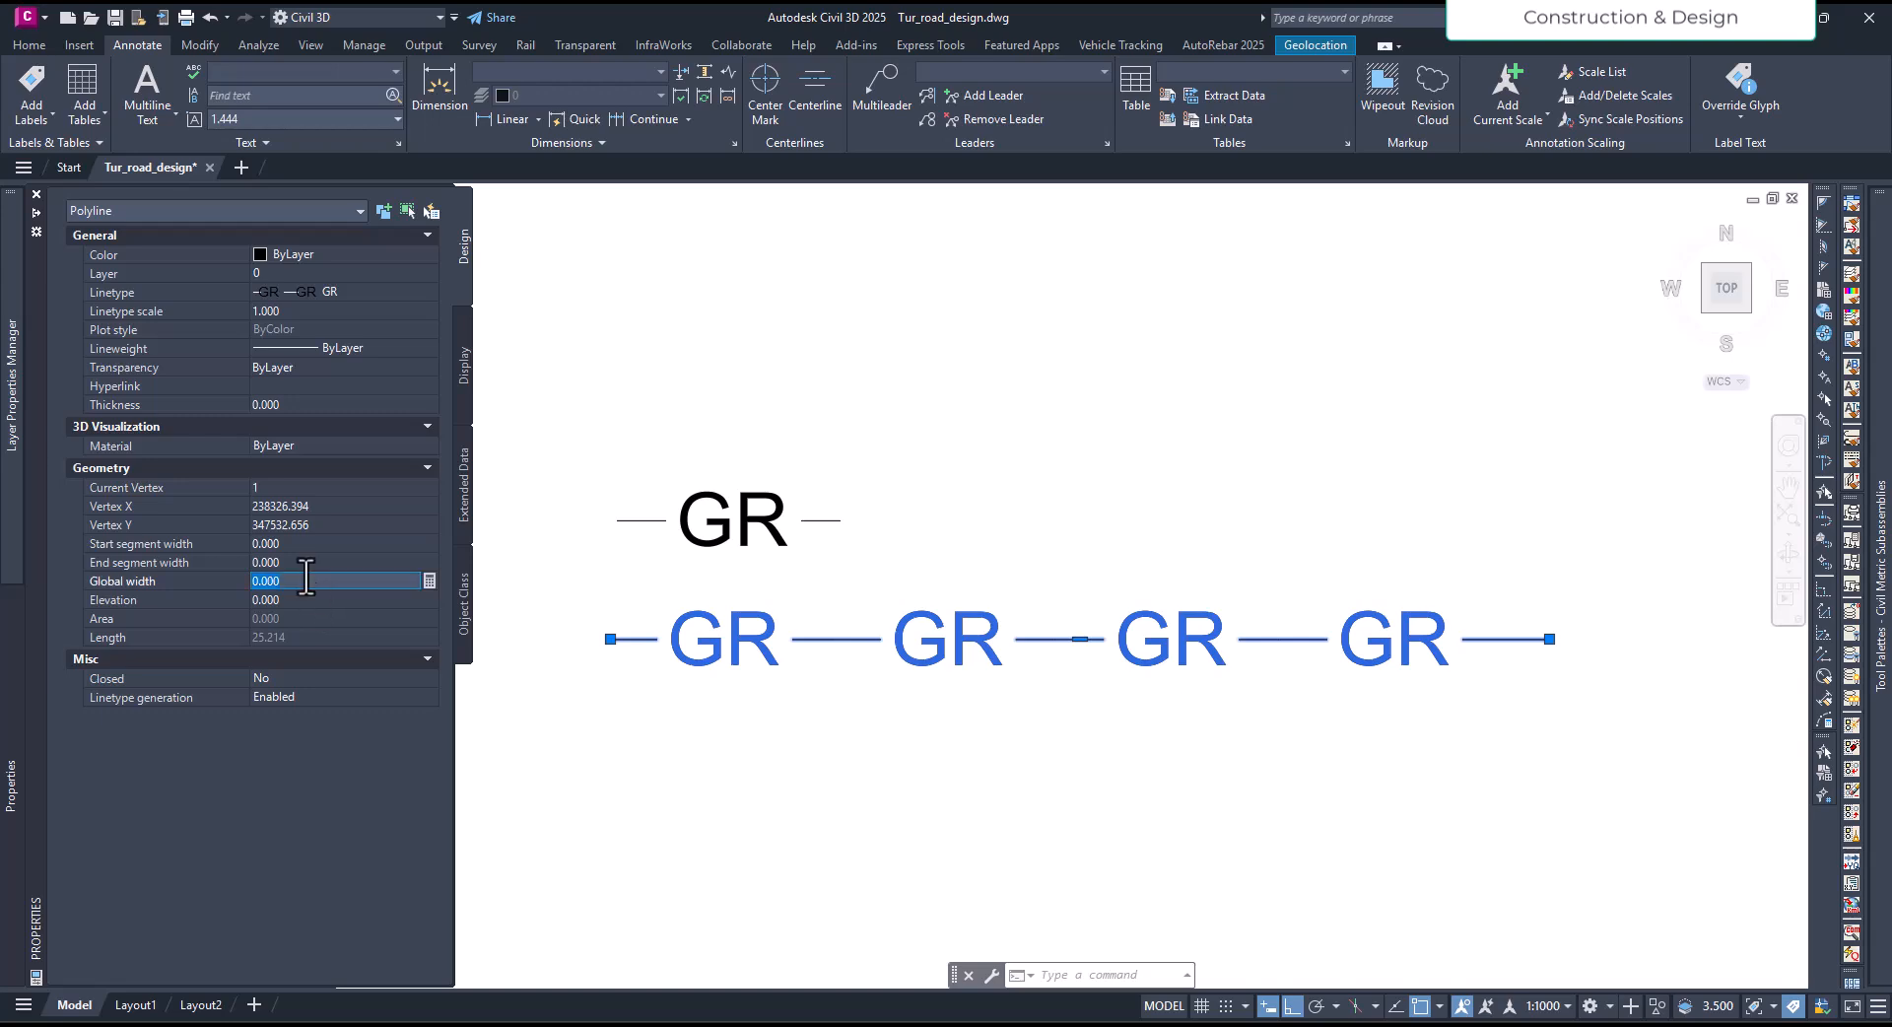
pyautogui.press('Tab')
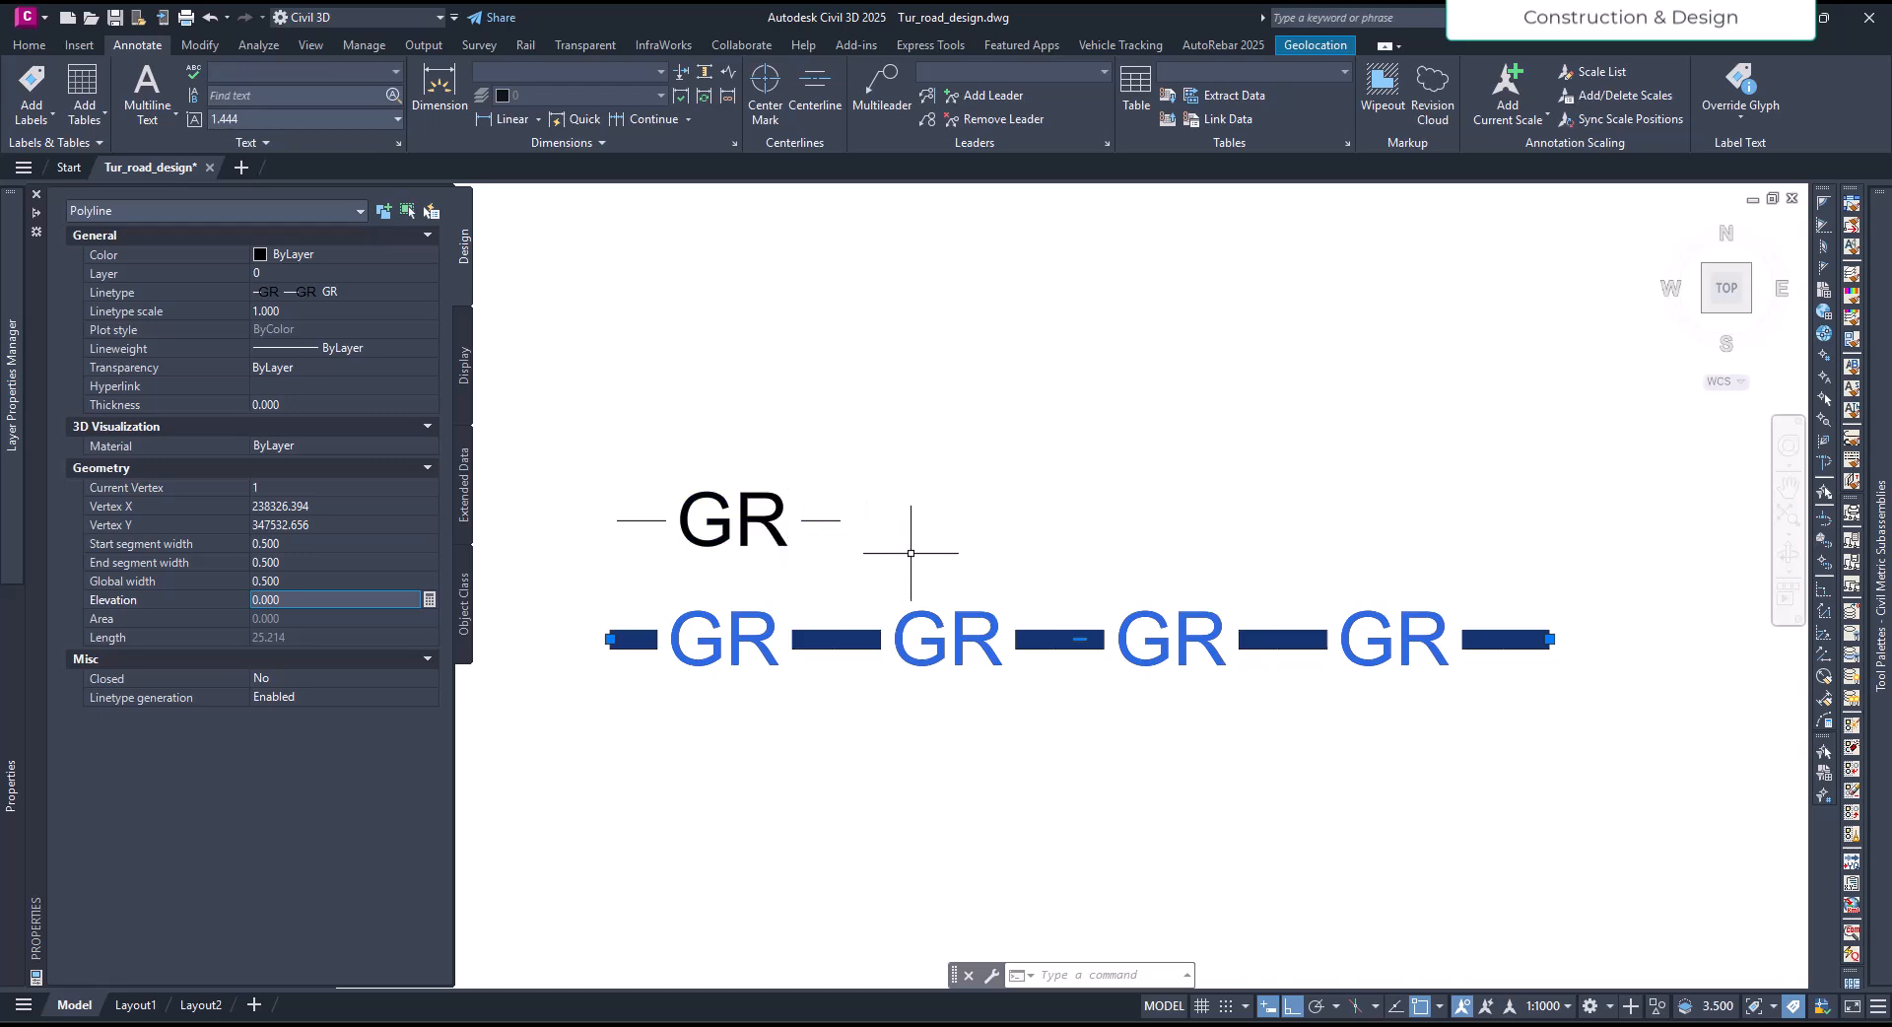
# - Change the color of the wide GR linetype polyline to Red and deselect it
pyautogui.moveTo(16, 753)
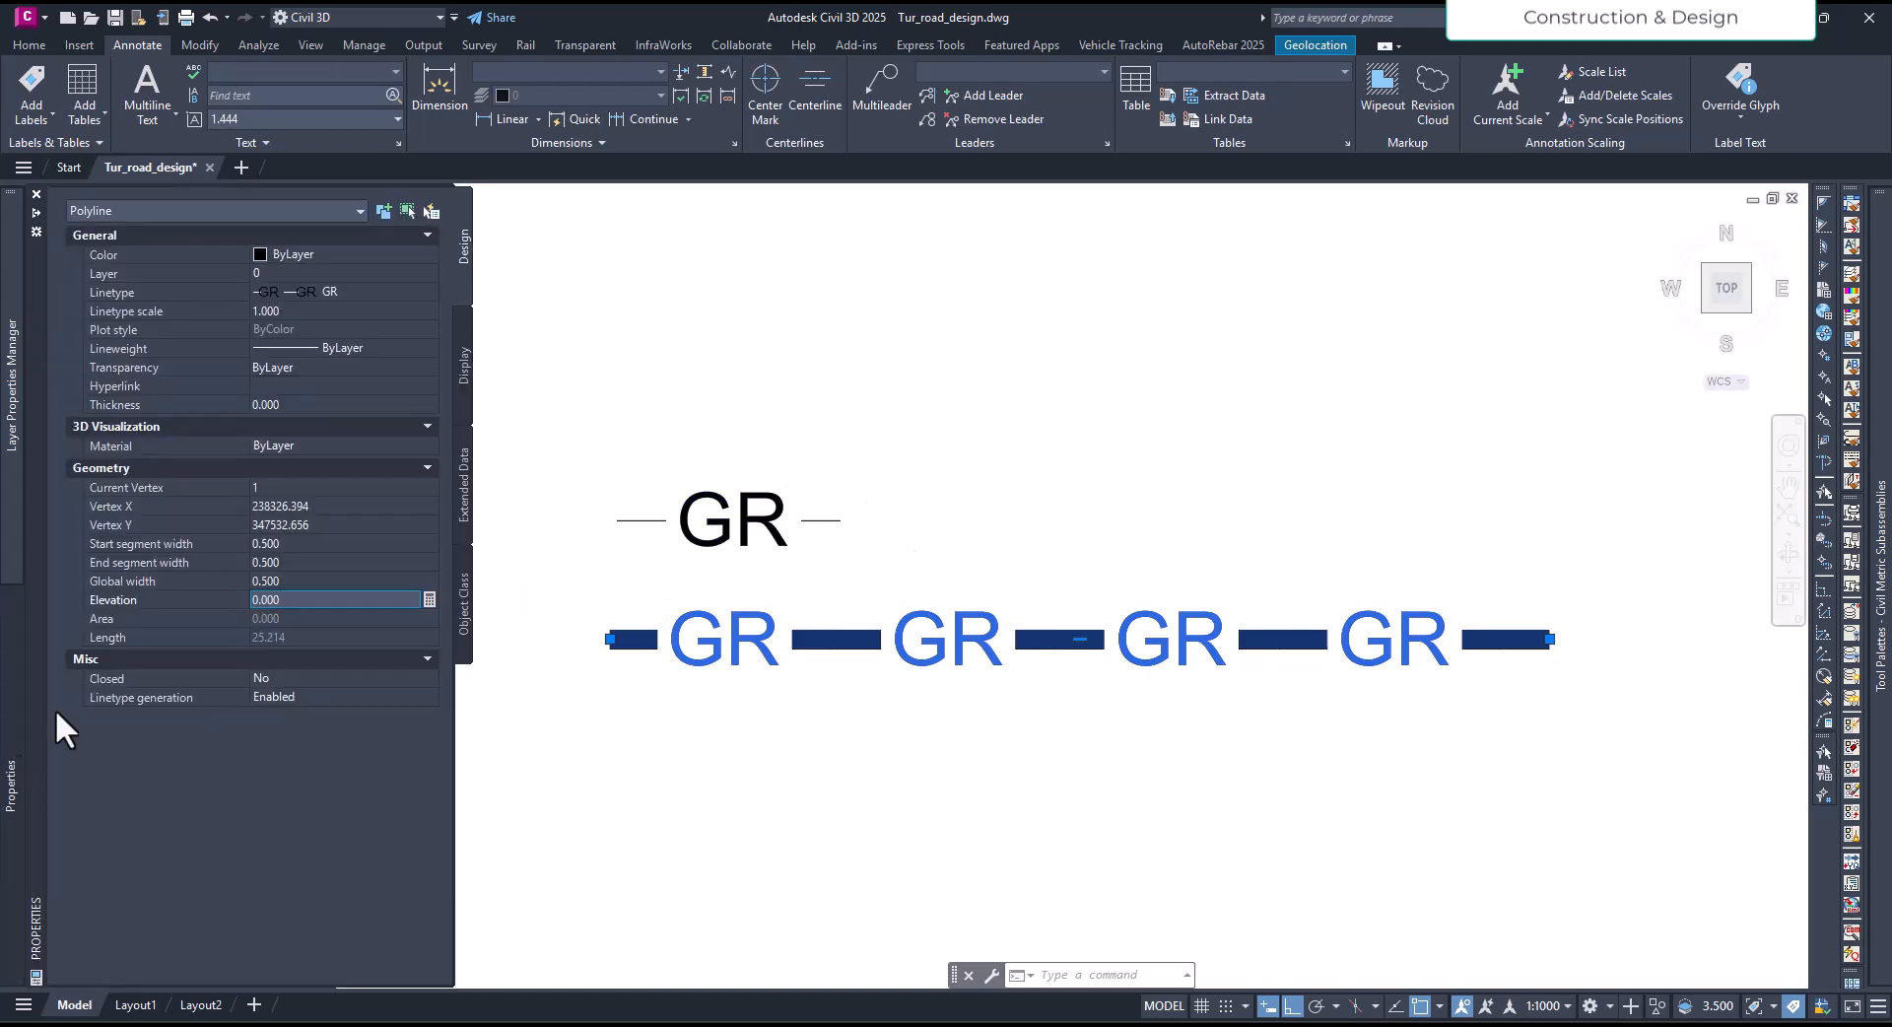
pyautogui.click(311, 253)
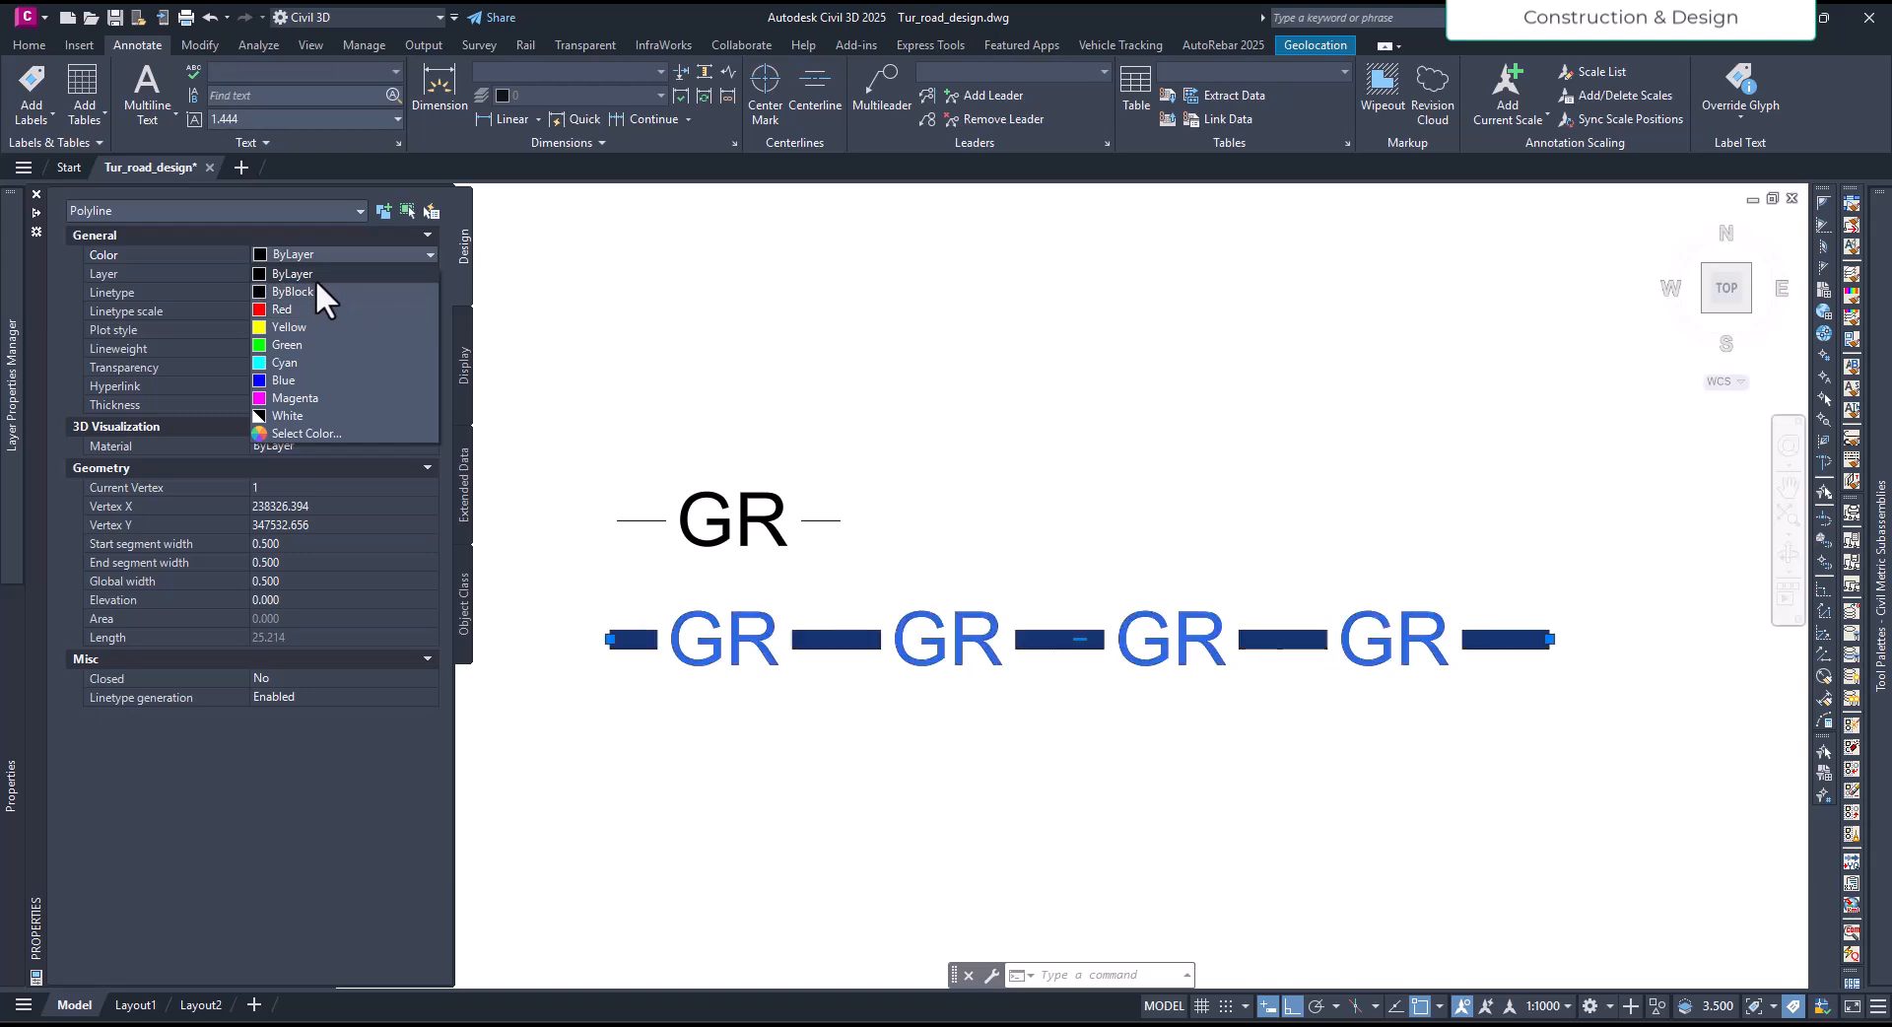
pyautogui.click(316, 278)
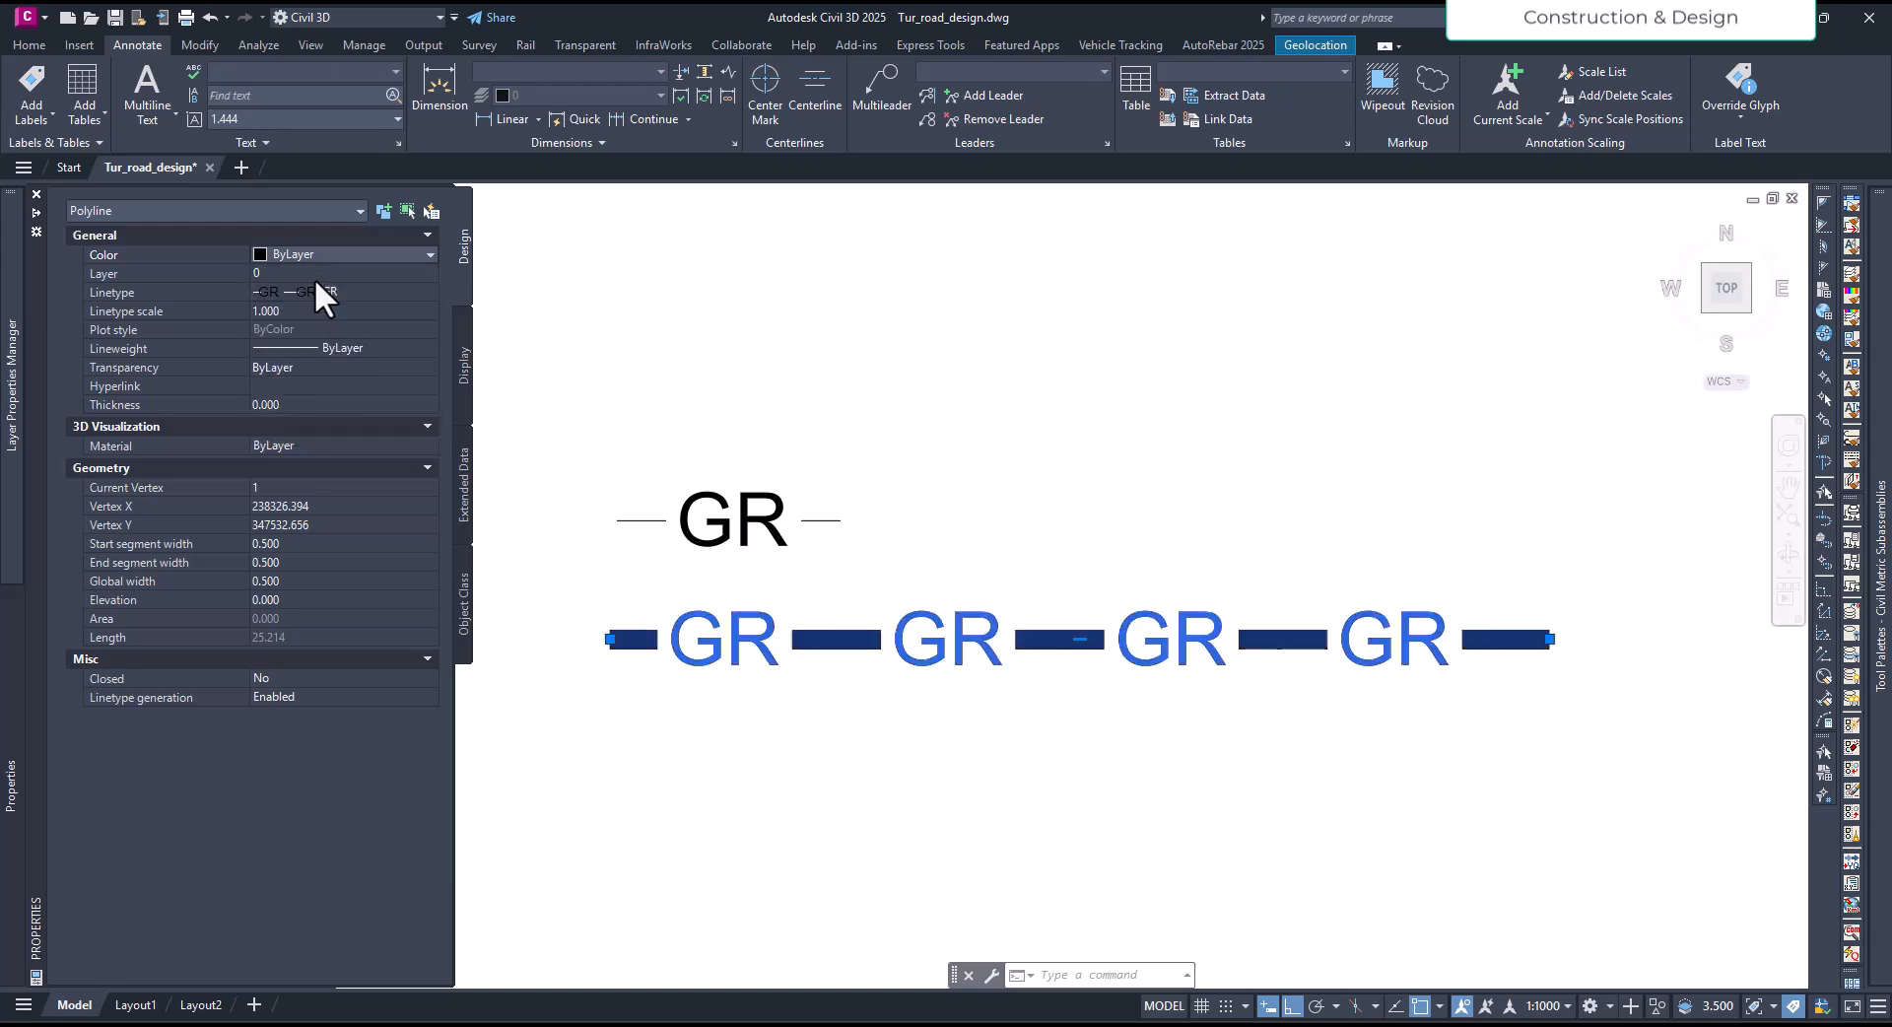
pyautogui.click(274, 252)
pyautogui.click(306, 313)
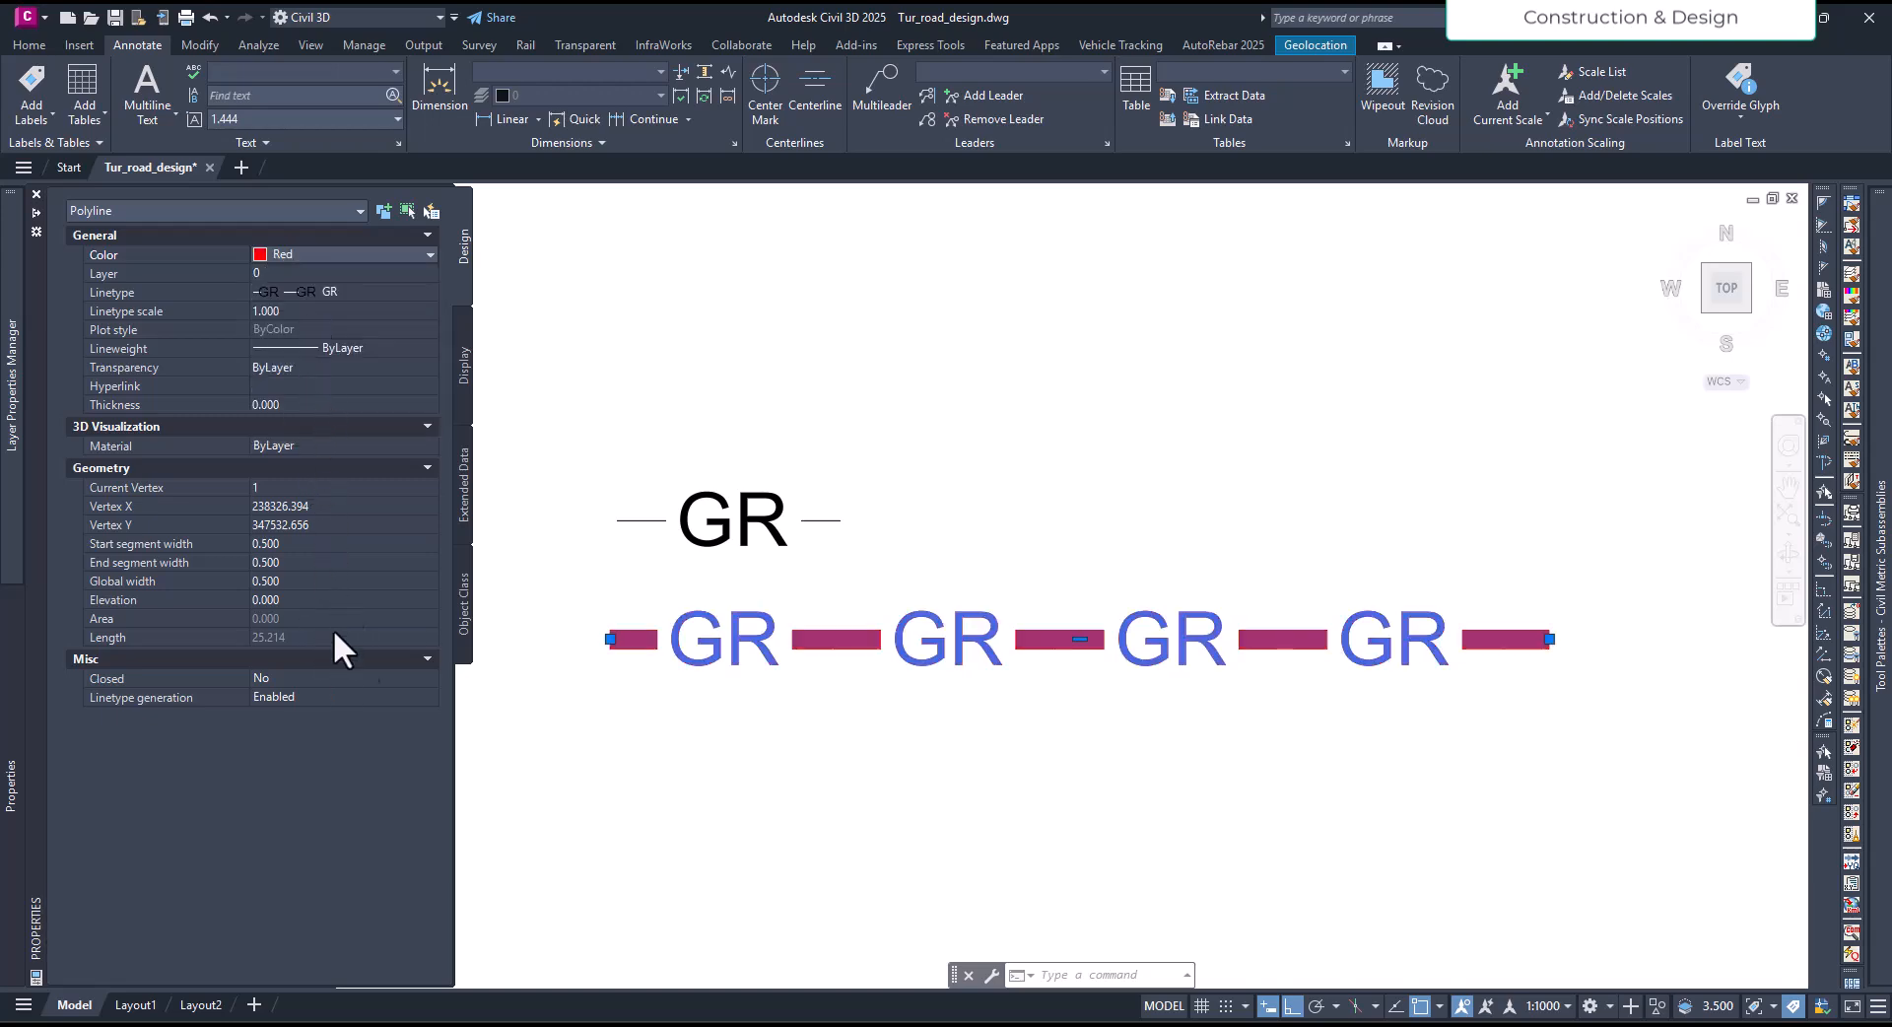
pyautogui.press('Escape')
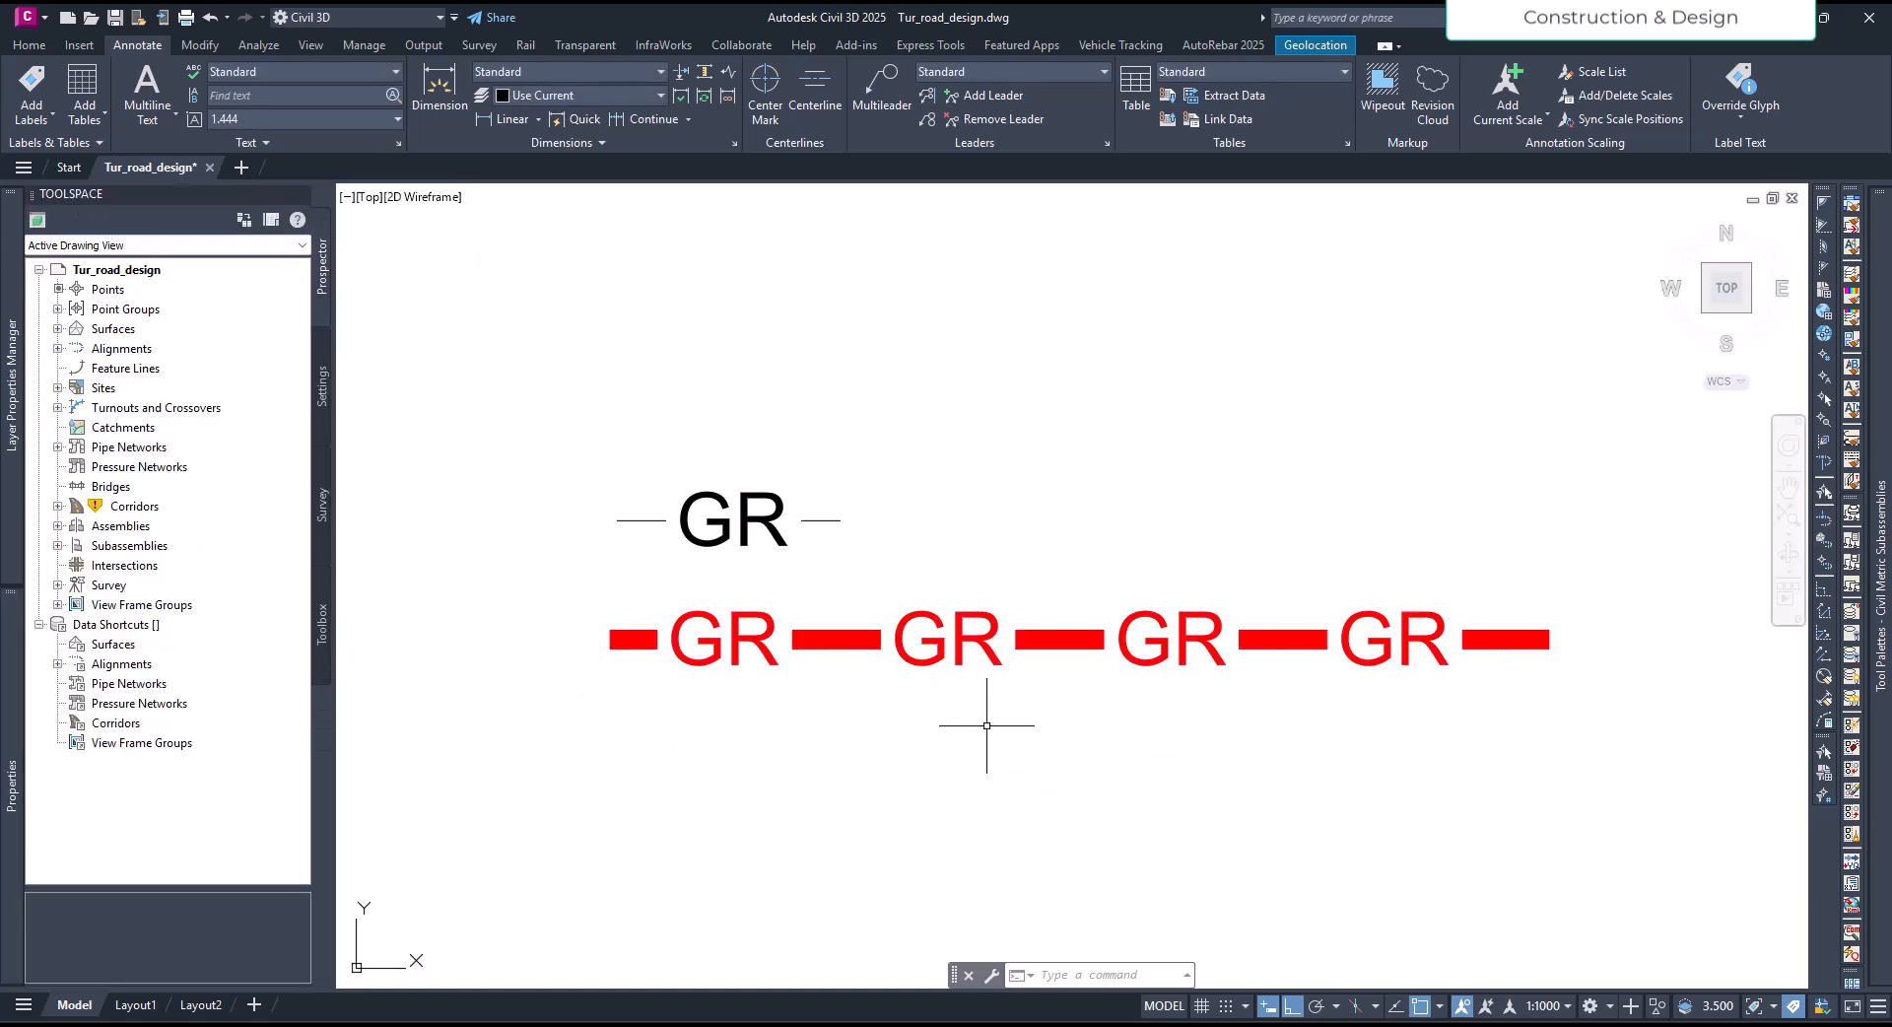
pyautogui.scroll(-5, 981, 728)
pyautogui.click(975, 622)
pyautogui.scroll(4, 985, 630)
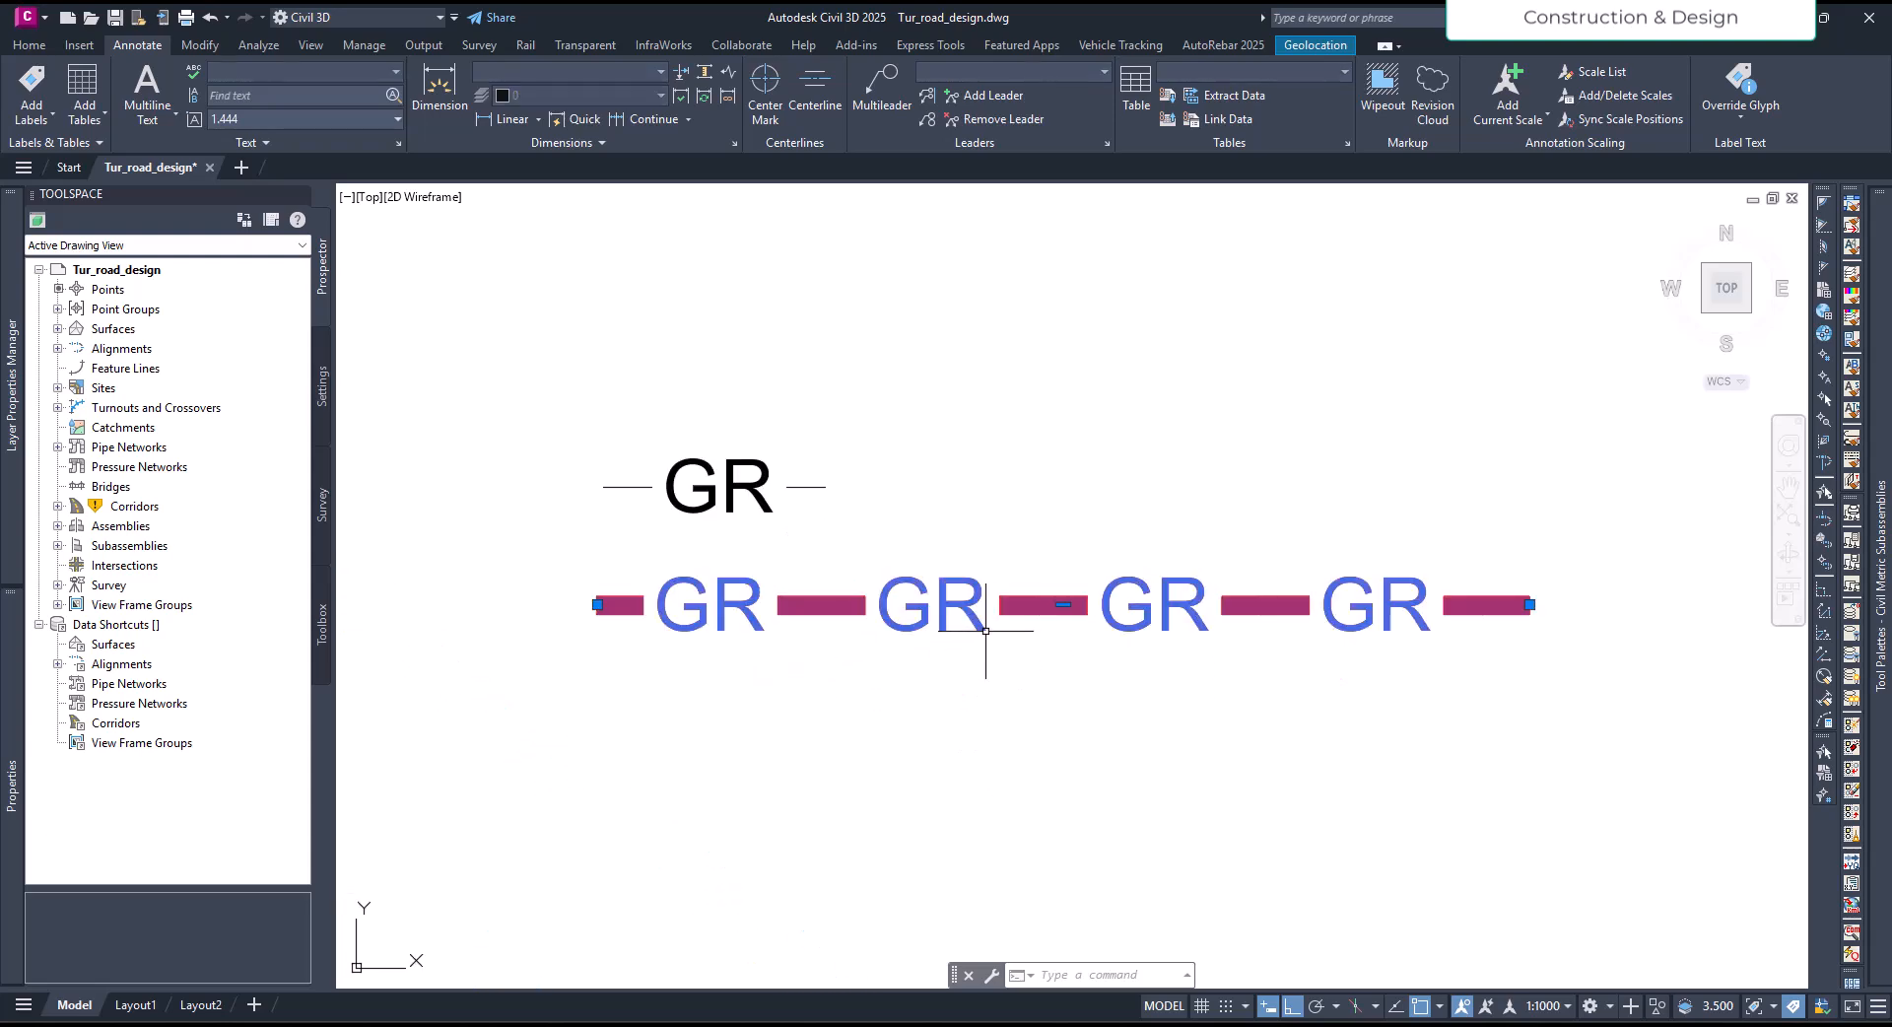
pyautogui.press('Escape')
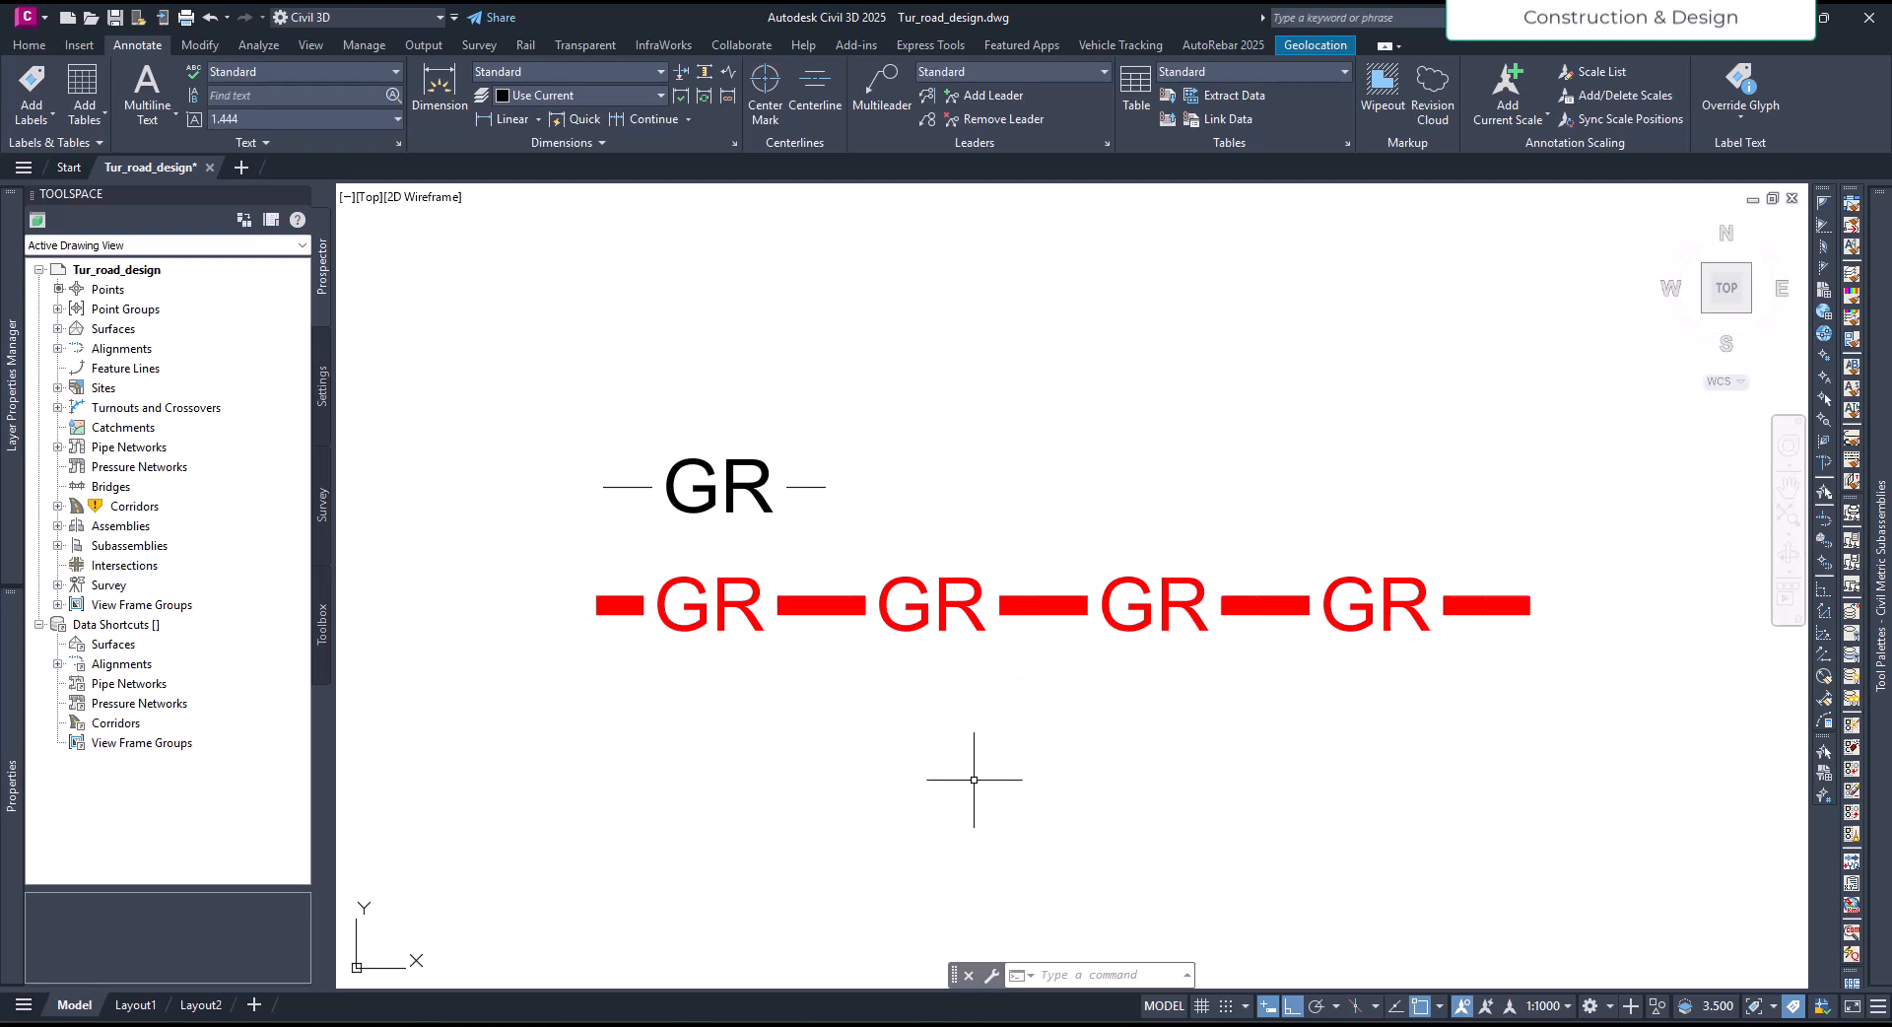
# - Switch to GR.lin in Notepad and replace GR with JB in the linetype's name, description and quoted text
pyautogui.click(1272, 1013)
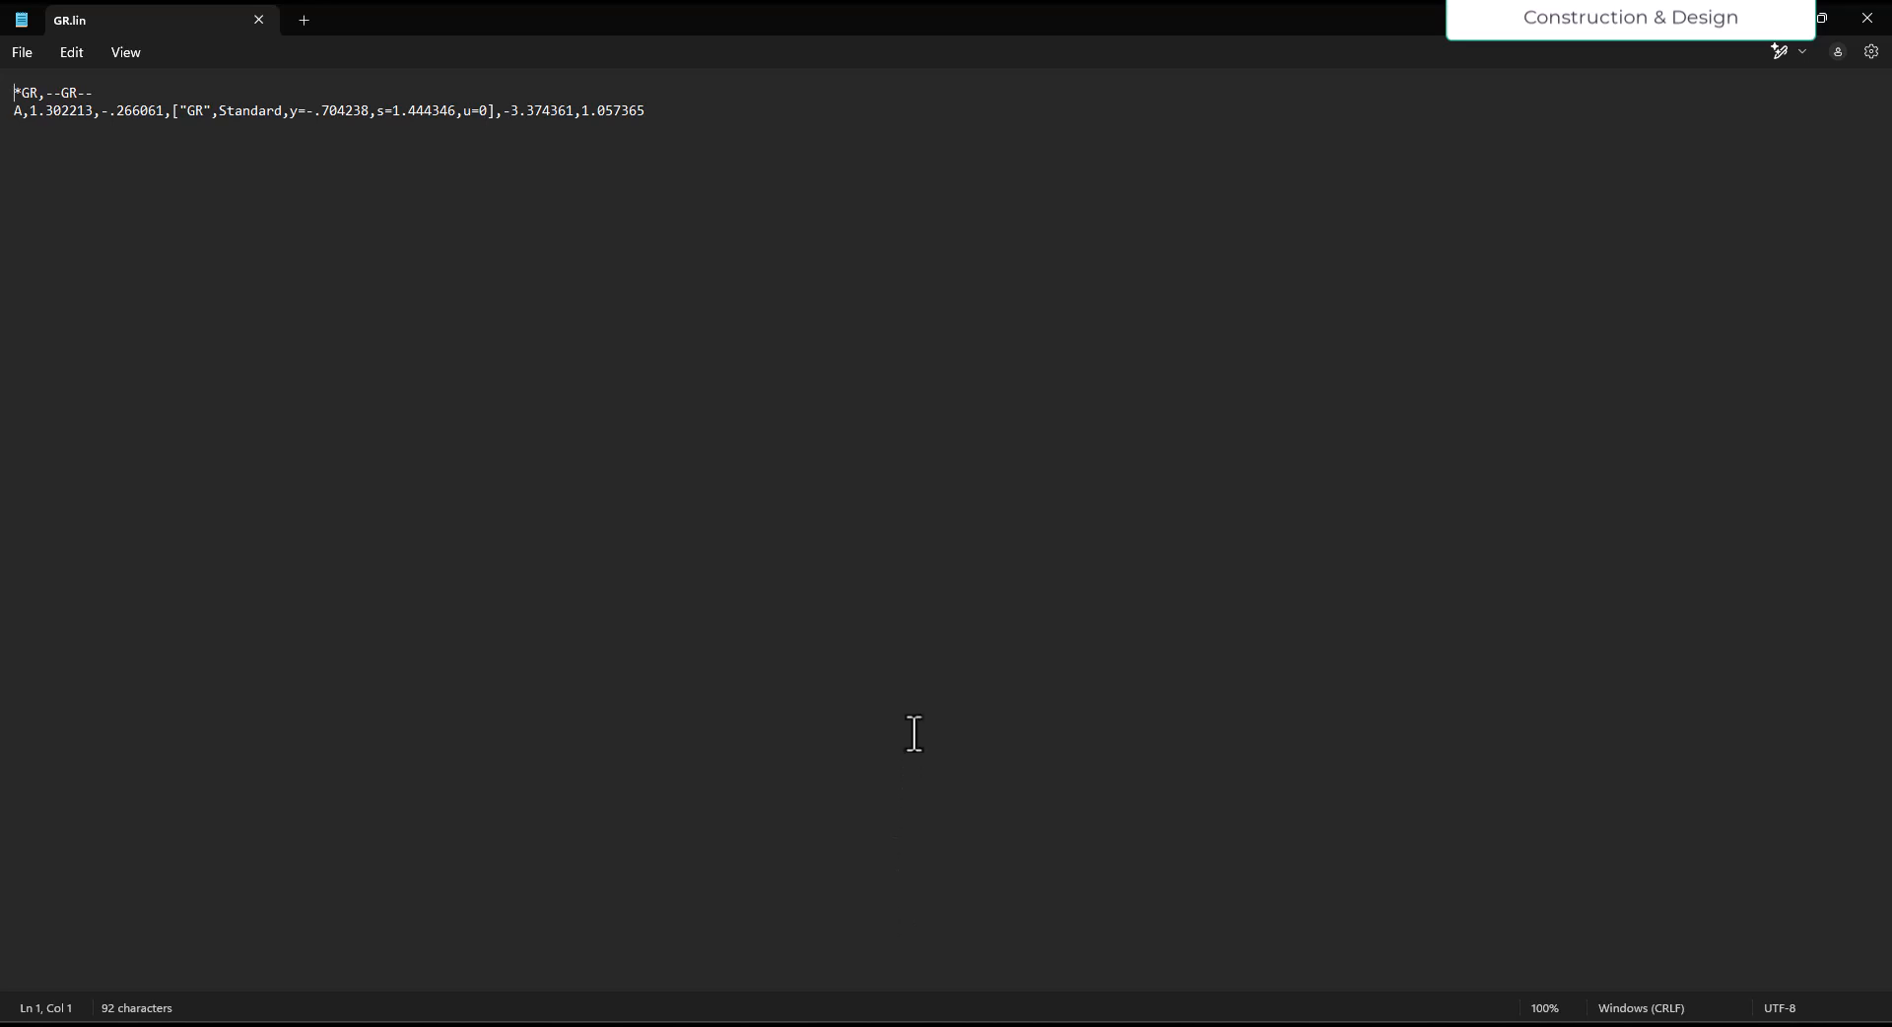
pyautogui.moveTo(647, 119); pyautogui.dragTo(17, 96)
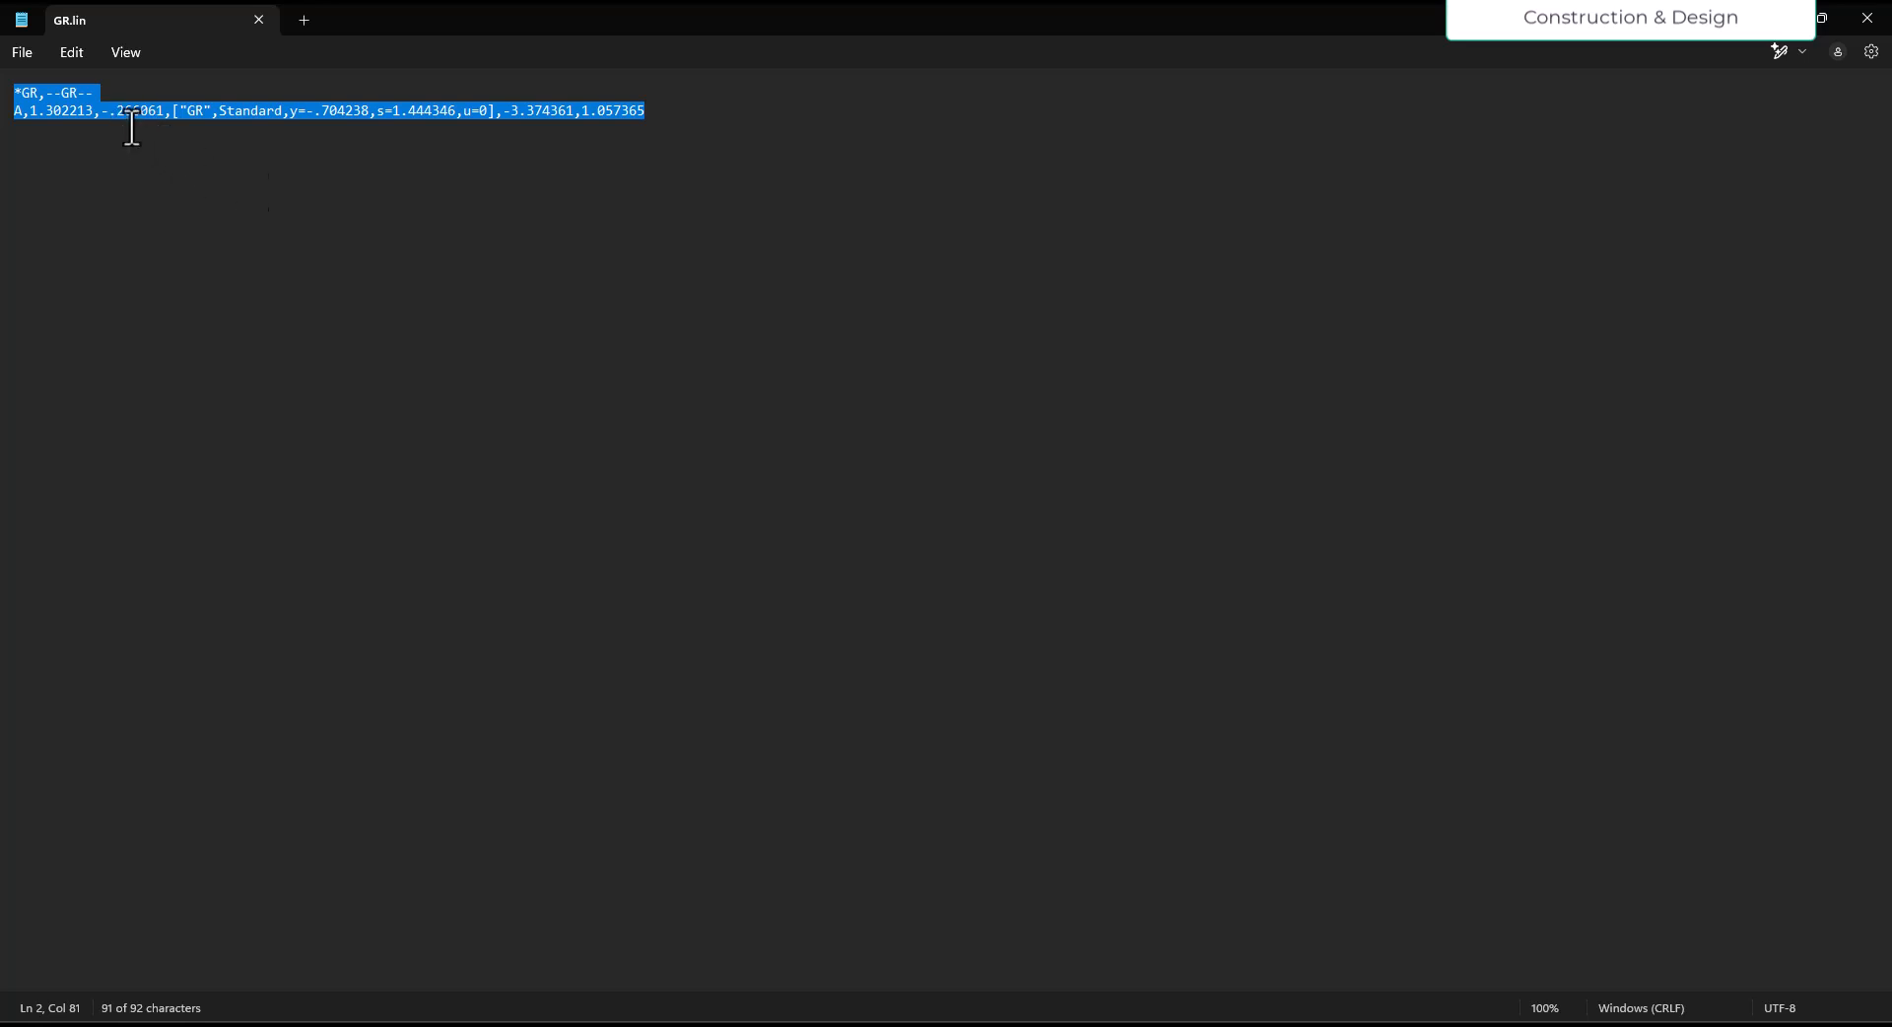
pyautogui.click(30, 94)
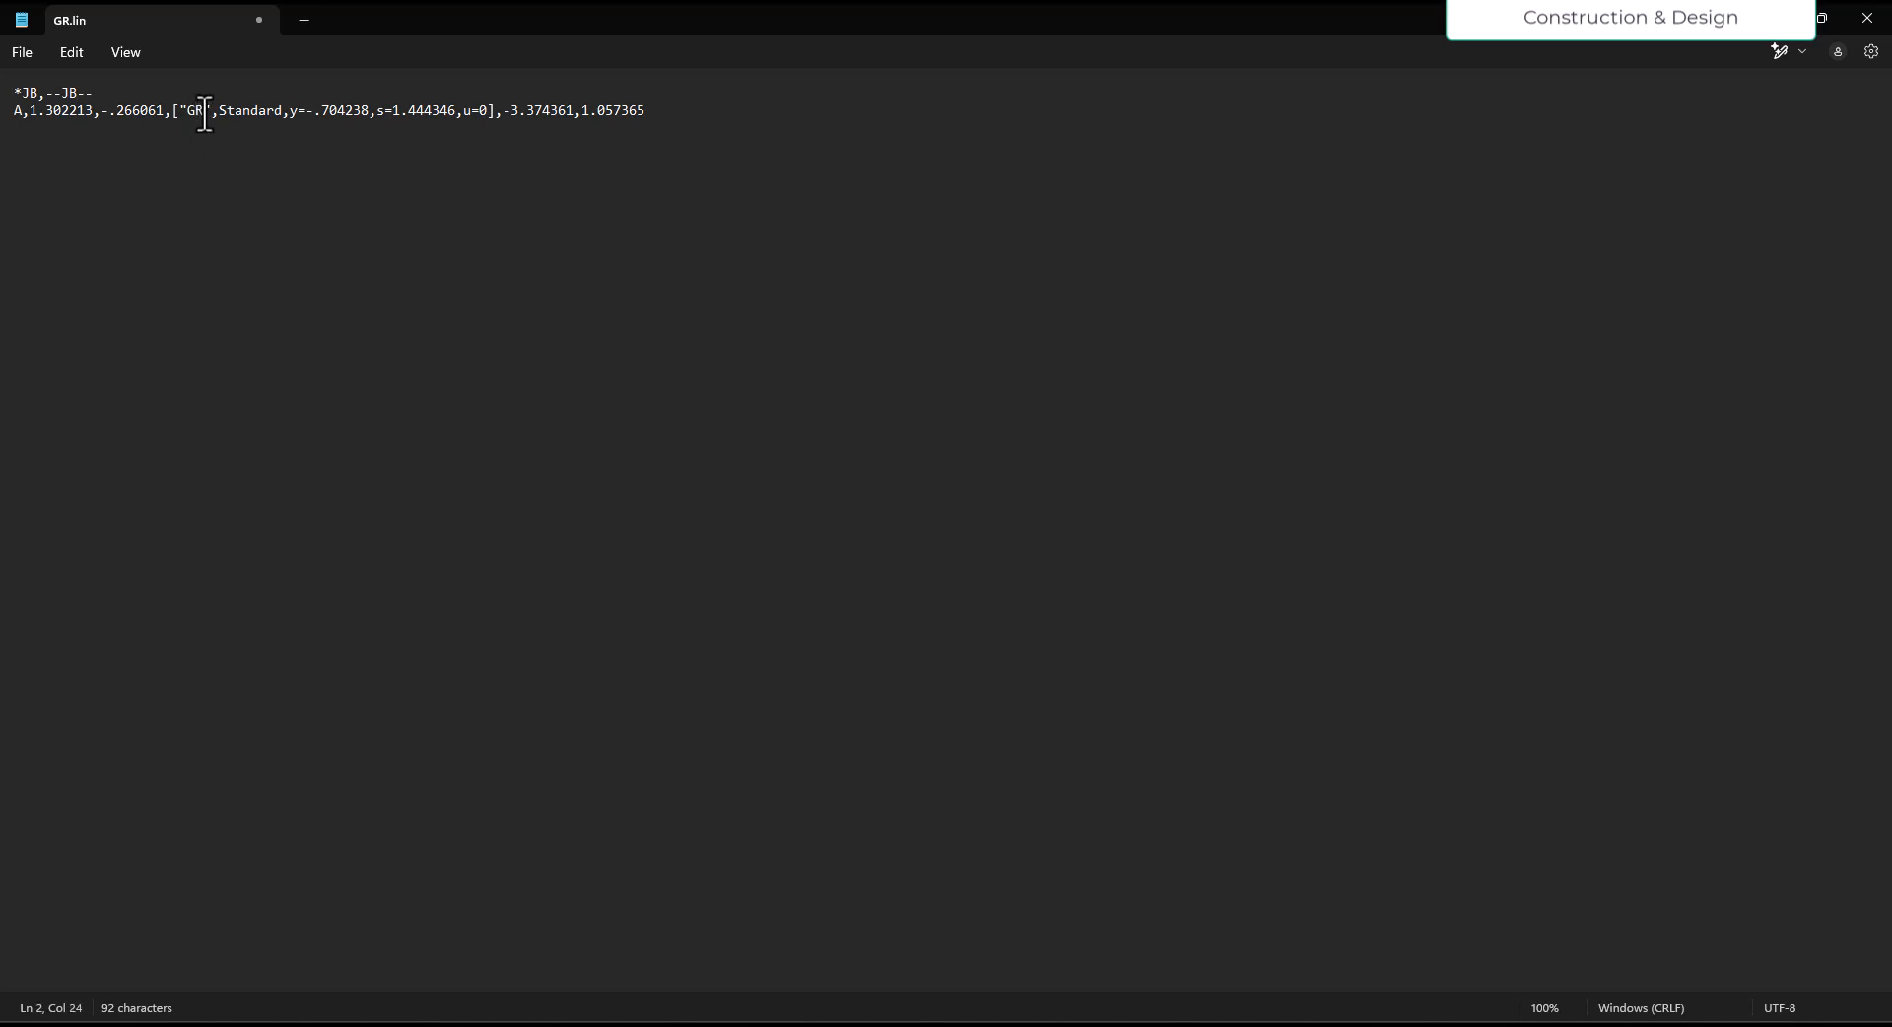
pyautogui.press('BackSpace')
pyautogui.press('BackSpace')
pyautogui.write('JB')
# - Save the edited linetype definition as JB.lin in D:\TUT, close it and return to Civil 3D
pyautogui.click(28, 51)
pyautogui.click(126, 216)
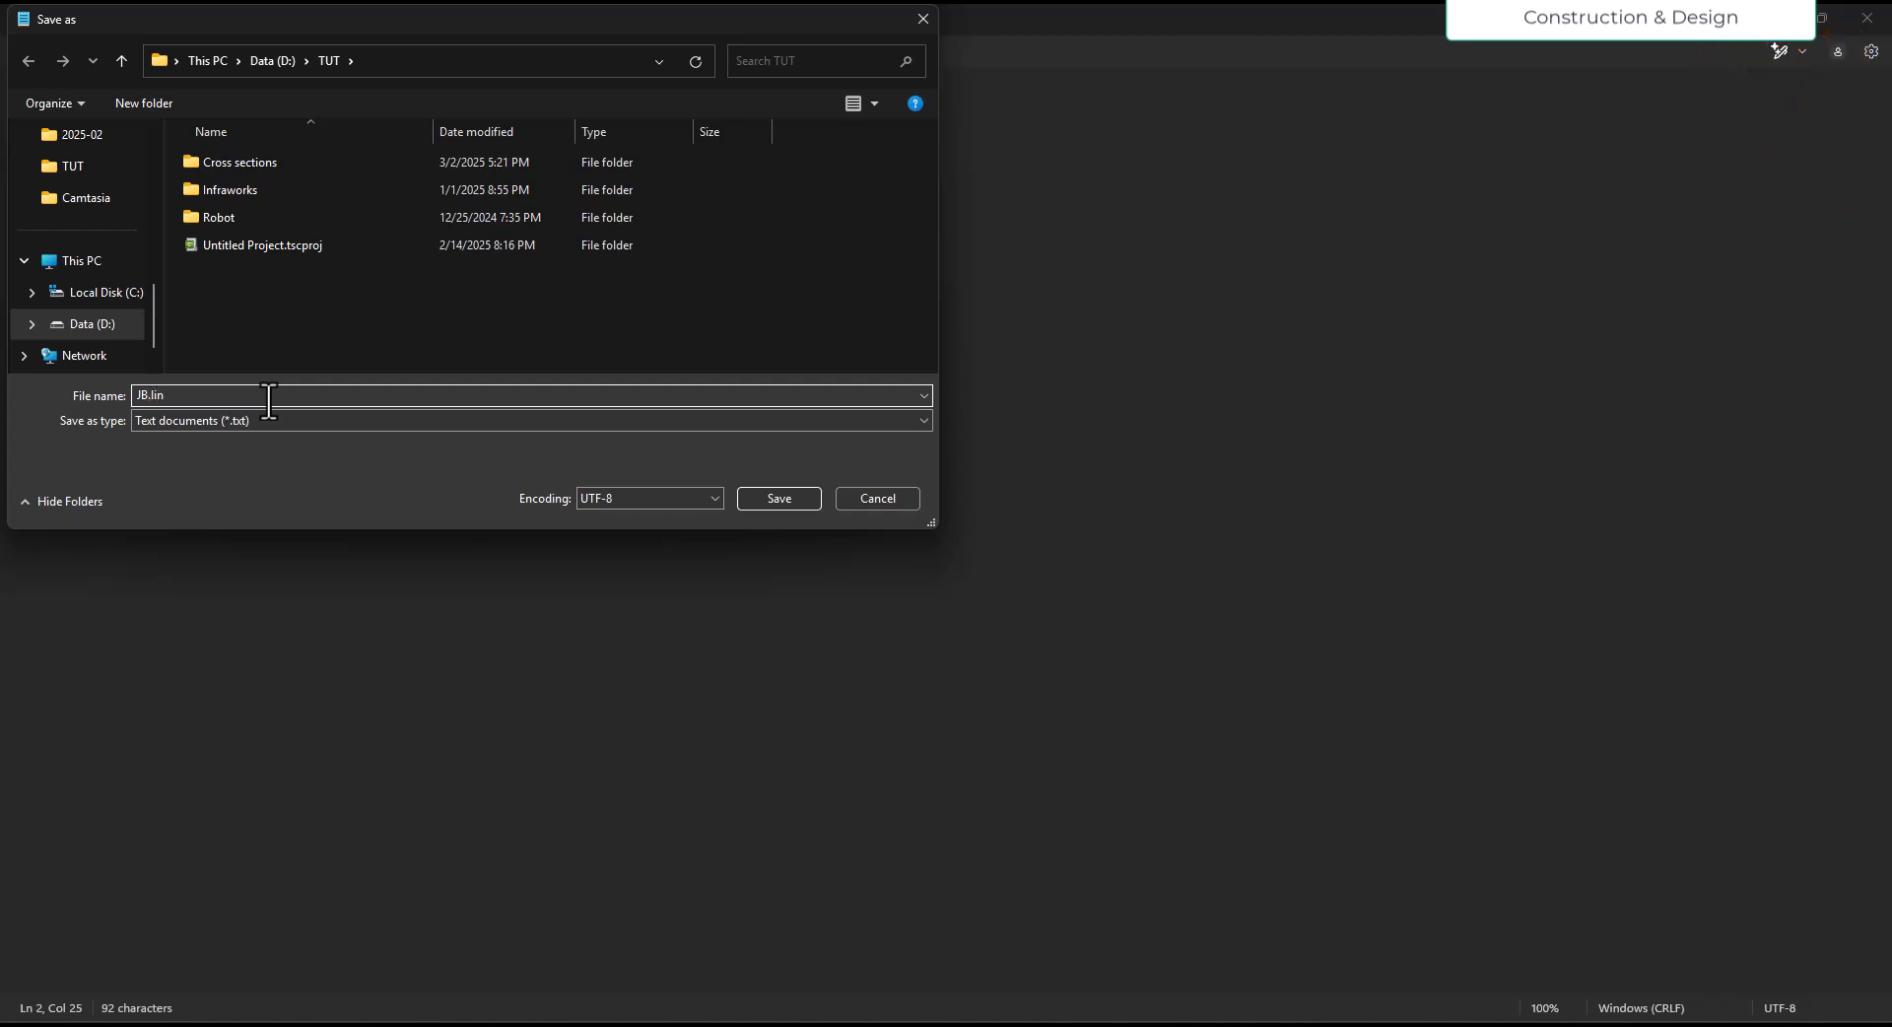
pyautogui.click(767, 494)
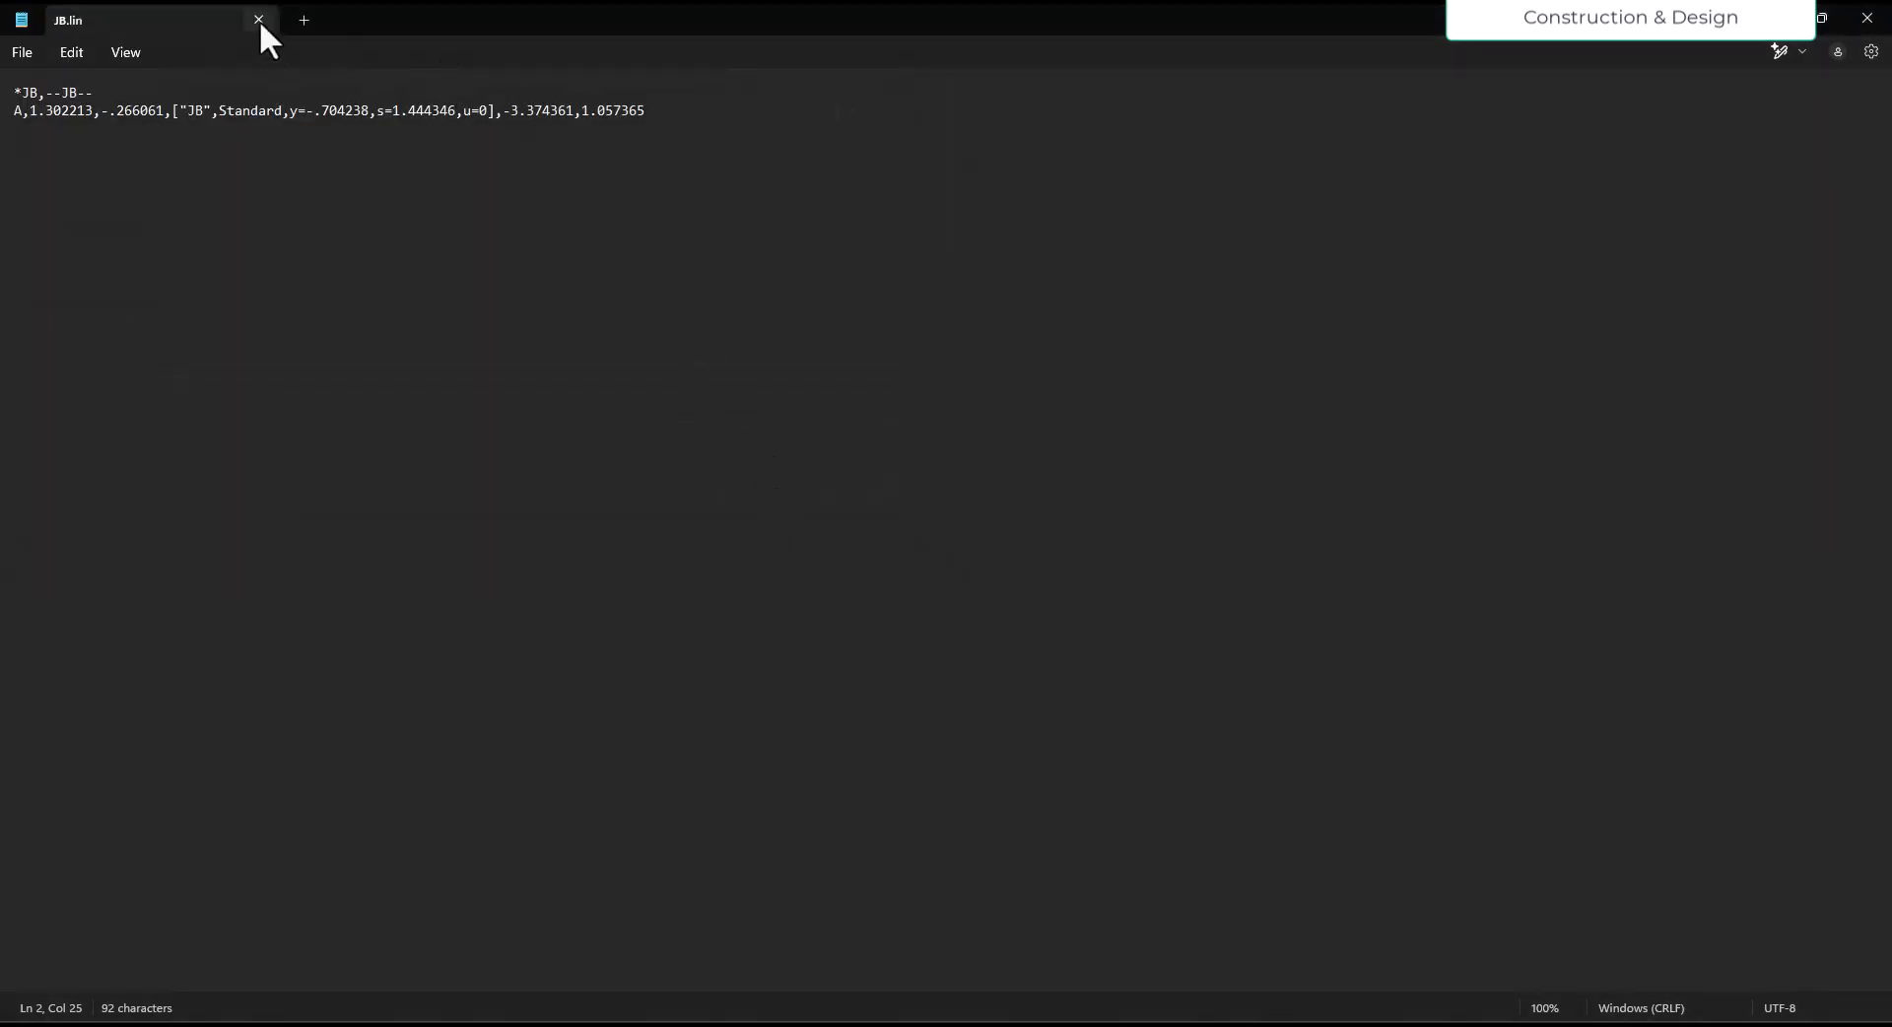
pyautogui.click(258, 20)
pyautogui.click(1103, 459)
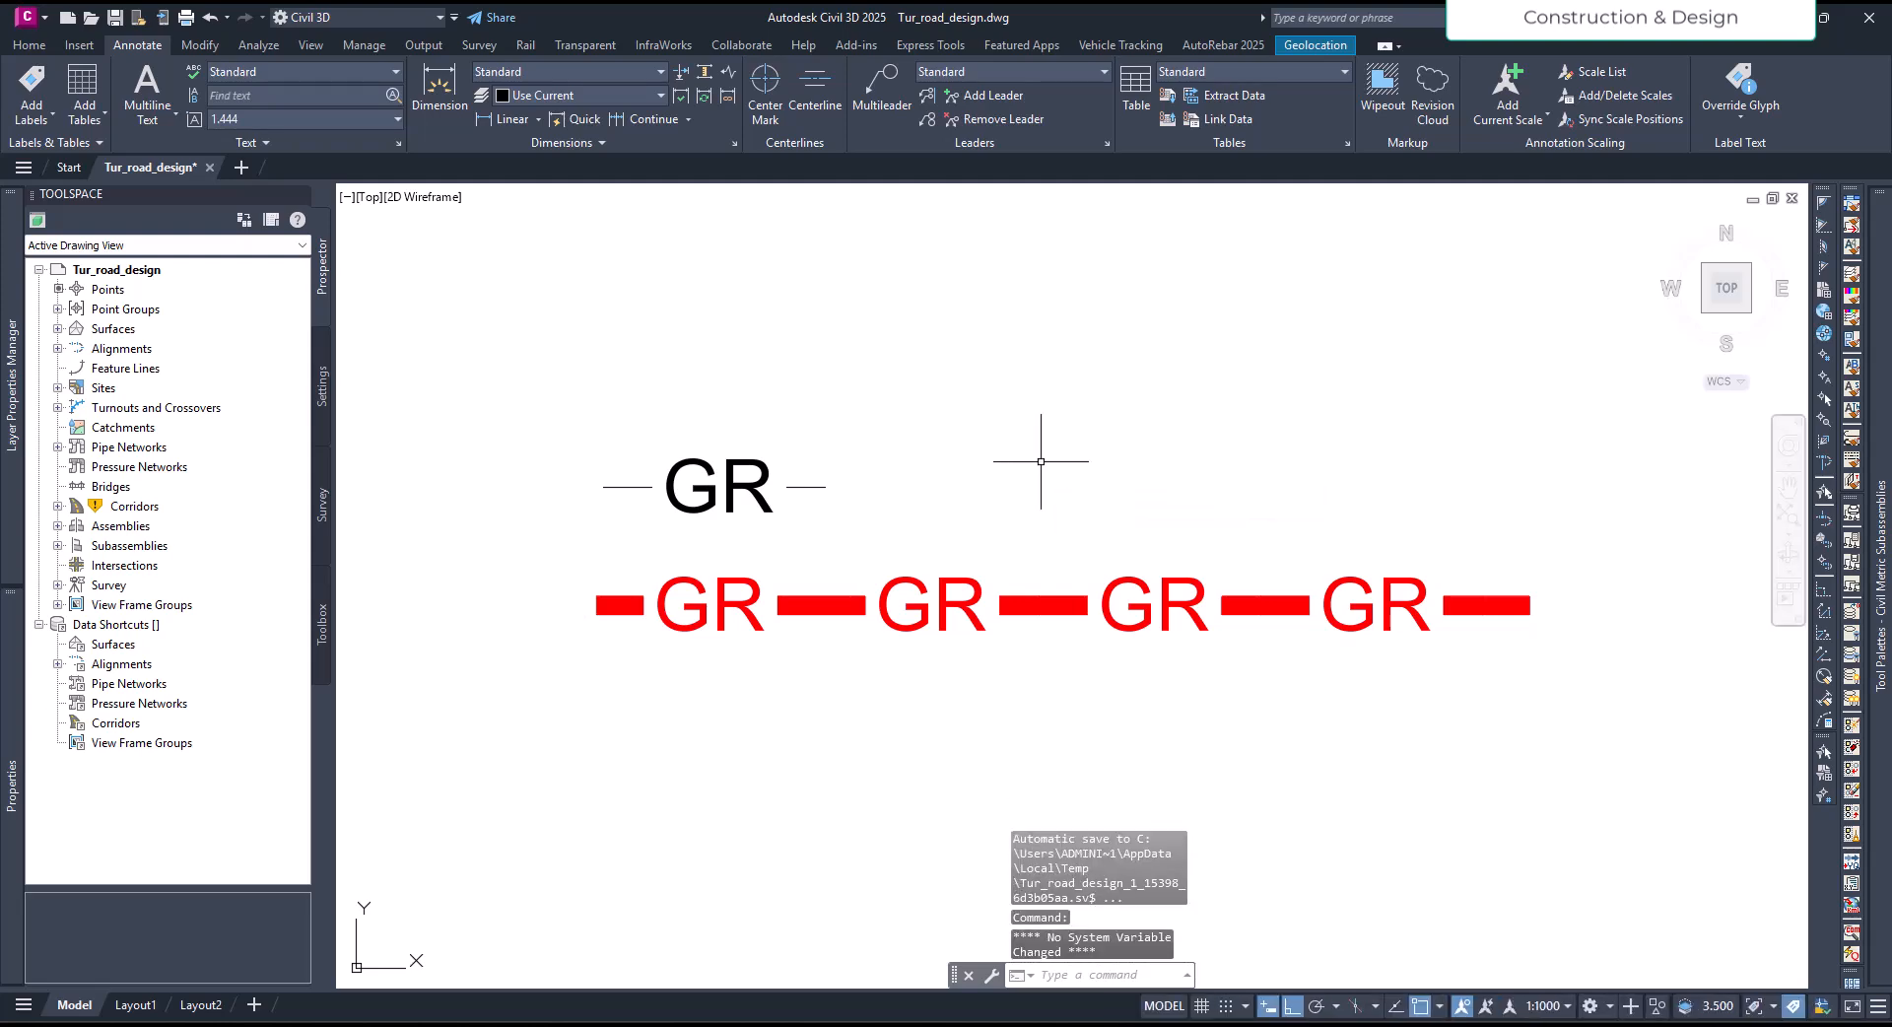
# - Load the JB linetype from D:\TUT\JB.lin using the Linetype Manager
pyautogui.press('Return')
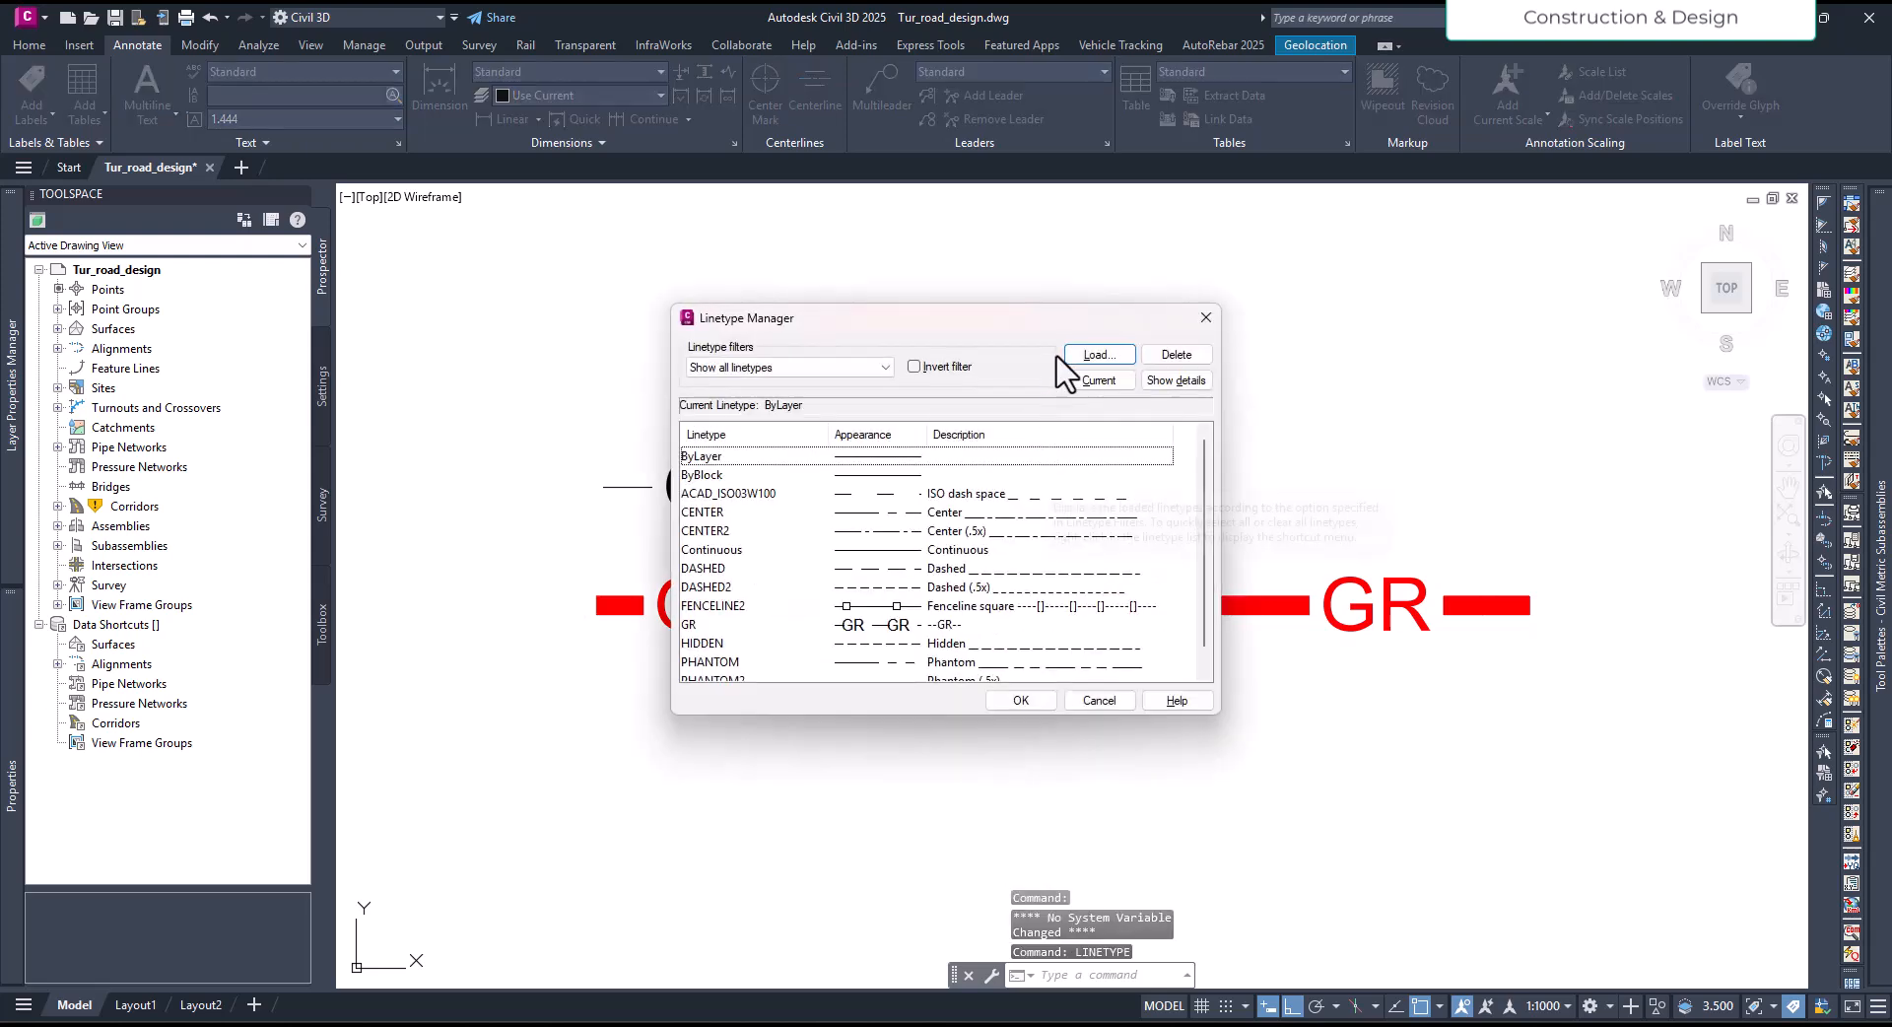
pyautogui.click(1096, 357)
pyautogui.click(783, 404)
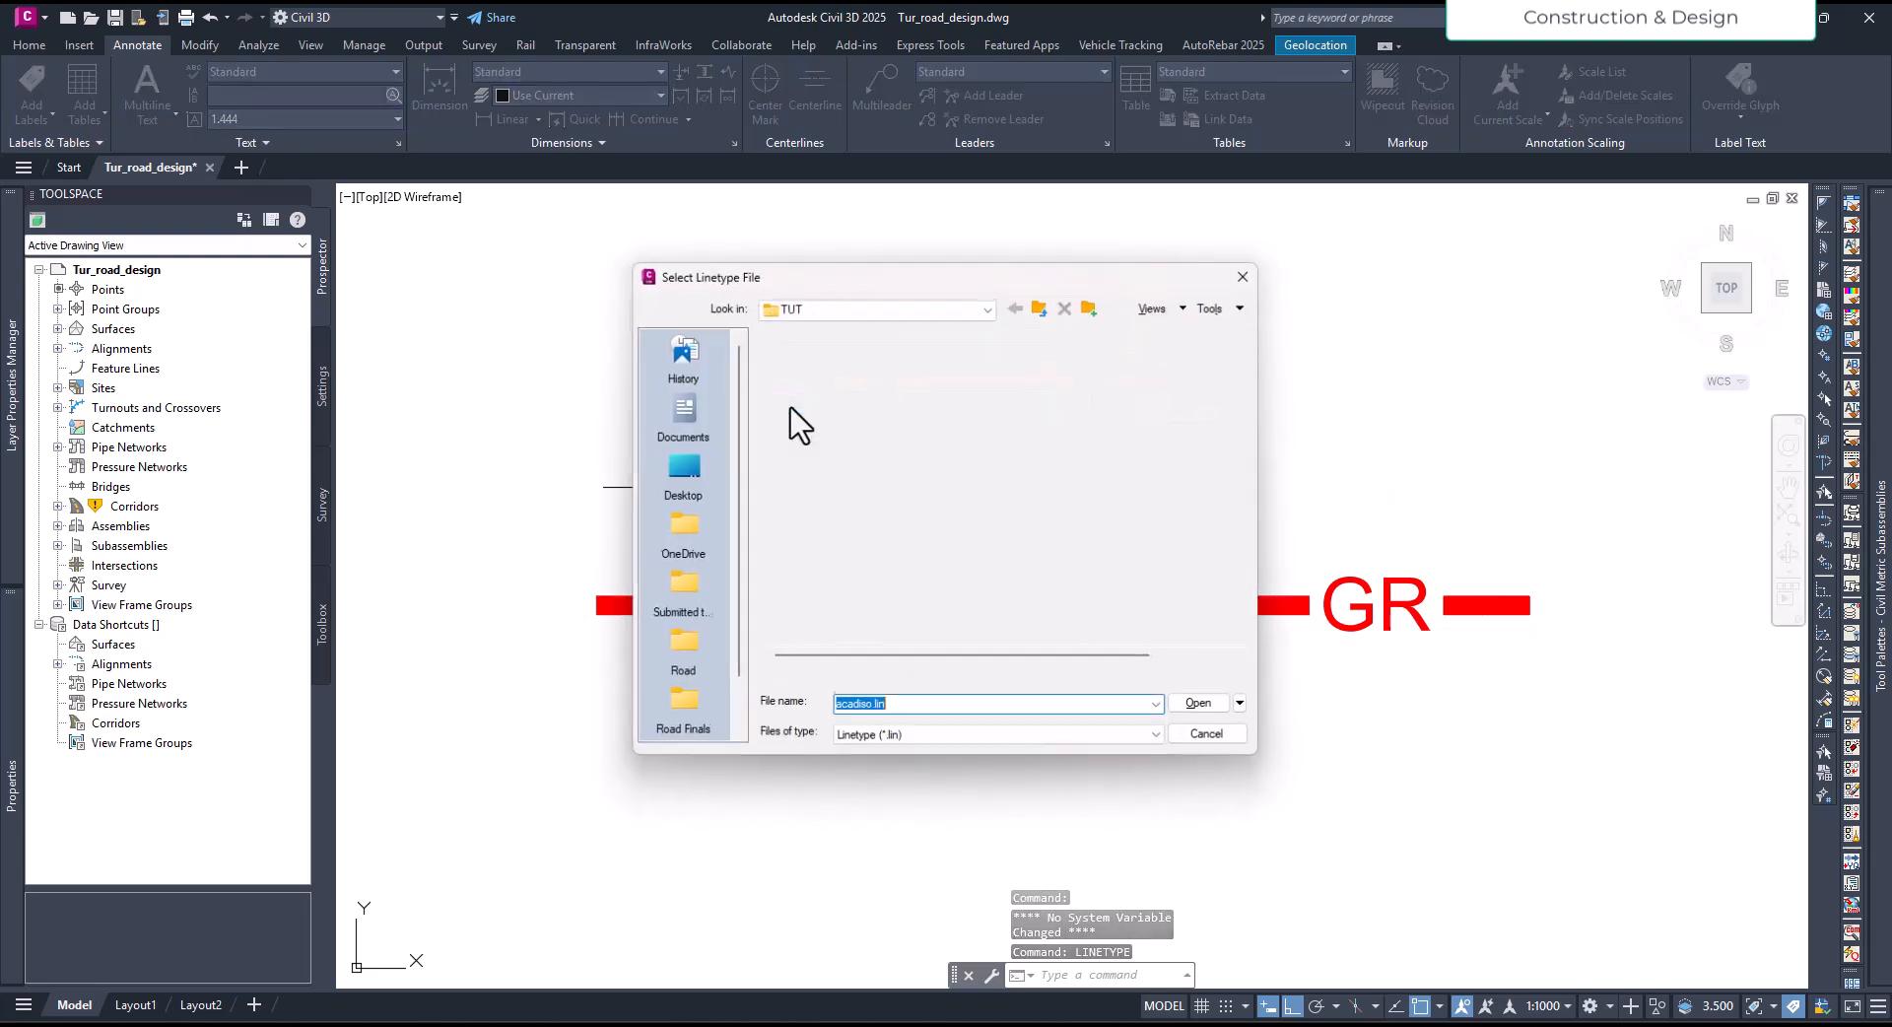
pyautogui.click(818, 451)
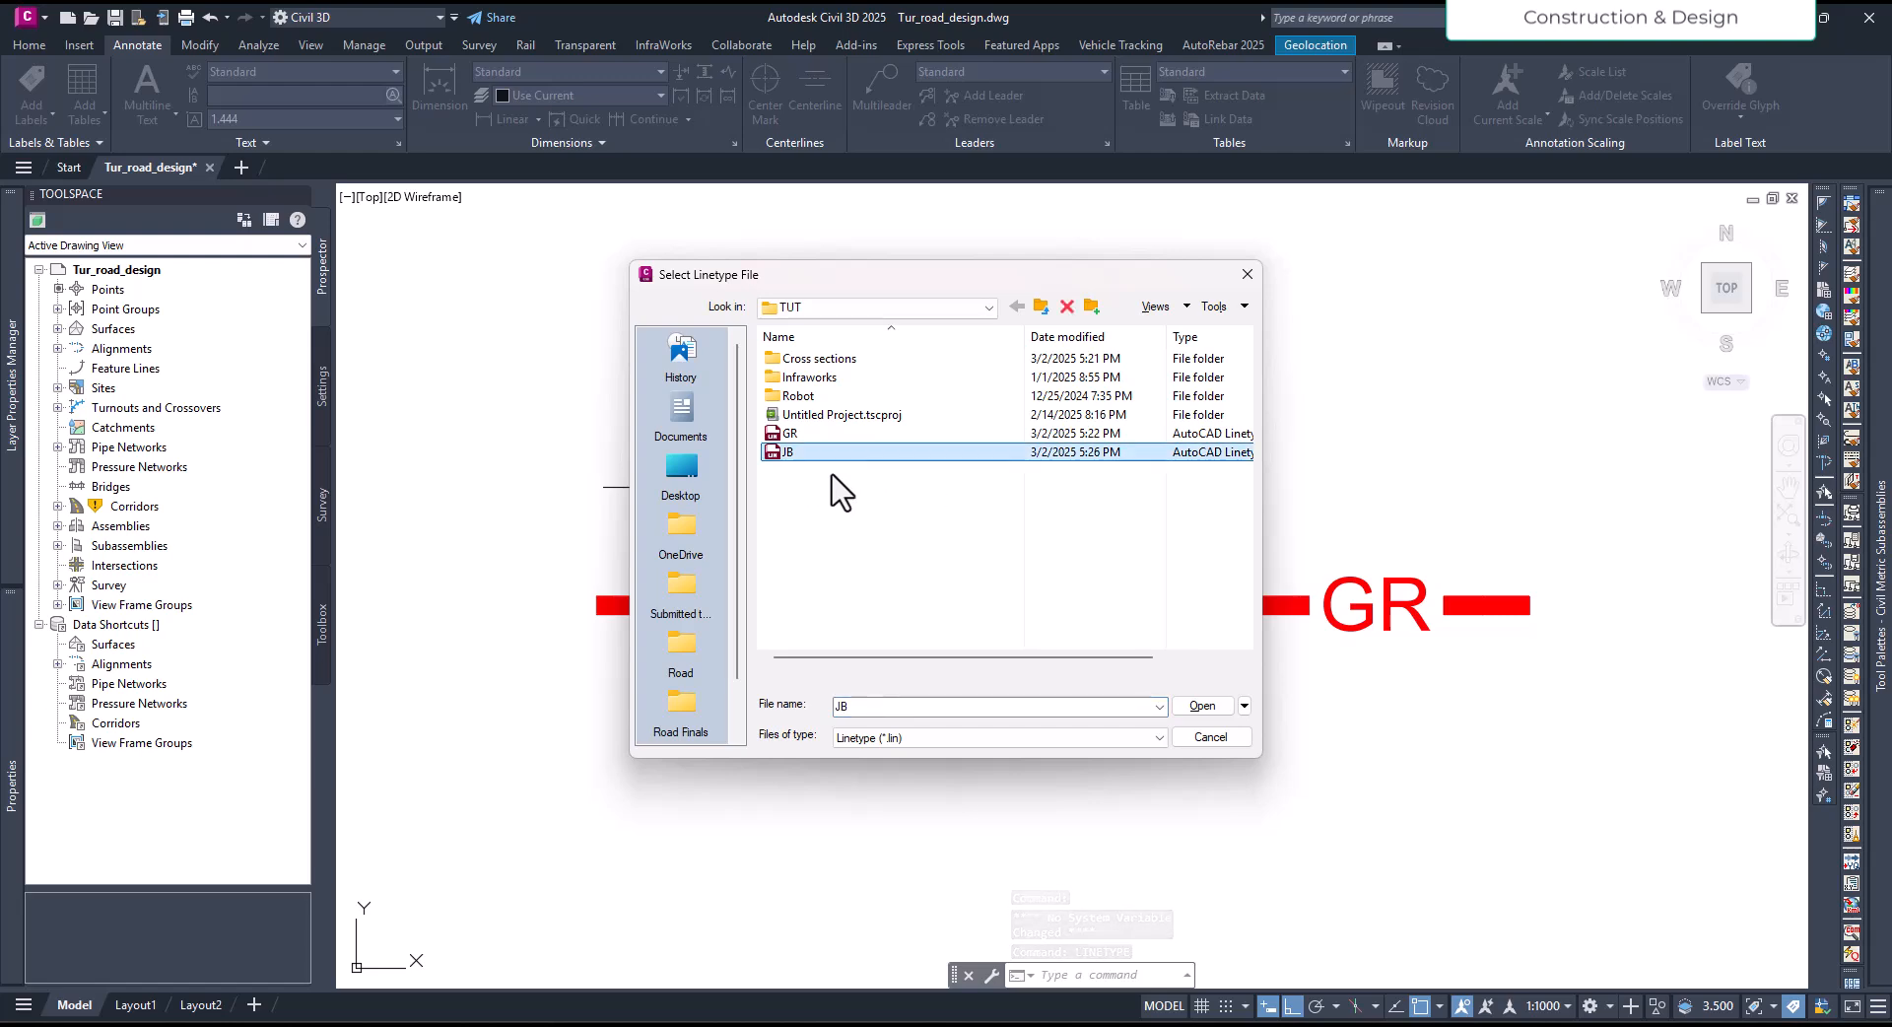
pyautogui.click(1197, 705)
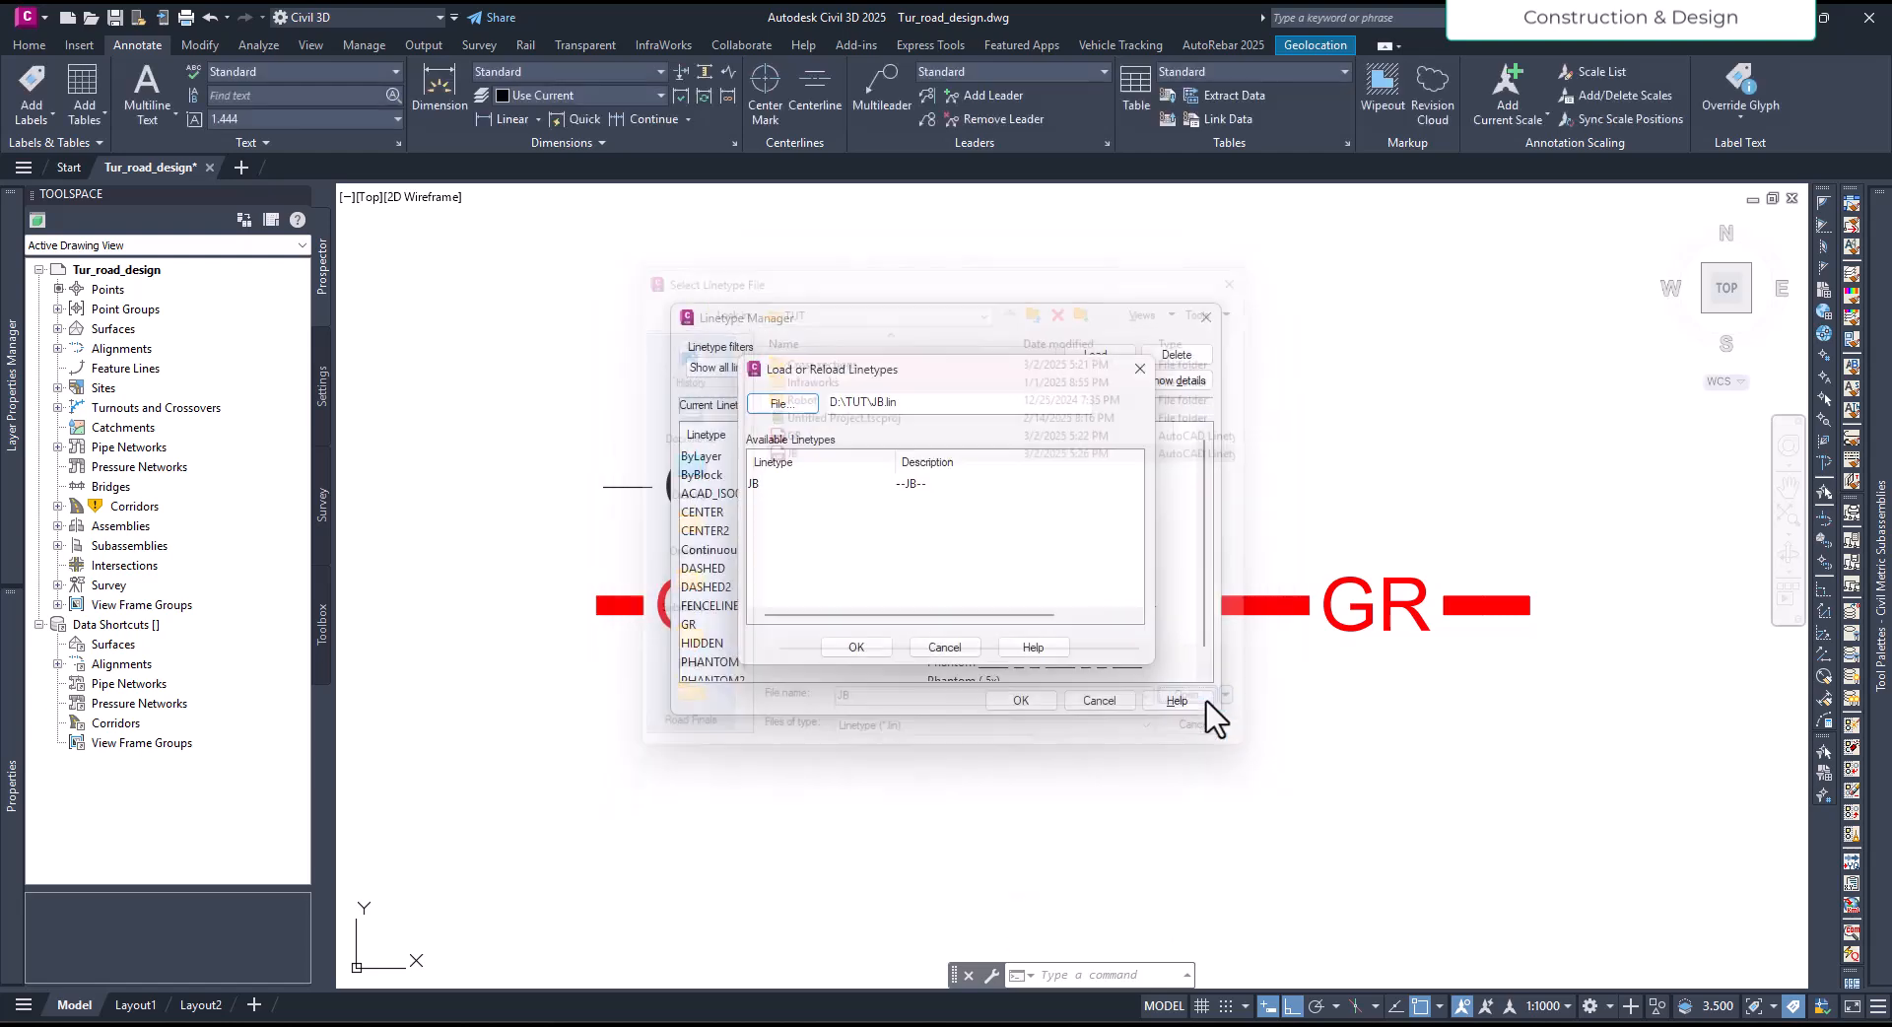
pyautogui.click(766, 488)
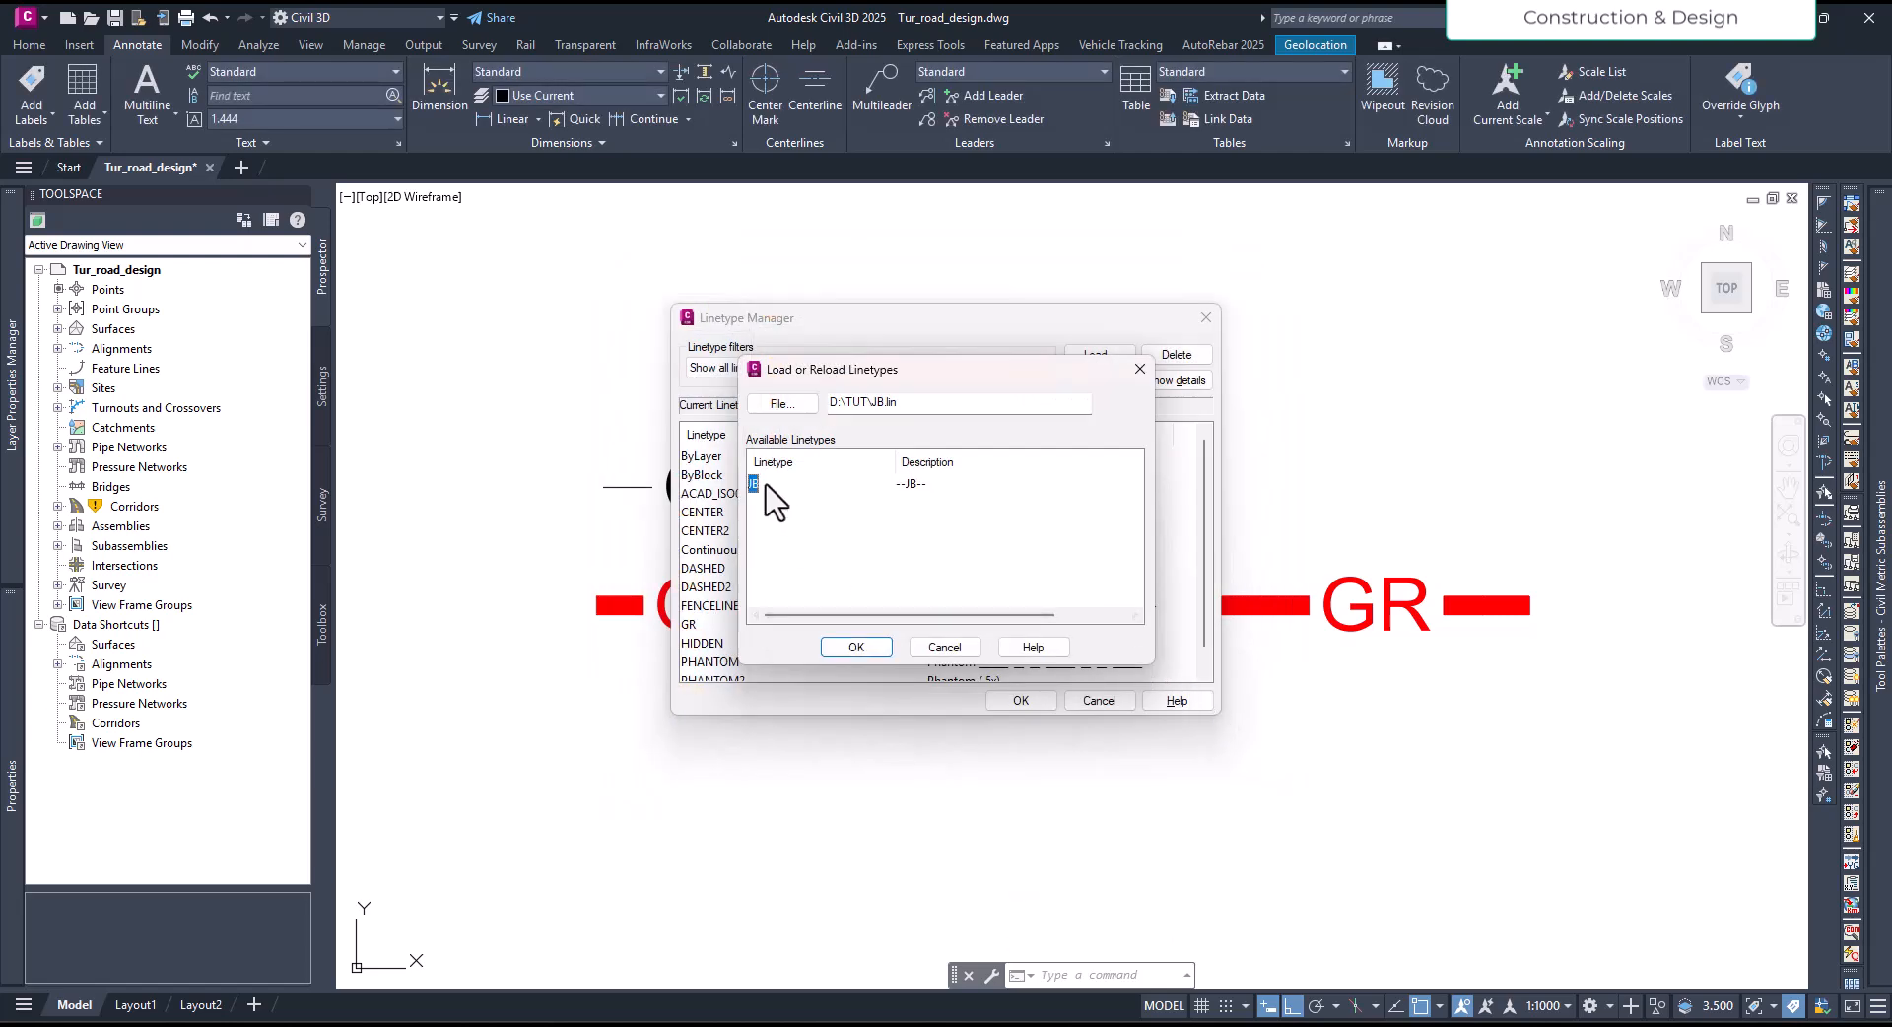
pyautogui.click(855, 648)
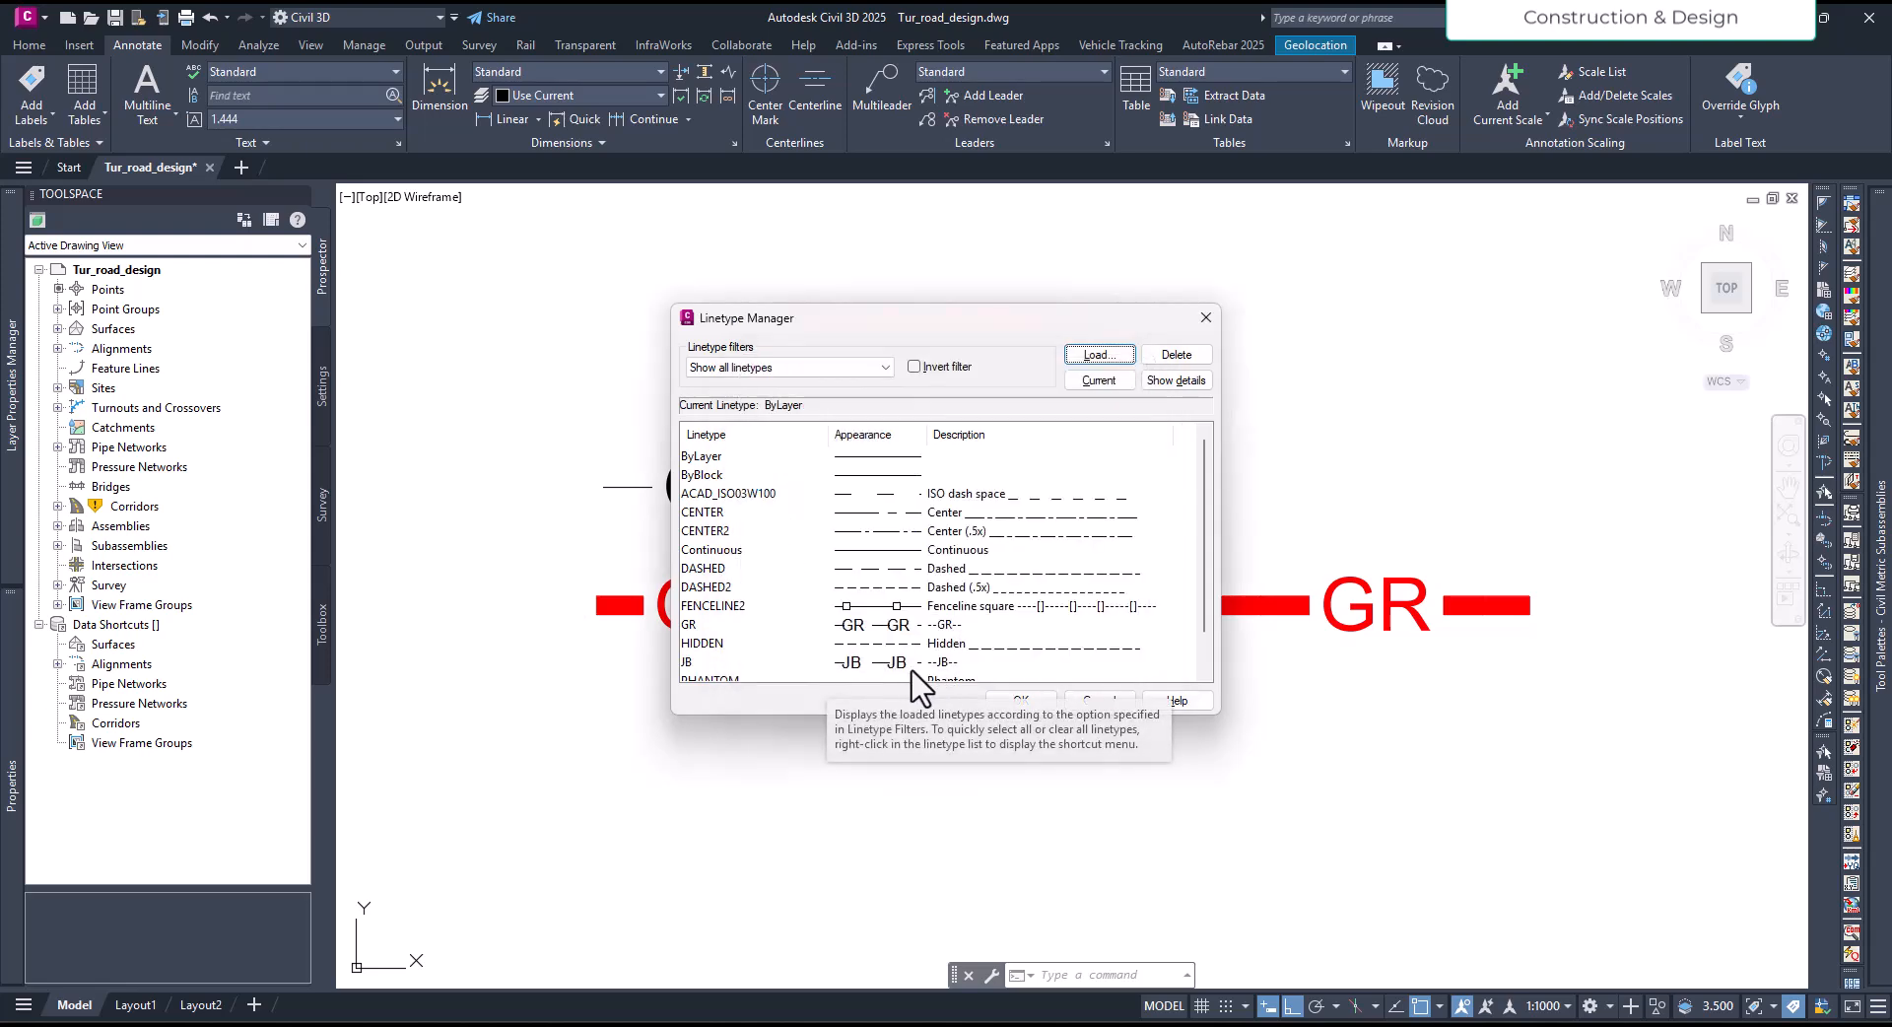
pyautogui.click(1015, 698)
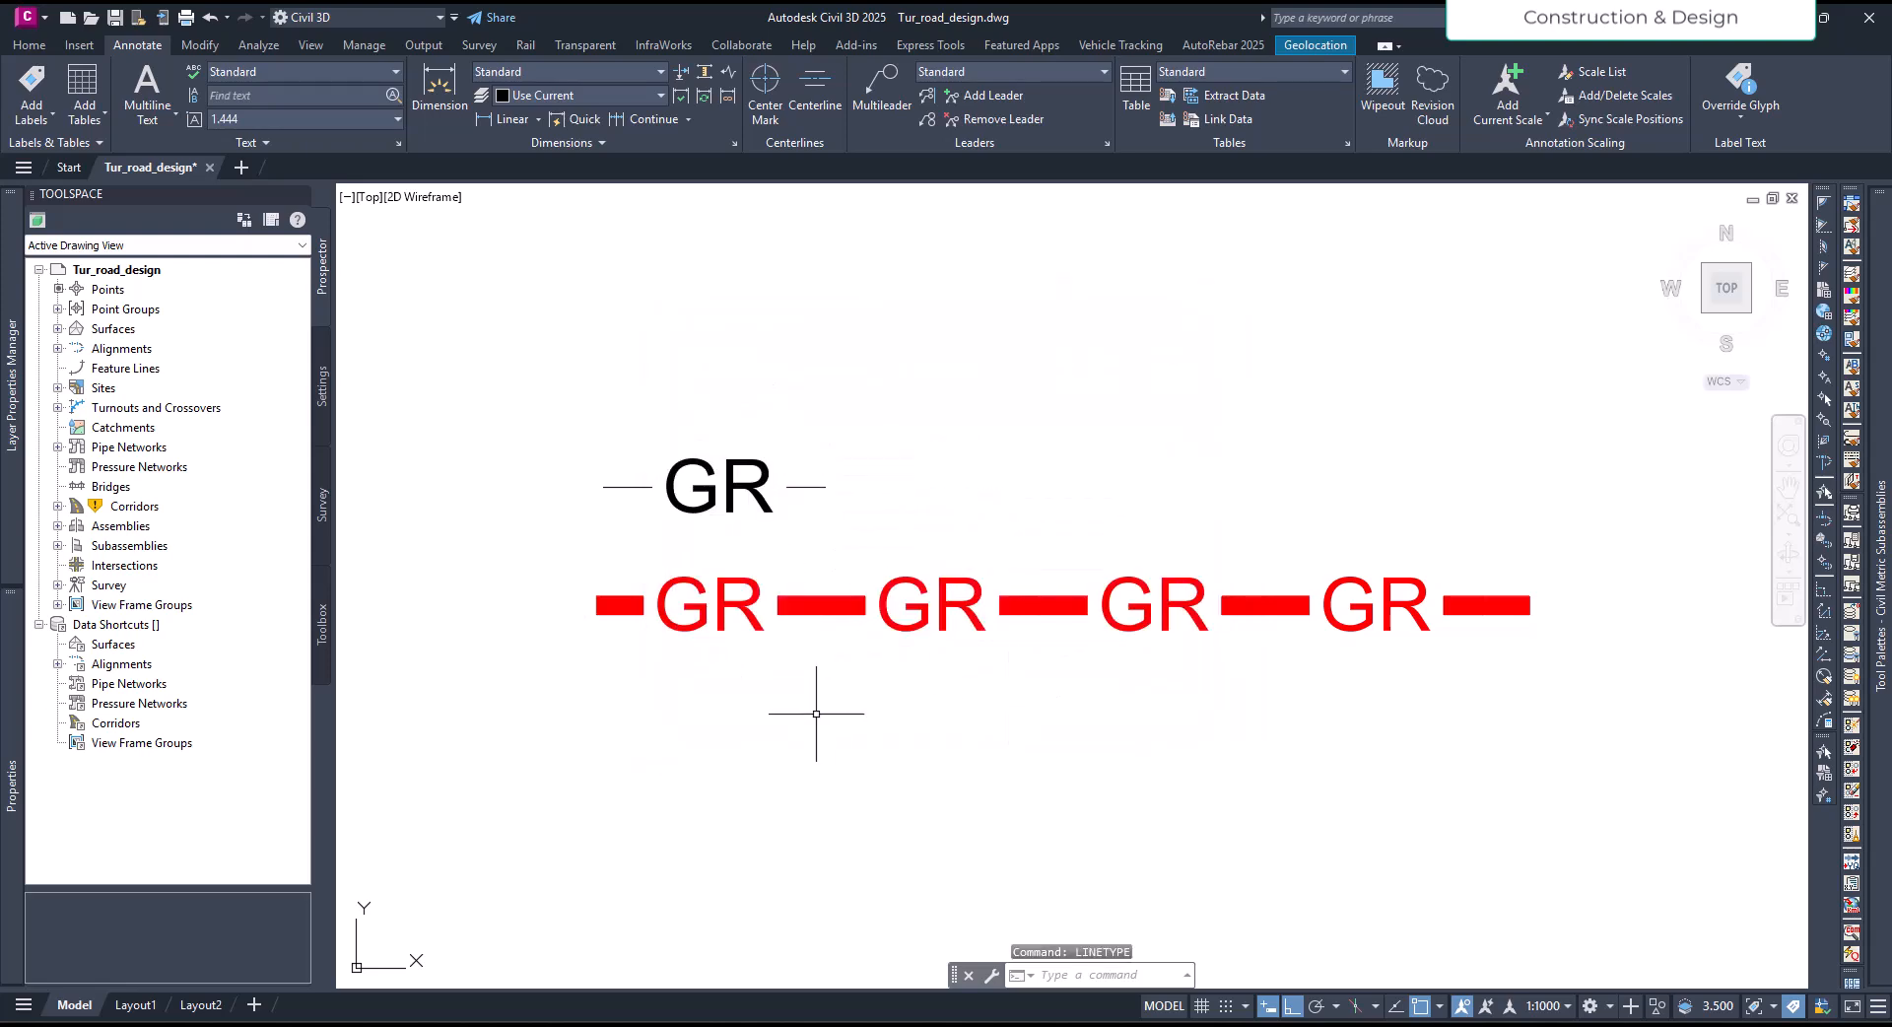
# - Draw a horizontal polyline about 25.58 units long below the red GR polyline
pyautogui.write('pl')
pyautogui.press('Return')
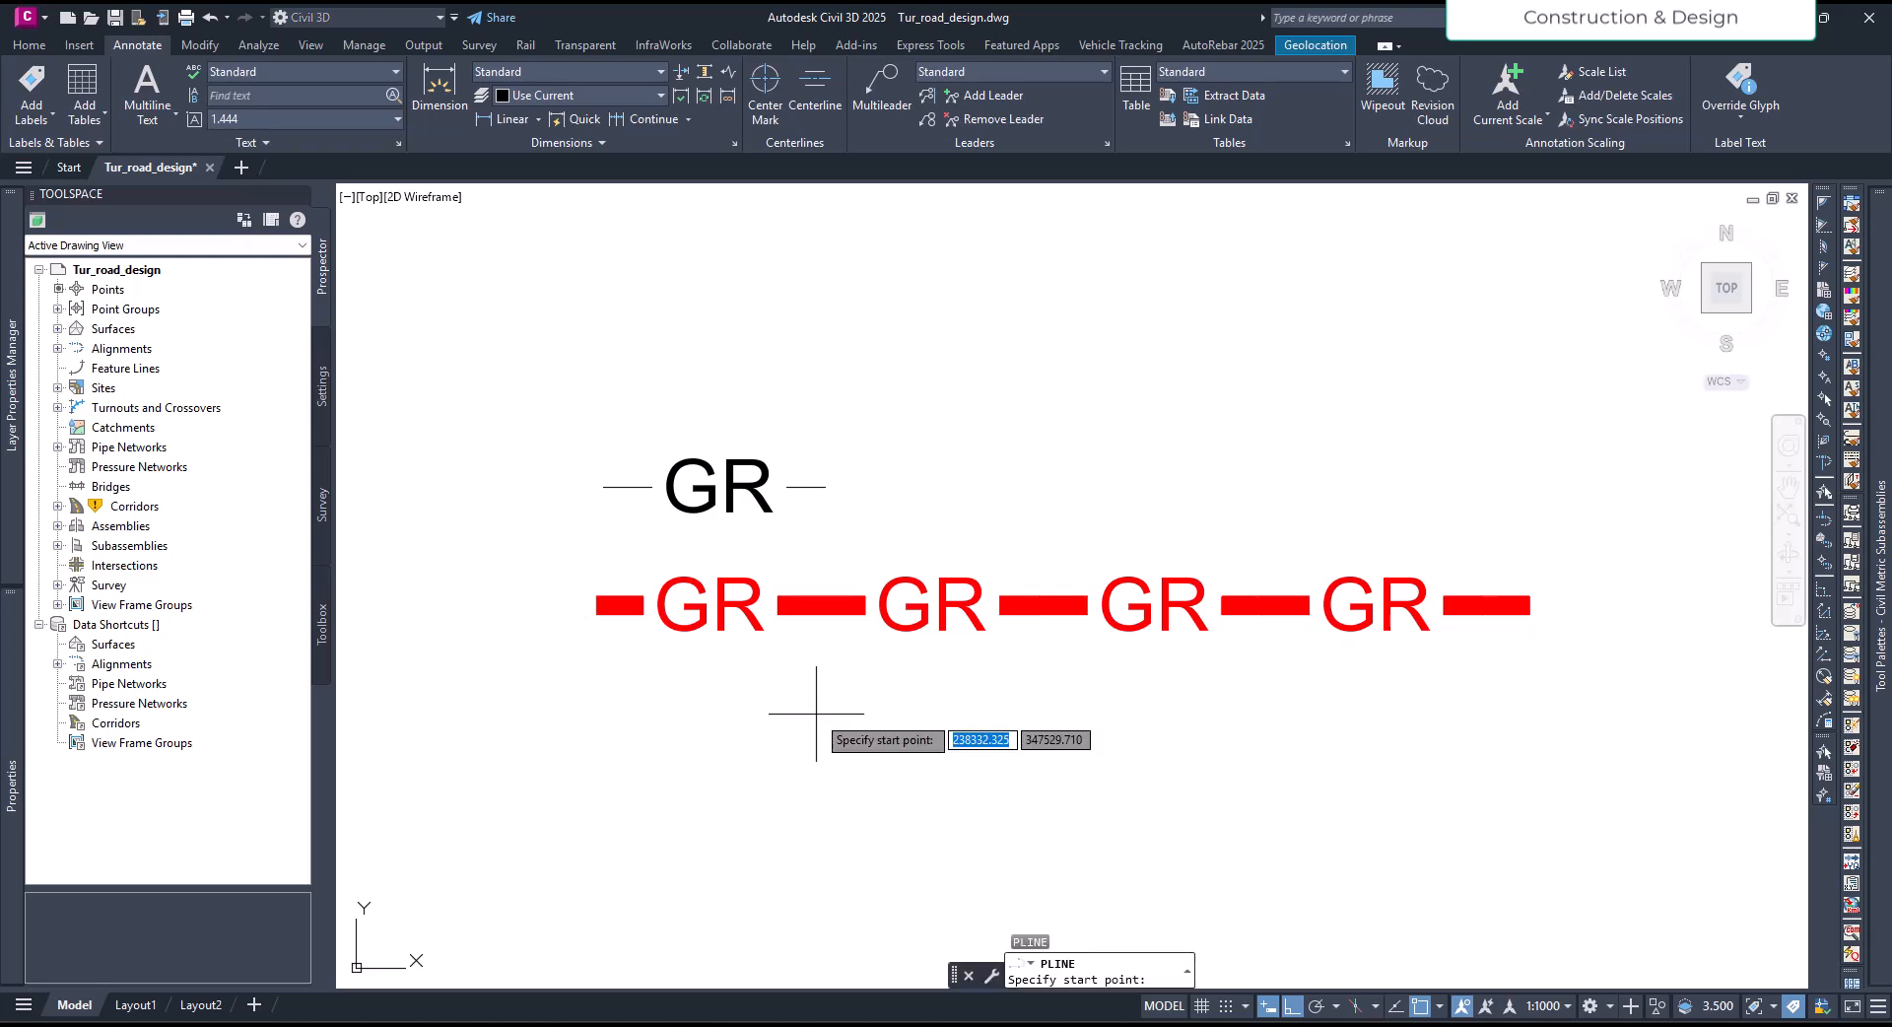
pyautogui.click(601, 716)
pyautogui.click(1548, 716)
pyautogui.press('Escape')
# - Set the linetype of the new polyline below the red GR polyline to JB
pyautogui.click(1474, 719)
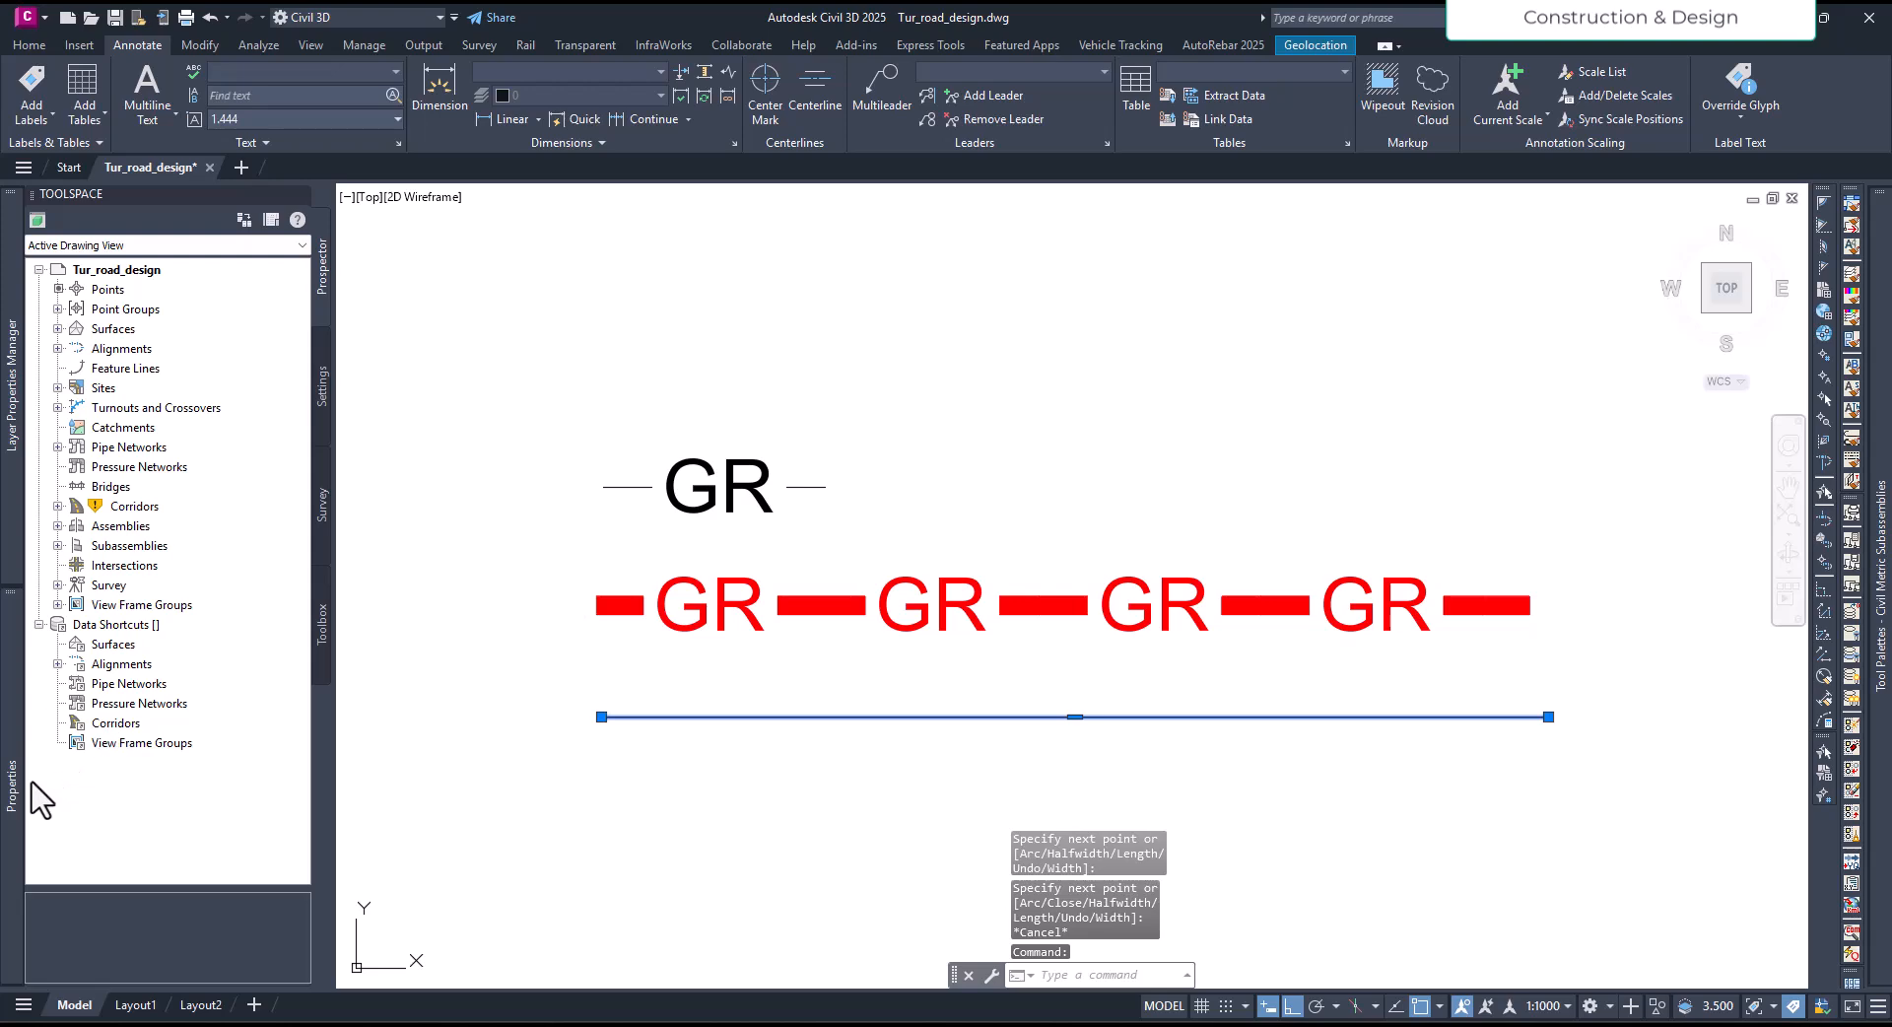
pyautogui.moveTo(15, 780)
pyautogui.click(284, 296)
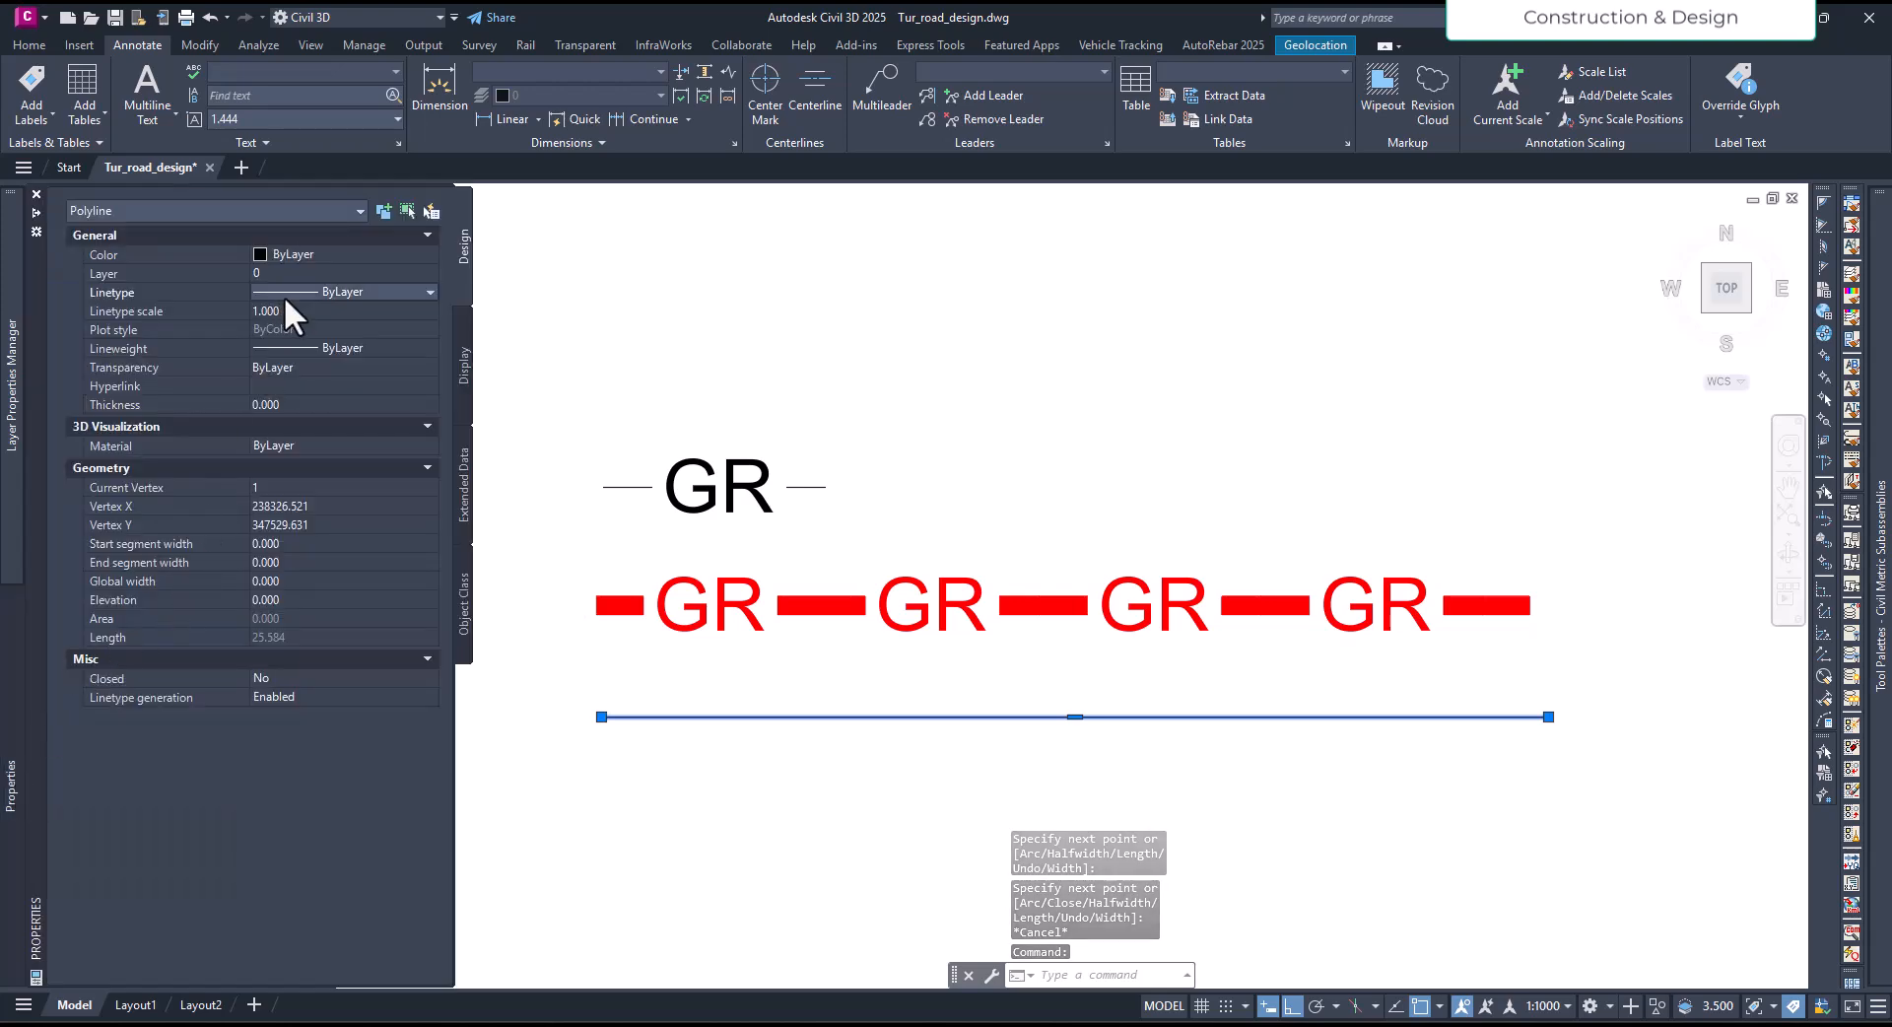
pyautogui.click(284, 295)
pyautogui.scroll(-1, 330, 425)
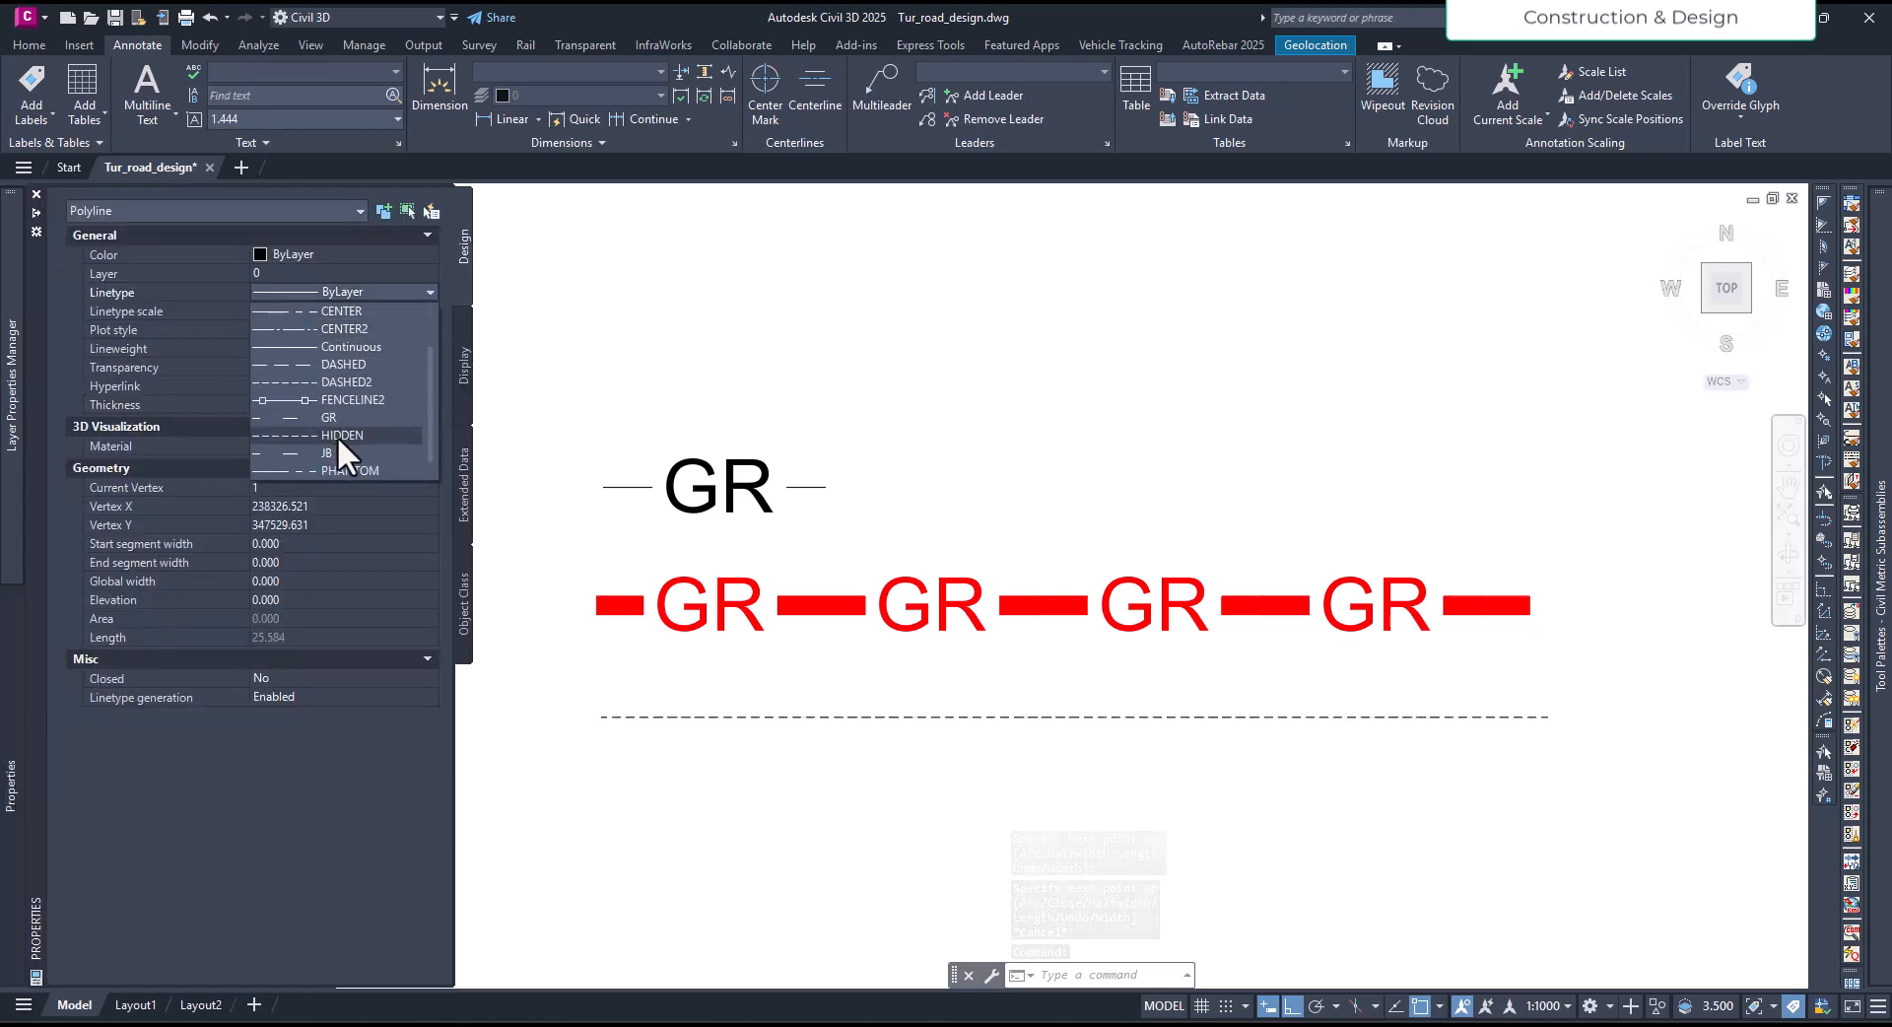
pyautogui.click(337, 450)
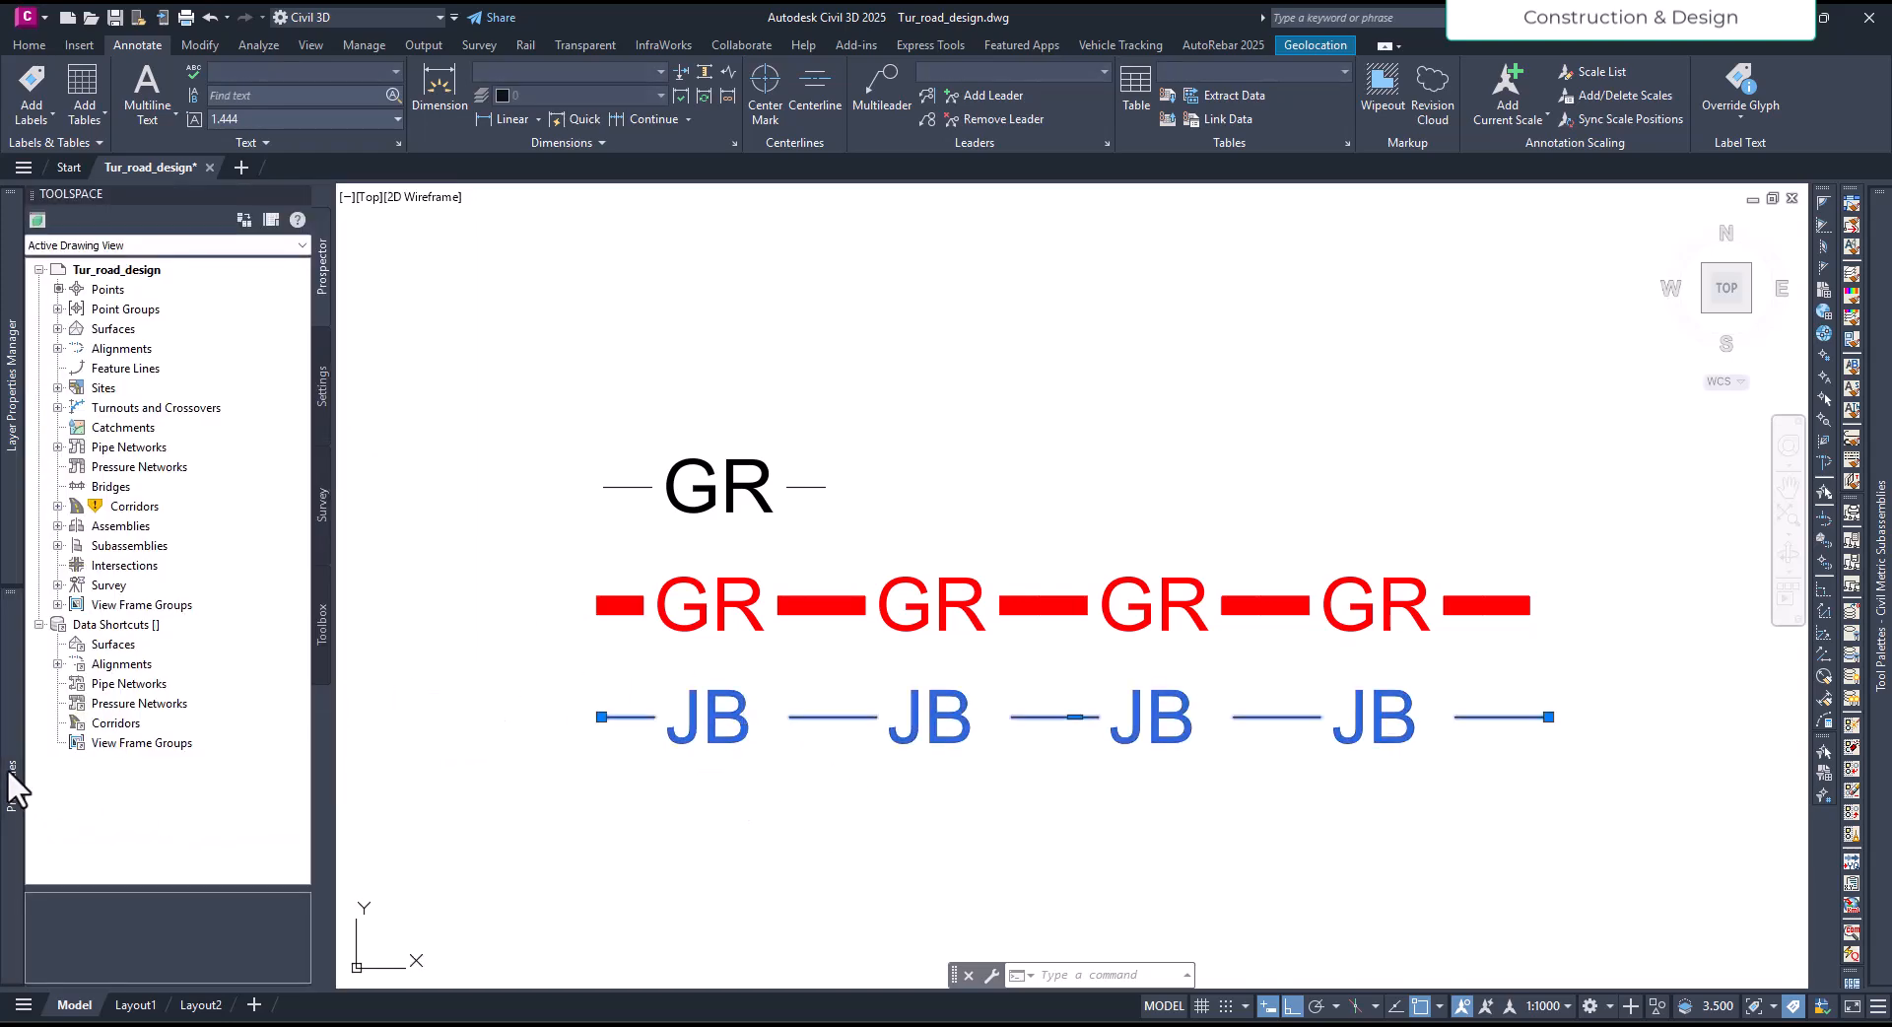
# - Change the color of the JB linetype polyline to Red
pyautogui.moveTo(13, 784)
pyautogui.click(365, 251)
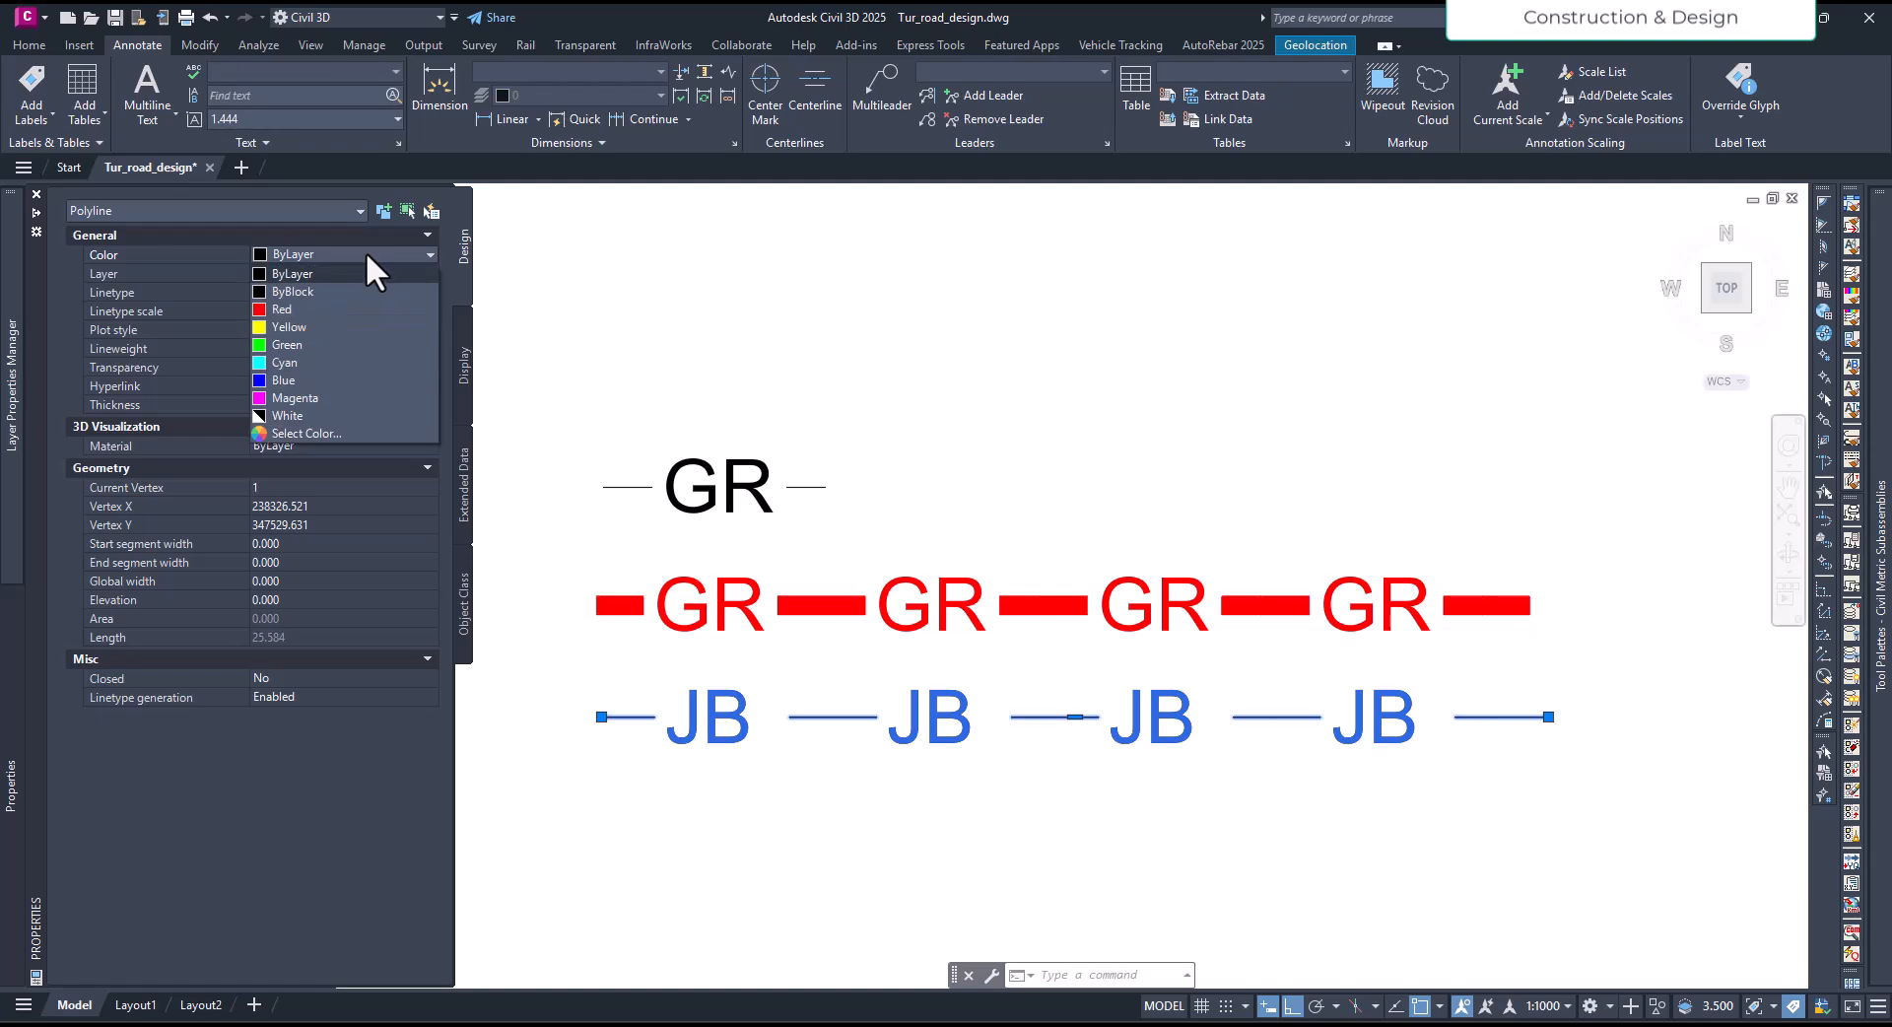
pyautogui.click(362, 307)
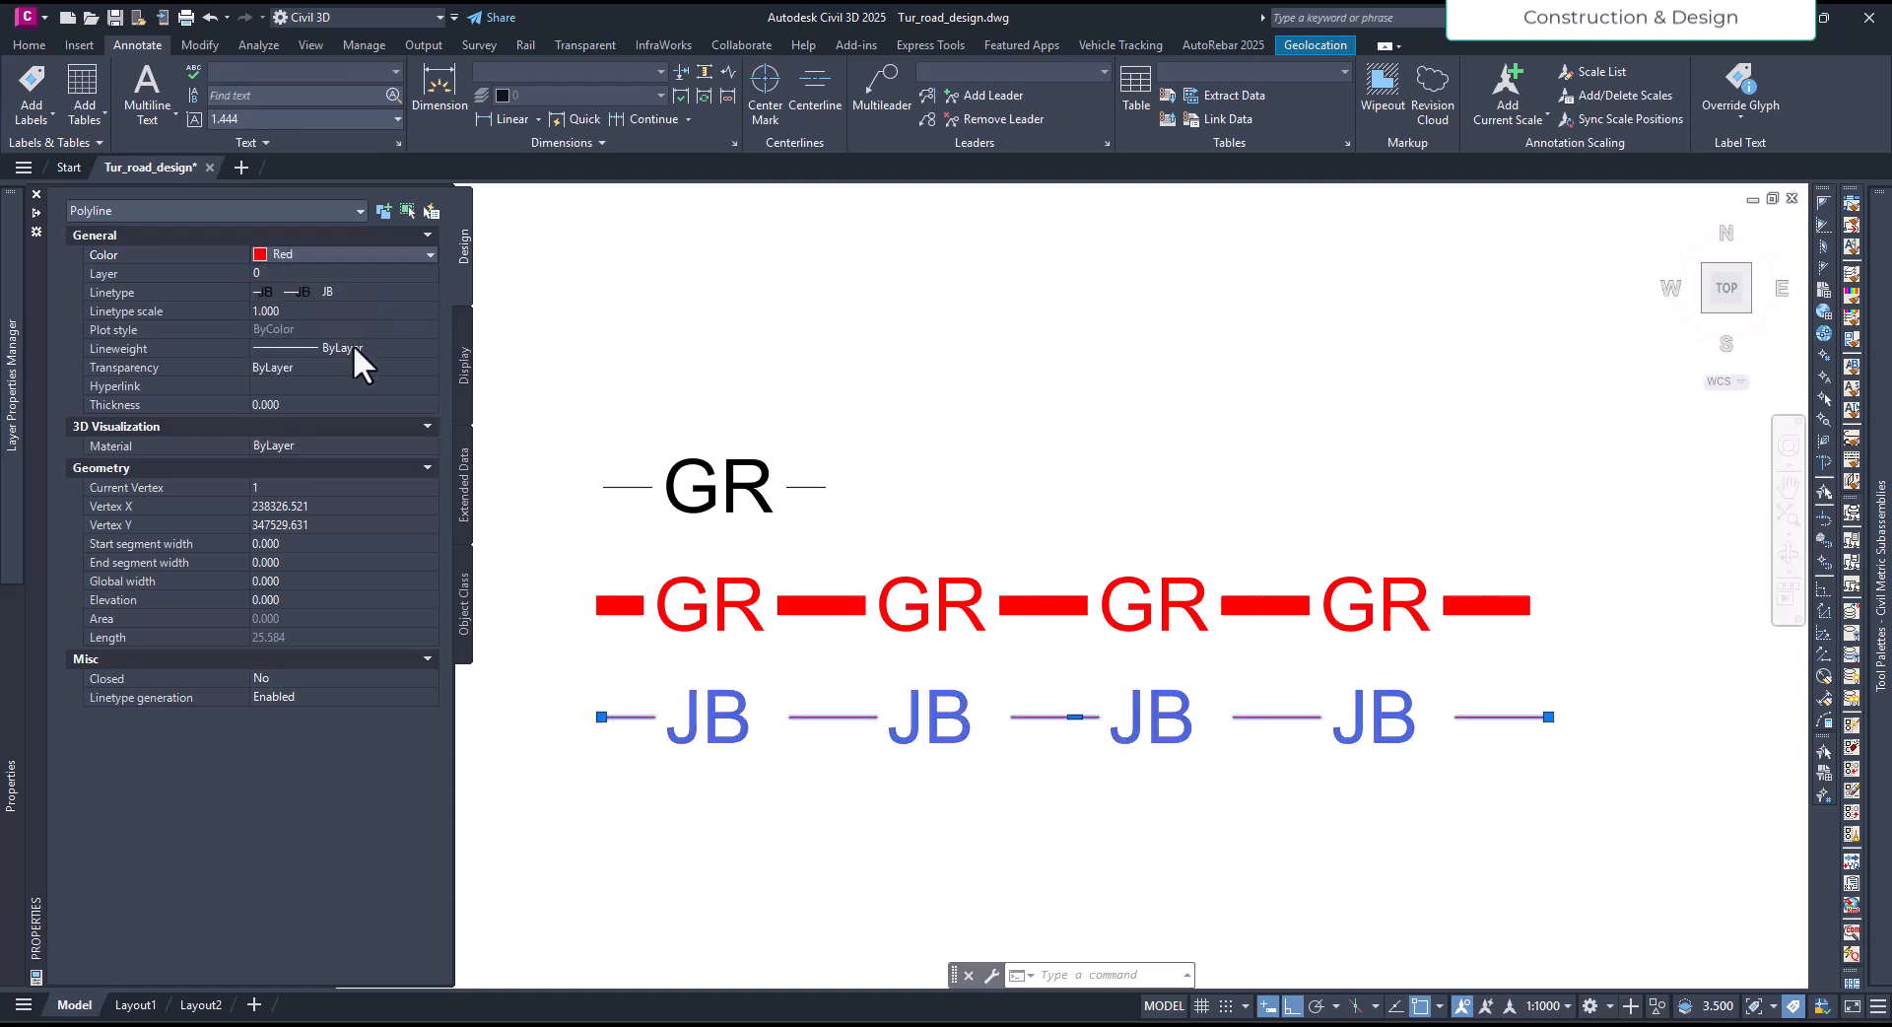
# - Set the global width of the red JB linetype polyline to 0.25
pyautogui.click(301, 580)
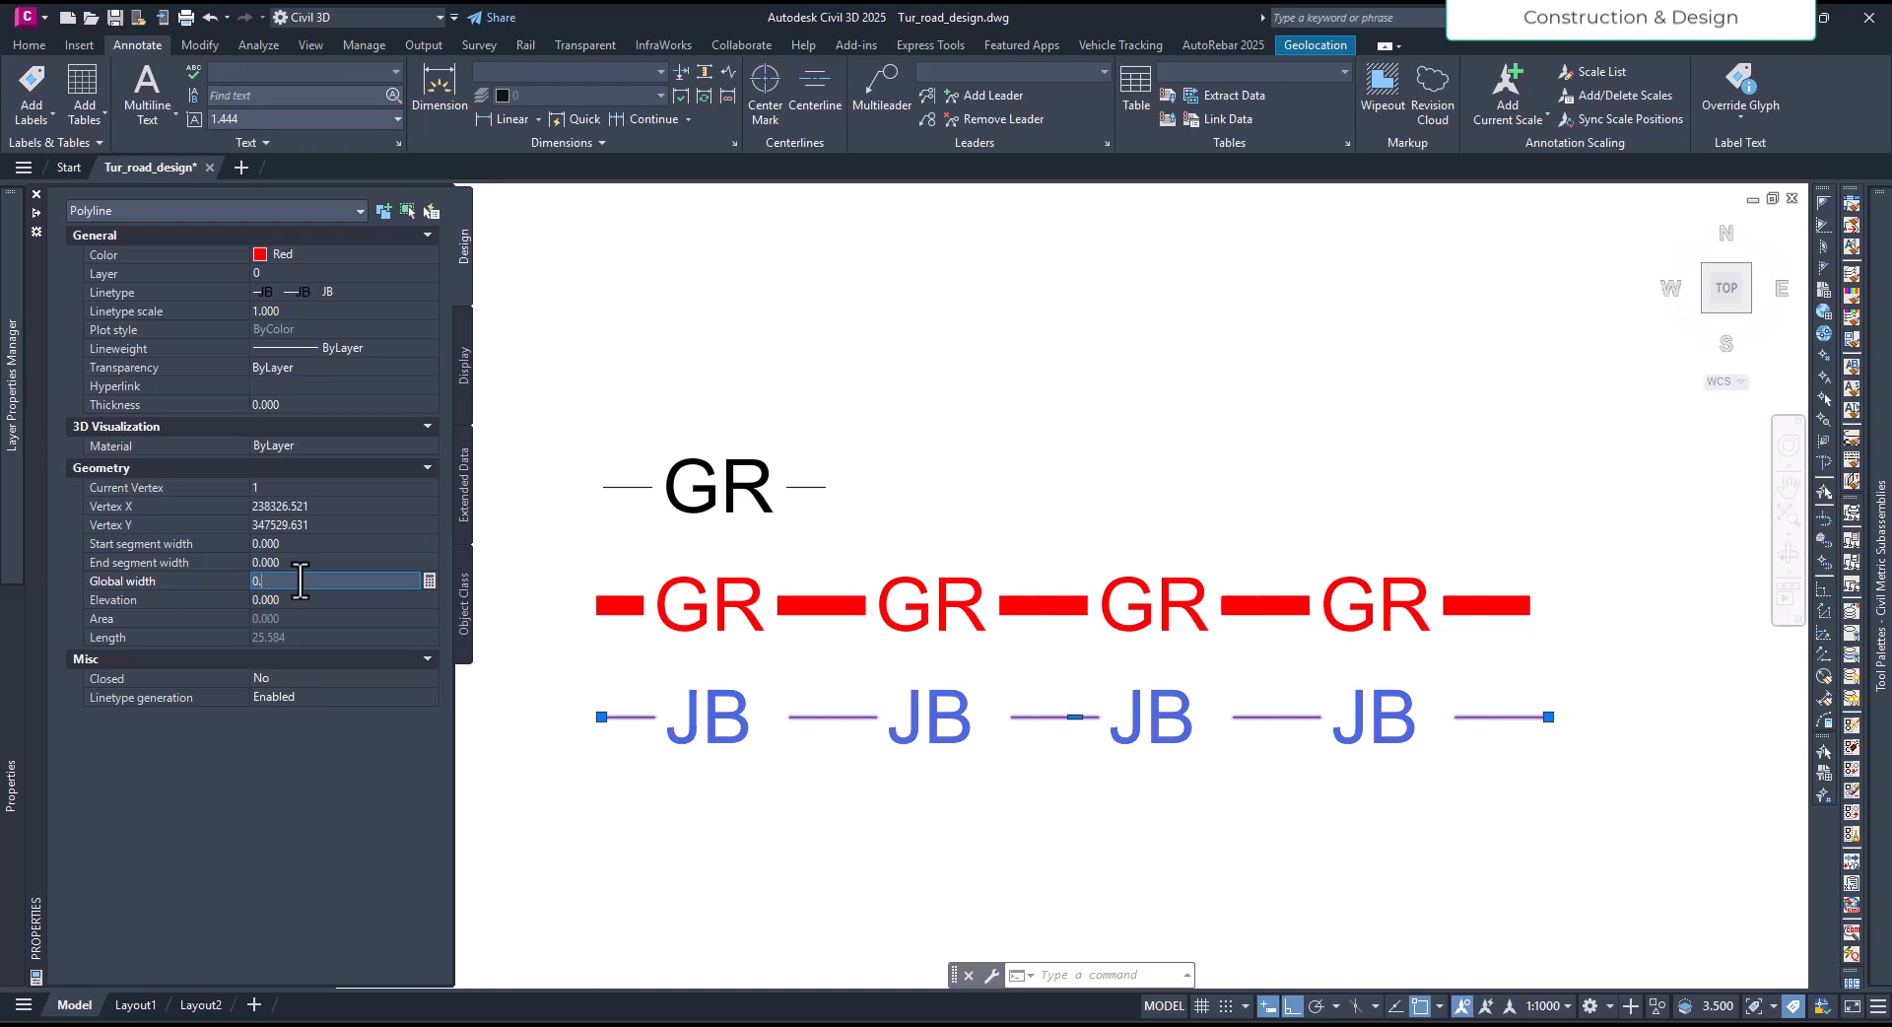
pyautogui.write('0.3')
pyautogui.press('Return')
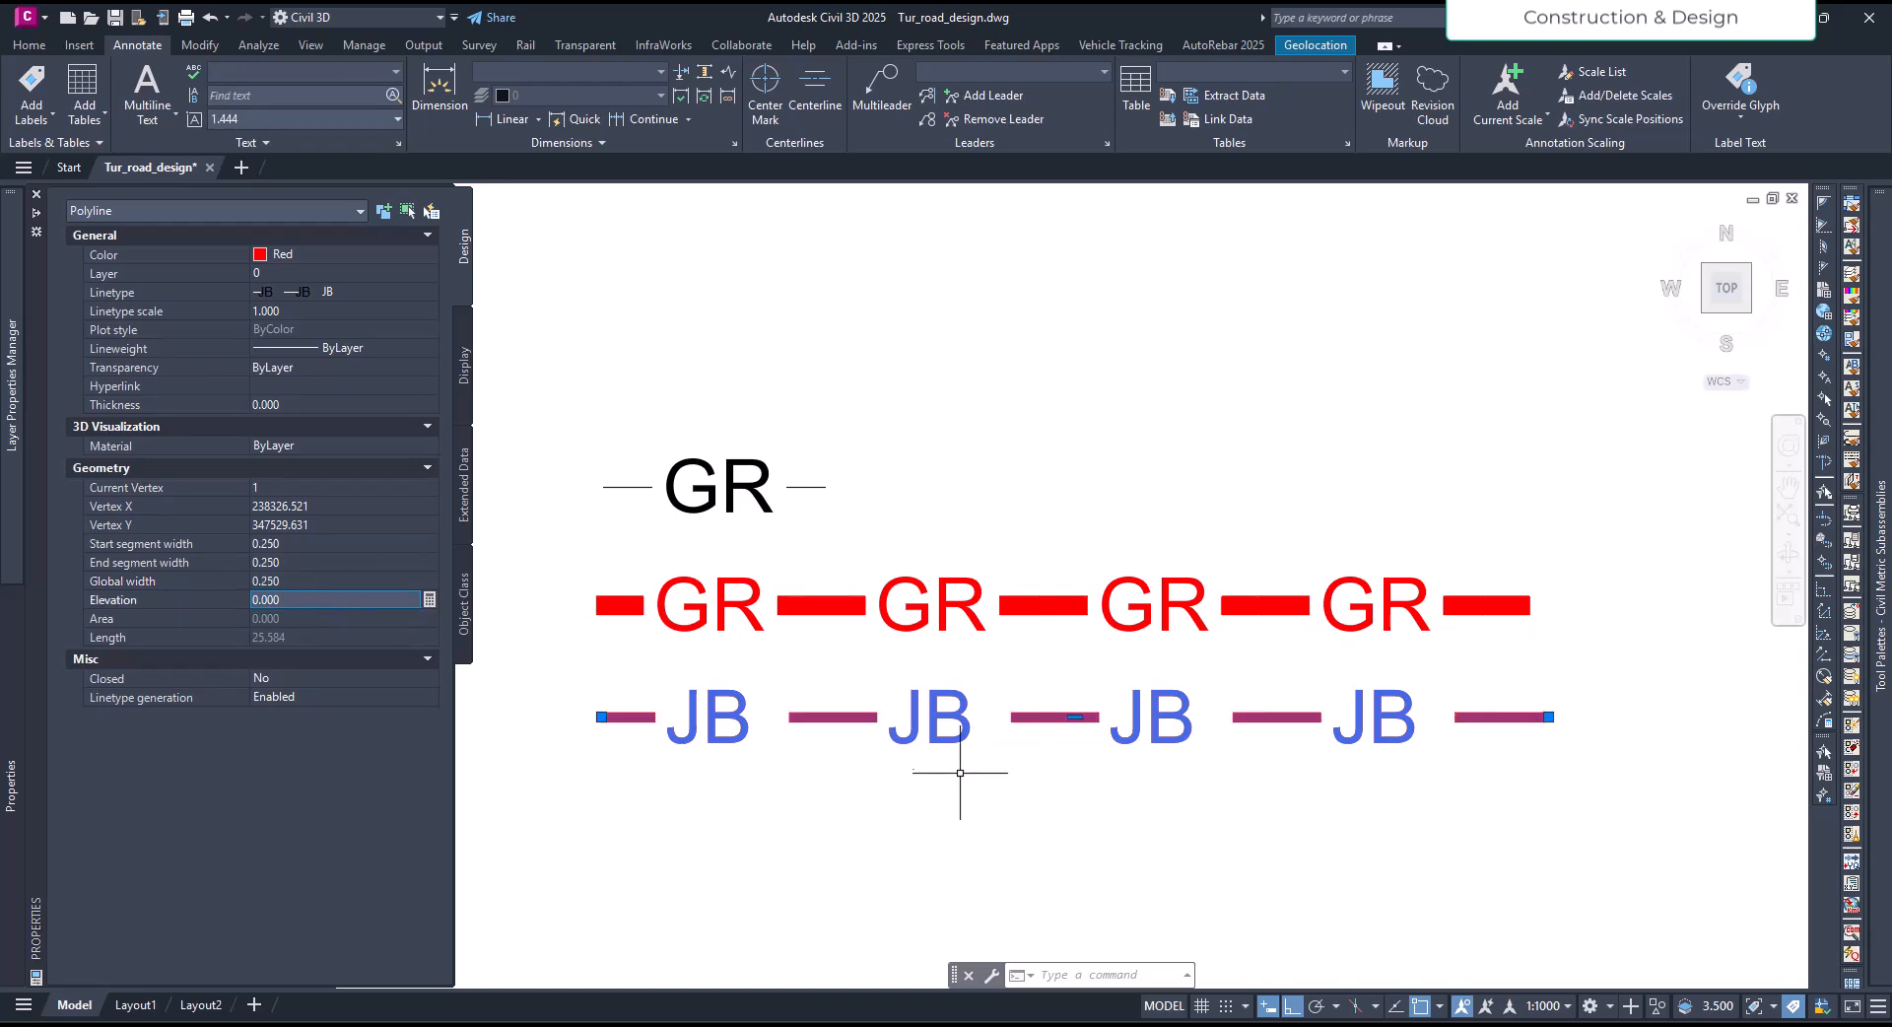
pyautogui.press('Escape')
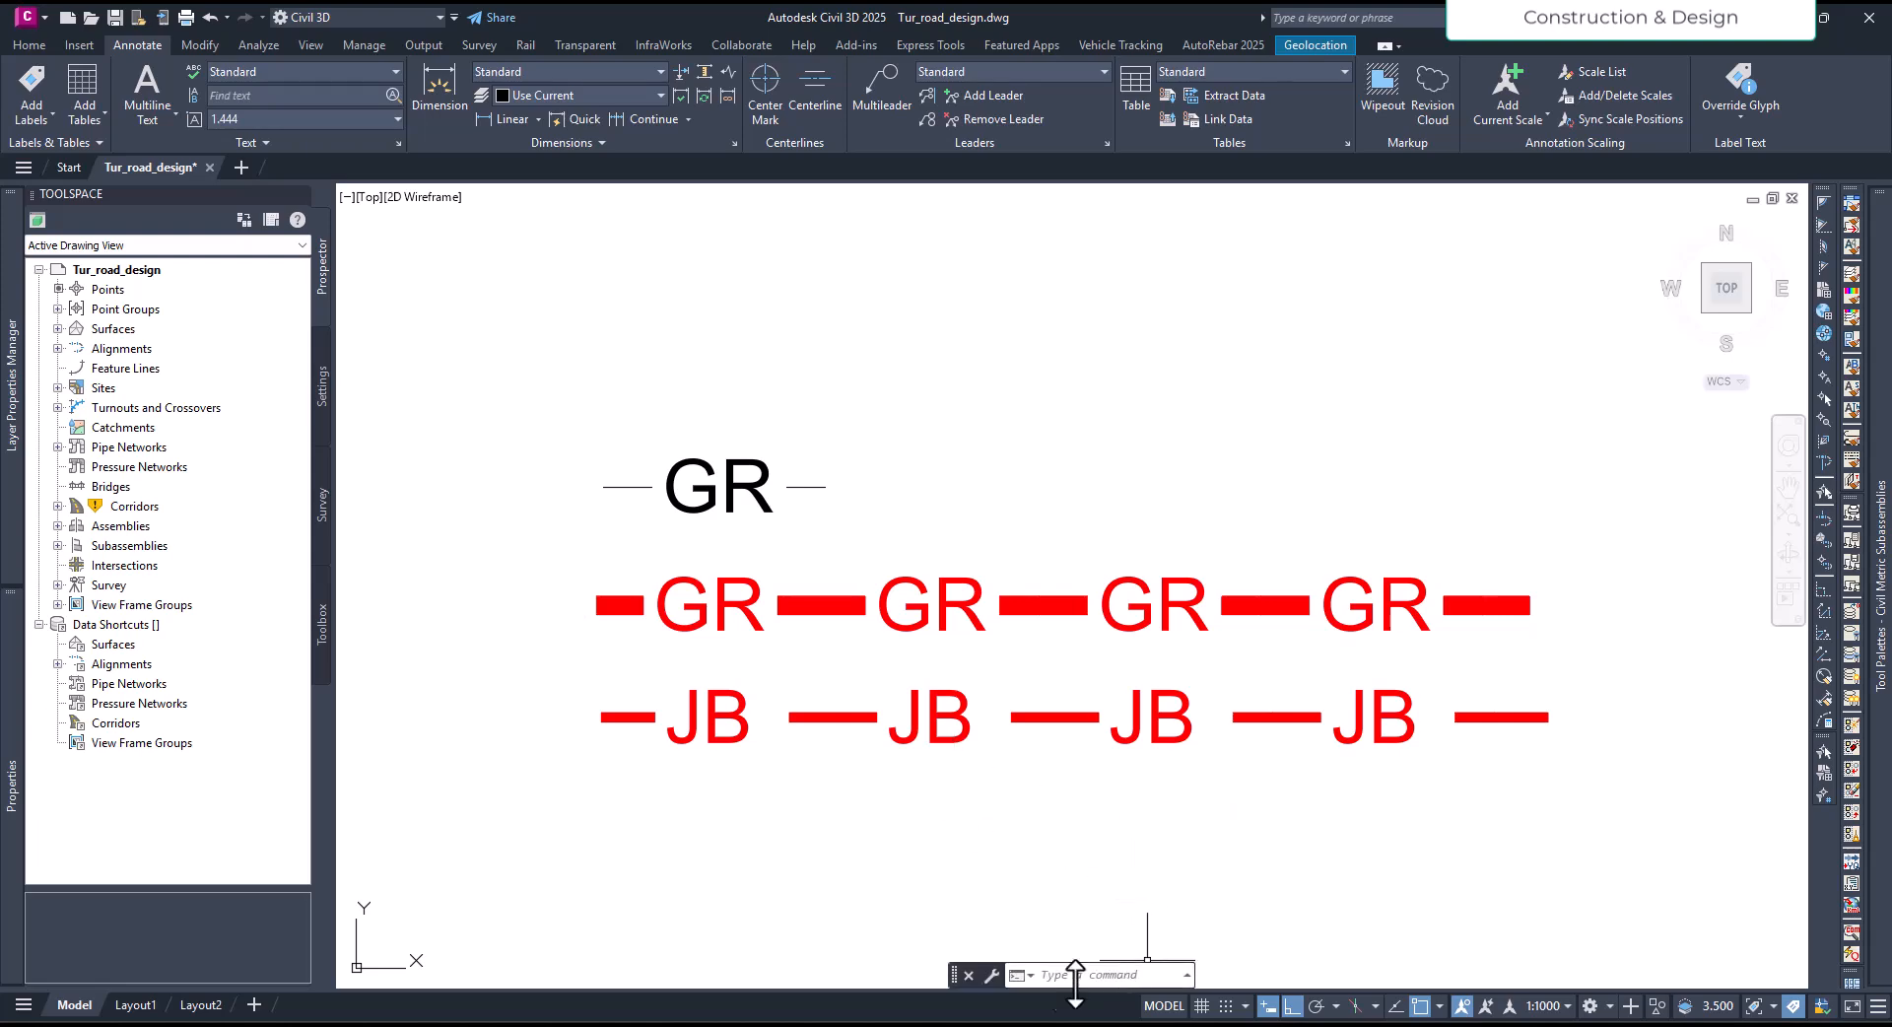
# - Switch to the Excel linetype sheet and bring up GR.lin in Notepad, placed below the parameter rows
pyautogui.moveTo(868, 1017)
pyautogui.click(830, 962)
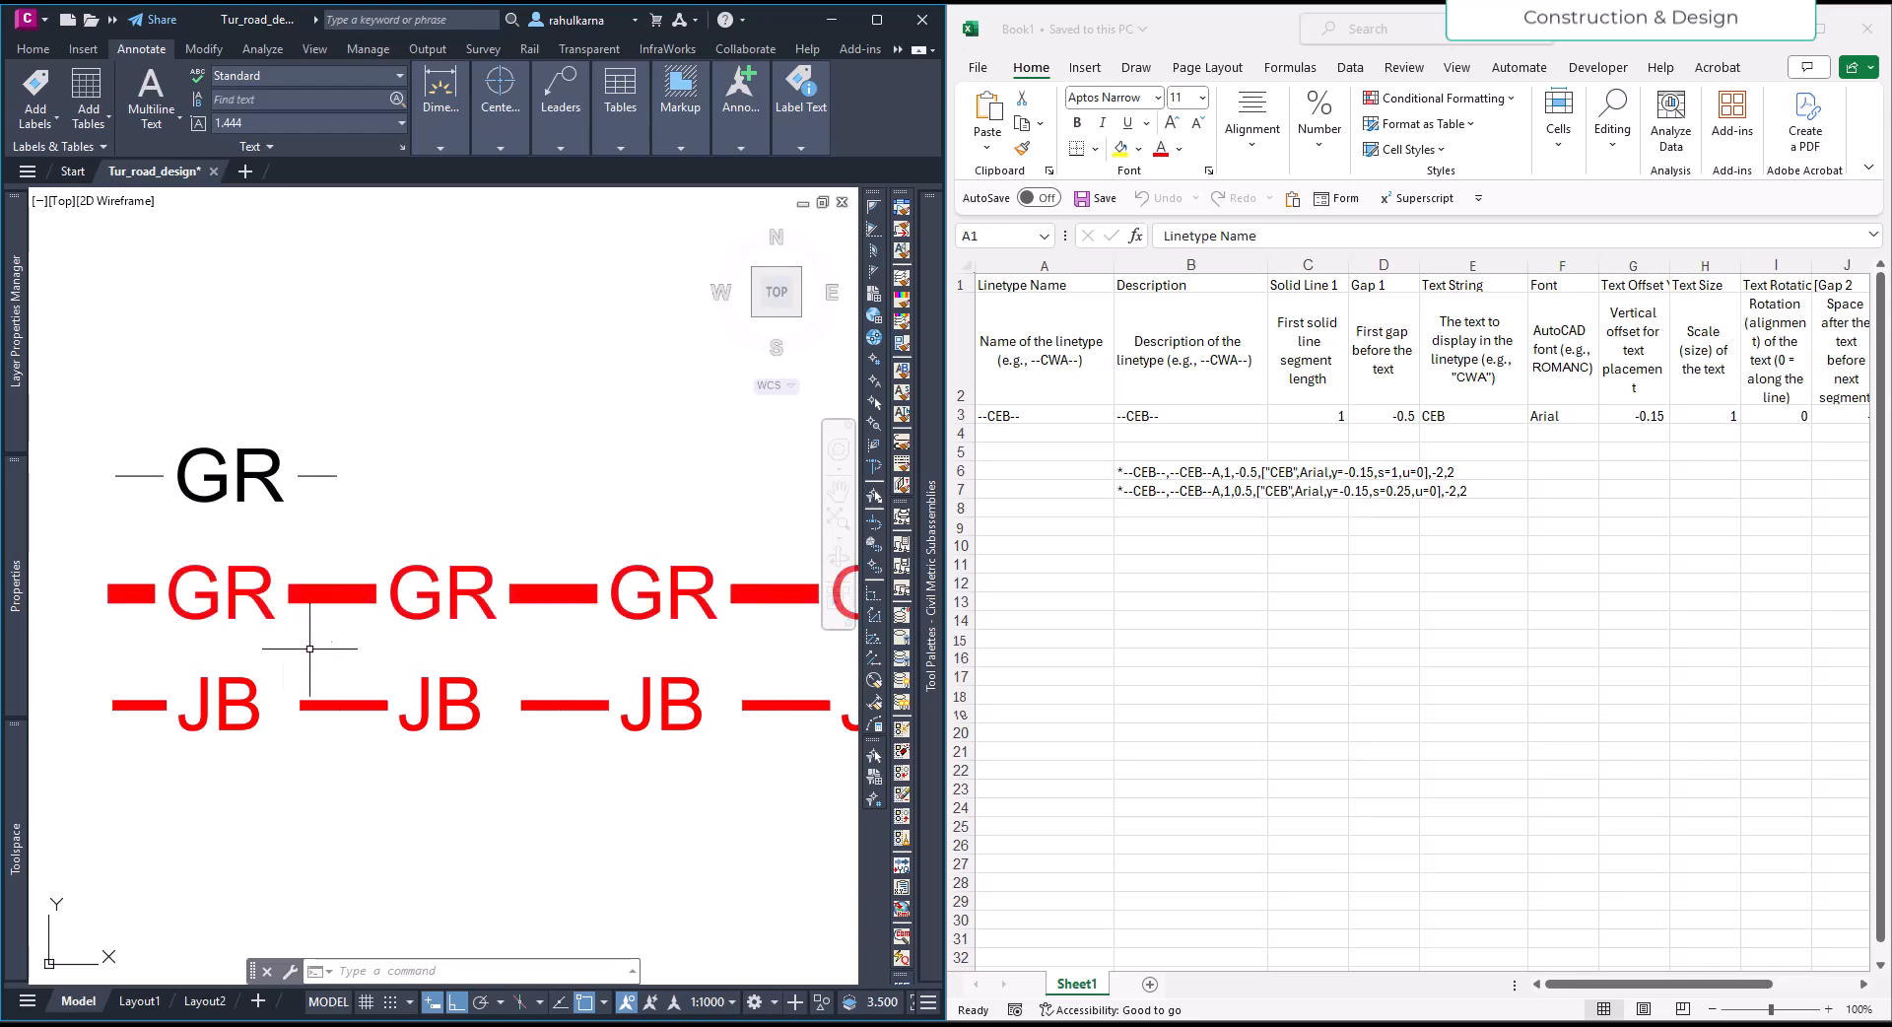
pyautogui.click(1057, 287)
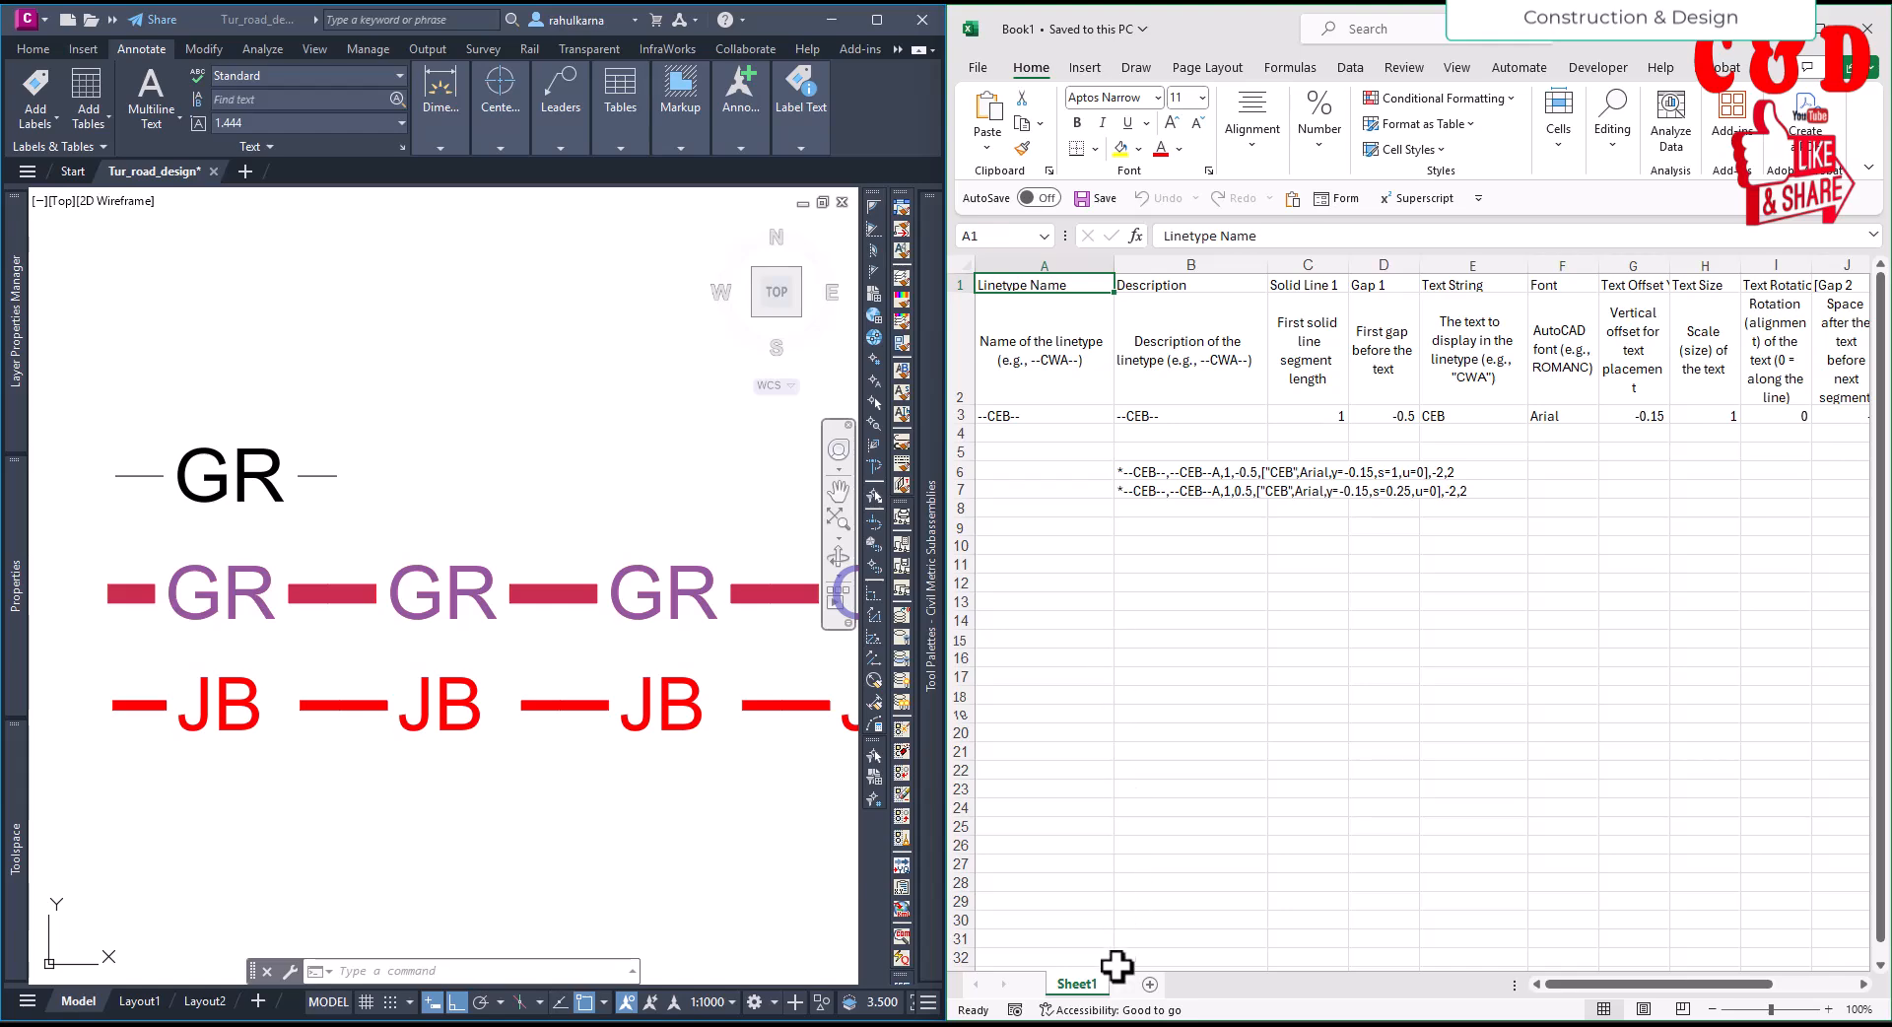
pyautogui.click(1224, 1025)
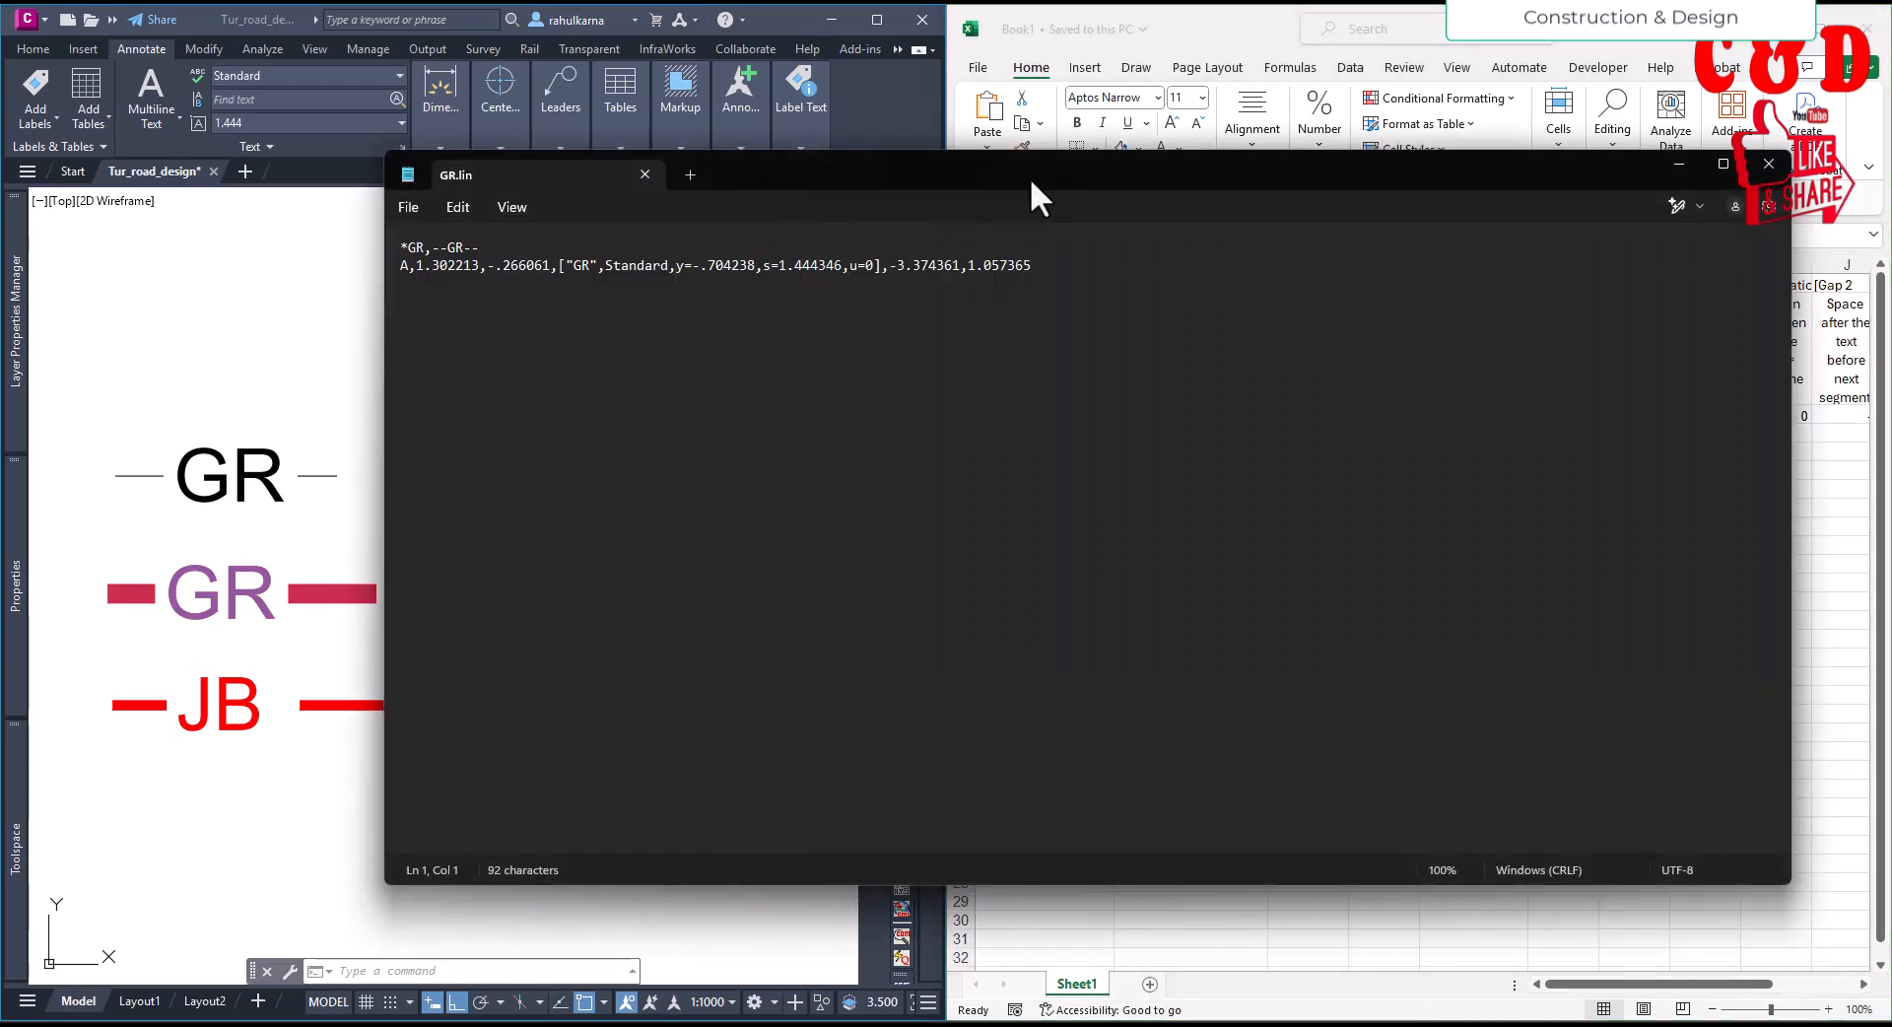
pyautogui.moveTo(1030, 174); pyautogui.dragTo(965, 546)
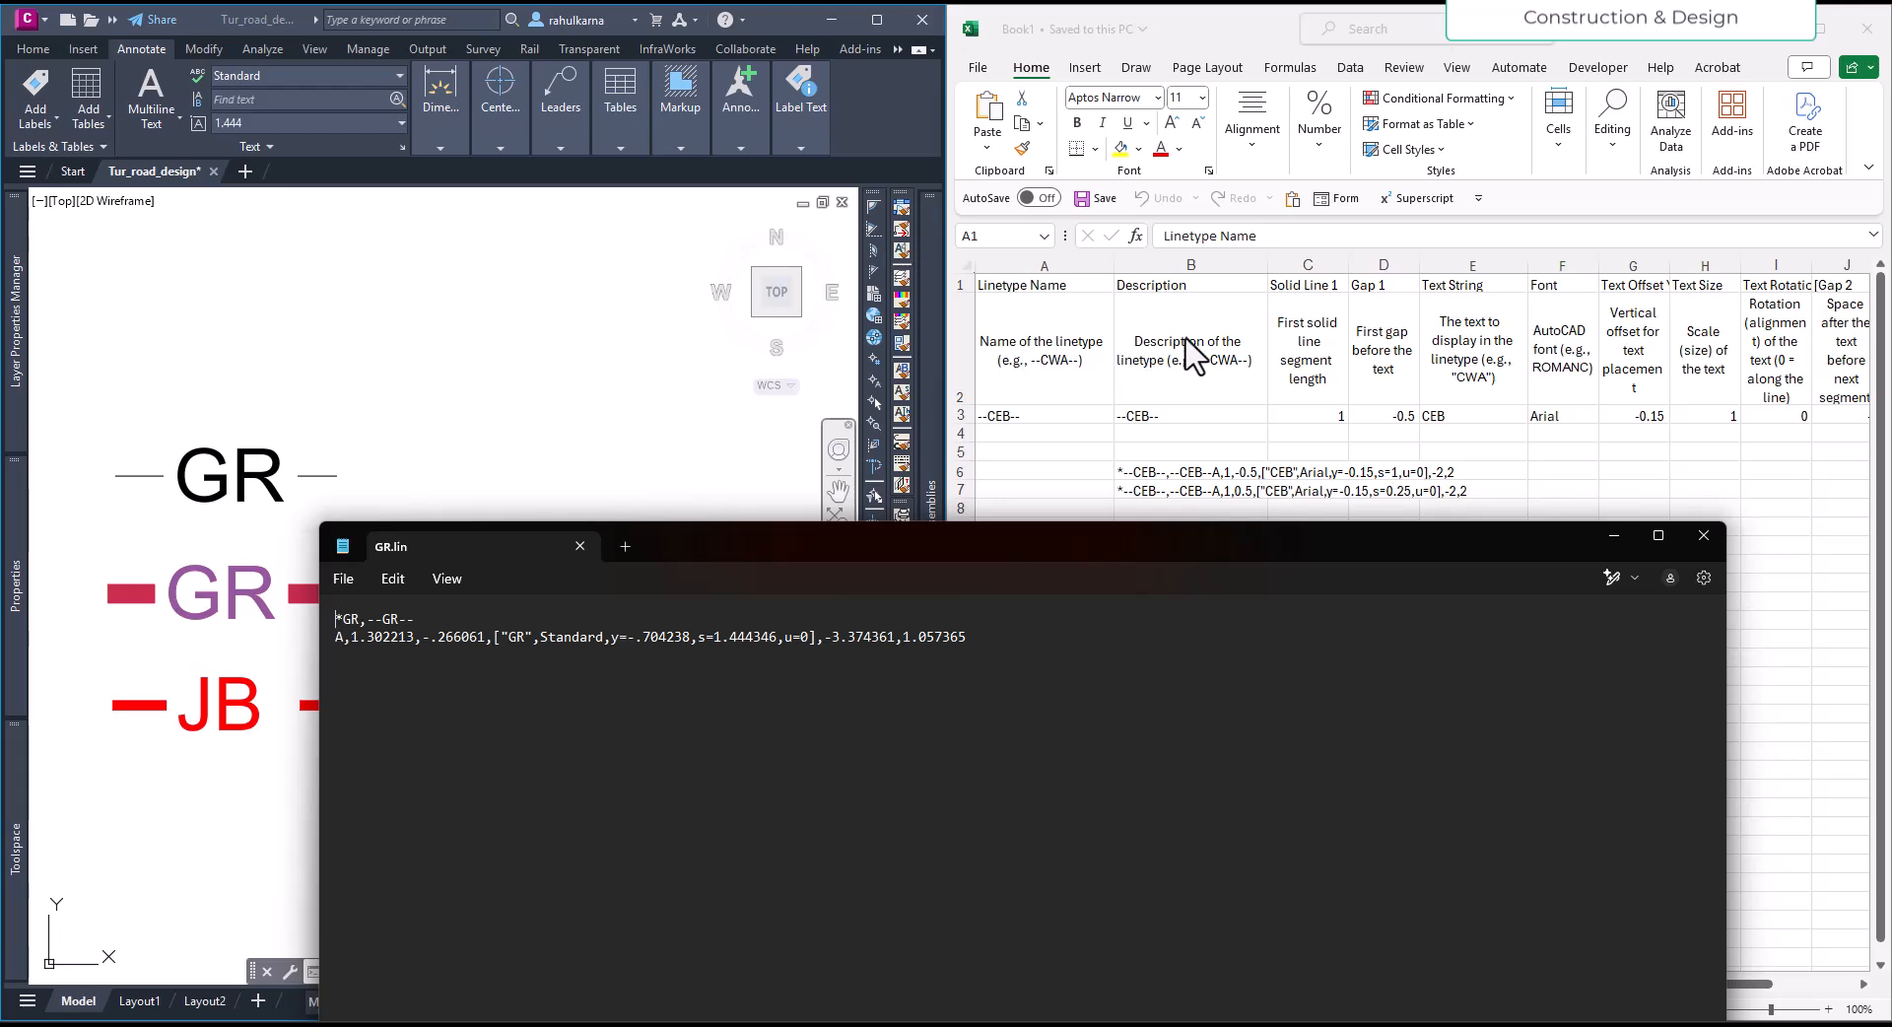
# - Compare the GR.lin name, description and first solid segment length with the matching columns of the Excel sheet
pyautogui.moveTo(417, 621); pyautogui.dragTo(339, 622)
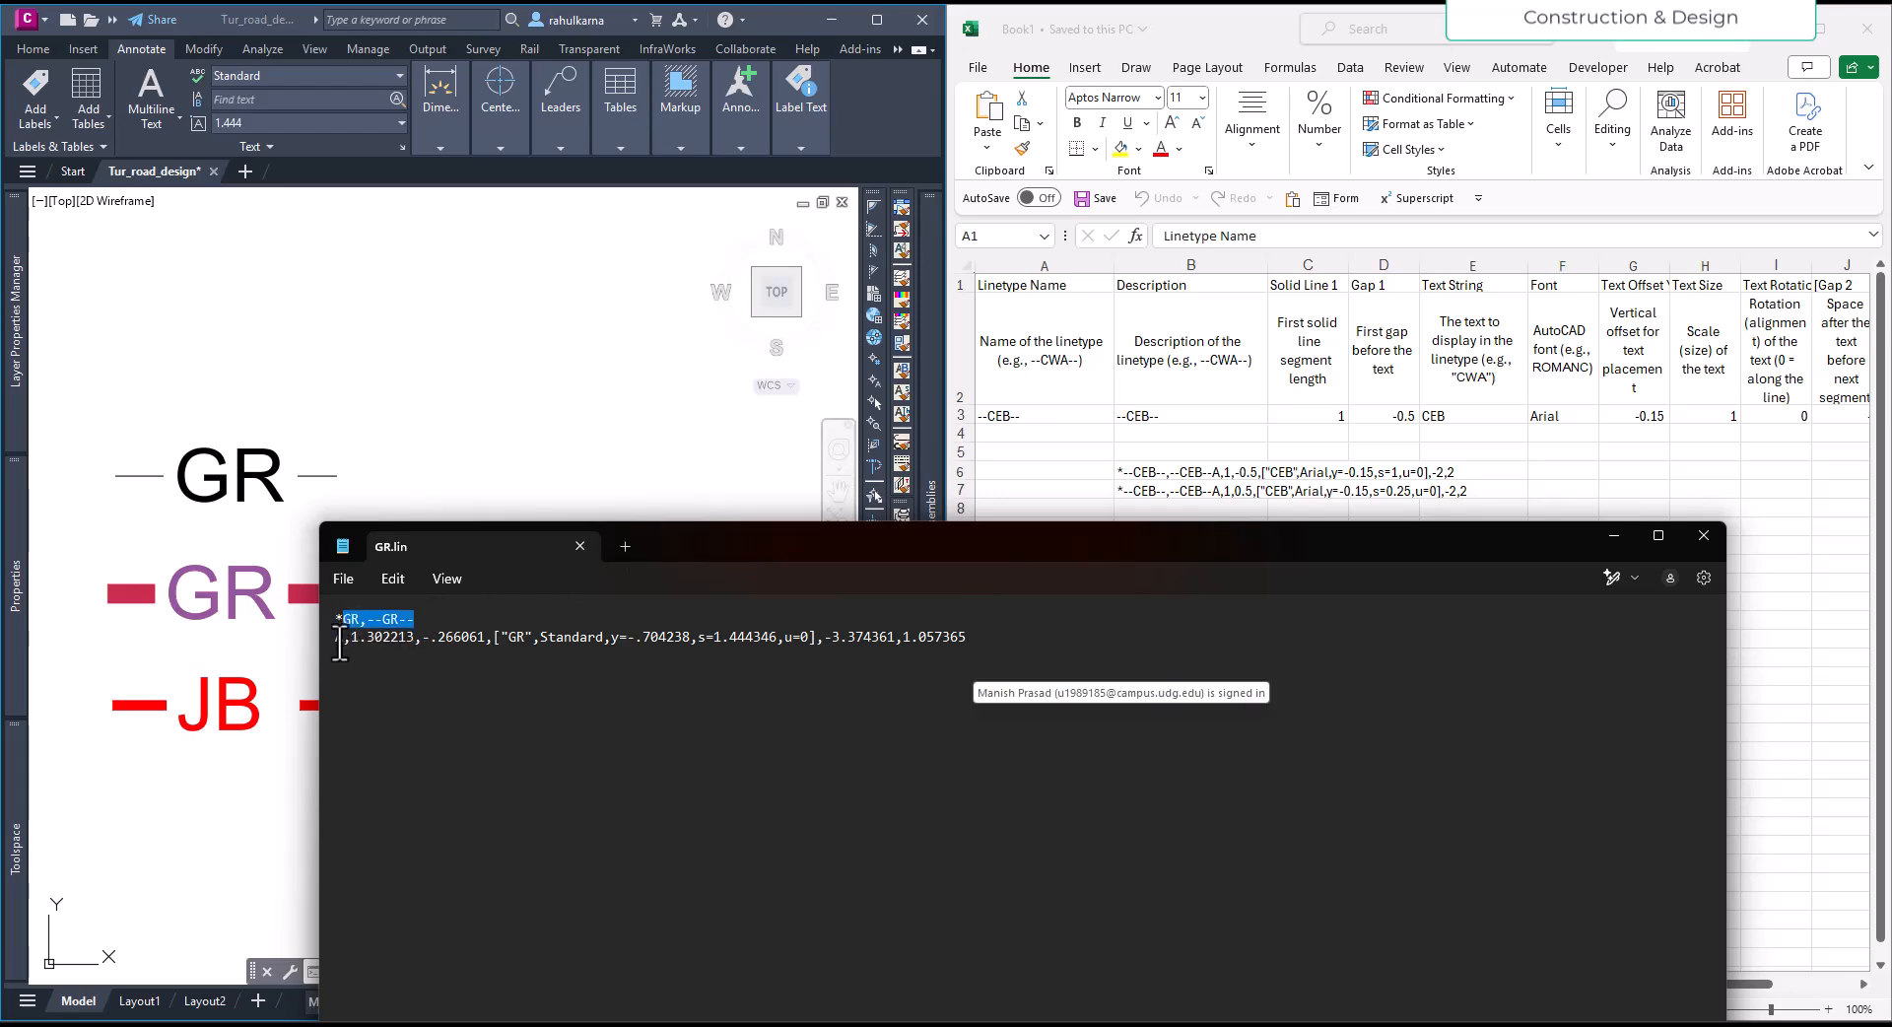
pyautogui.click(339, 643)
pyautogui.click(1297, 287)
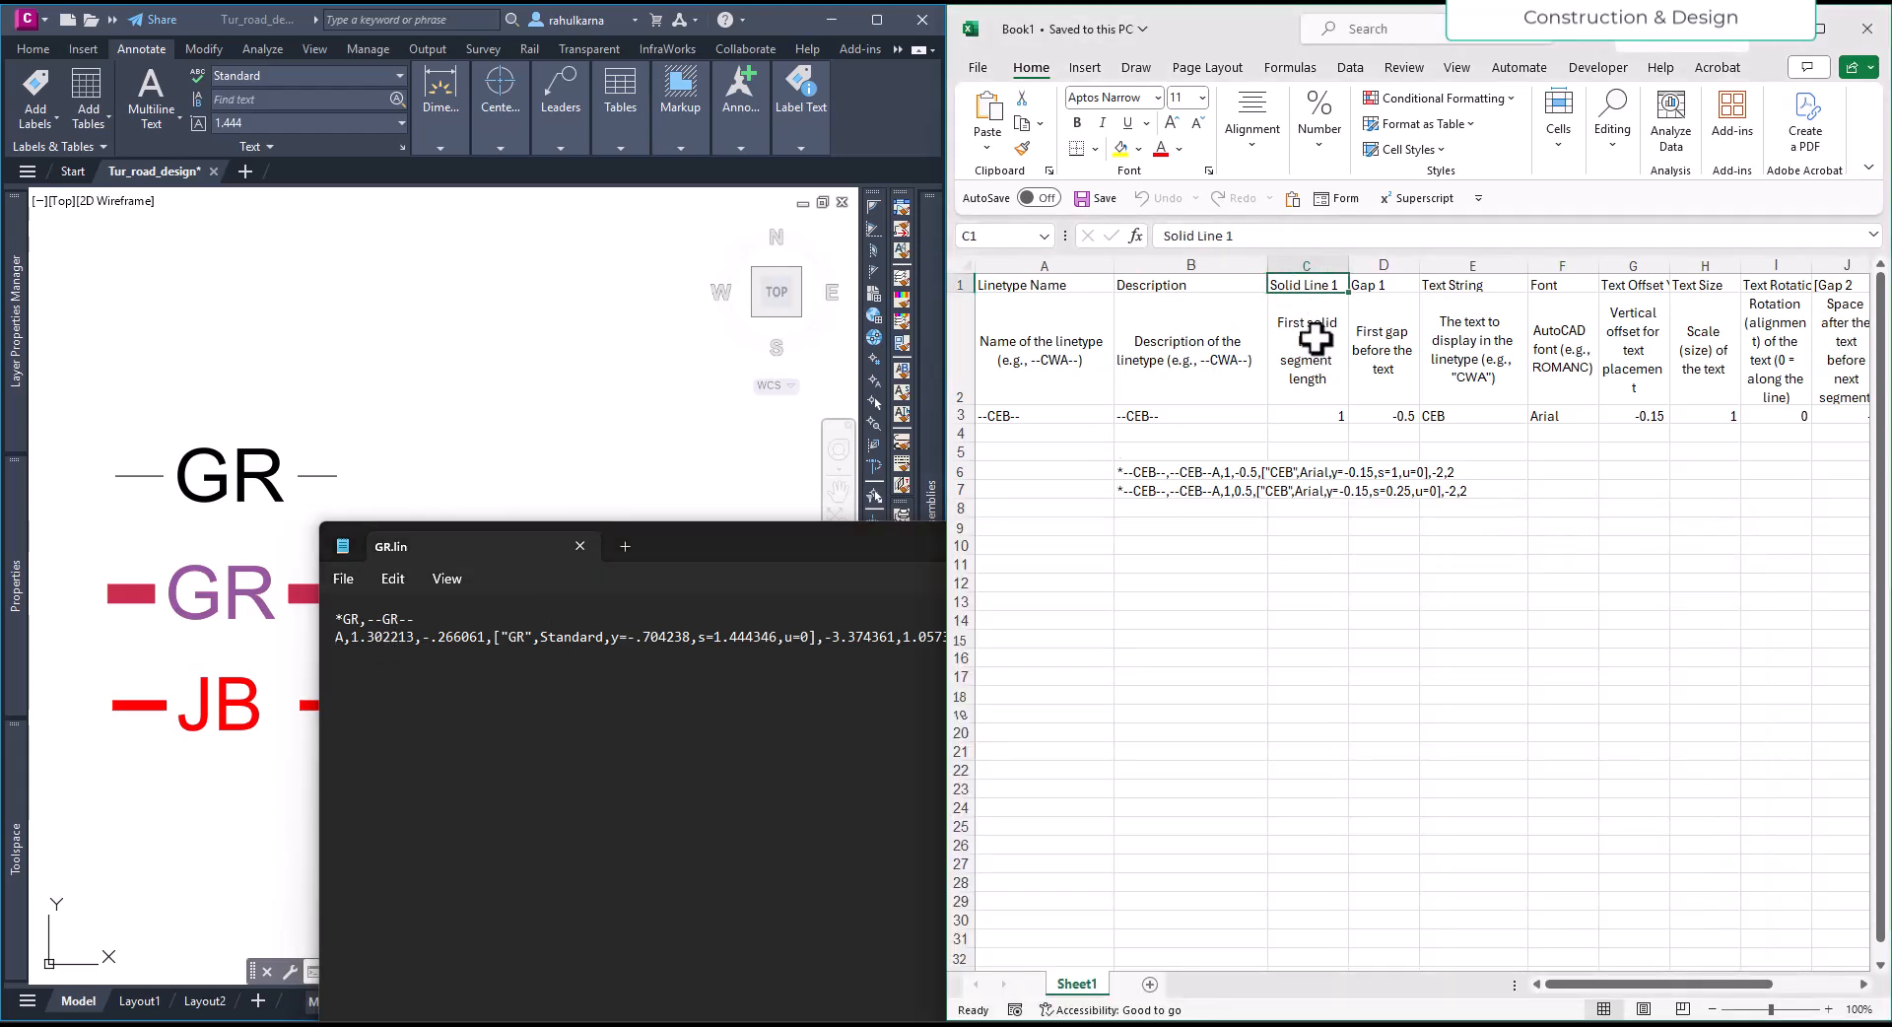
pyautogui.click(443, 522)
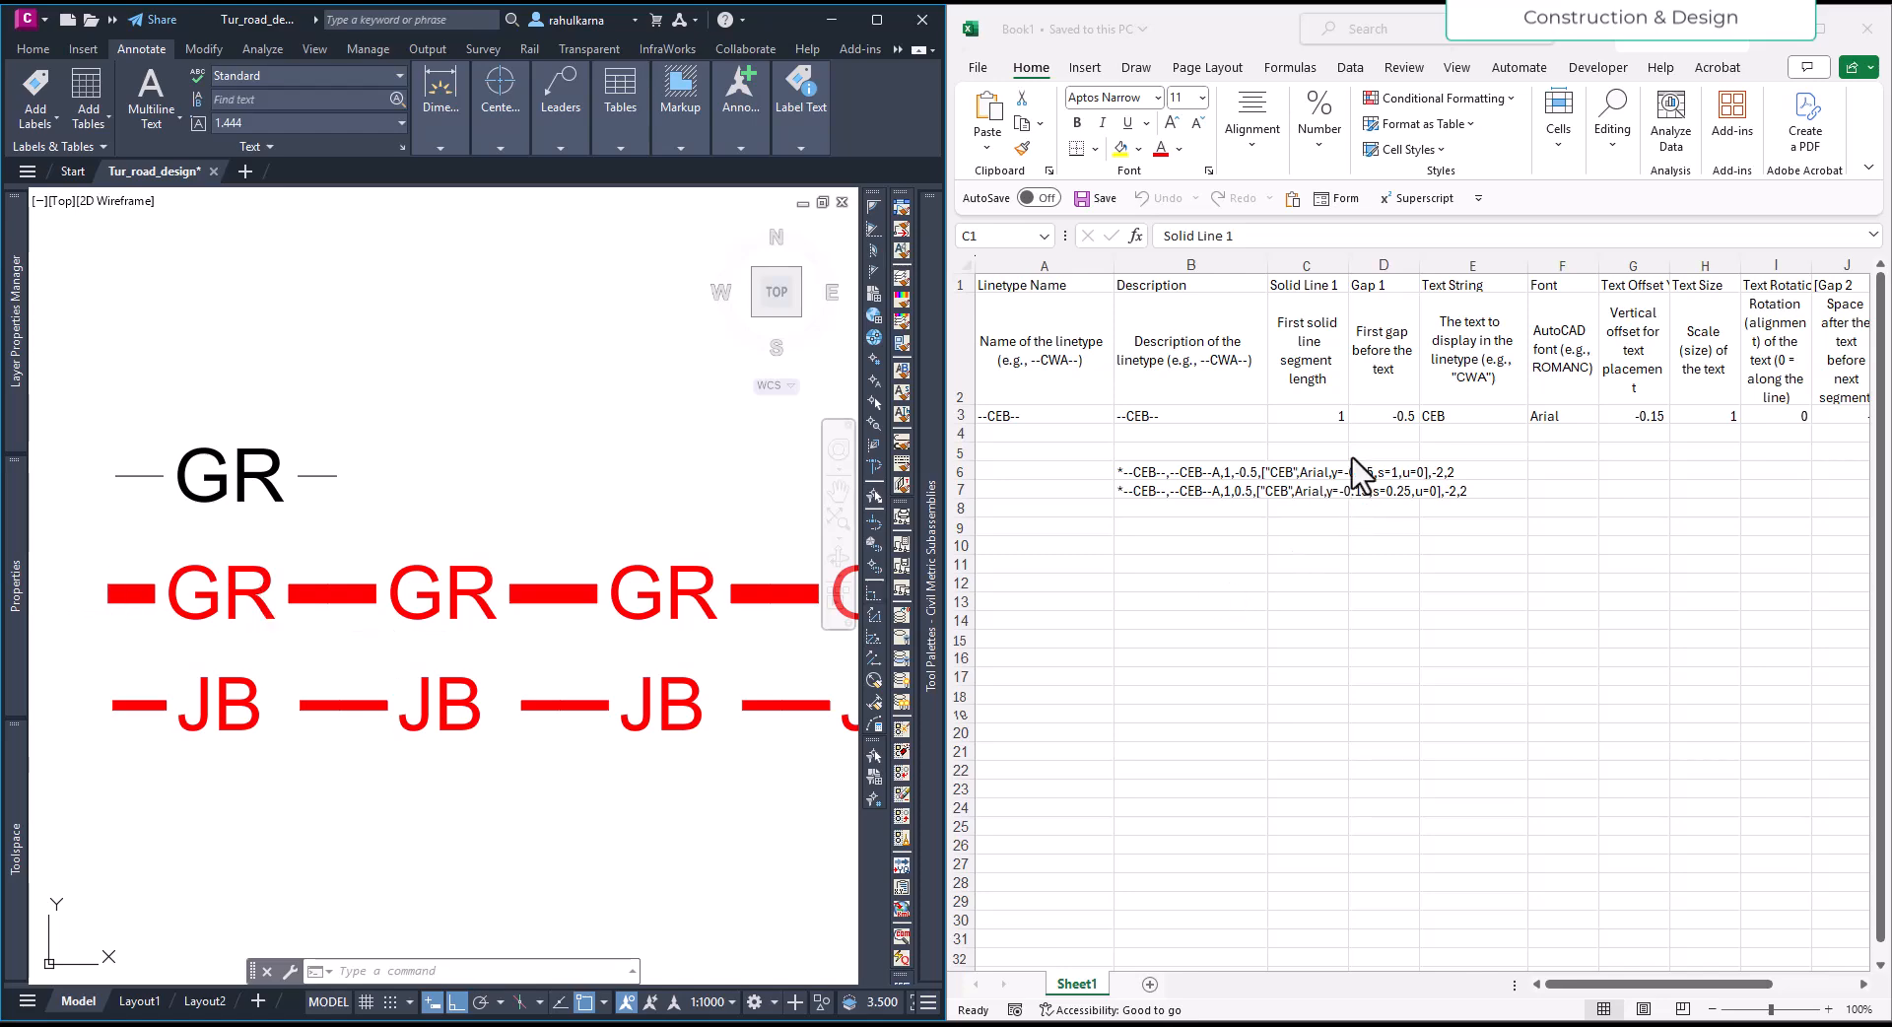
pyautogui.click(1337, 414)
pyautogui.click(1336, 415)
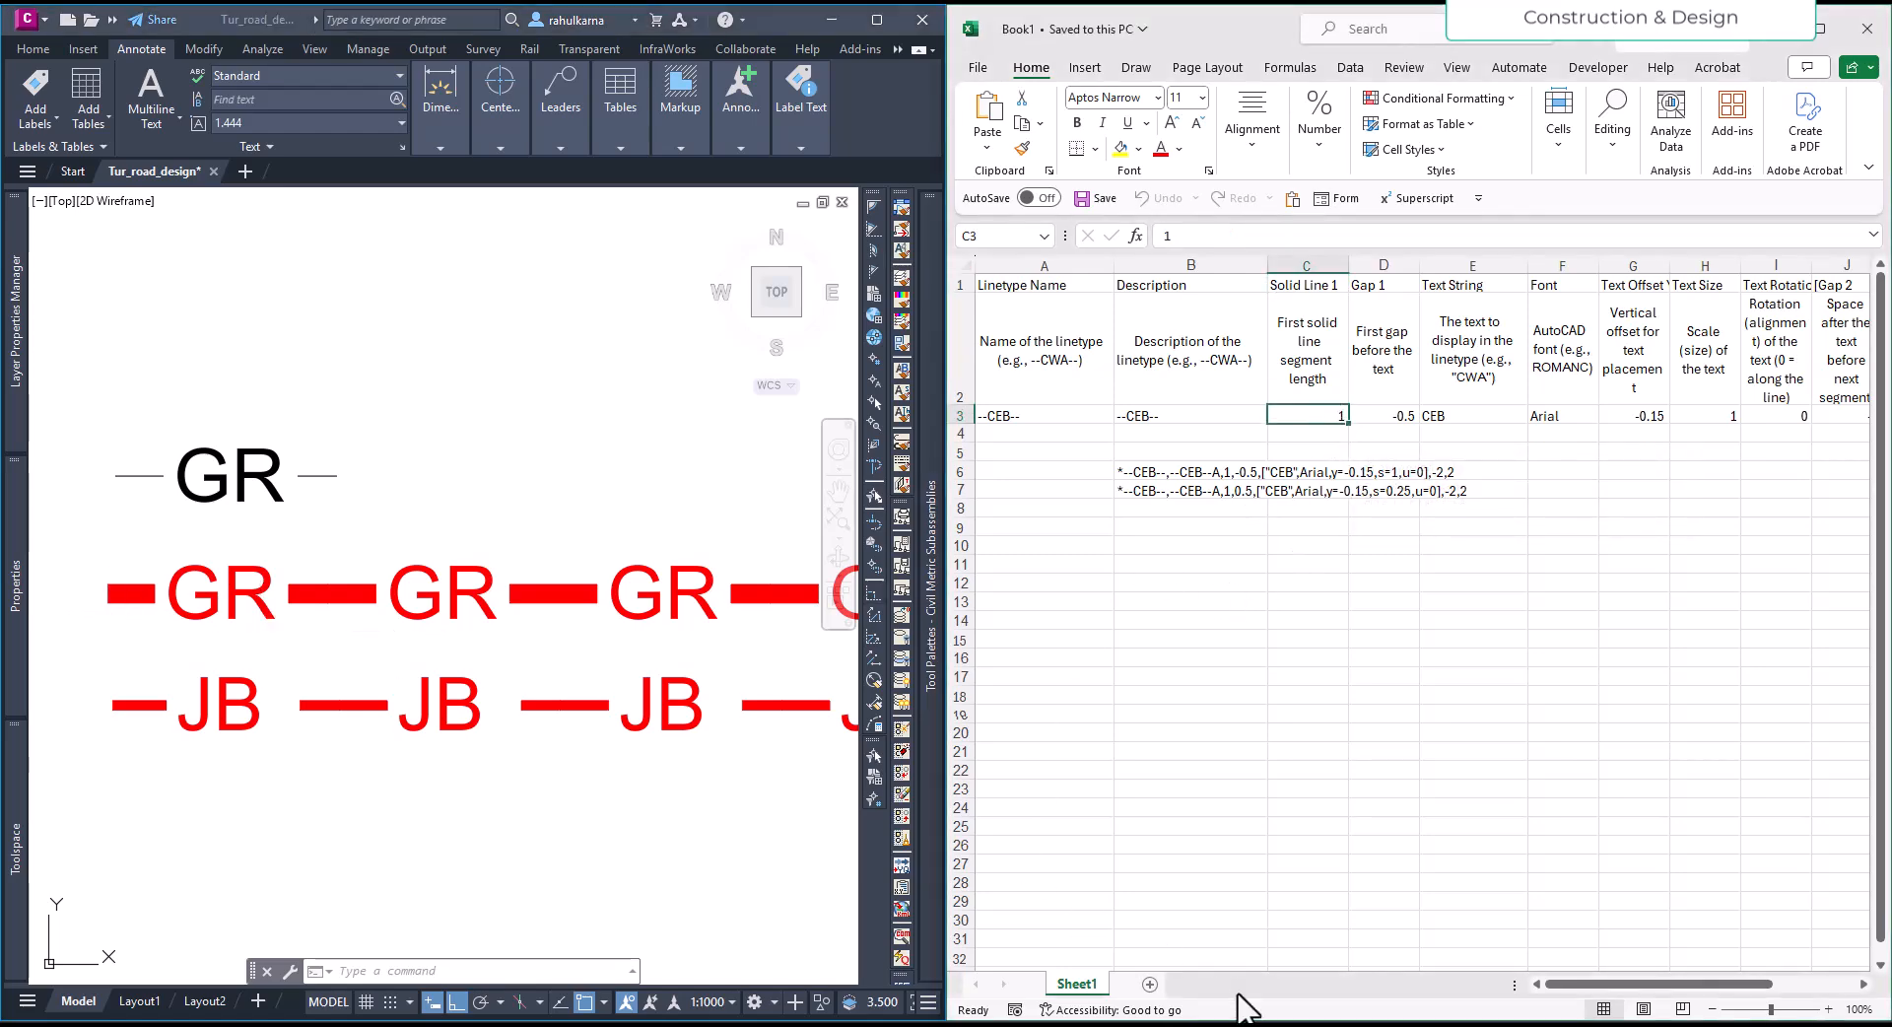
pyautogui.click(828, 1025)
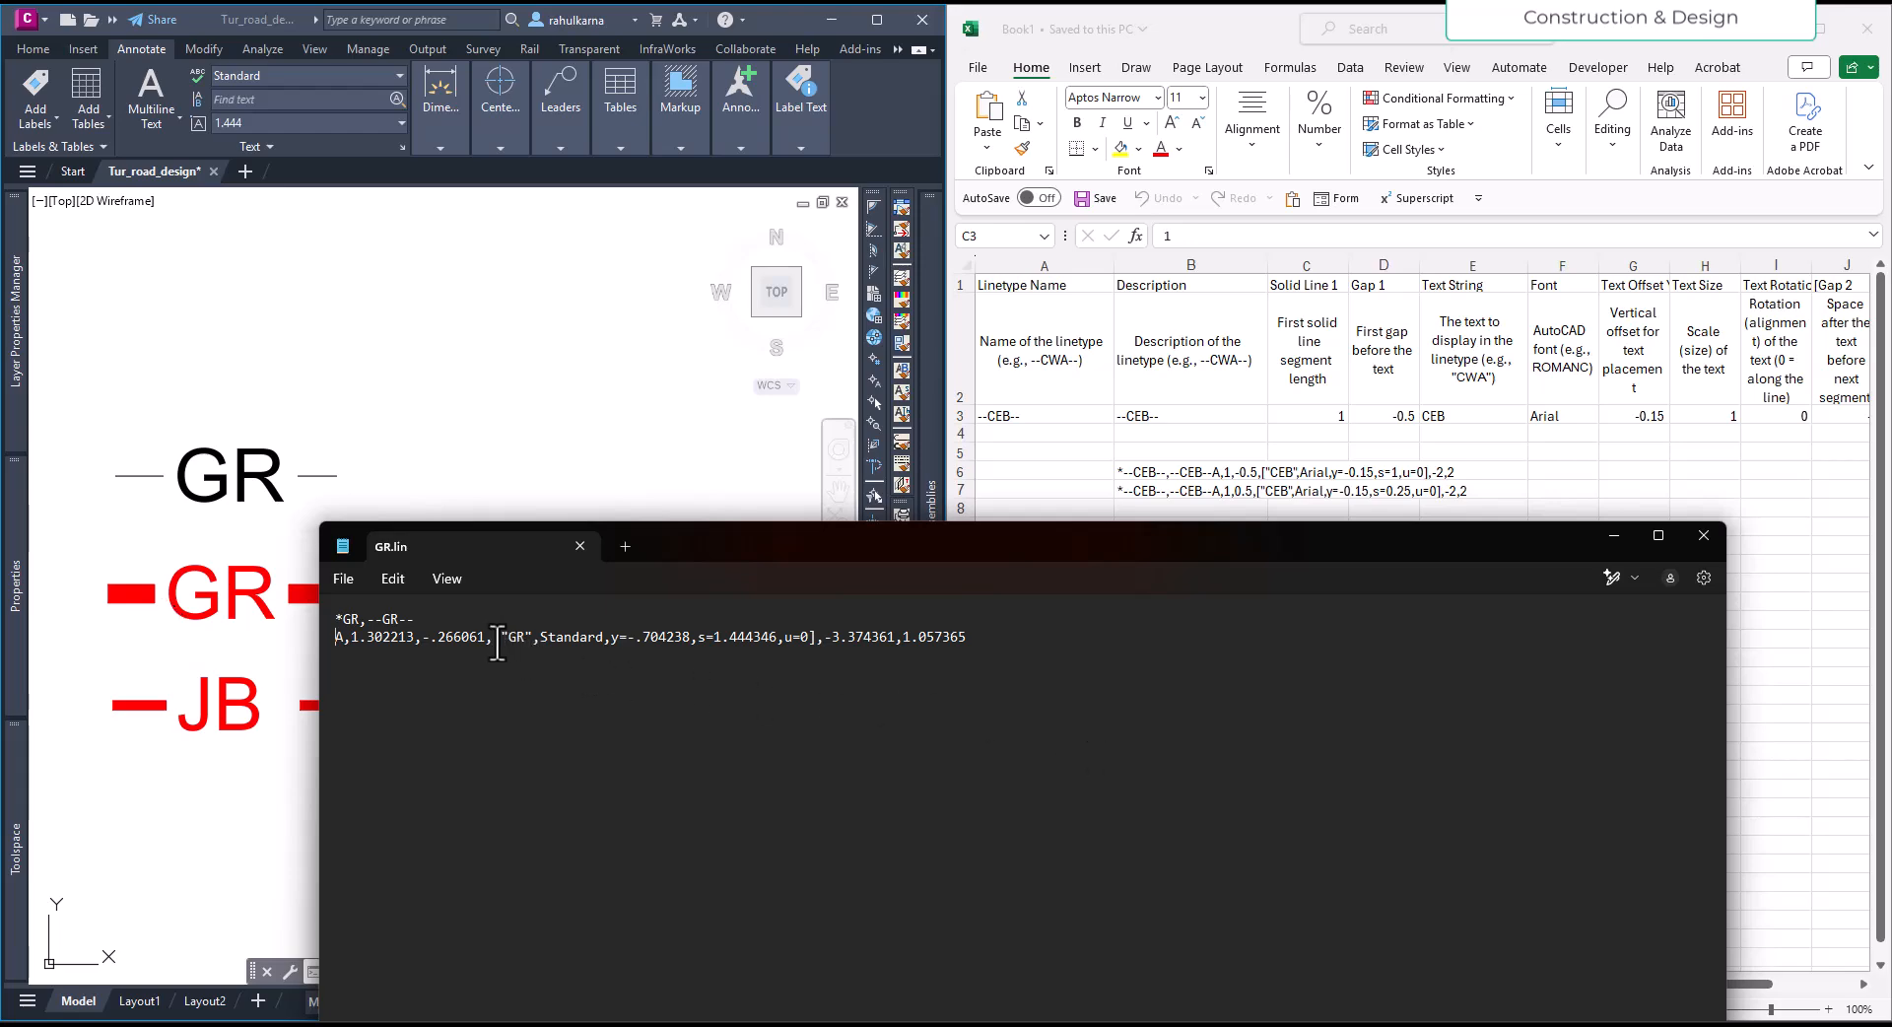
# - Examine the first gap, text string, text style, scale and rotation entries in the GR.lin definition line
pyautogui.moveTo(484, 641); pyautogui.dragTo(429, 650)
pyautogui.click(523, 641)
pyautogui.moveTo(541, 636); pyautogui.dragTo(610, 640)
pyautogui.click(592, 641)
pyautogui.moveTo(601, 639); pyautogui.dragTo(545, 638)
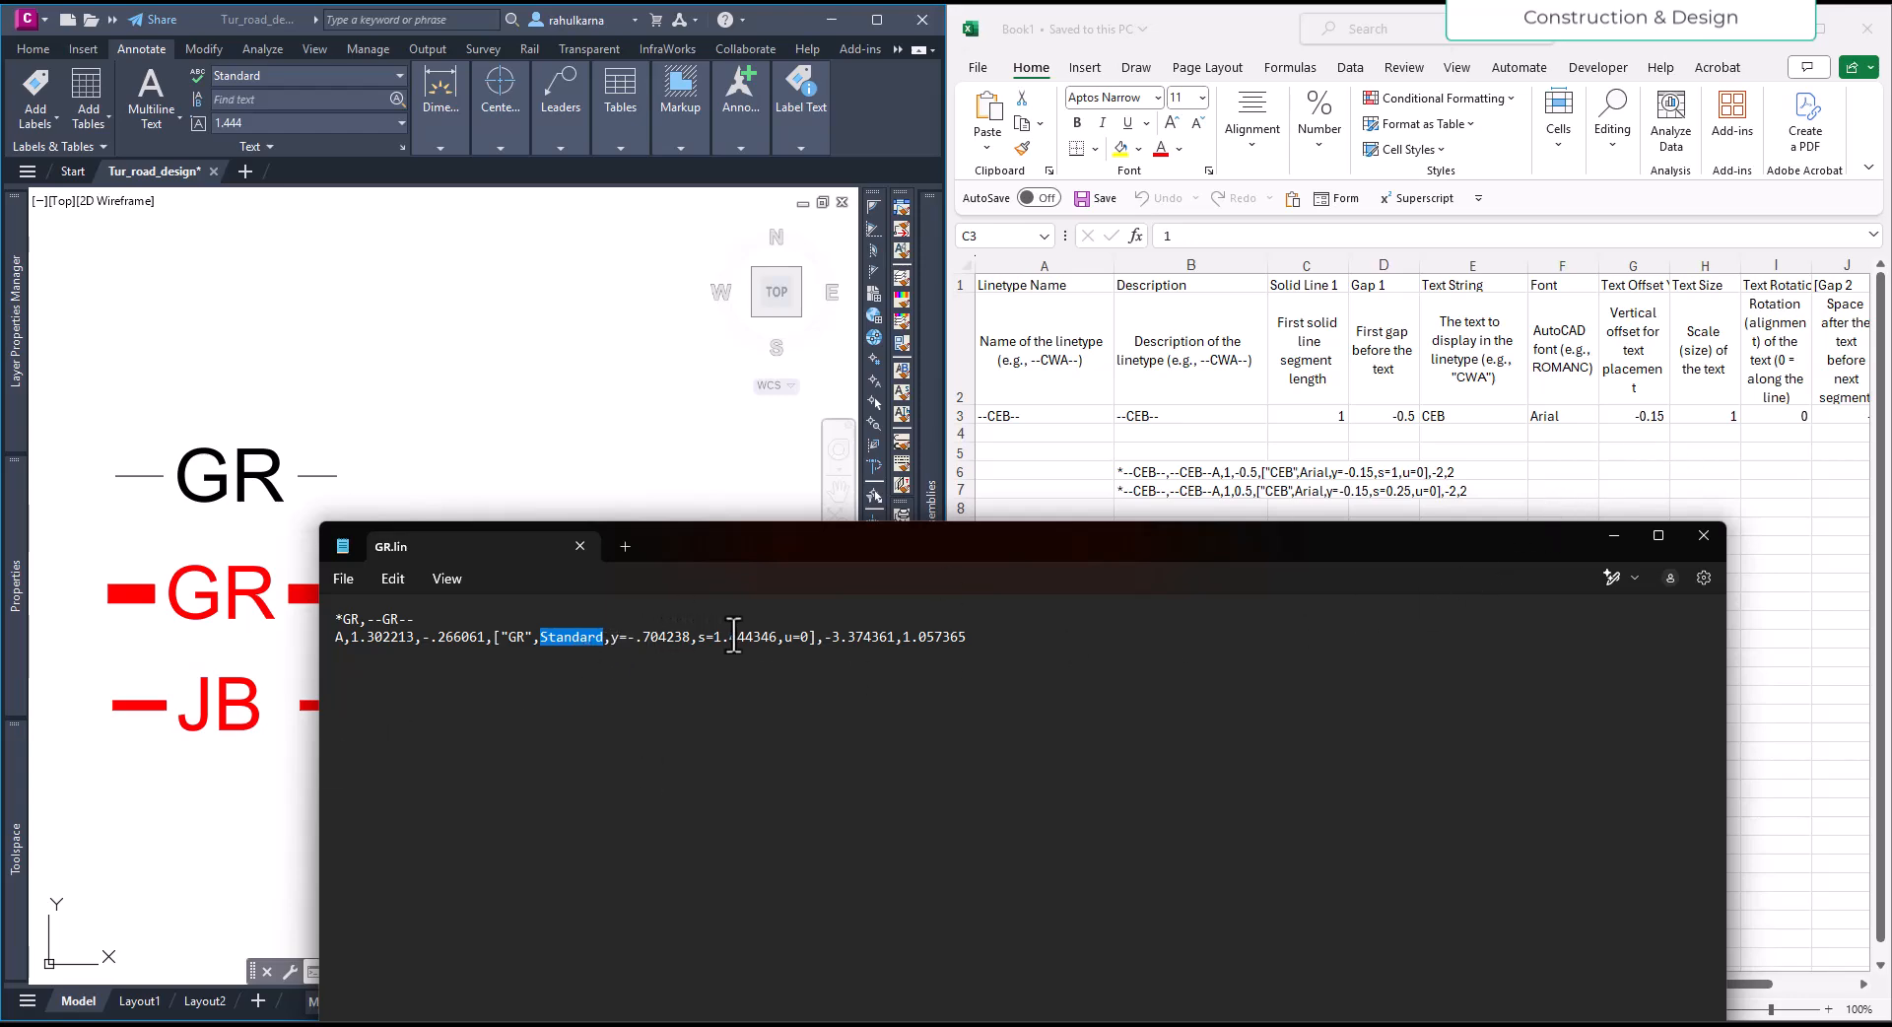
pyautogui.moveTo(775, 642); pyautogui.dragTo(714, 651)
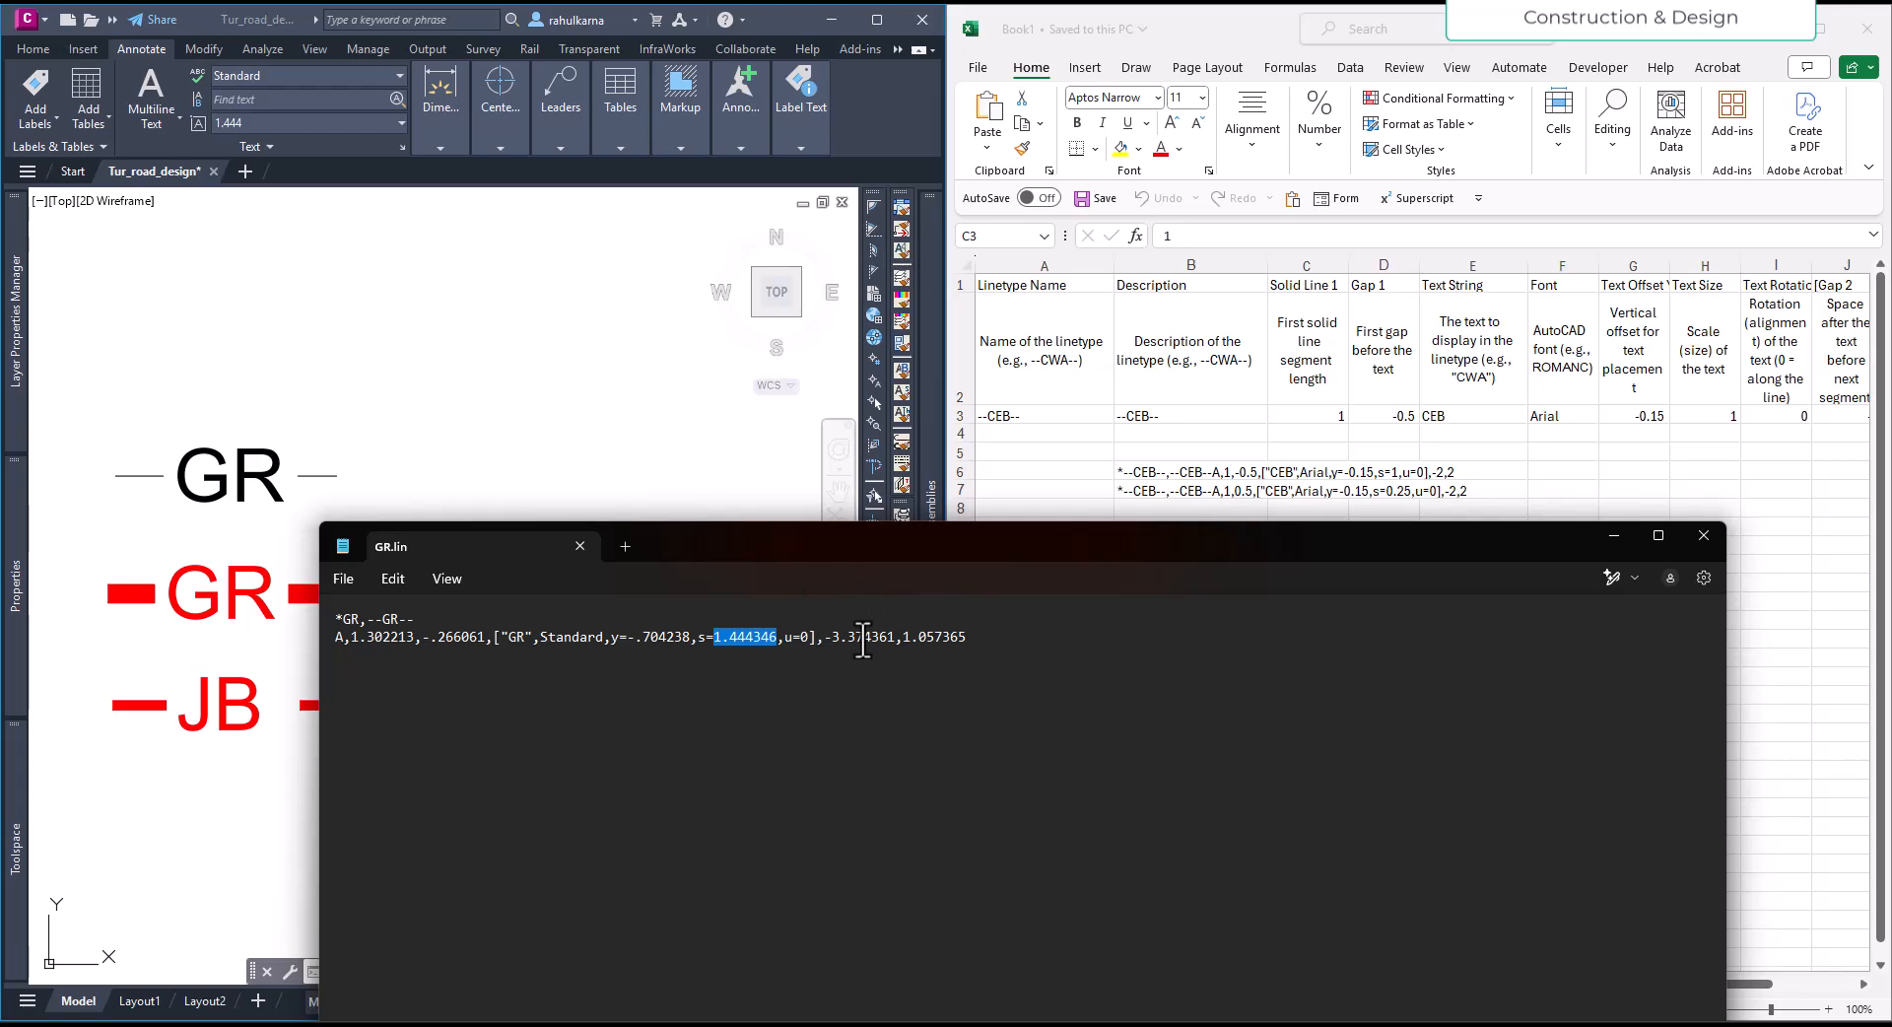
pyautogui.moveTo(810, 636); pyautogui.dragTo(783, 638)
pyautogui.doubleClick(807, 638)
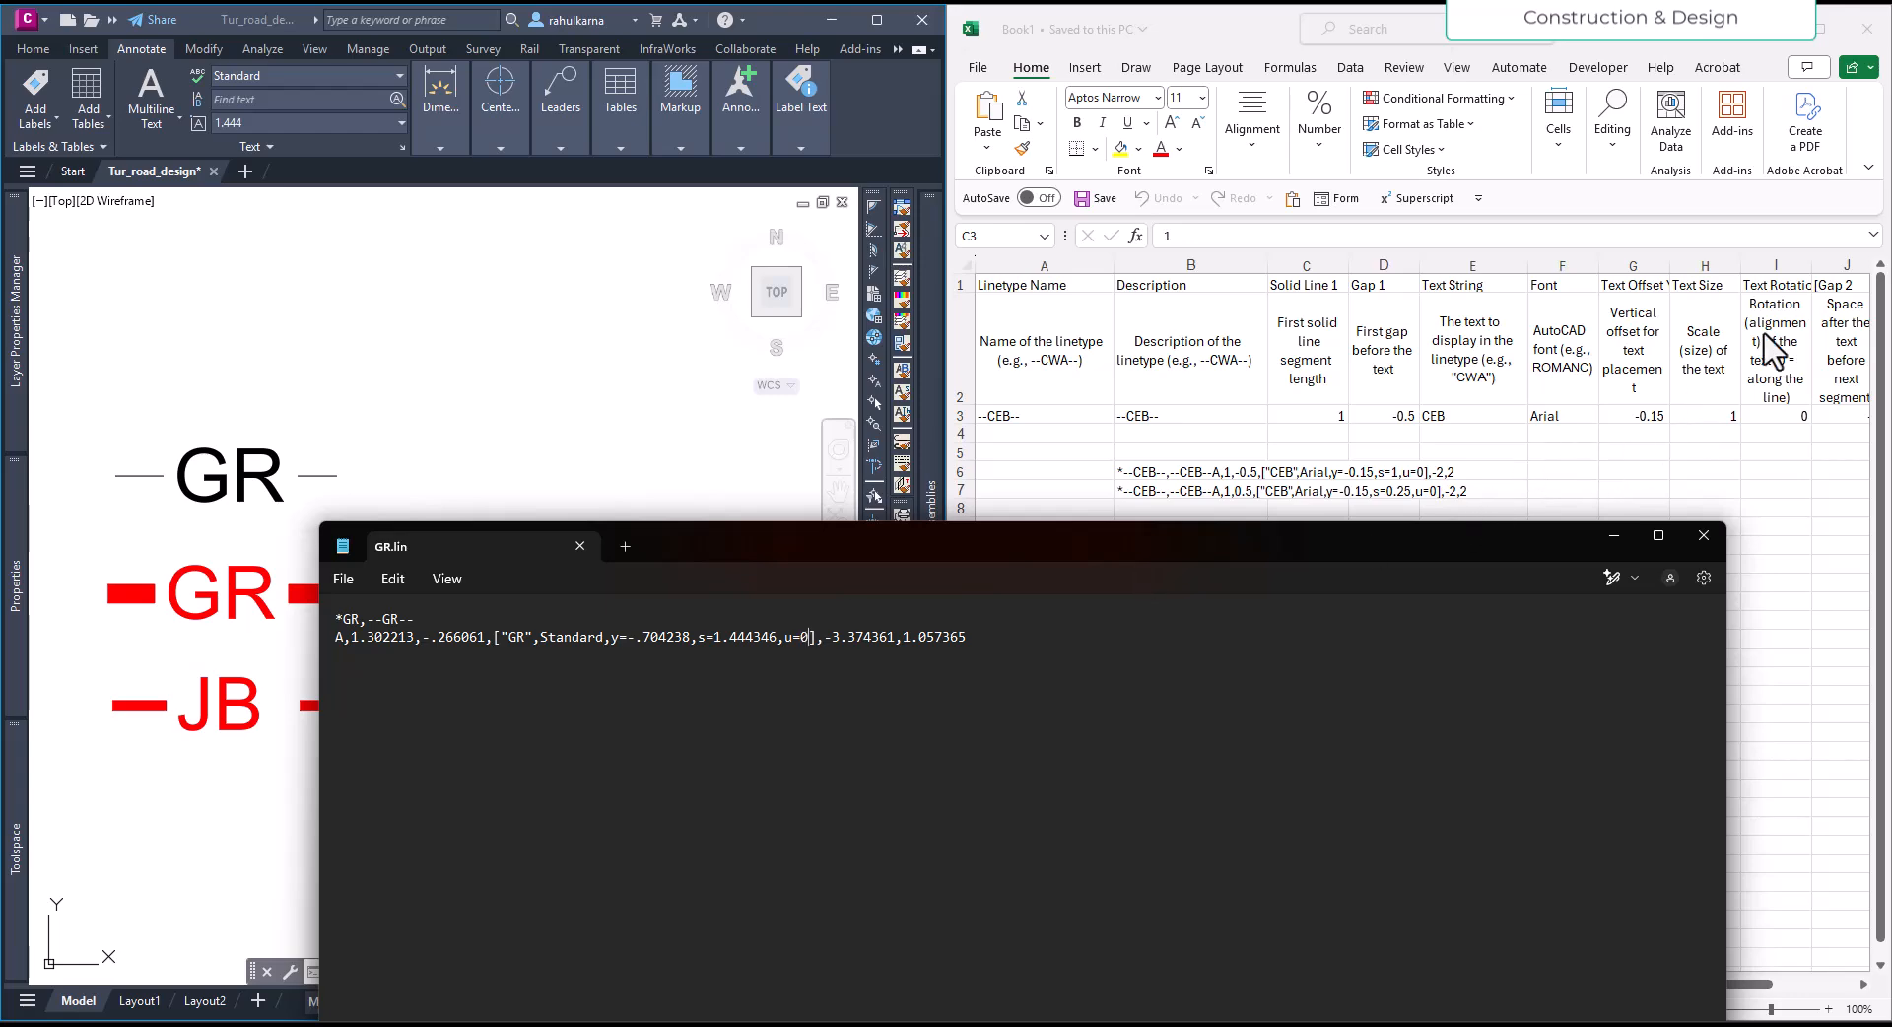
# - Compare the Gap 2 and Solid Line 2 columns with the end of the GR.lin definition and the drawn linetypes
pyautogui.click(1783, 634)
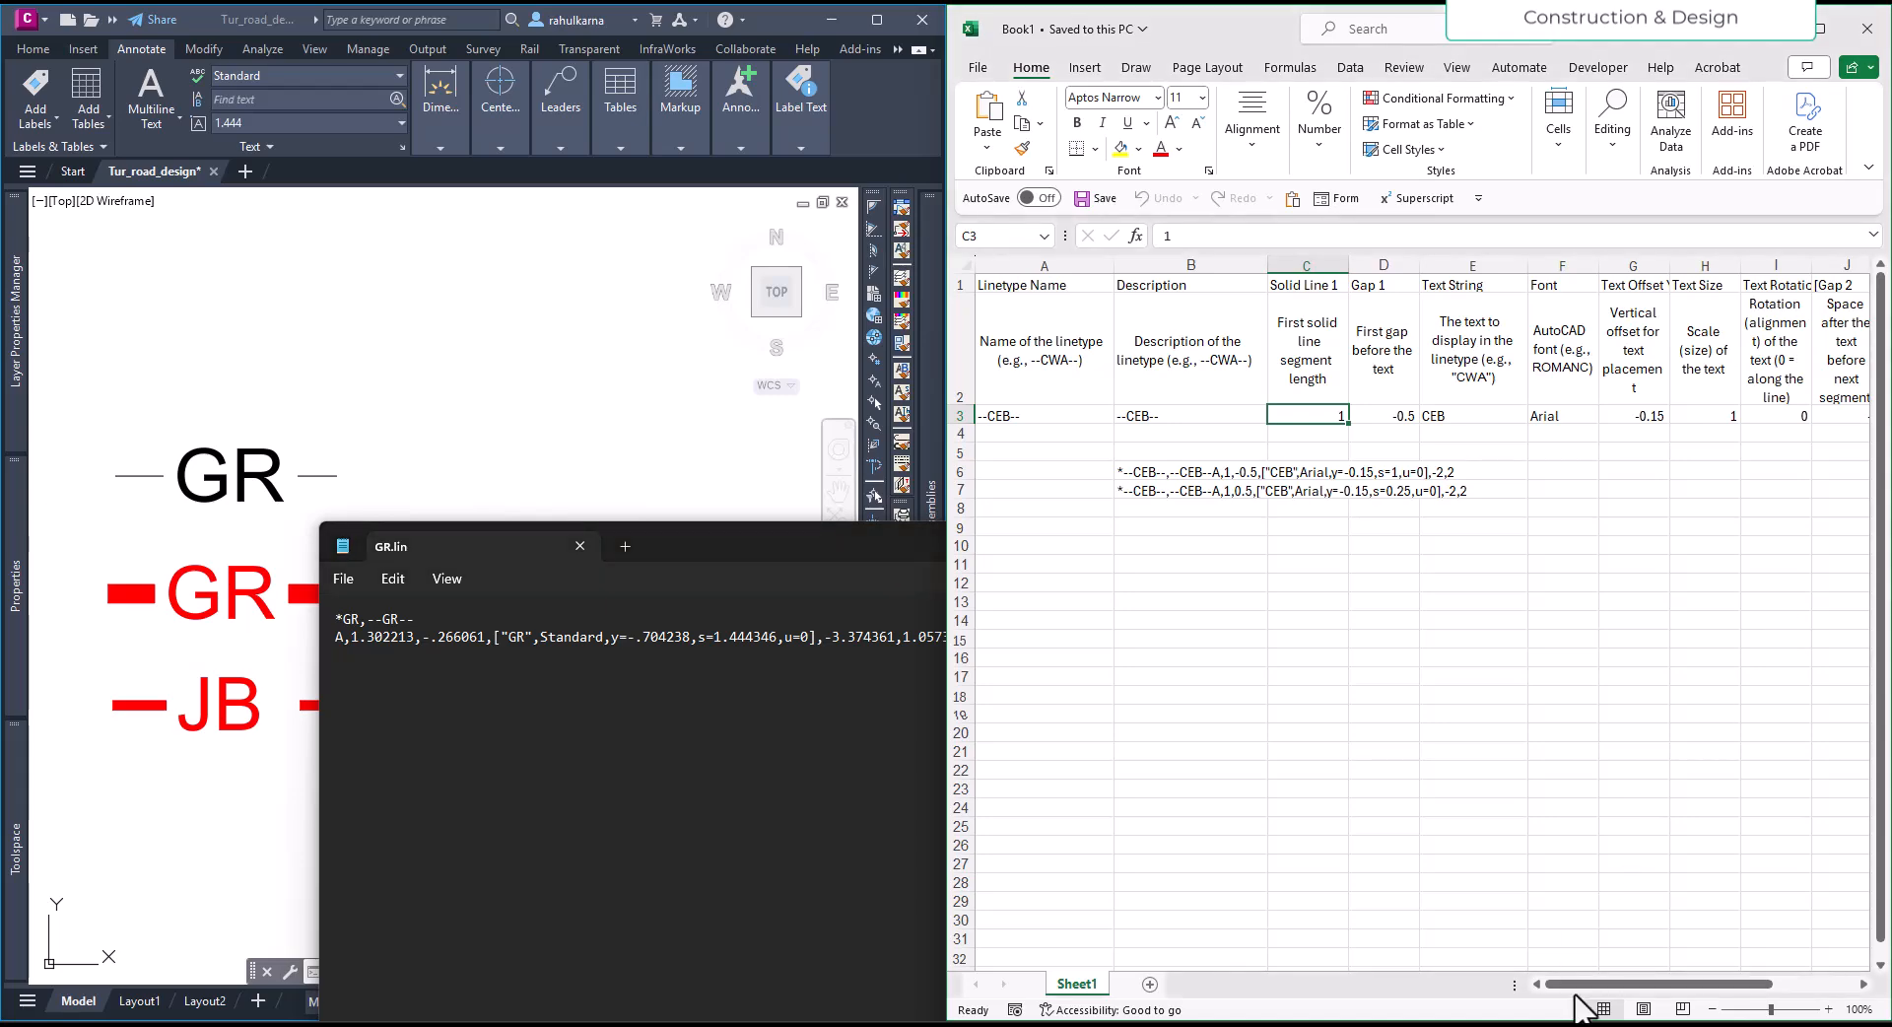
pyautogui.moveTo(1599, 986); pyautogui.dragTo(1655, 988)
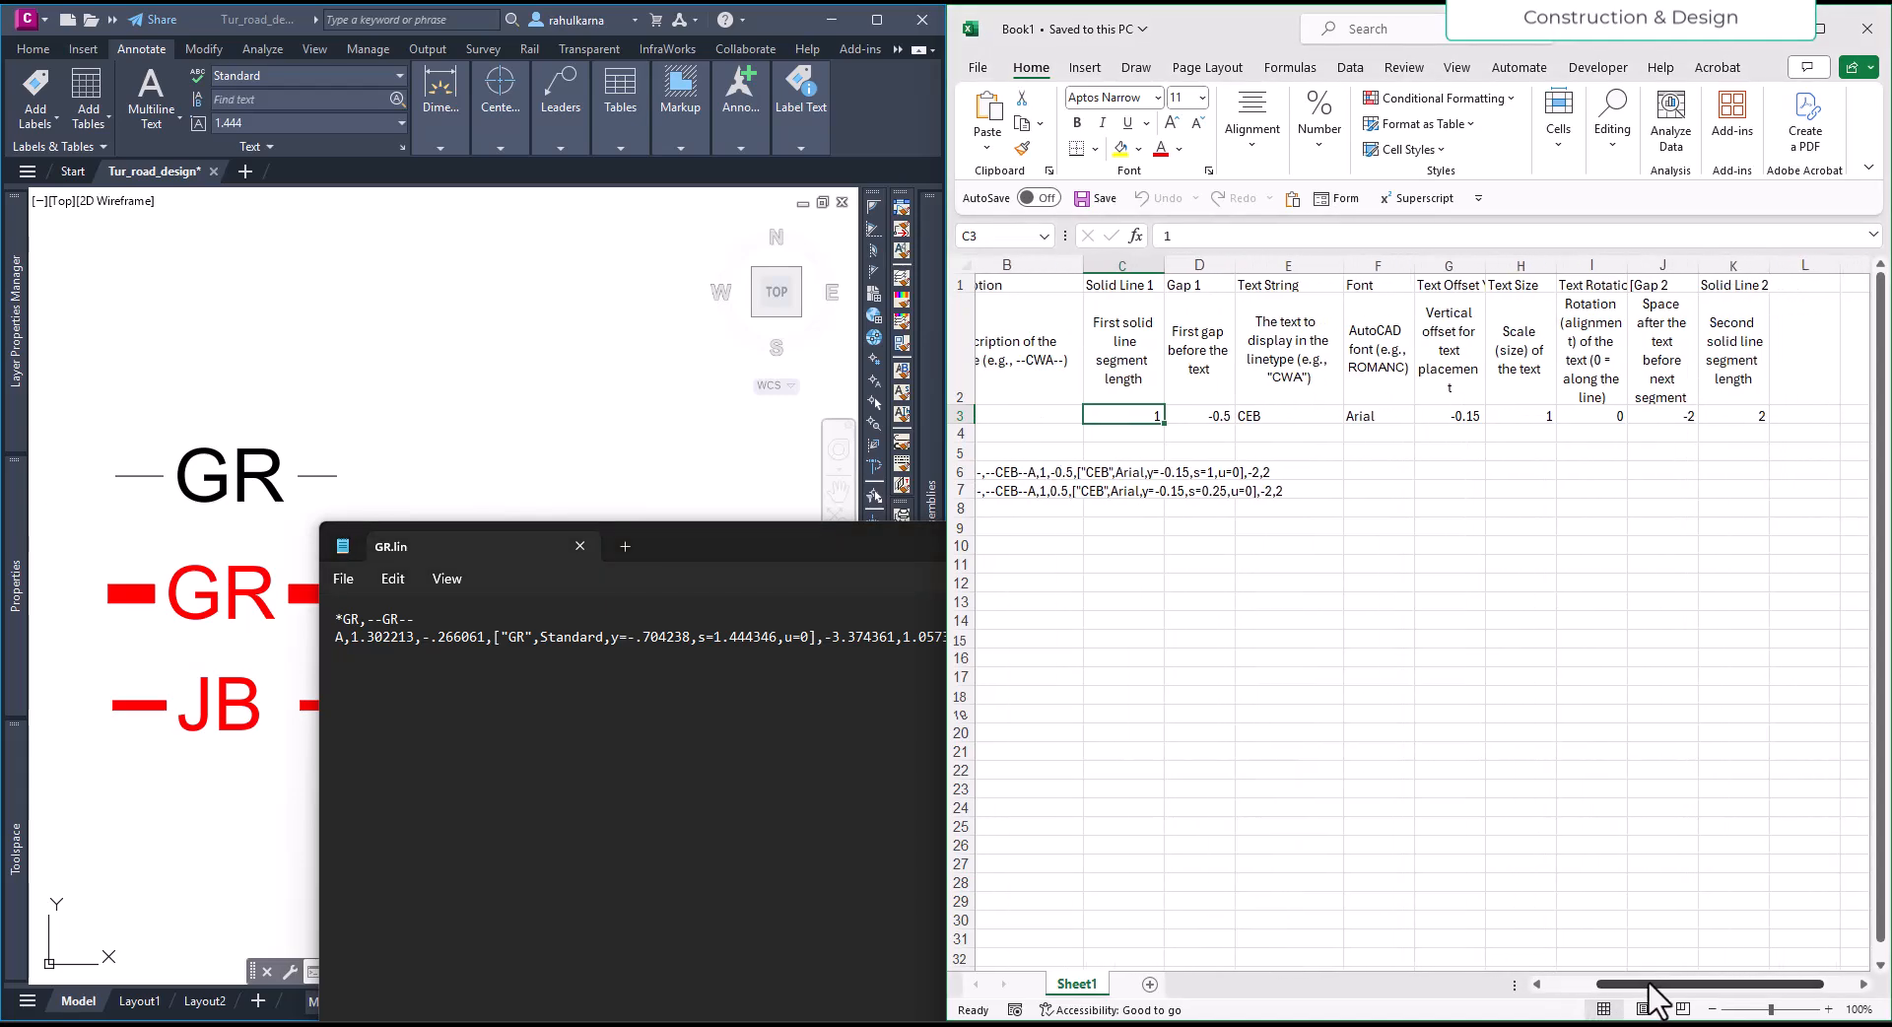
pyautogui.click(703, 749)
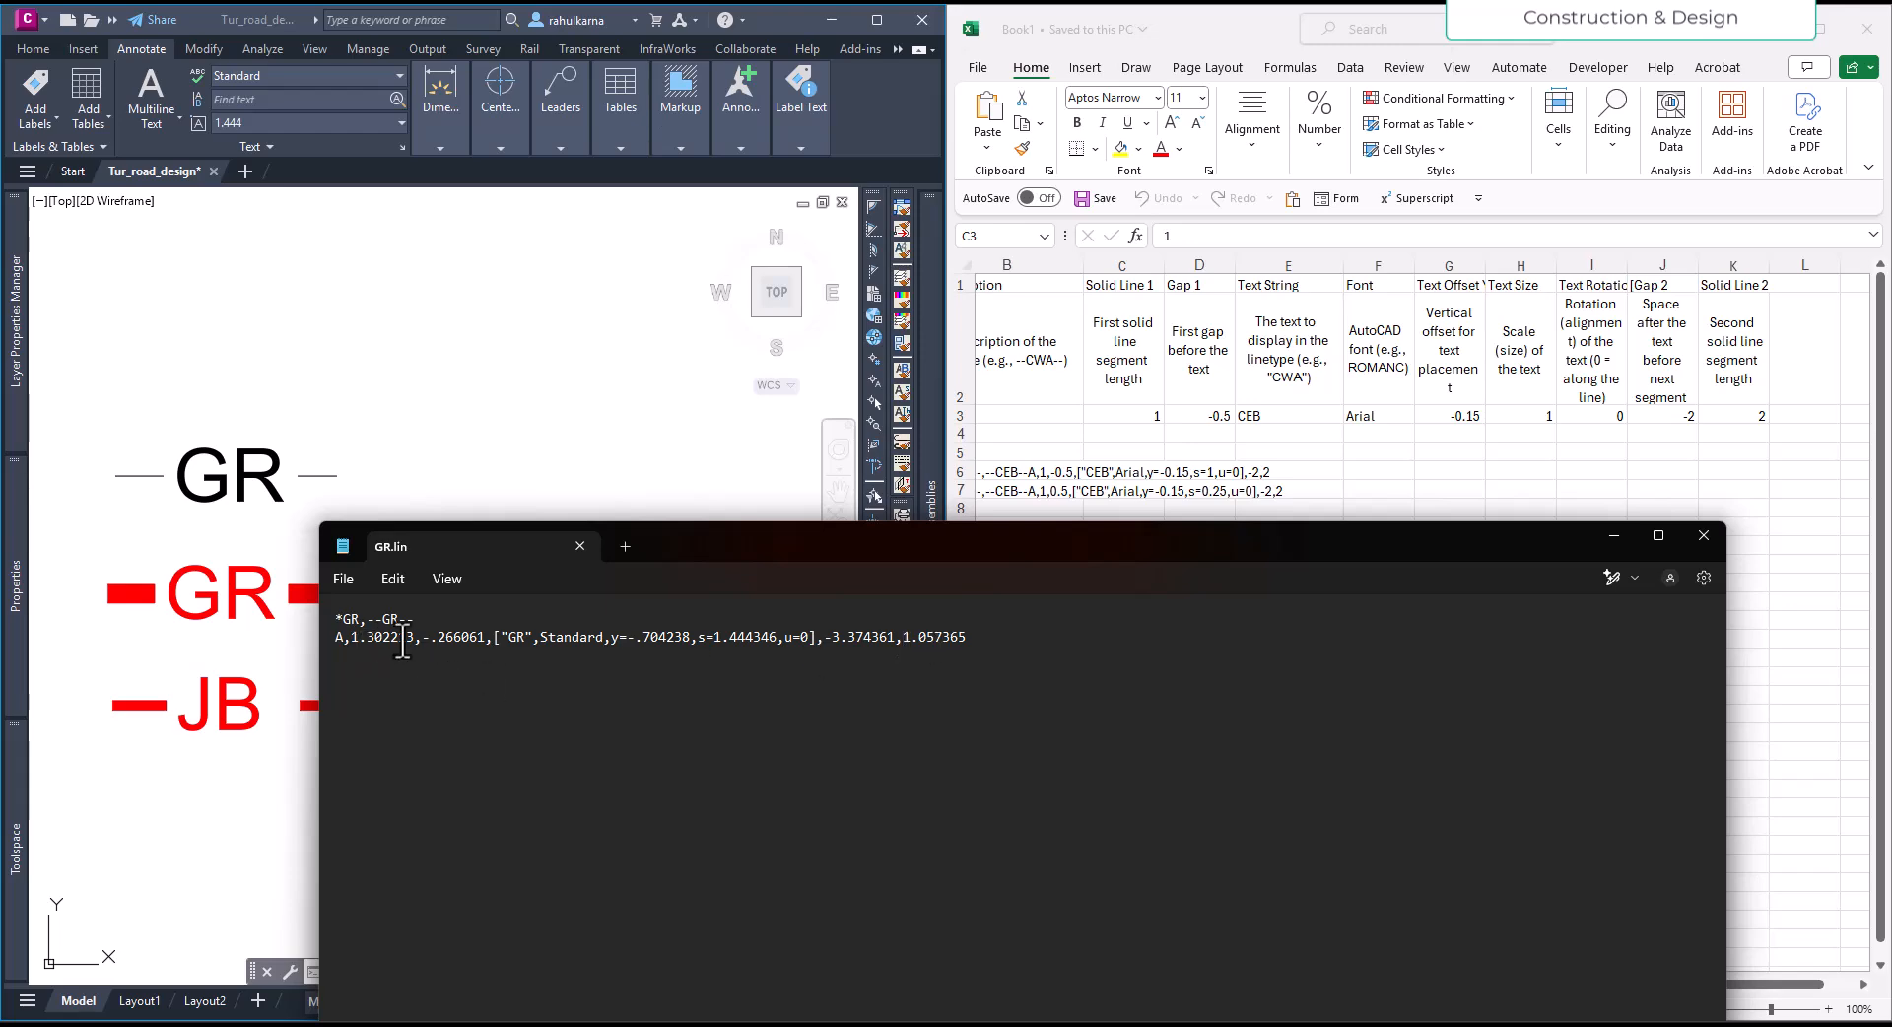
pyautogui.click(197, 741)
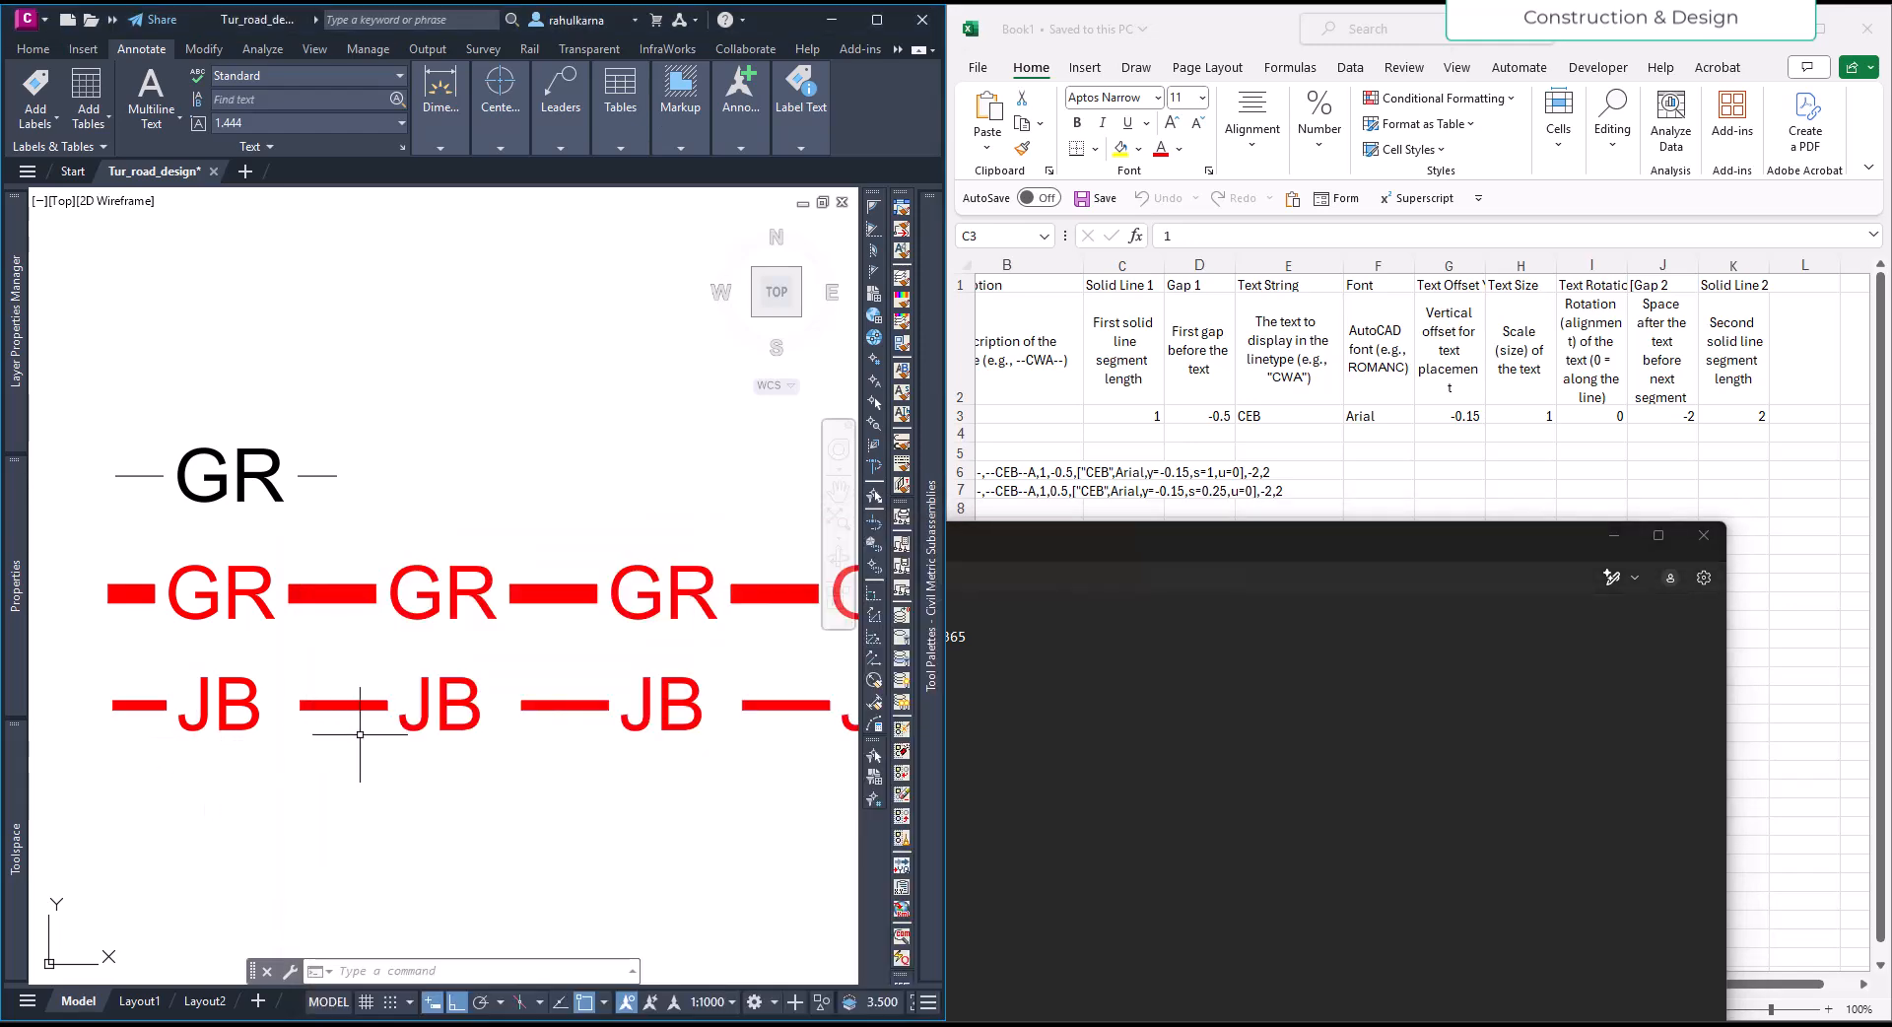
pyautogui.click(1227, 719)
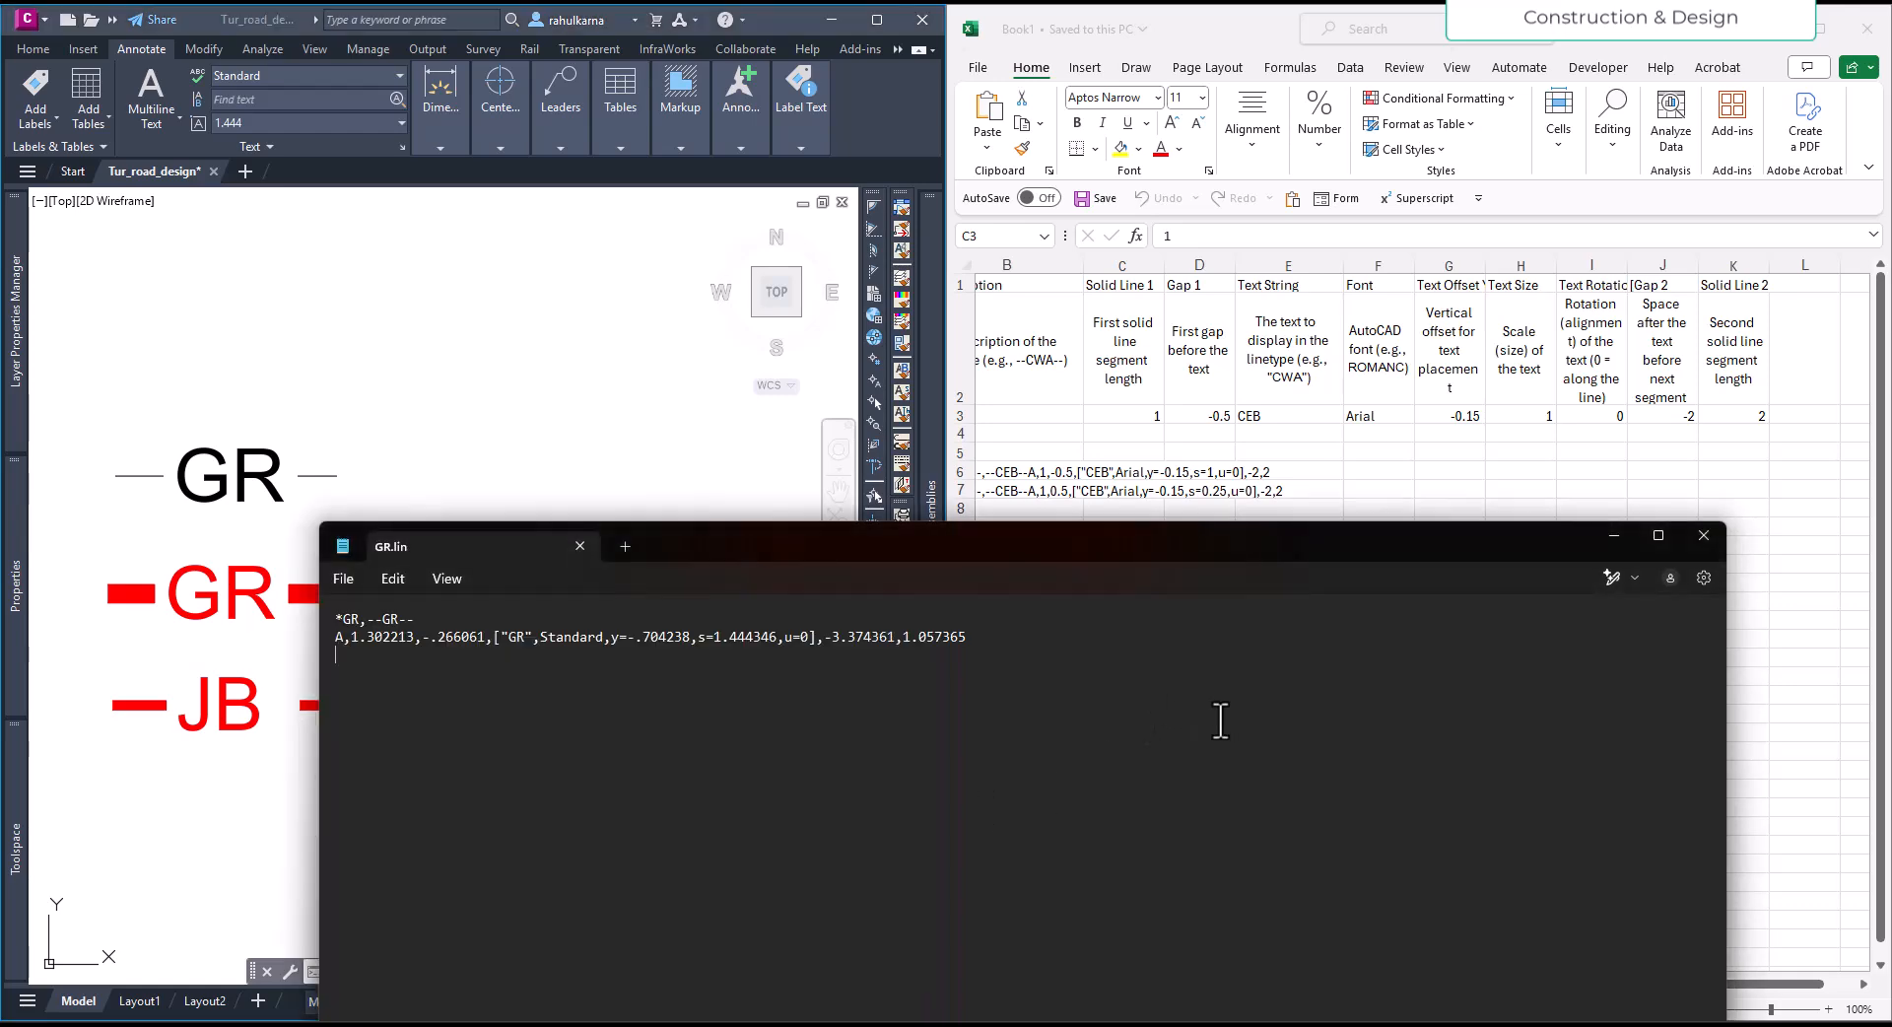
pyautogui.click(247, 488)
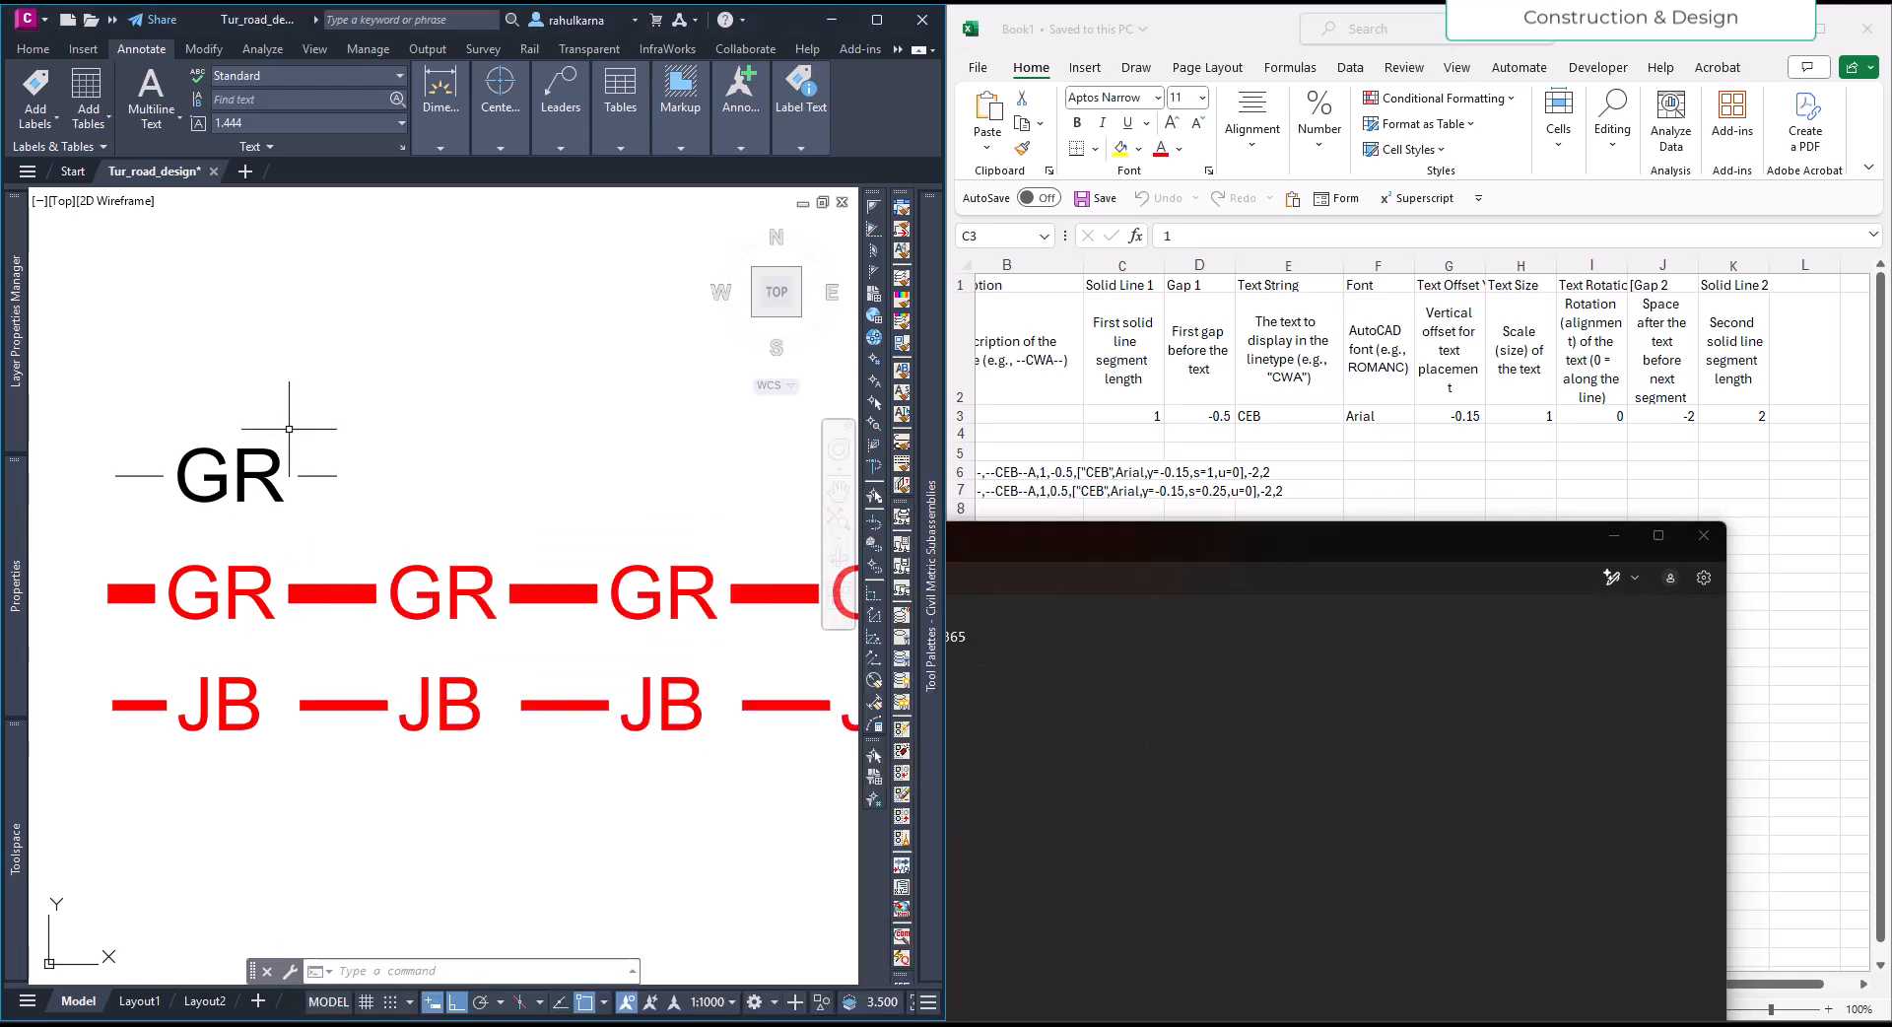
pyautogui.click(1113, 726)
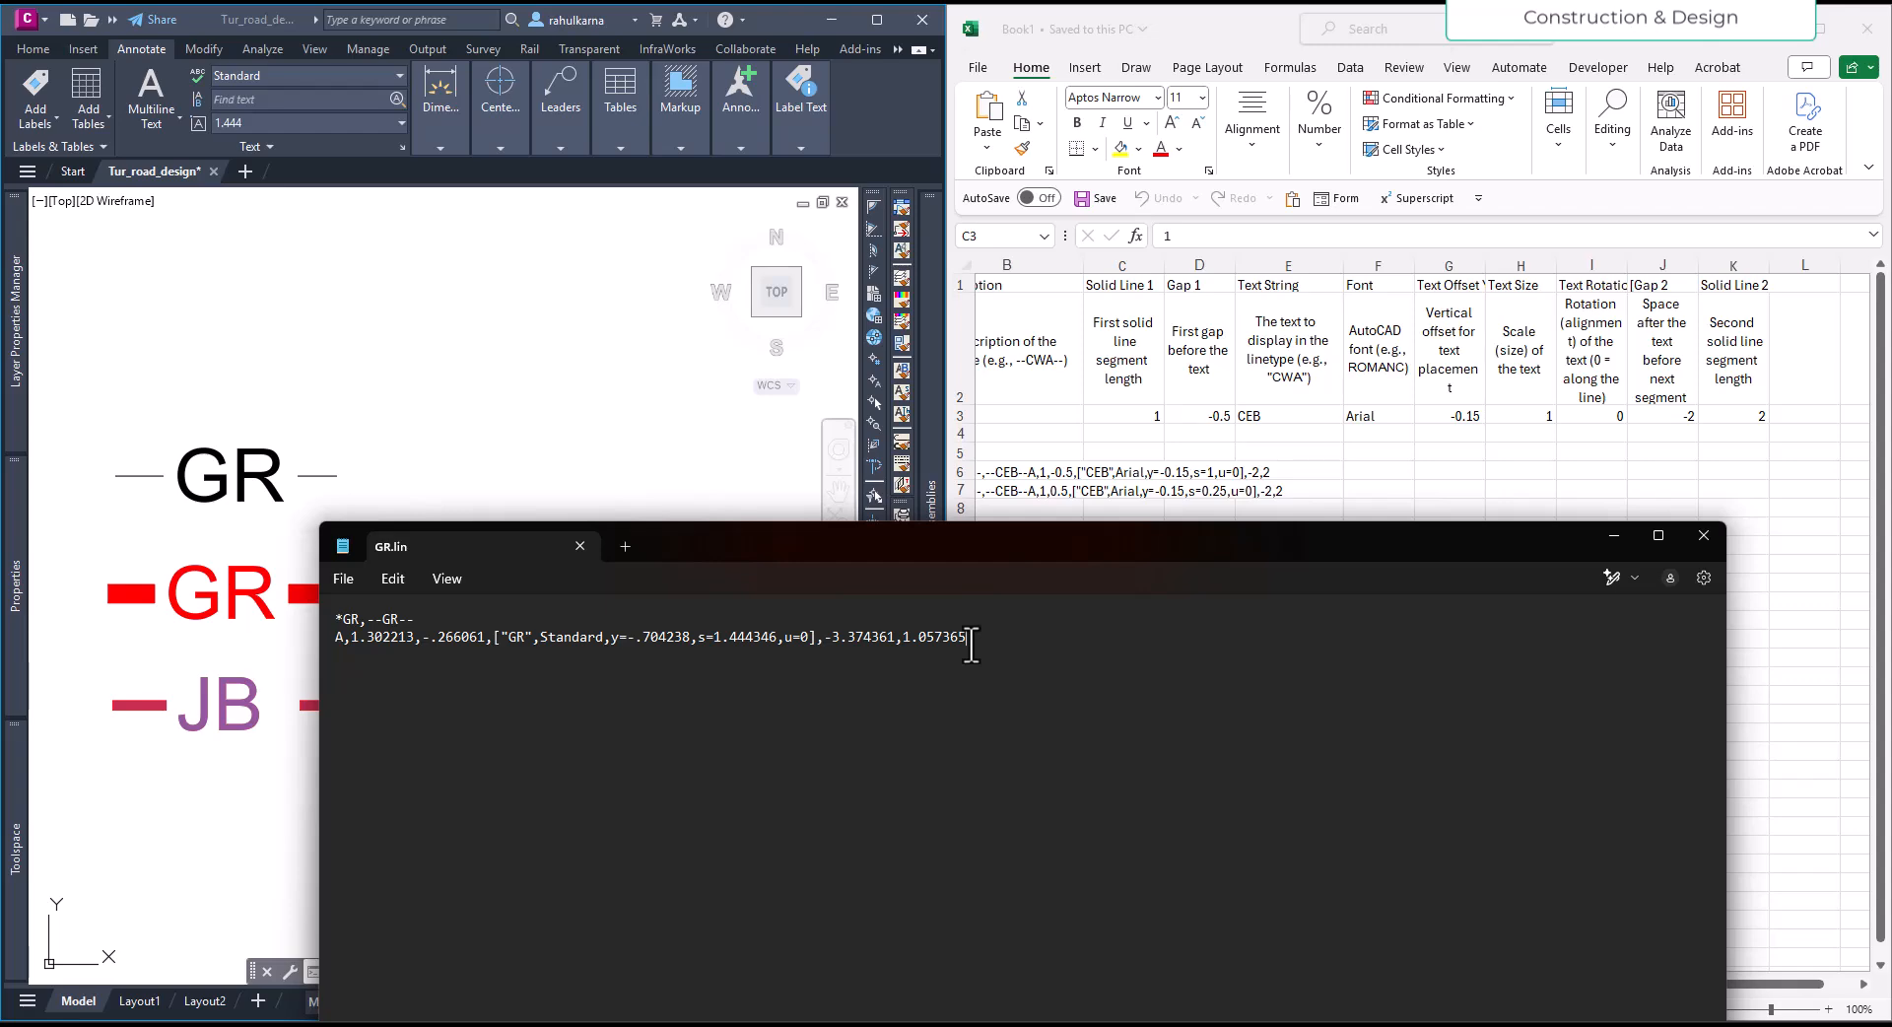
pyautogui.click(1094, 412)
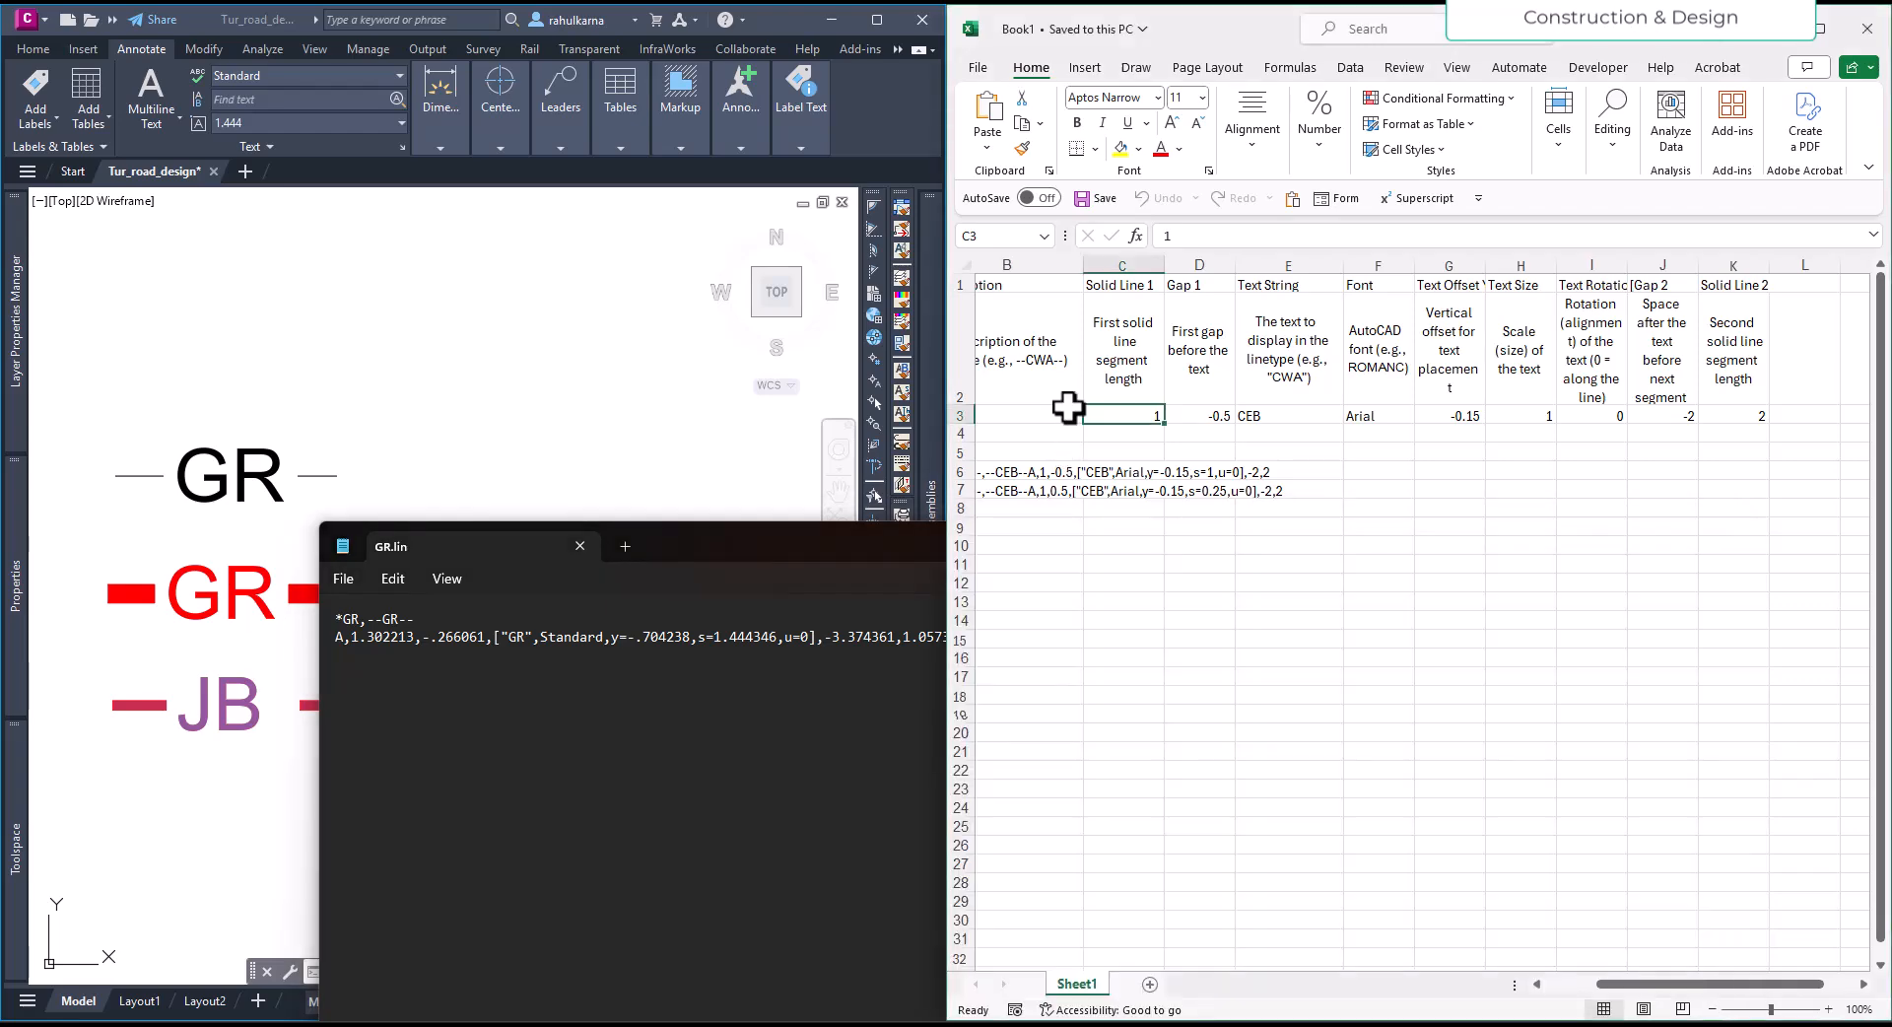
# - Maximize the Excel workbook and inspect the formula in cell B6 that assembles the linetype definition
pyautogui.click(1822, 29)
pyautogui.click(690, 525)
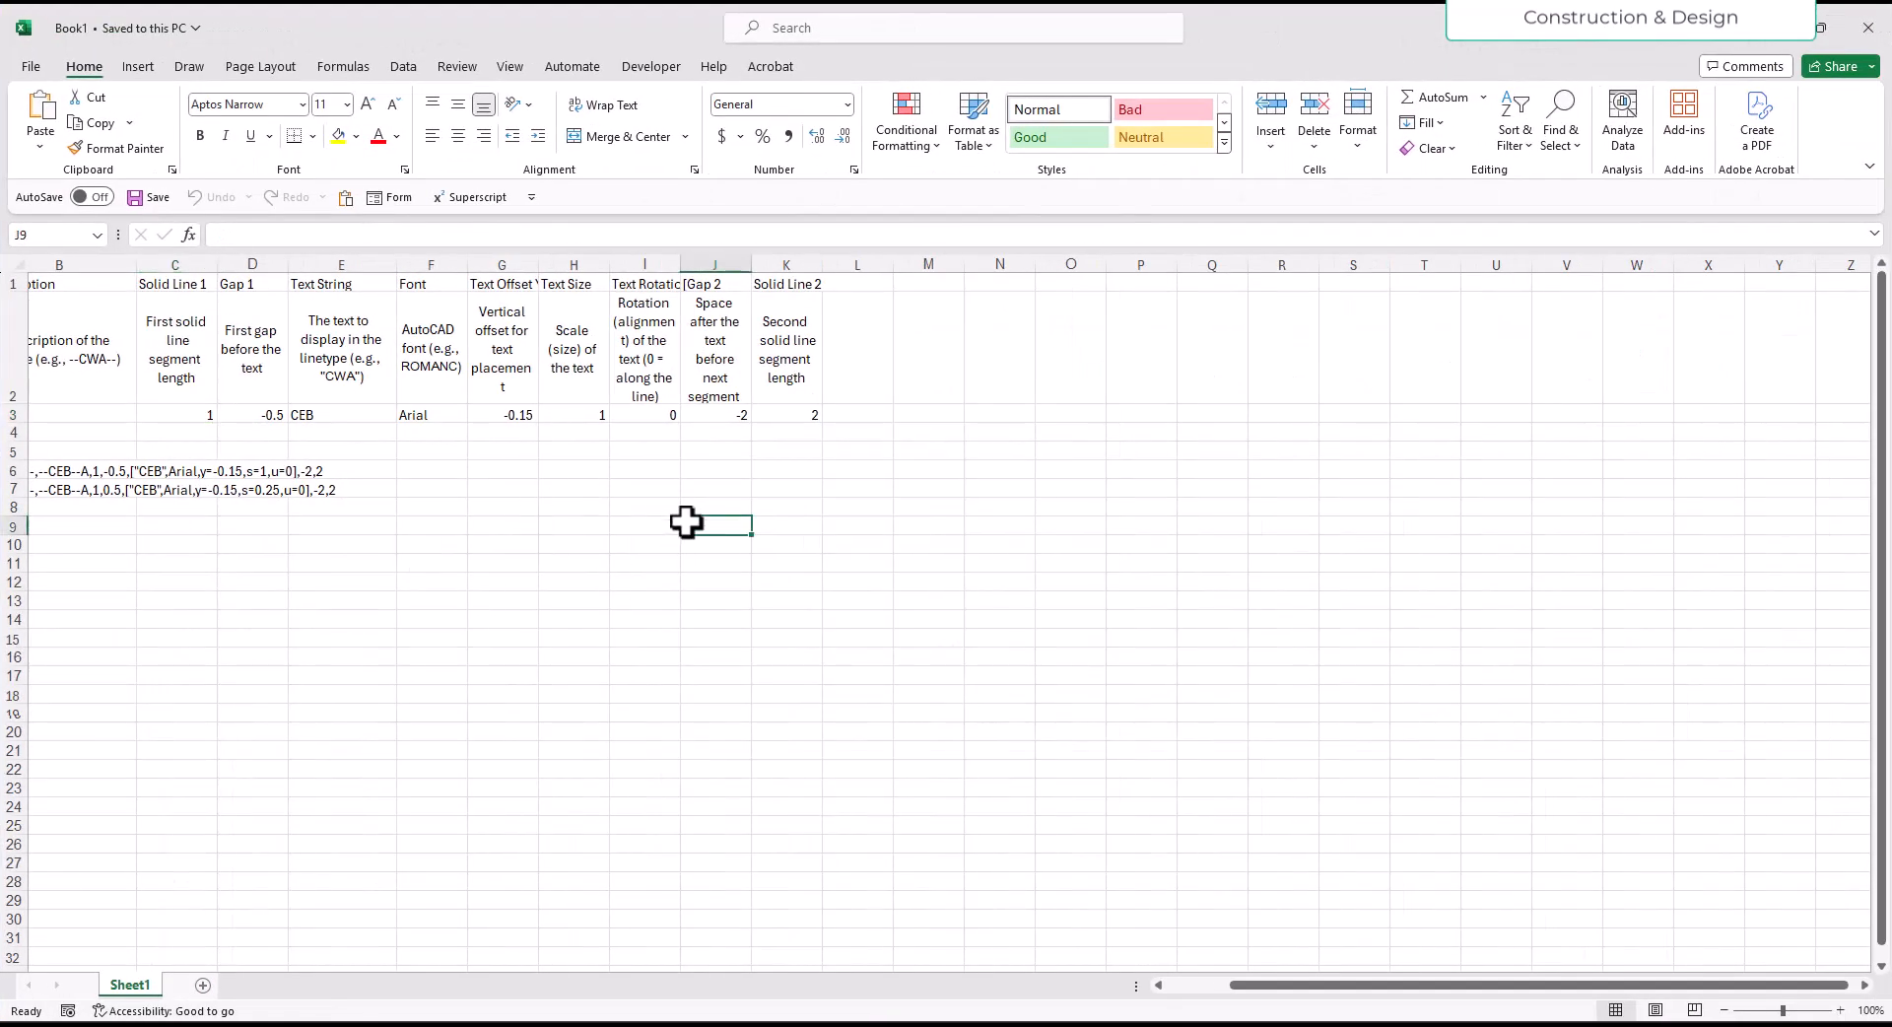
pyautogui.click(72, 471)
pyautogui.moveTo(1234, 980); pyautogui.dragTo(1153, 987)
pyautogui.click(261, 600)
pyautogui.click(256, 475)
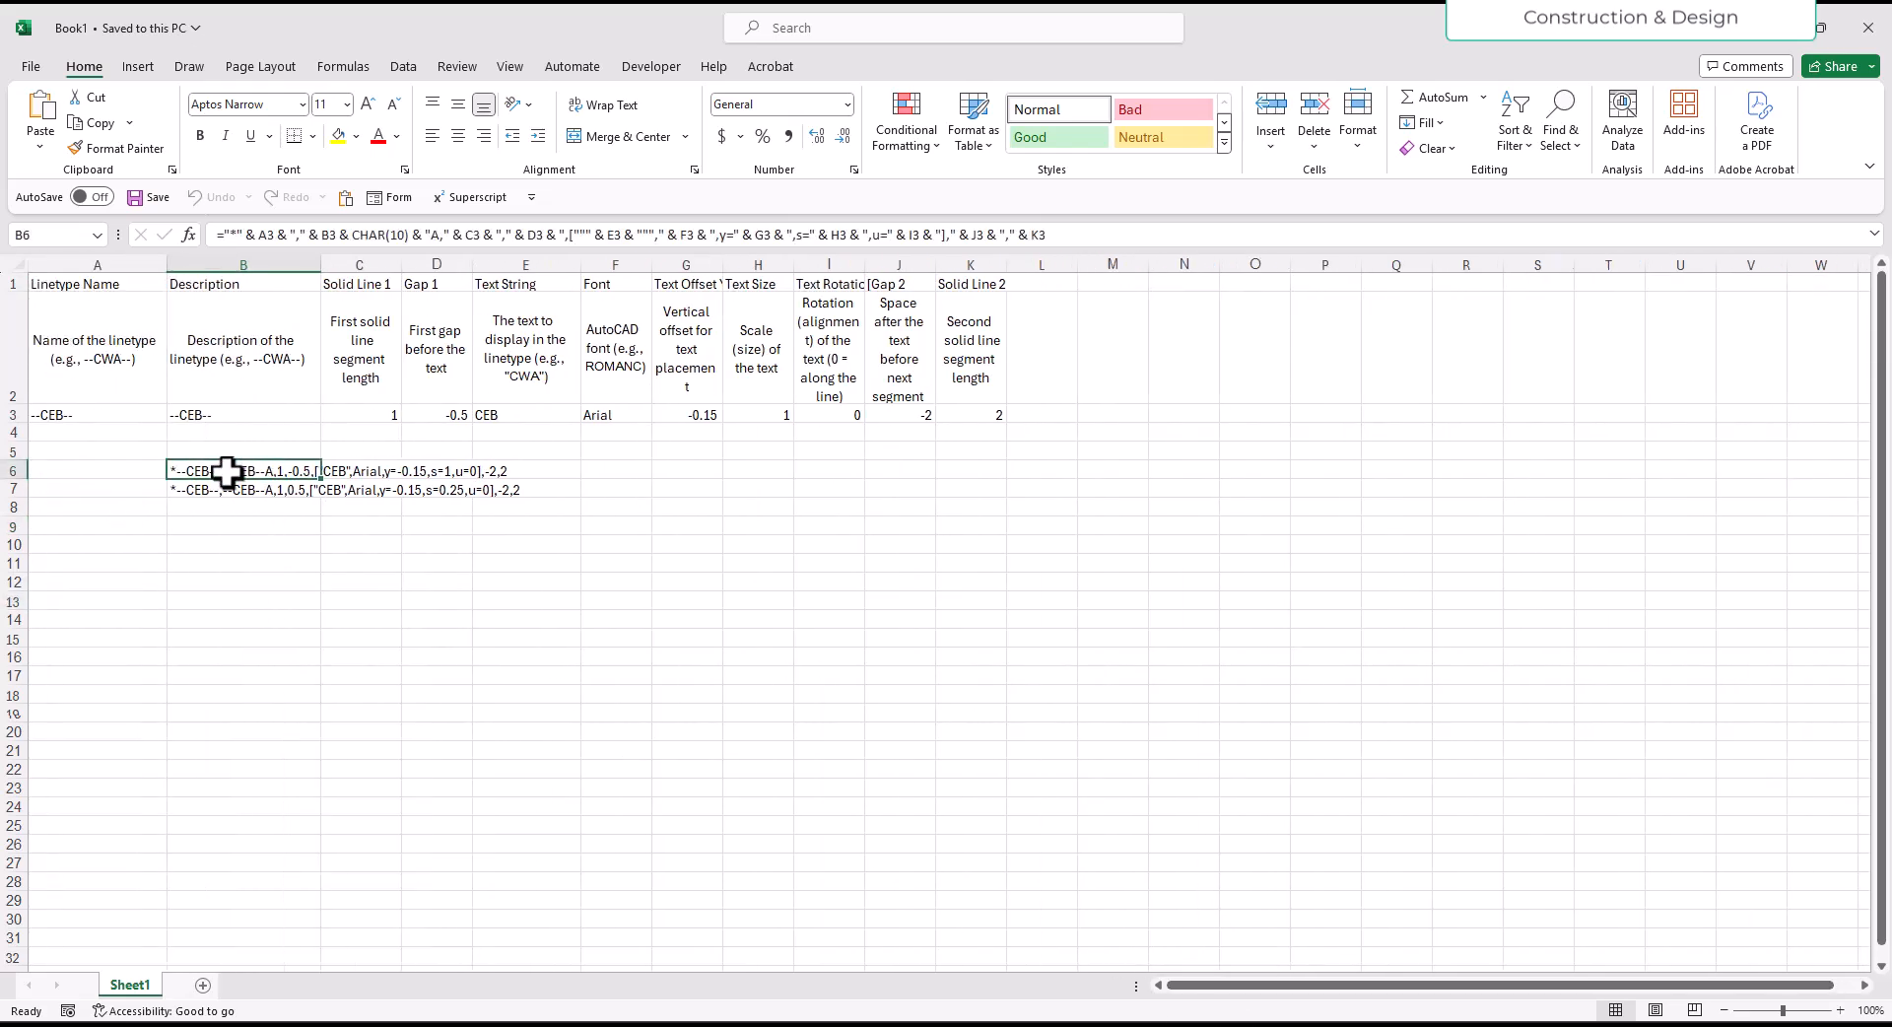
# - Review each CEB linetype parameter in row 3, from the linetype name in A3 to Solid Line 2 in K3
pyautogui.click(74, 416)
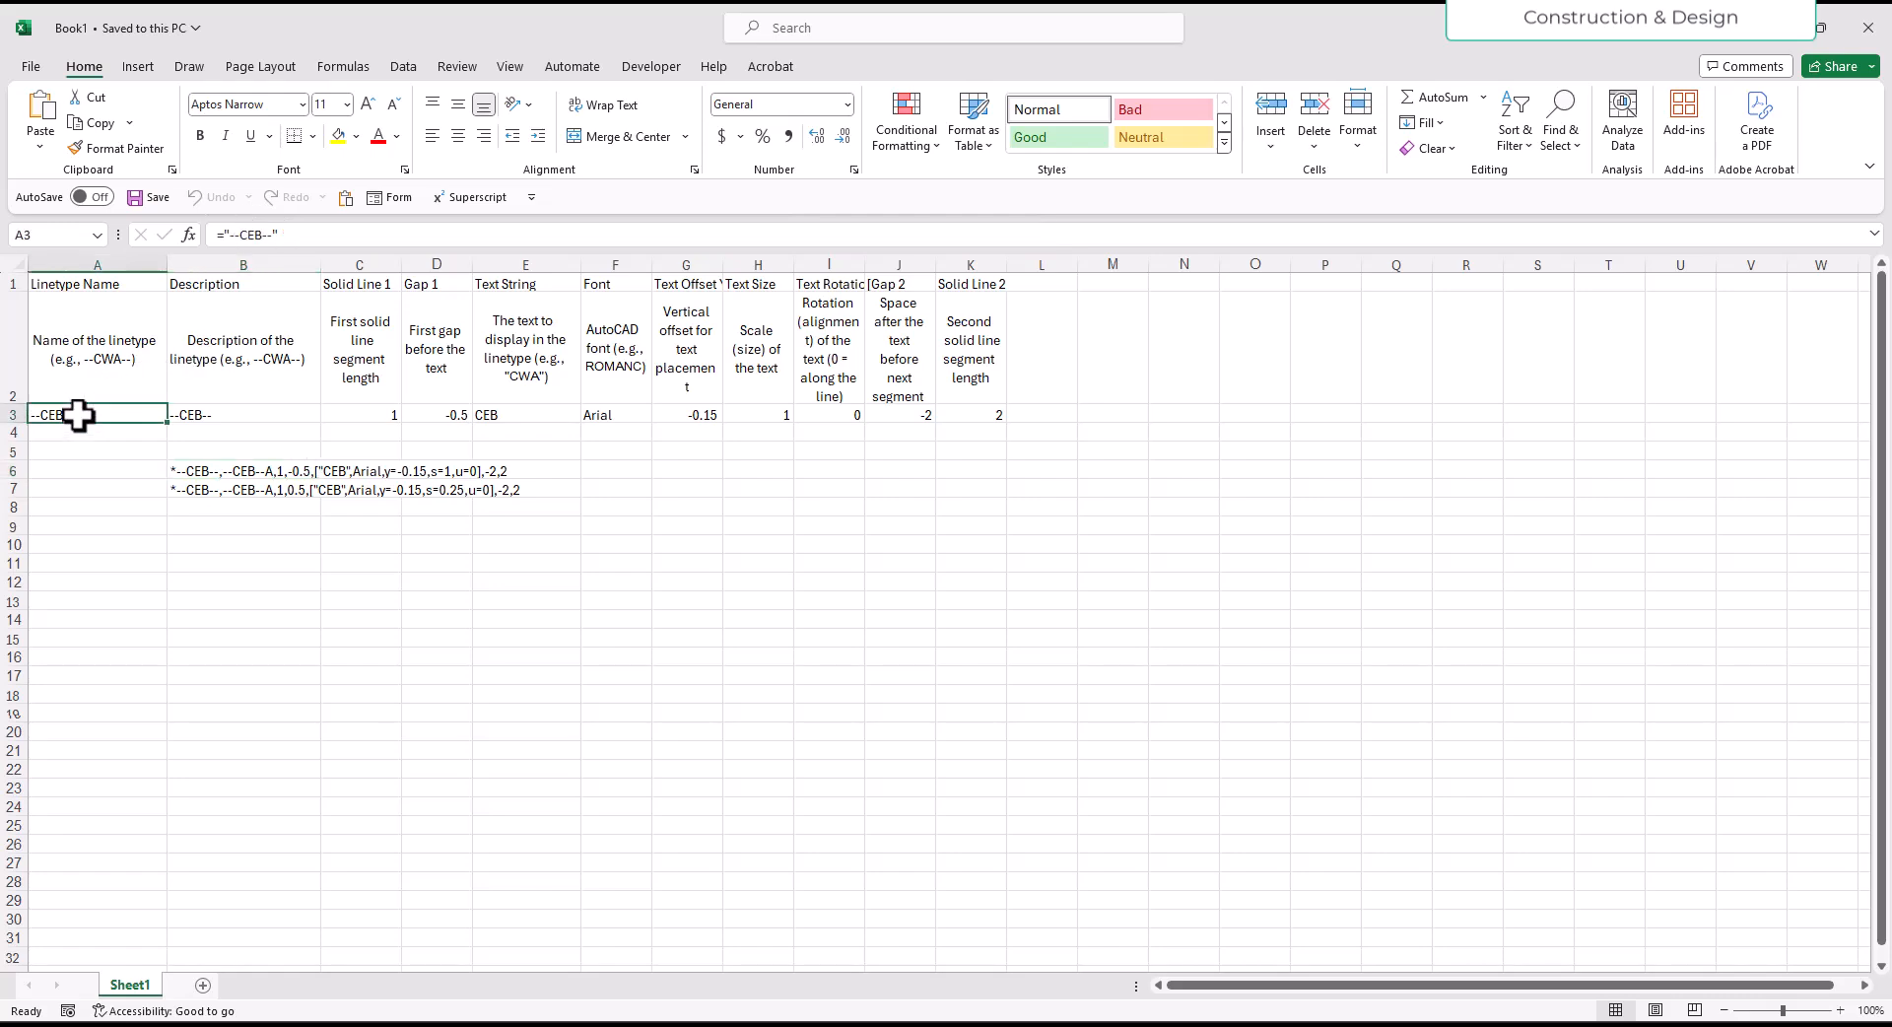
pyautogui.click(281, 413)
pyautogui.click(391, 415)
pyautogui.click(445, 415)
pyautogui.click(508, 415)
pyautogui.click(593, 415)
pyautogui.click(695, 415)
pyautogui.click(754, 415)
pyautogui.click(840, 415)
pyautogui.click(912, 414)
pyautogui.click(975, 415)
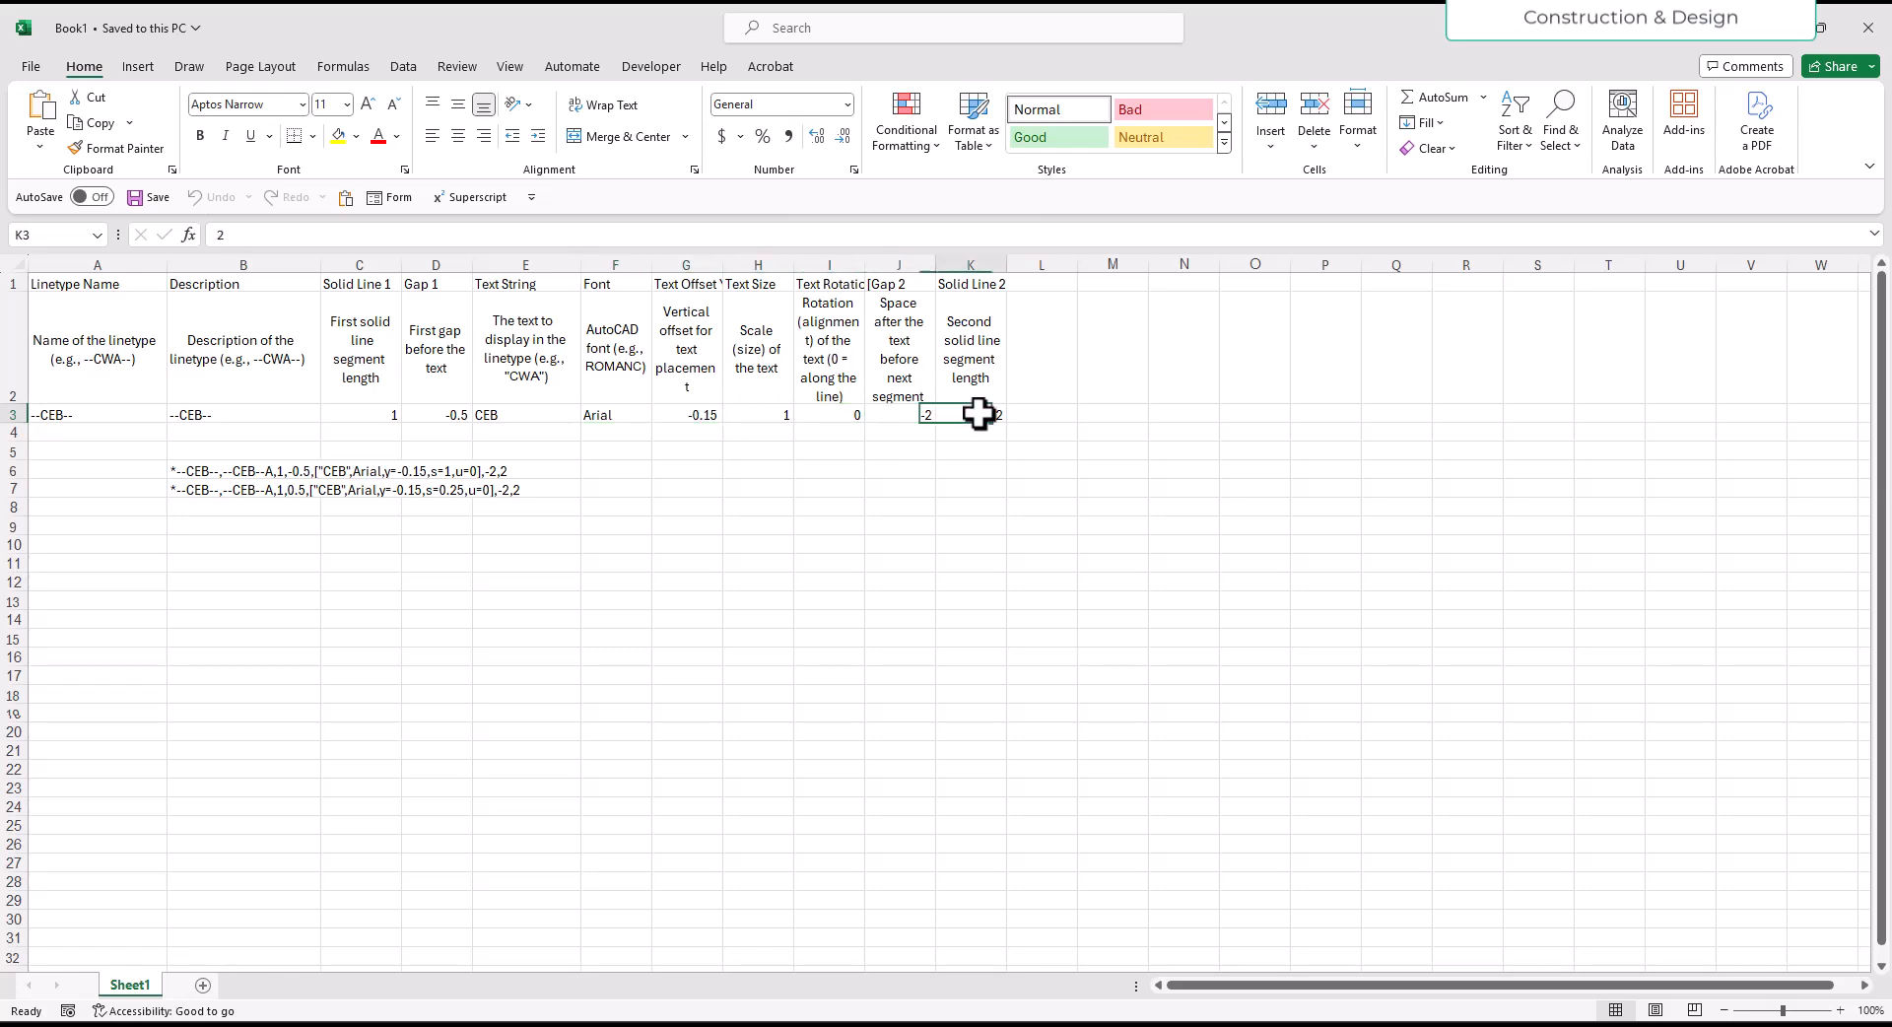
# - Copy the assembled linetype definition in cell B6 and paste it as values into cell B10
pyautogui.click(218, 469)
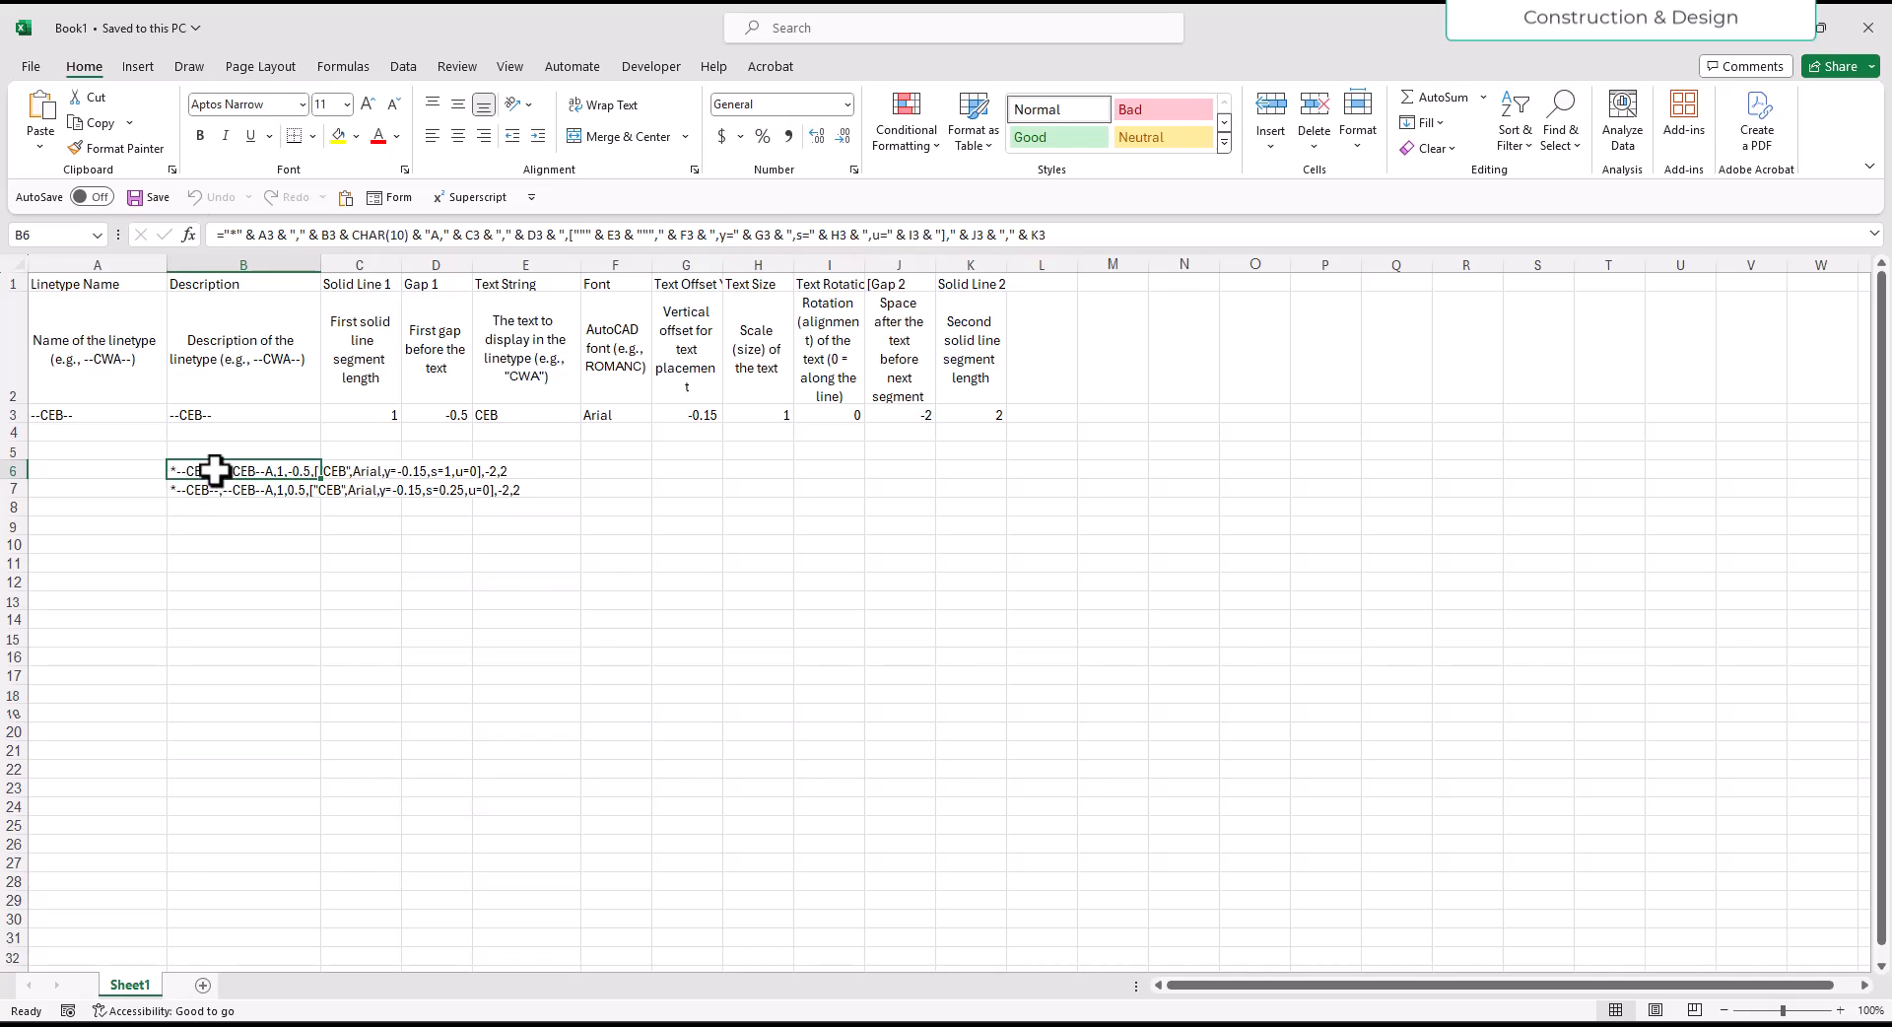
pyautogui.rightClick(215, 470)
pyautogui.click(255, 508)
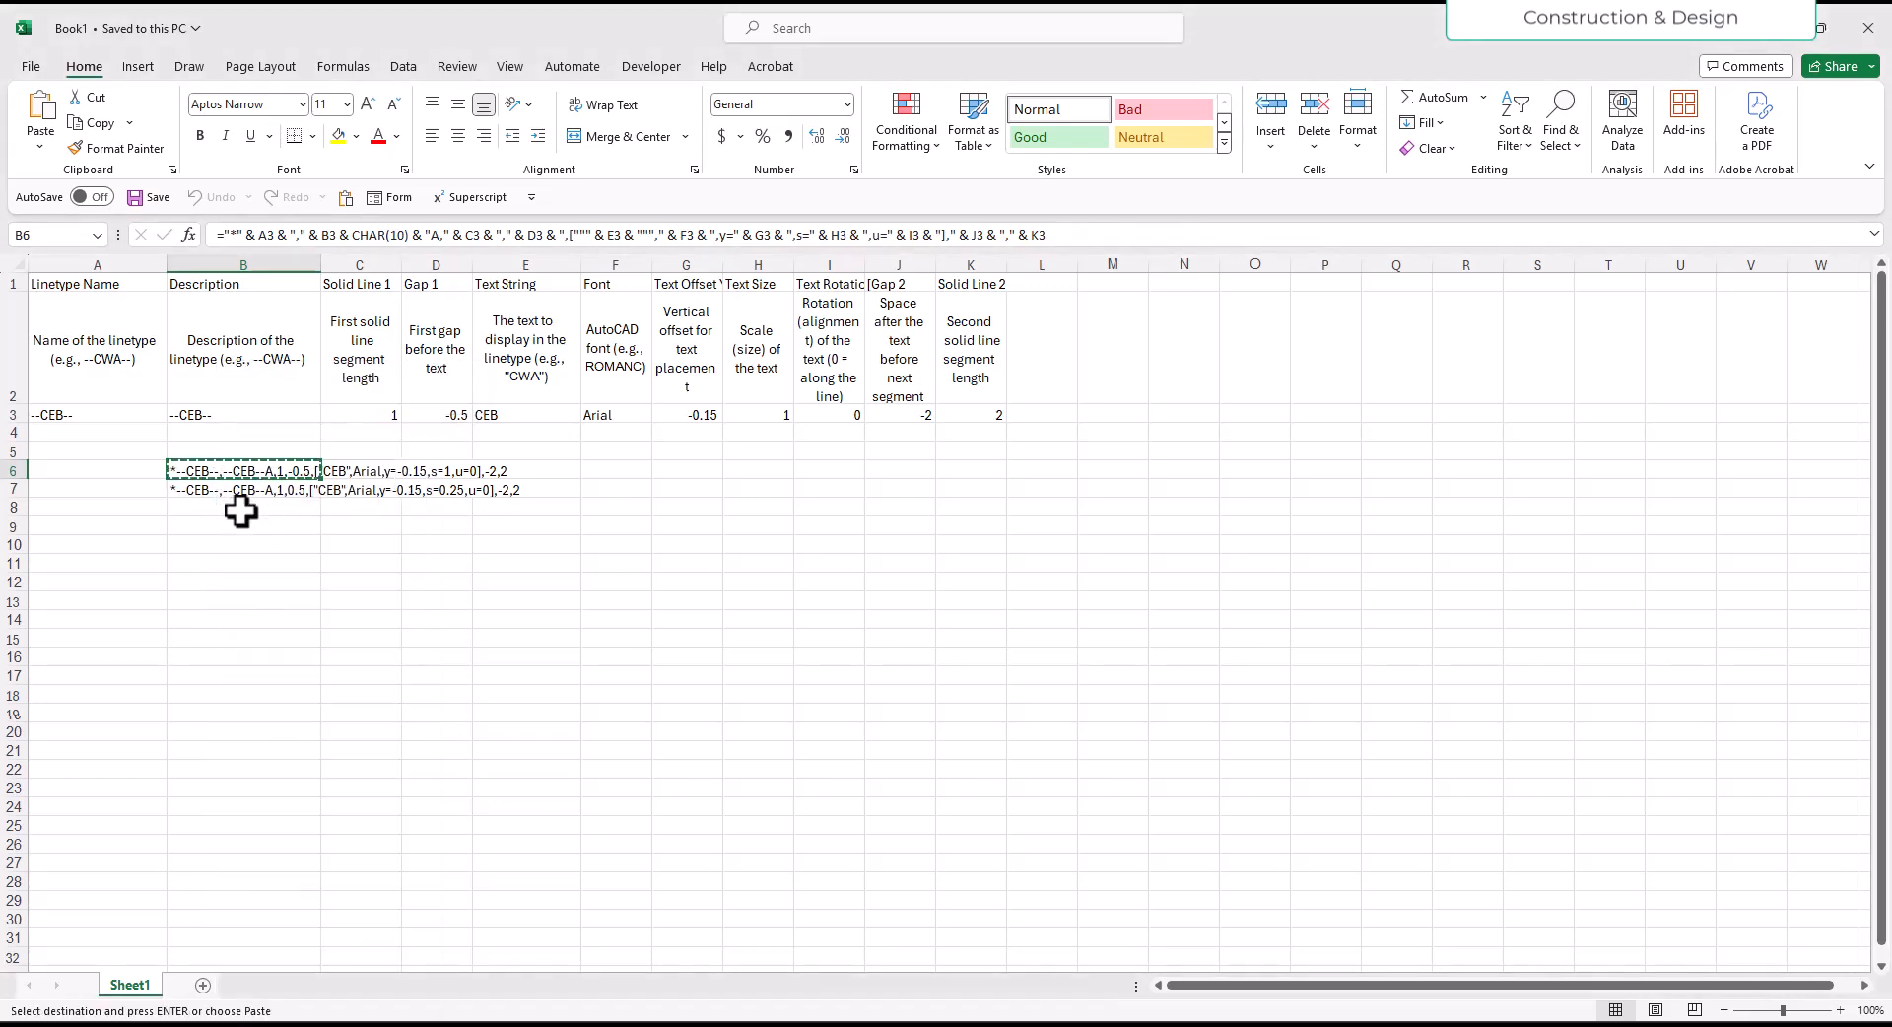
pyautogui.click(203, 490)
pyautogui.click(258, 545)
pyautogui.rightClick(234, 548)
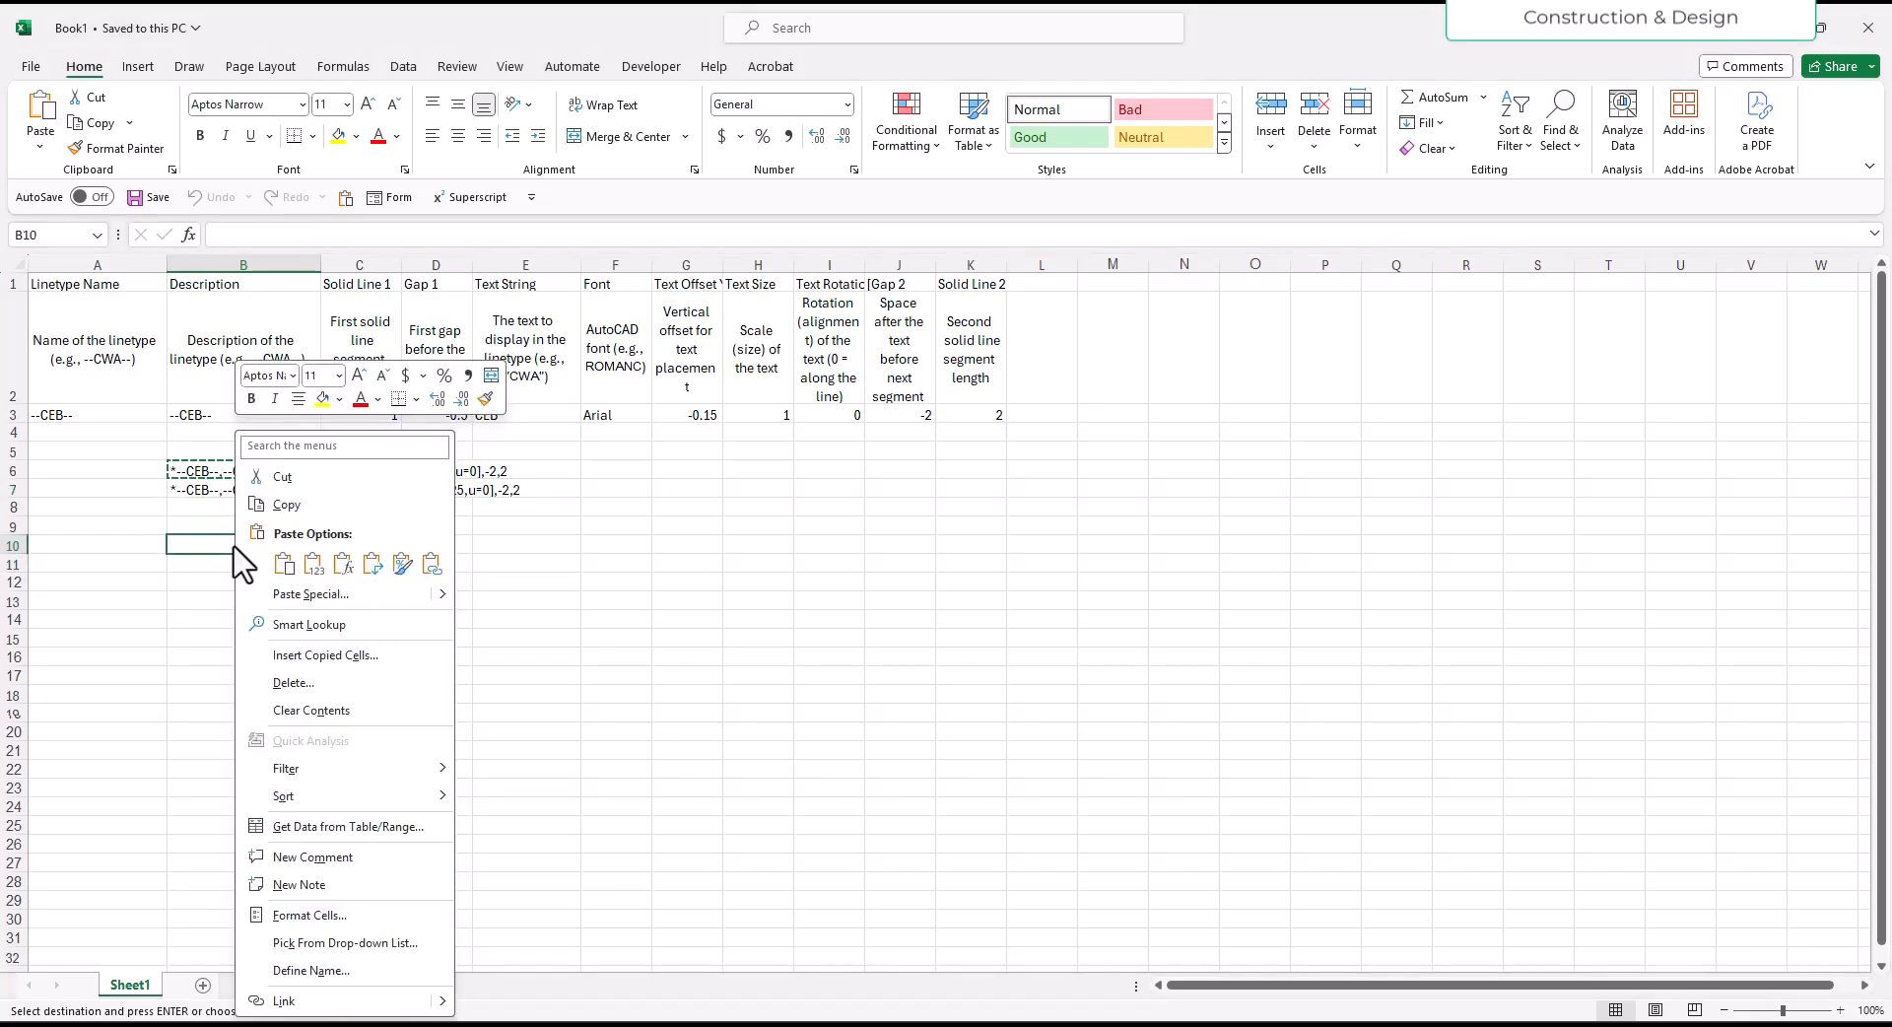
pyautogui.click(313, 563)
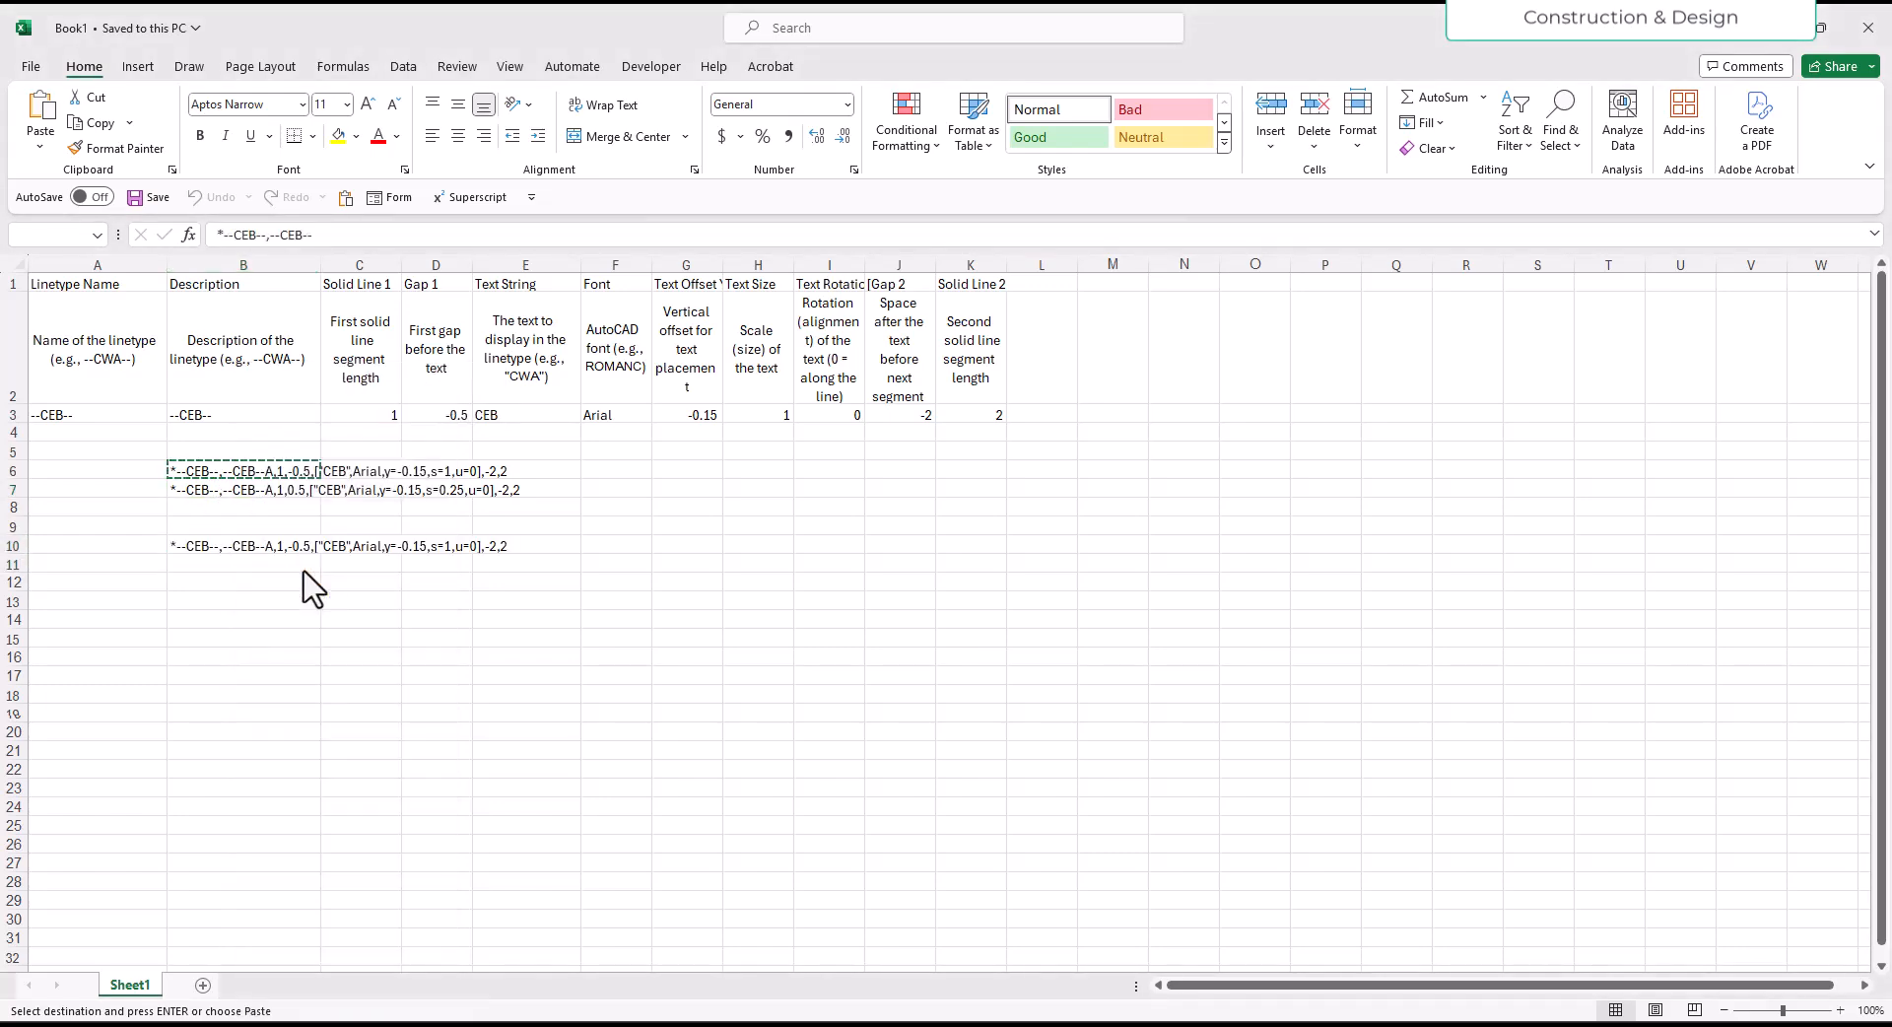
# - Open cell B10 for editing, select its entire two-line CEB linetype definition, and leave the cell
pyautogui.doubleClick(217, 544)
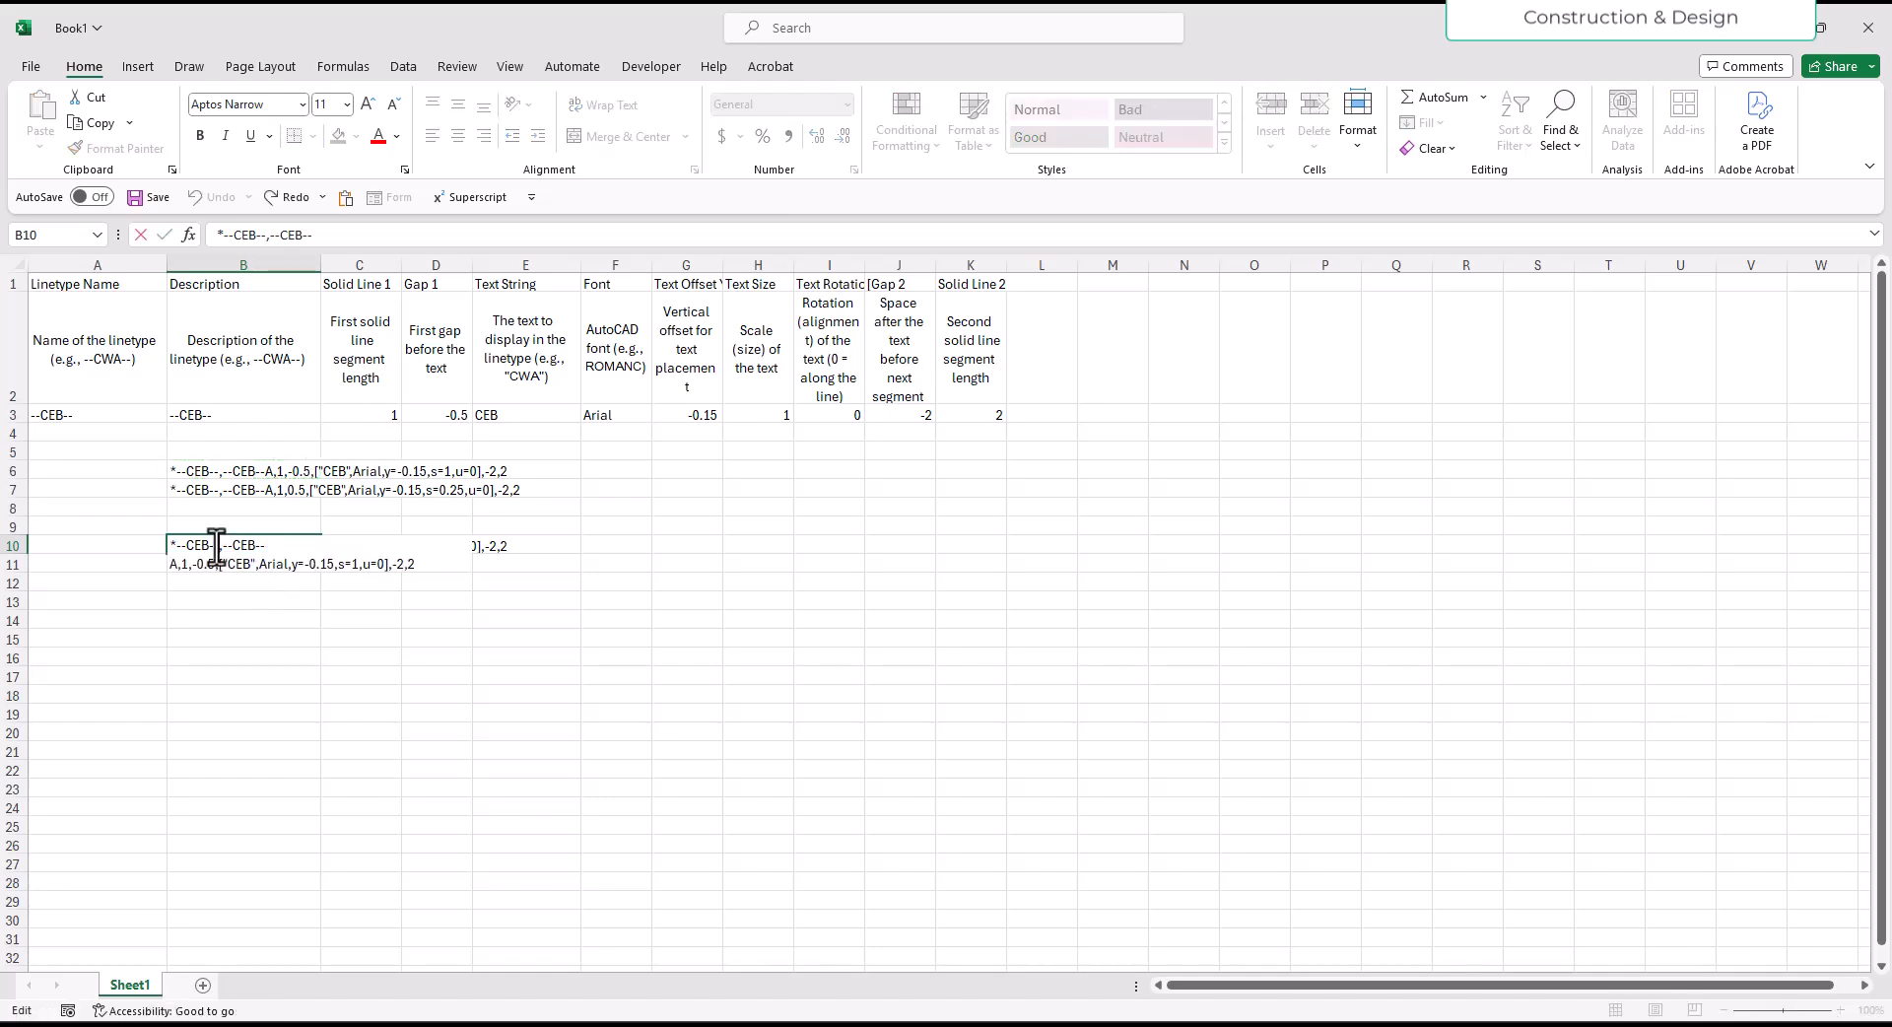
pyautogui.moveTo(416, 564); pyautogui.dragTo(98, 544)
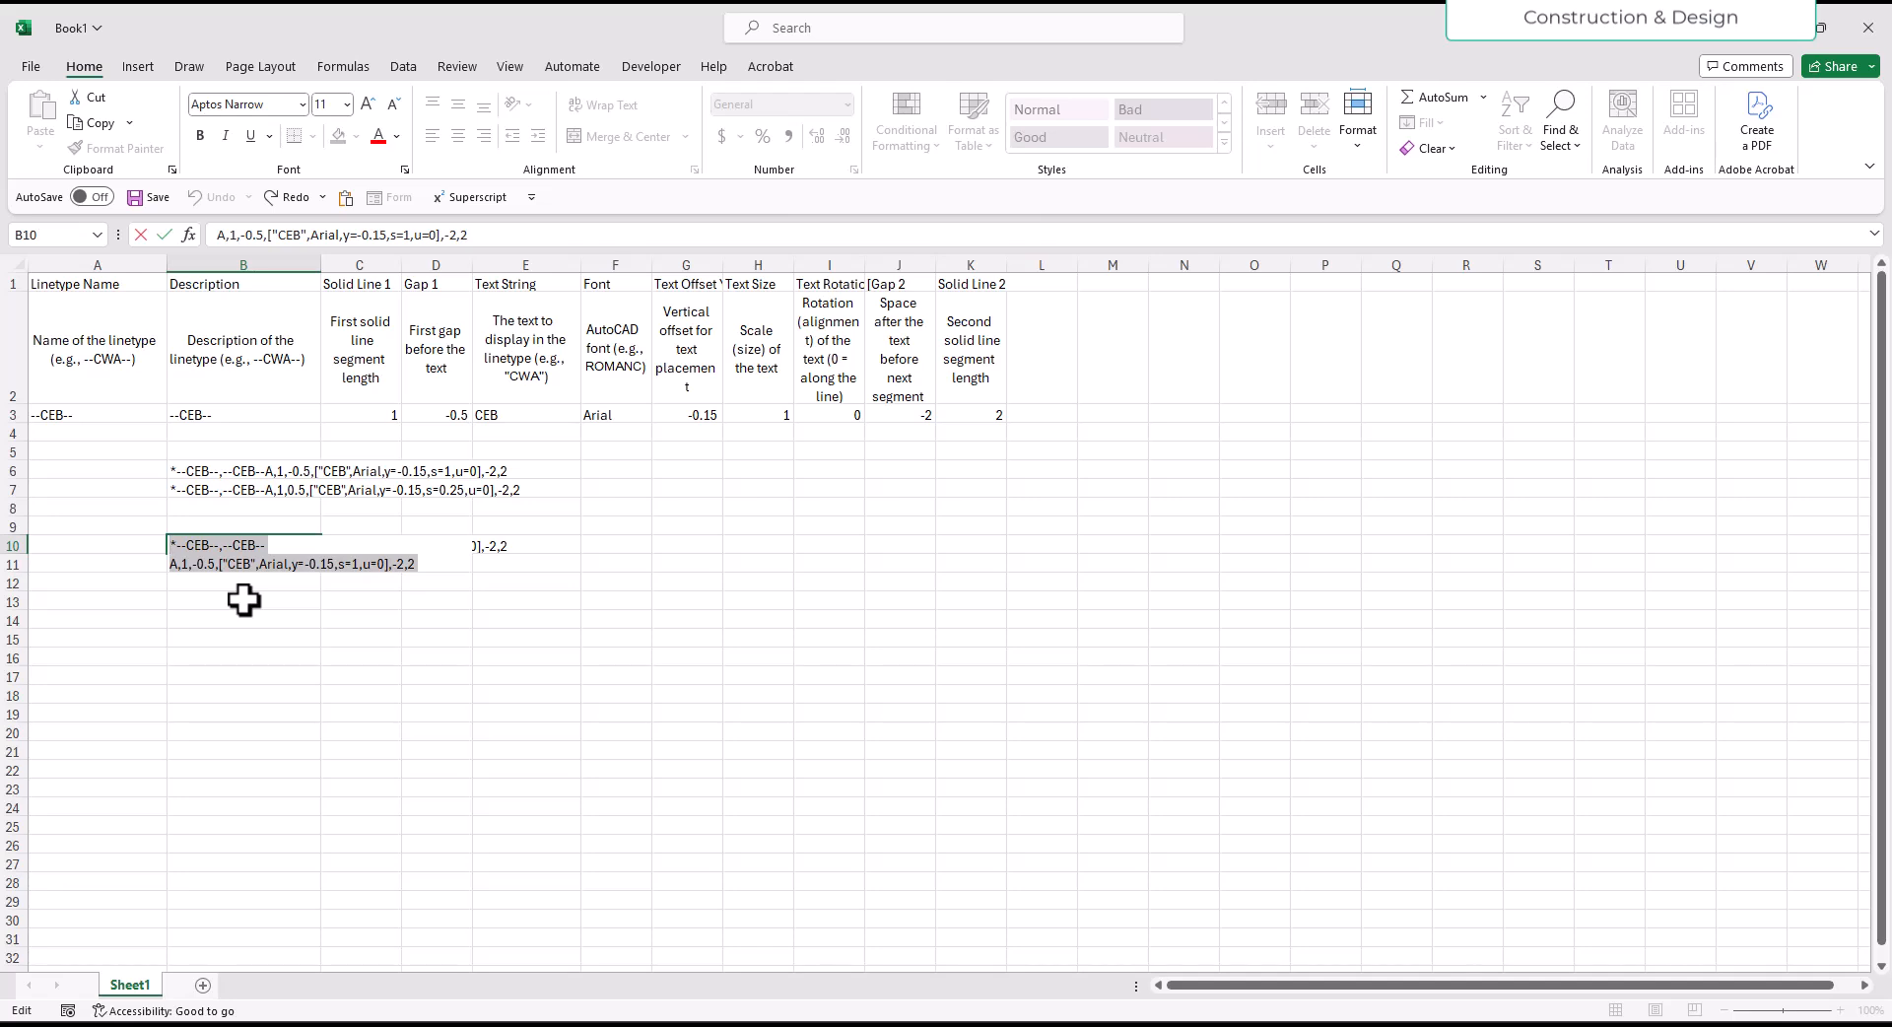
pyautogui.click(448, 681)
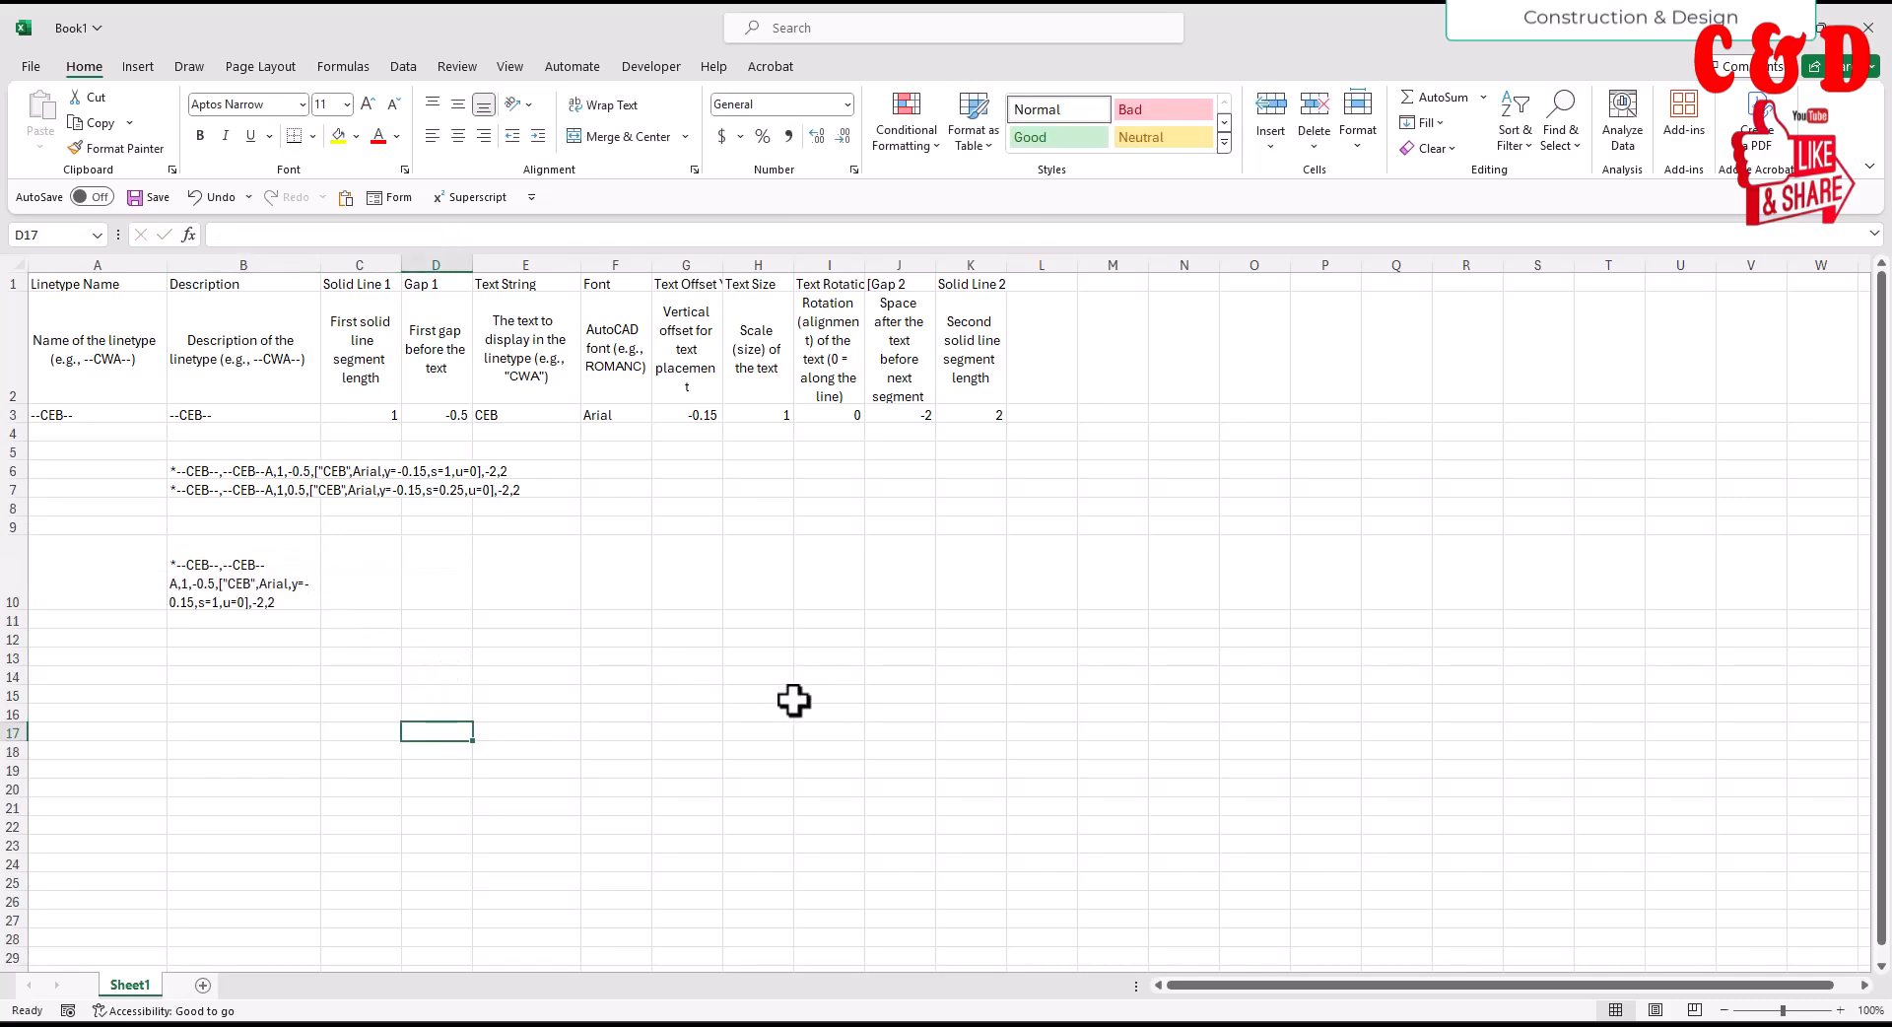